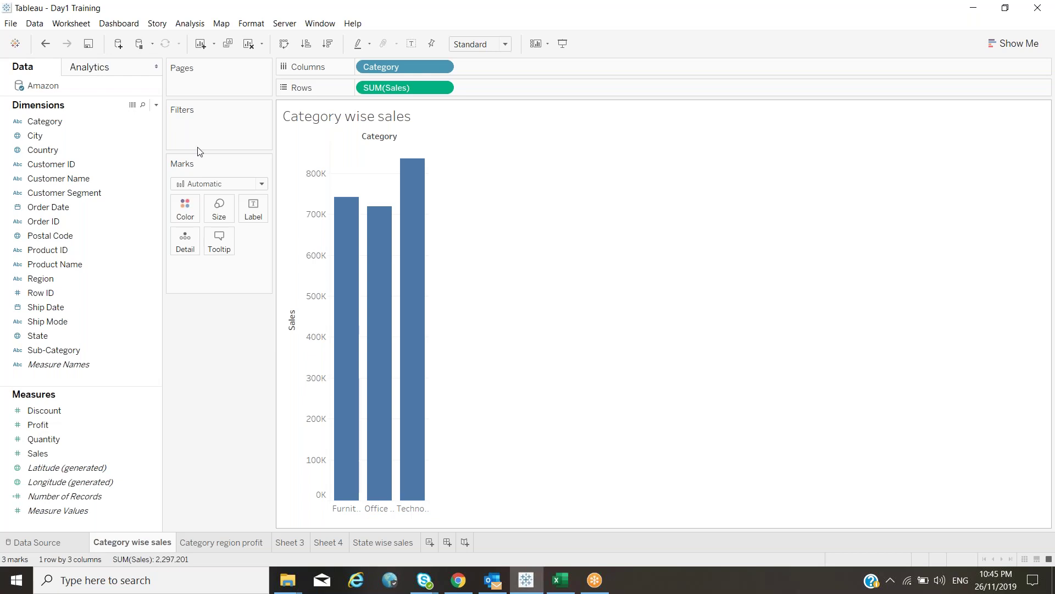
- Create a new workbook, continuing the product trial, and maximize its window
click(8, 26)
click(27, 39)
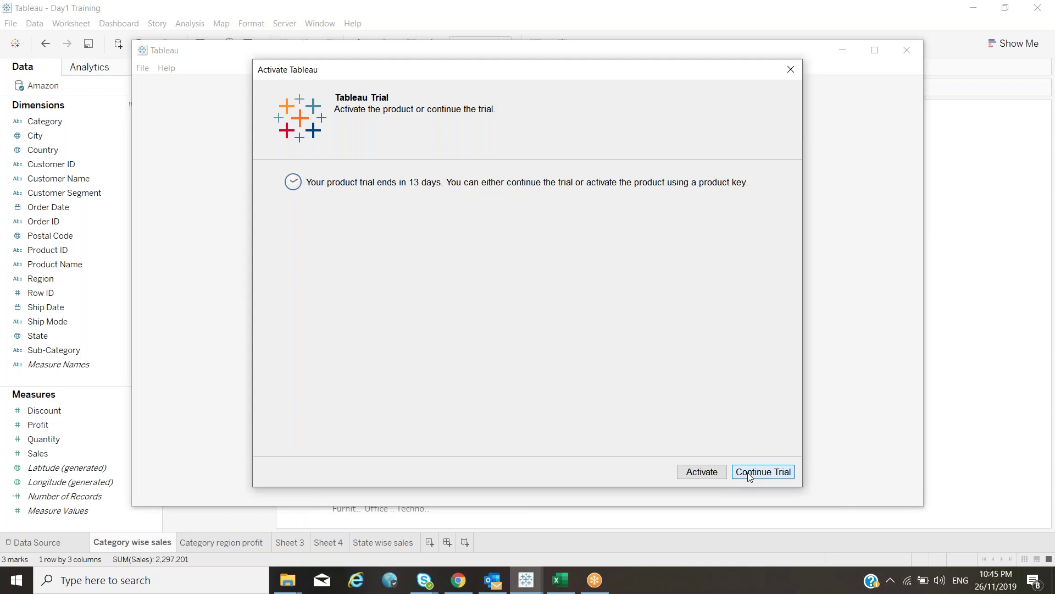
click(748, 474)
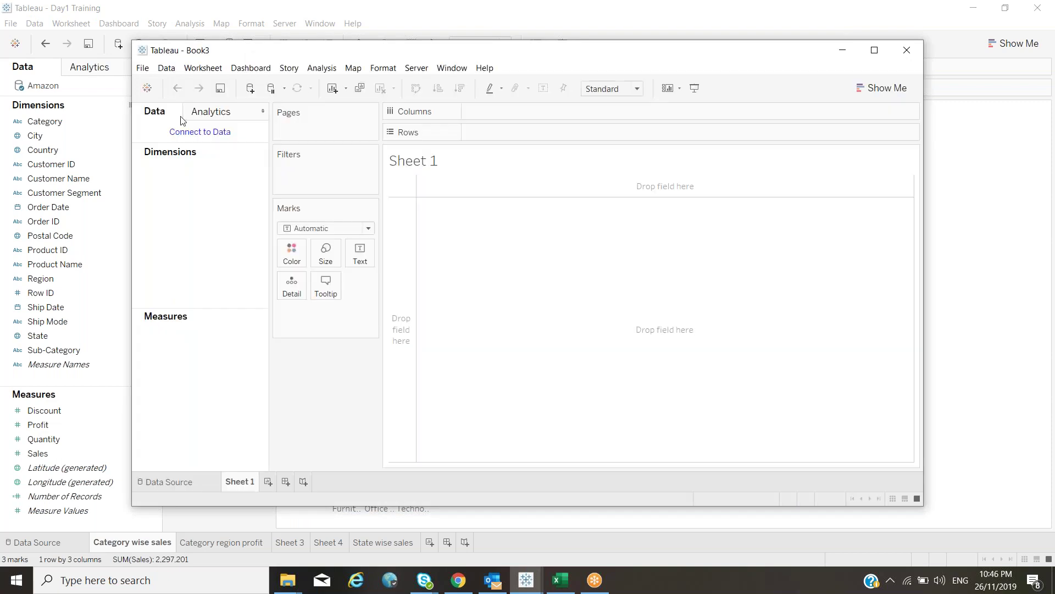
click(183, 134)
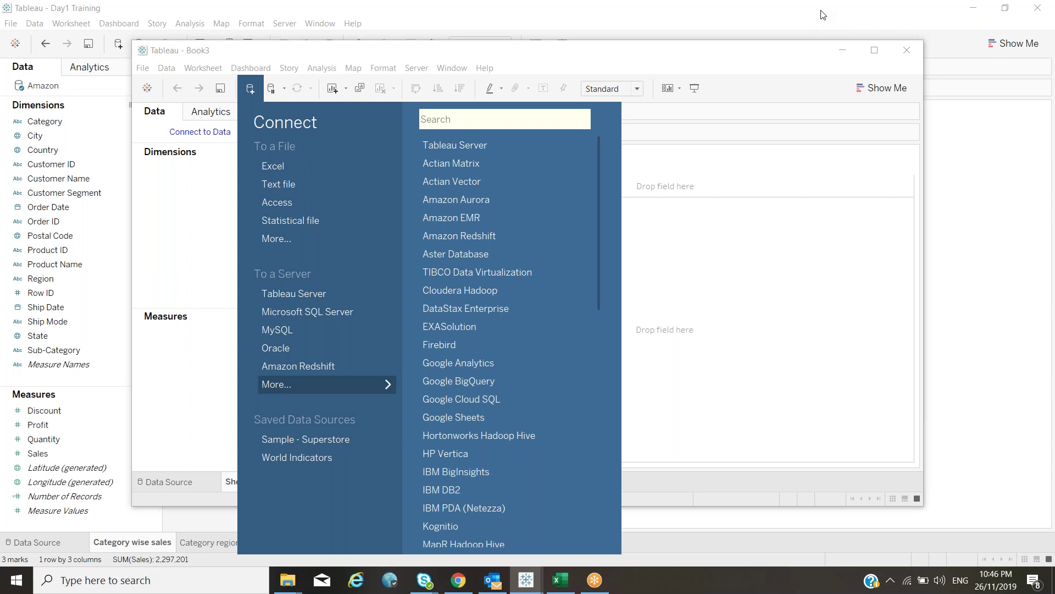
key(Escape)
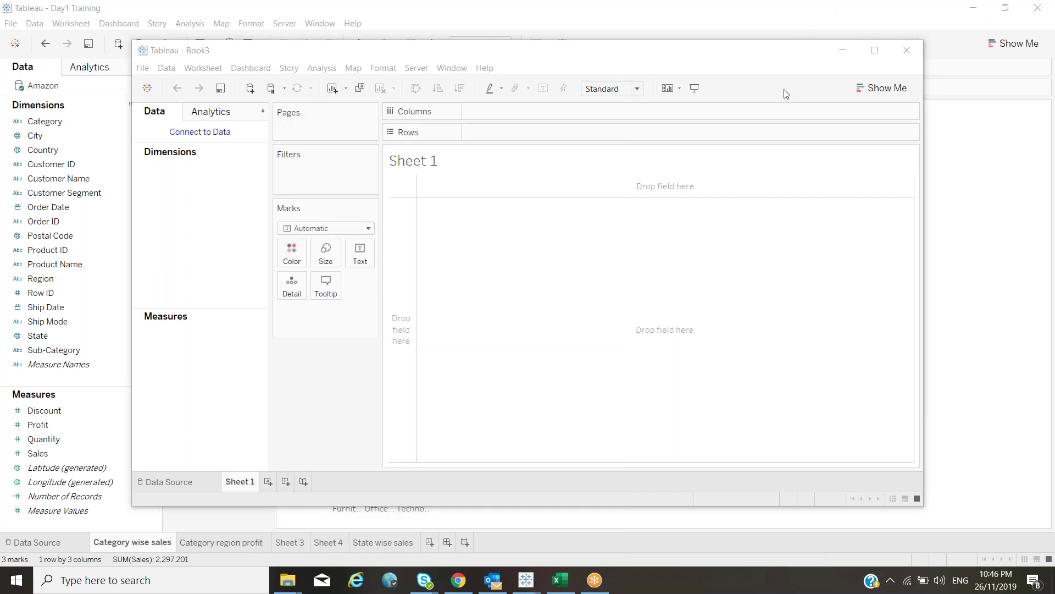
click(878, 53)
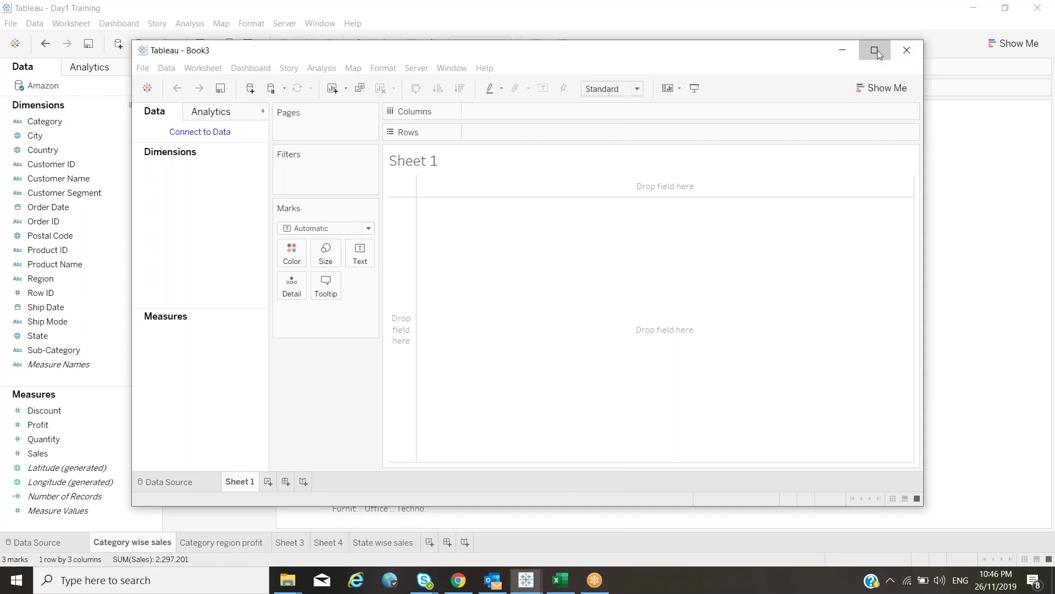
click(877, 54)
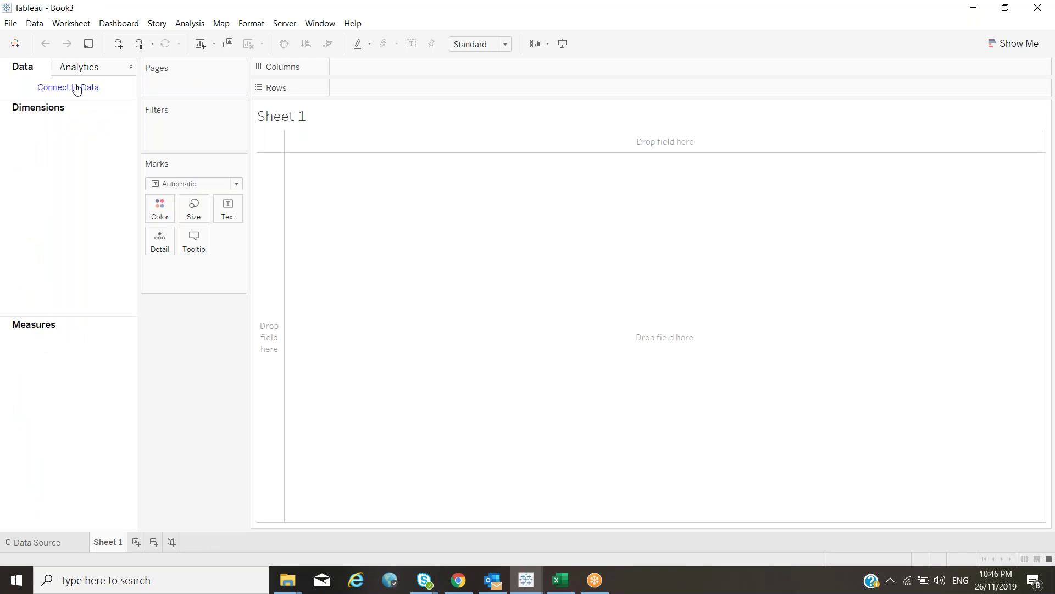
- Connect the workbook to the Sample - Superstore Excel file
click(77, 88)
click(207, 120)
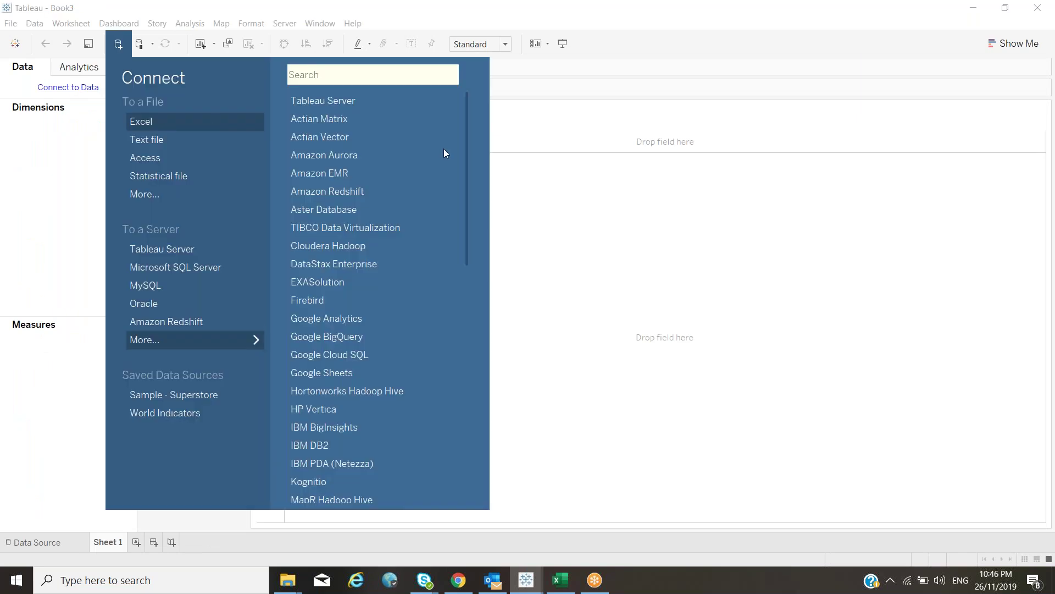
double_click(181, 112)
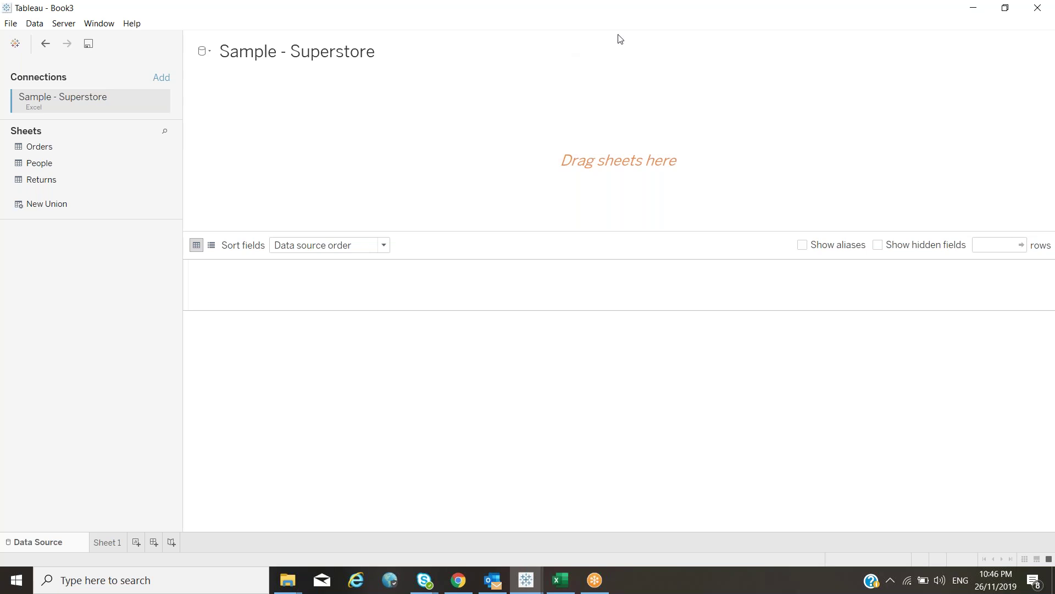
- Rename the data source as Amazon and add the Orders sheet to it
click(349, 51)
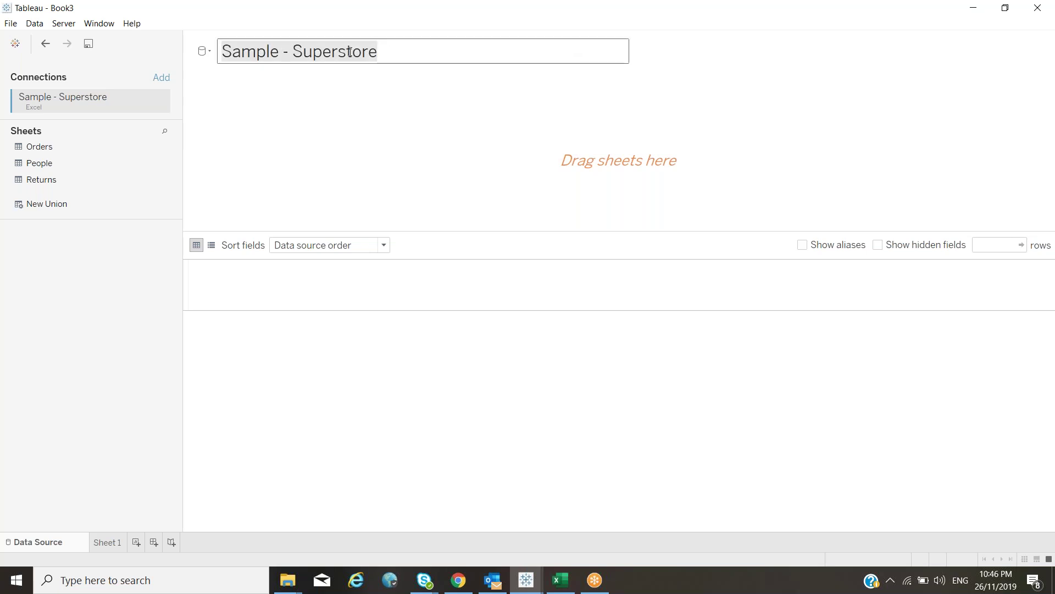
text(Amazon)
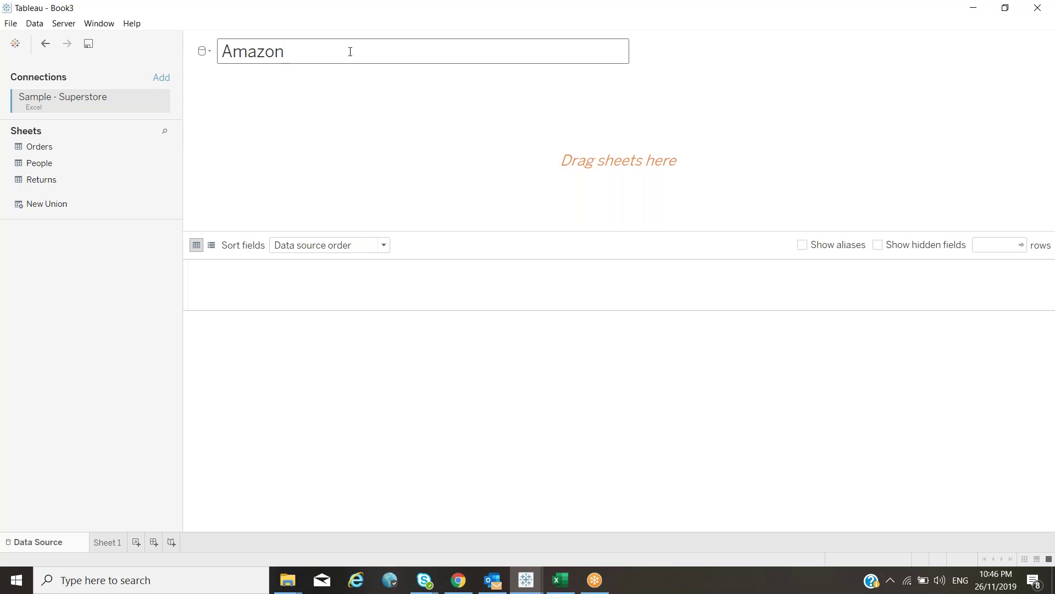
key(Return)
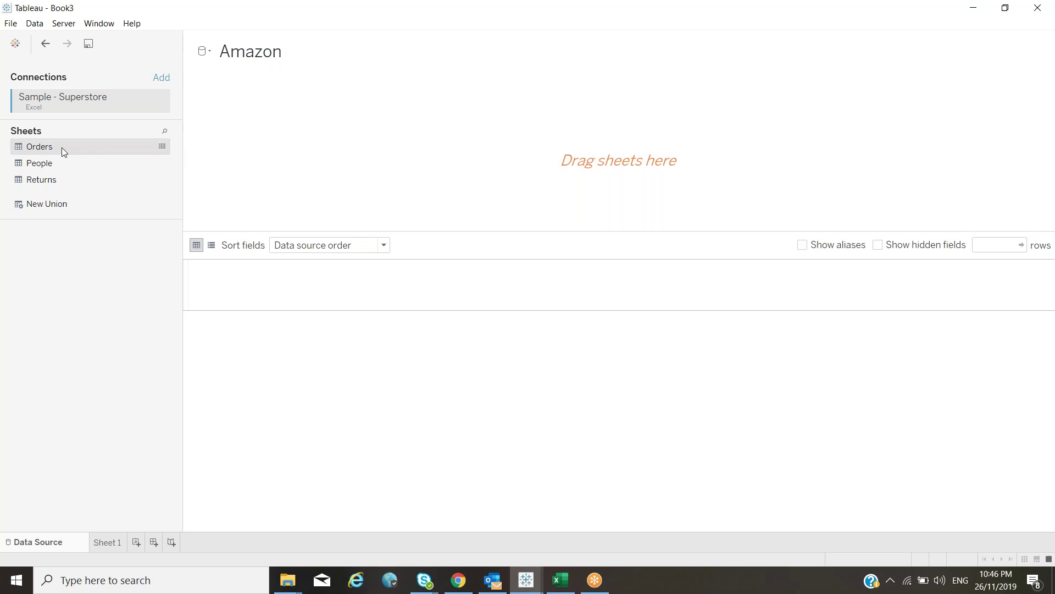
drag(67, 147, 259, 136)
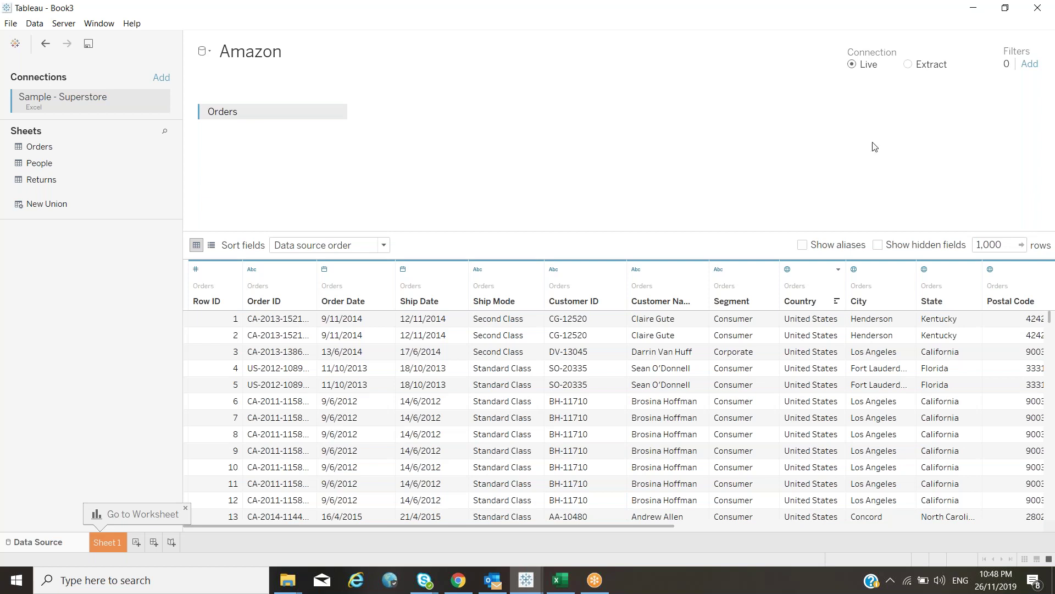
- Add a data source filter on Category that keeps only Furniture
click(1036, 64)
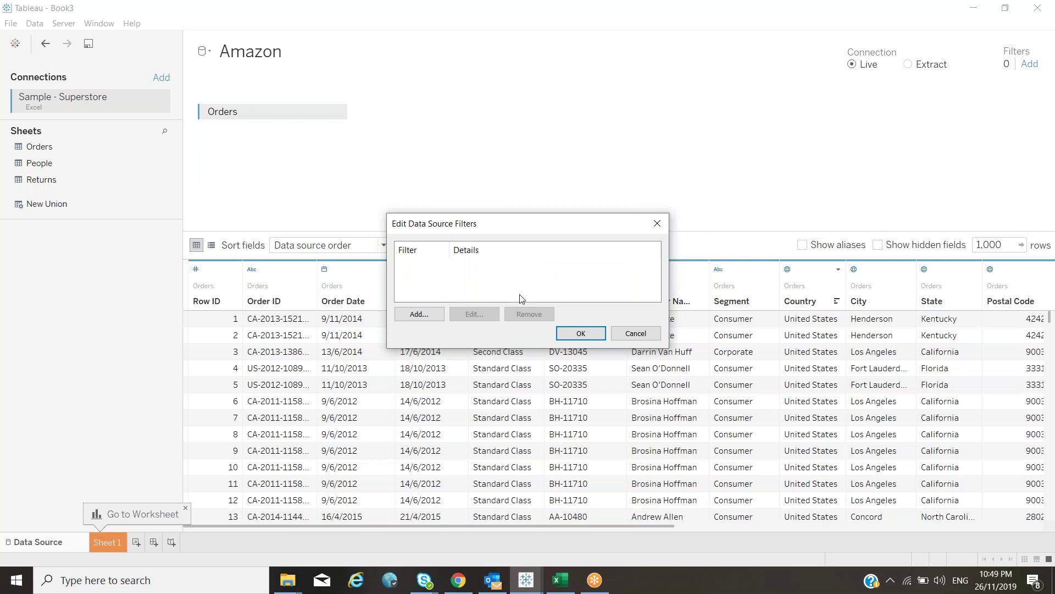
click(418, 313)
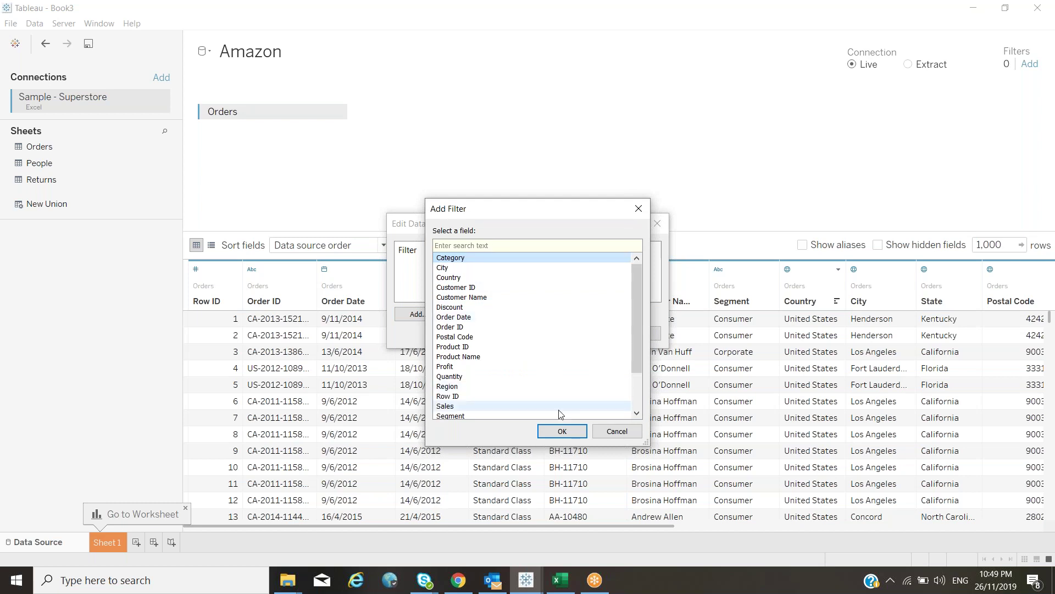
click(563, 431)
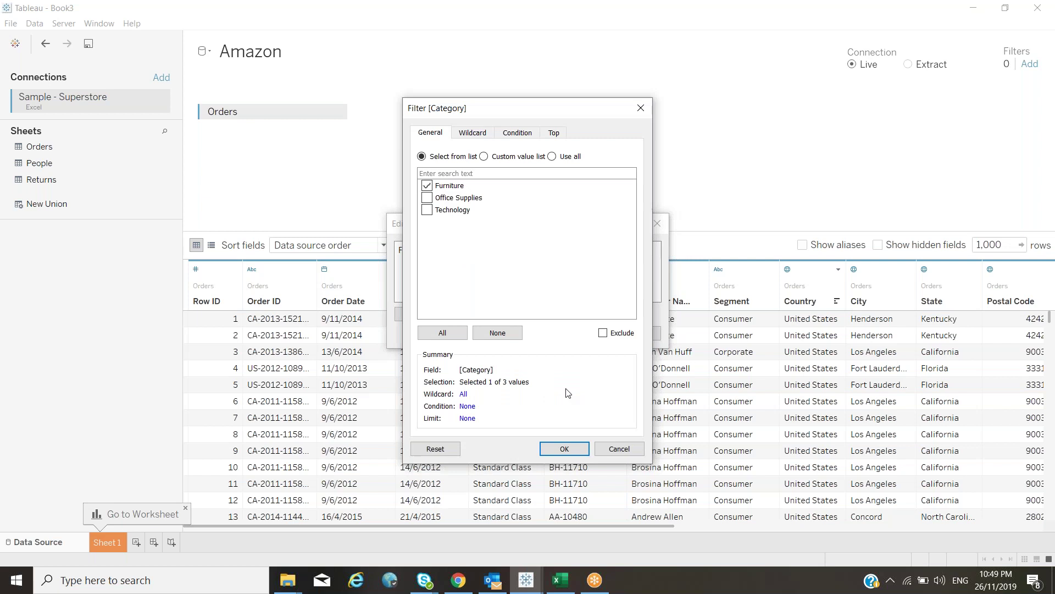
click(565, 449)
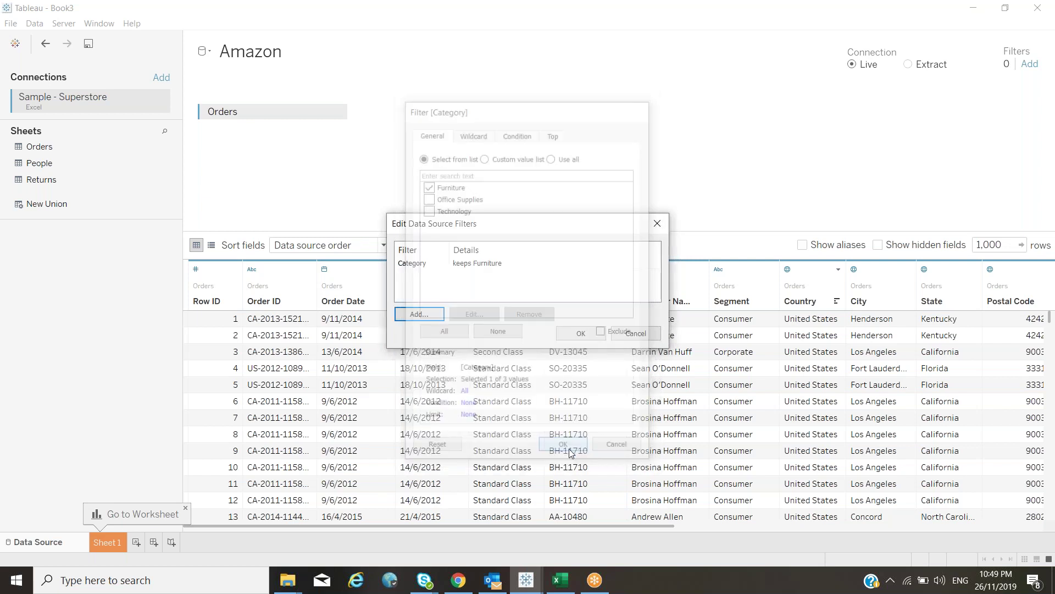
click(581, 334)
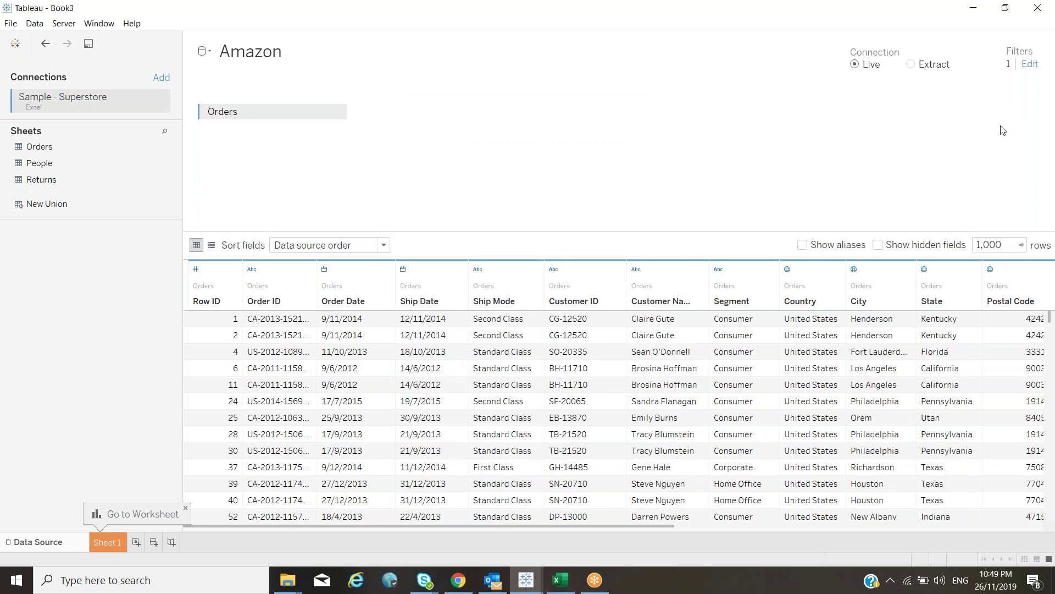
- Add a second data source filter on State that keeps only California
click(1032, 64)
click(416, 314)
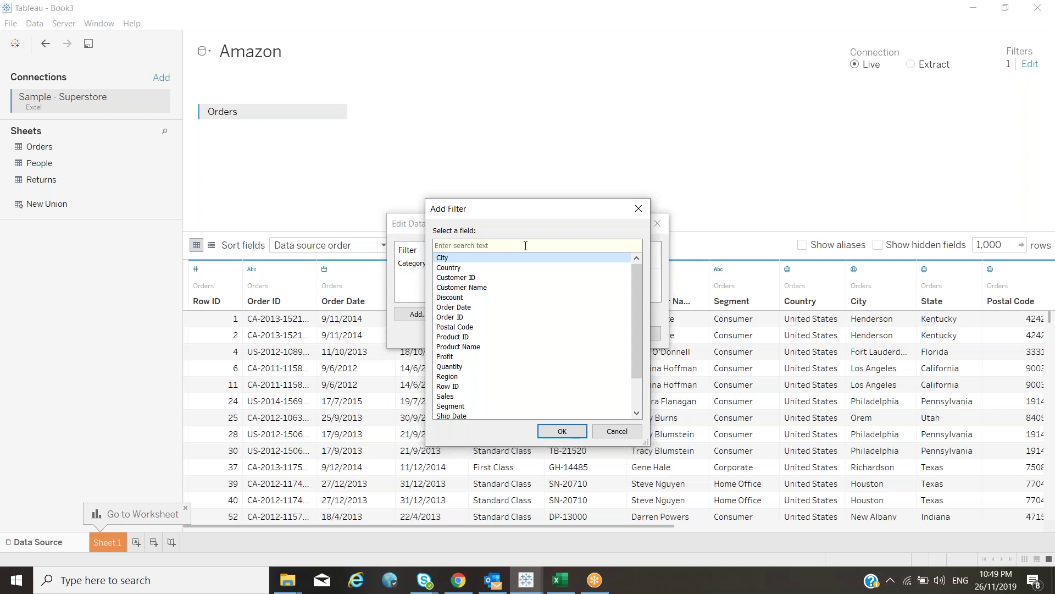
text(st)
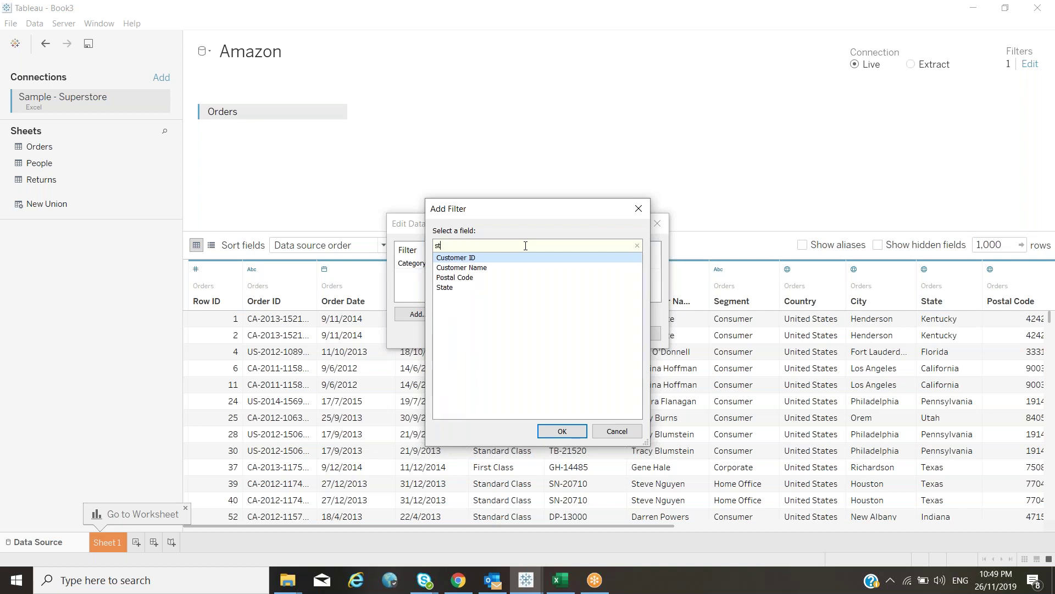
click(477, 279)
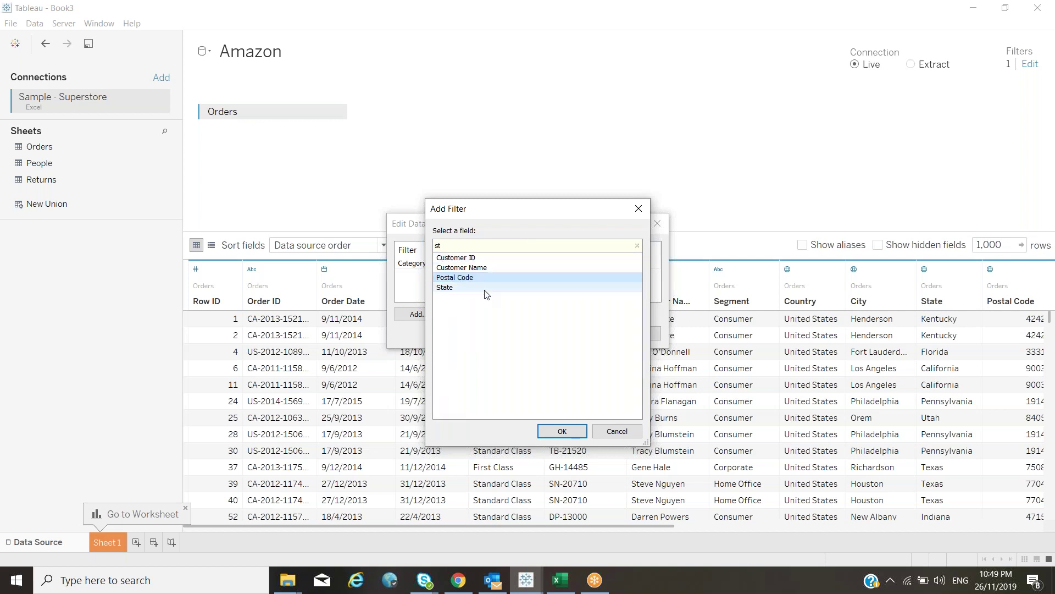
click(479, 288)
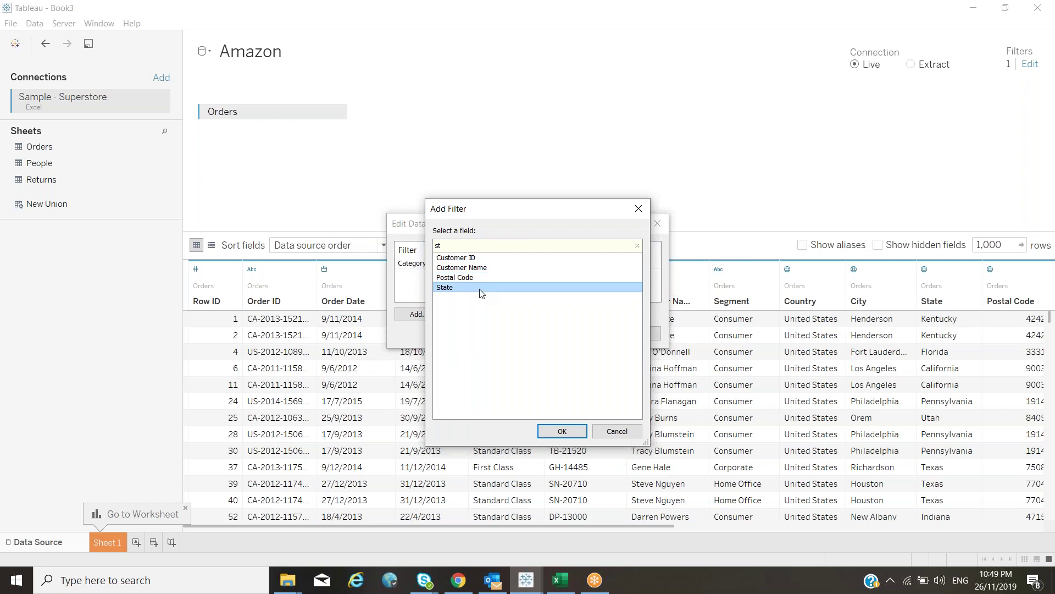
click(563, 432)
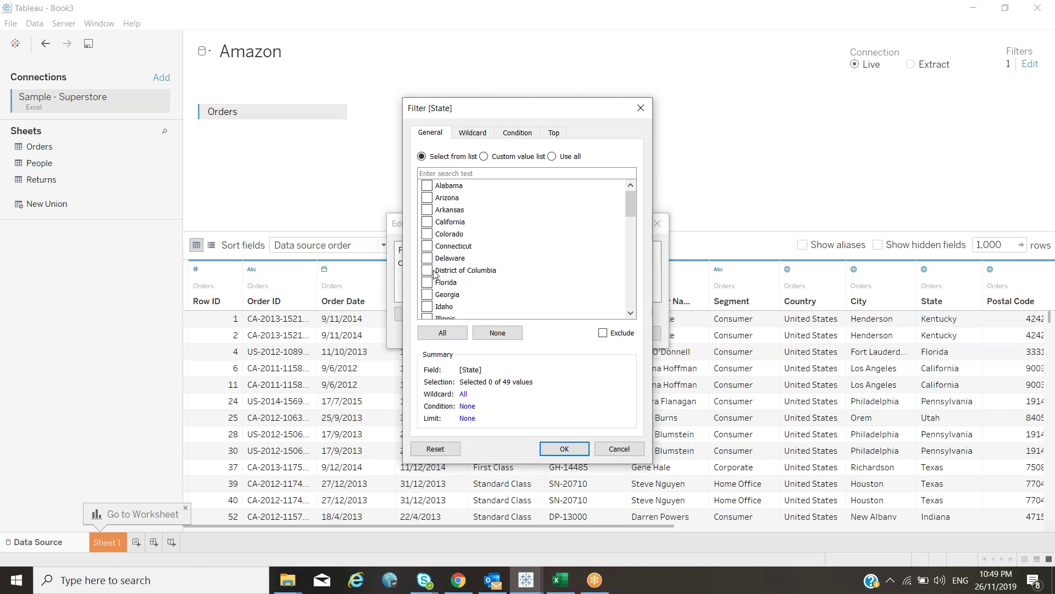
click(428, 223)
click(563, 448)
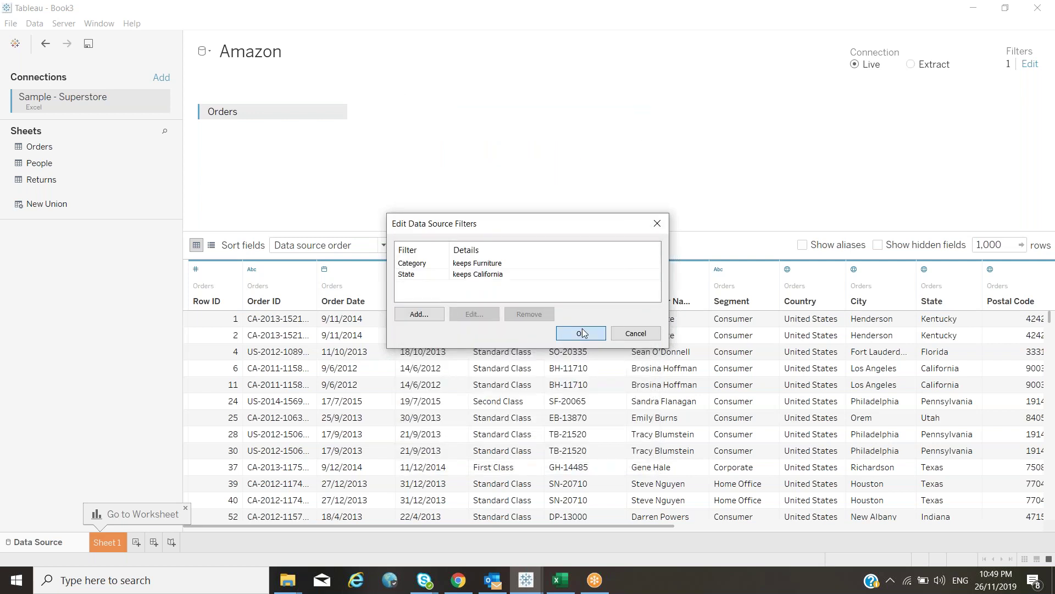
click(581, 333)
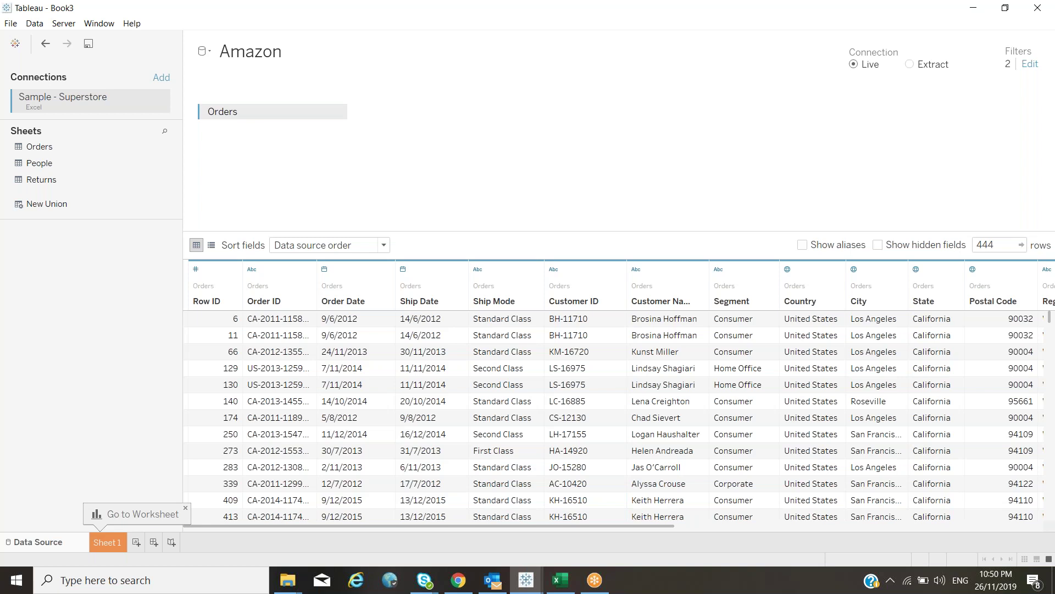
- On Sheet 1, chart the sum of Discount by Ship Mode and swap rows and columns to get vertical bars
click(122, 544)
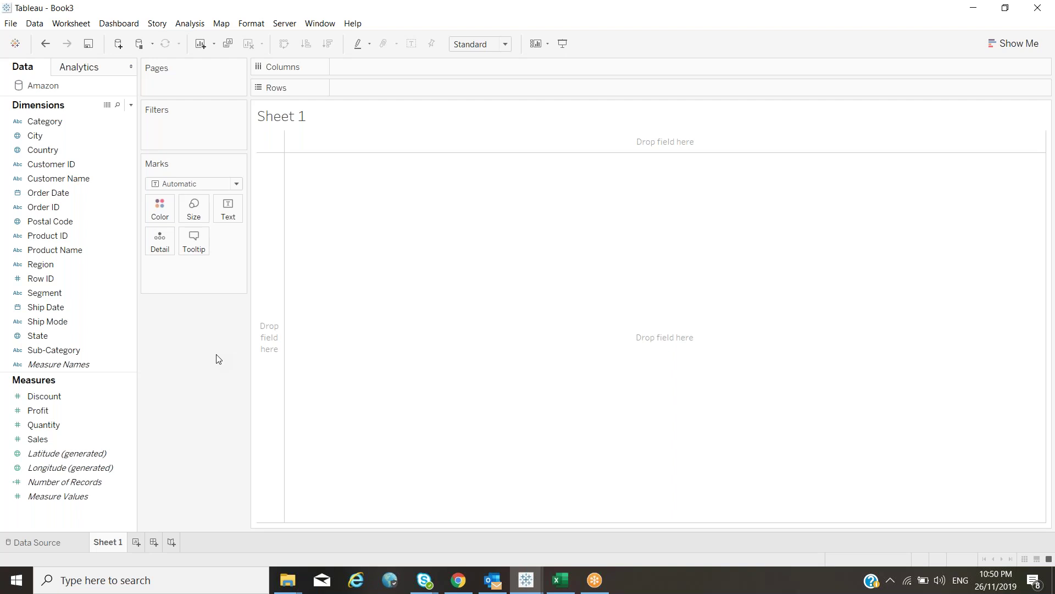
click(74, 322)
mouse_move(73, 321)
mouse_down()
mouse_move(497, 156)
mouse_move(338, 88)
mouse_up()
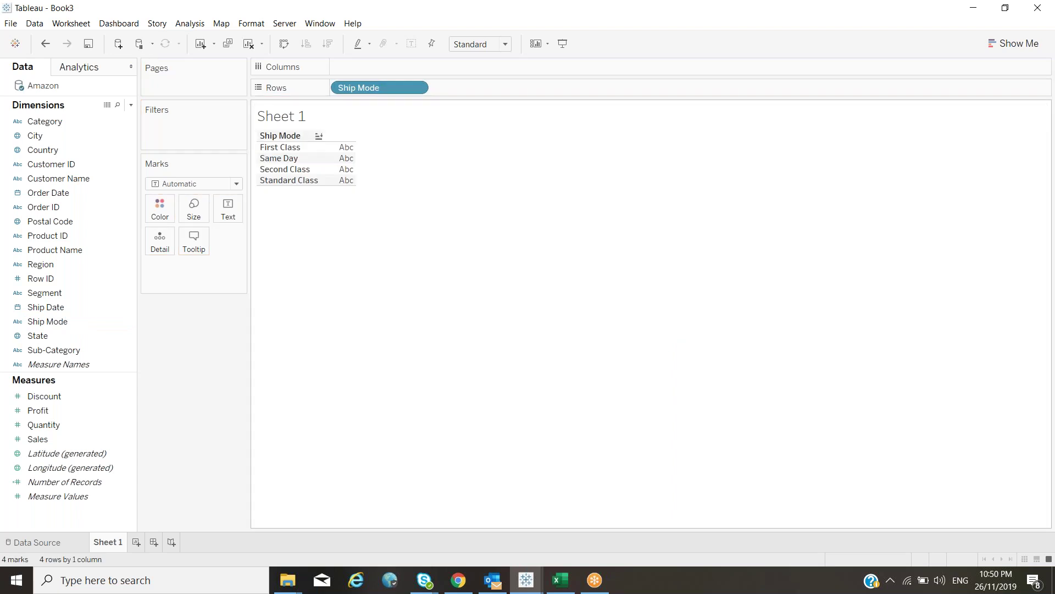
click(49, 397)
mouse_move(49, 401)
mouse_down()
mouse_move(541, 104)
mouse_move(412, 52)
mouse_move(409, 67)
mouse_up()
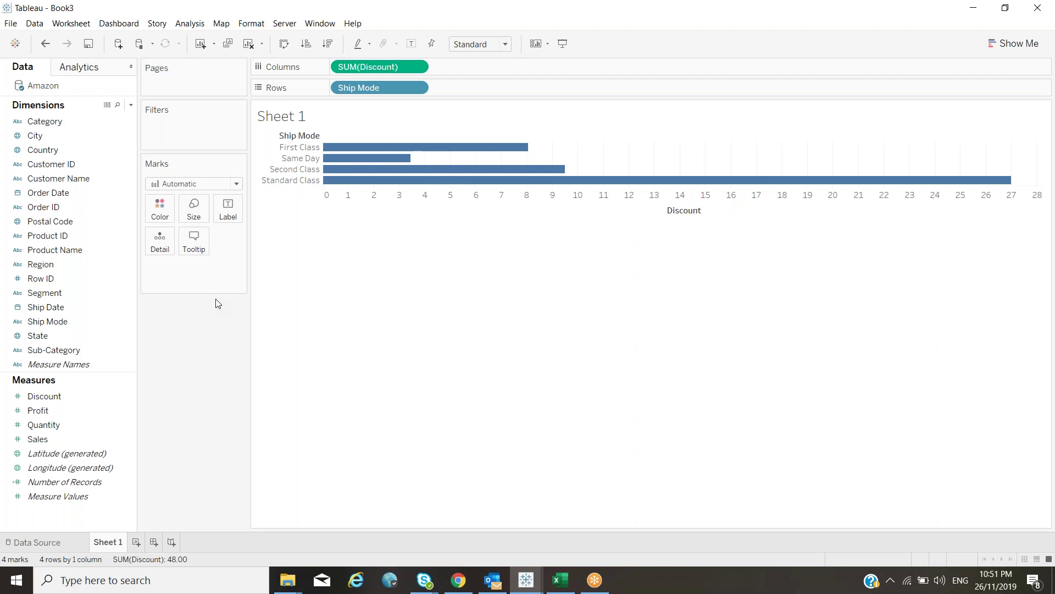
key(ctrl+w)
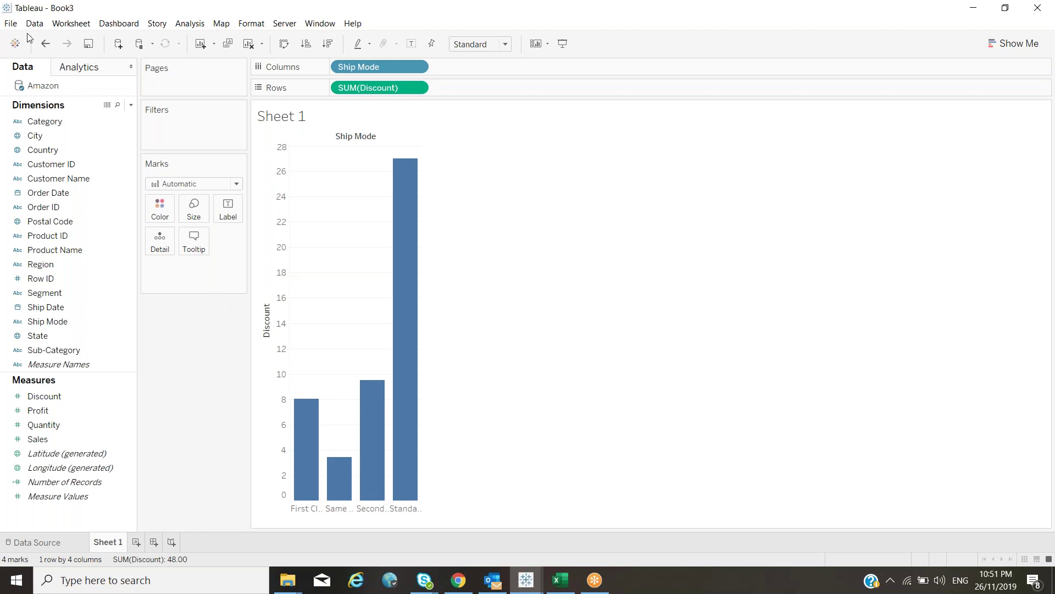
click(11, 24)
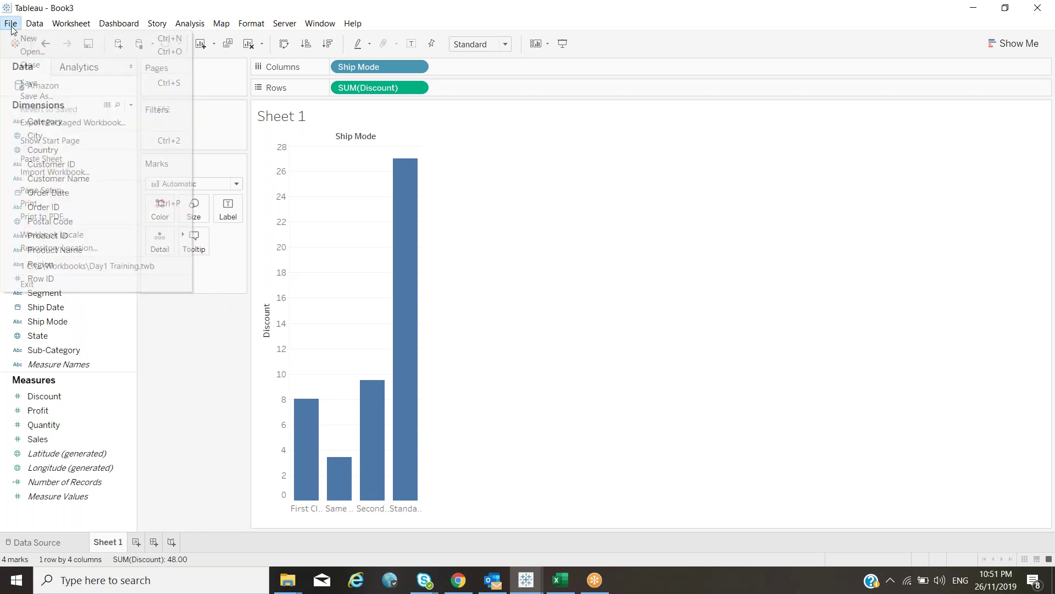
mouse_move(71, 23)
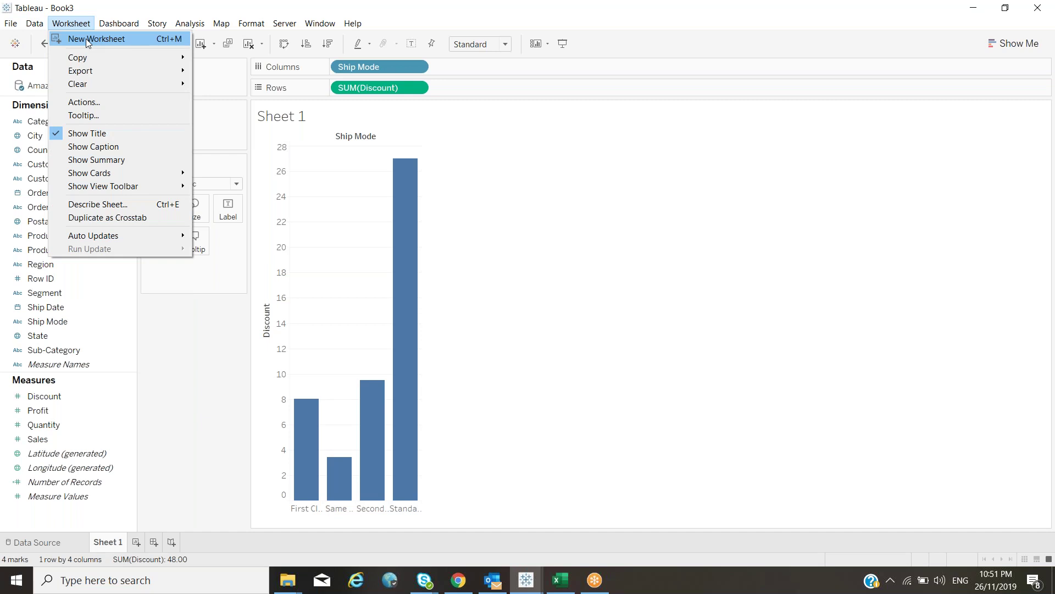
click(87, 41)
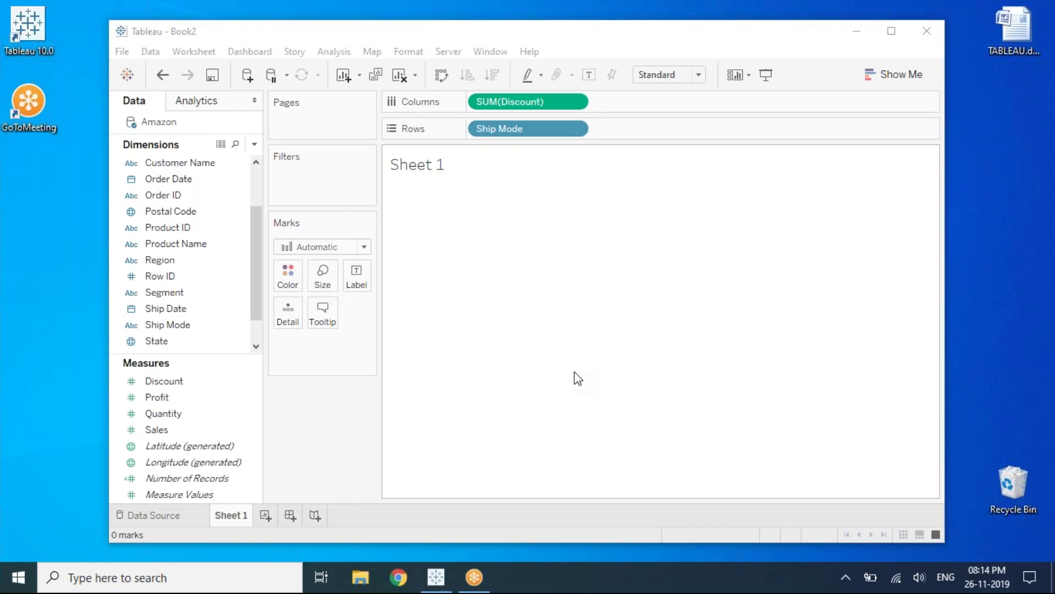
- Maximize the Book2 workbook, refresh the Amazon data source and remove SUM(Discount) from the Columns shelf
key(super+Up)
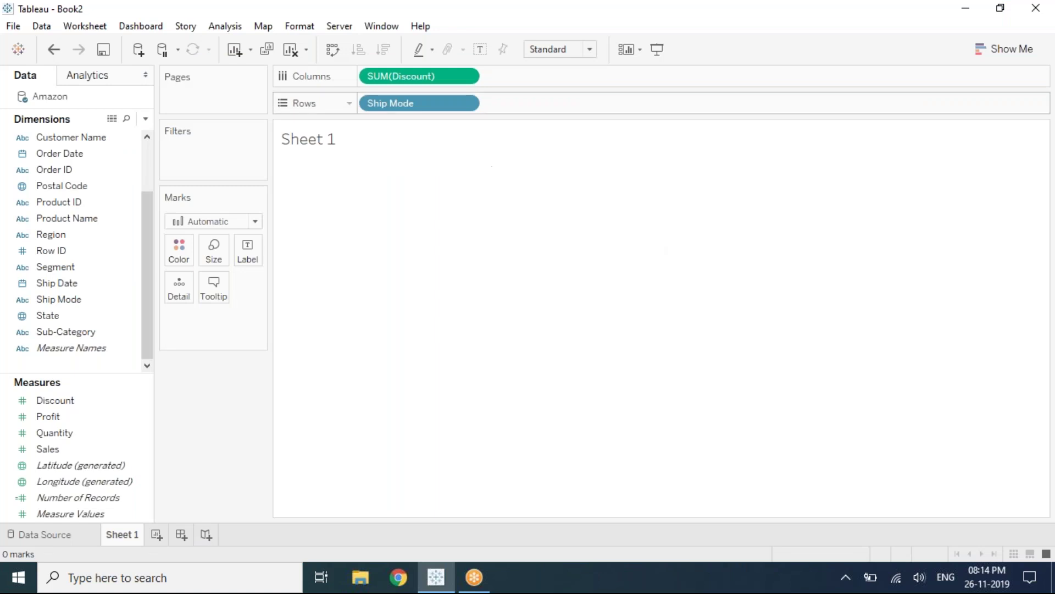
right_click(50, 96)
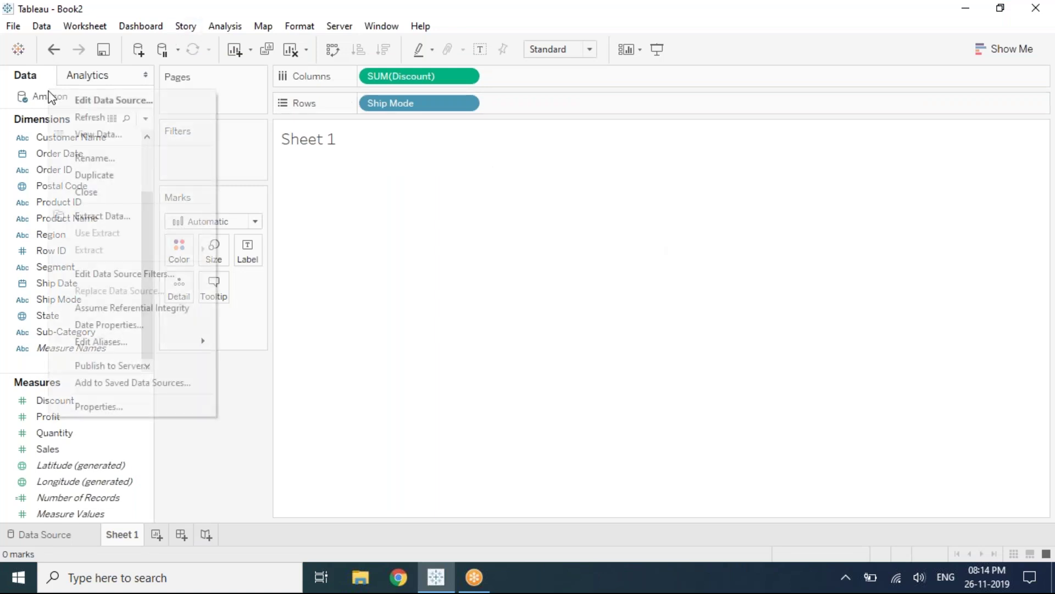
click(90, 117)
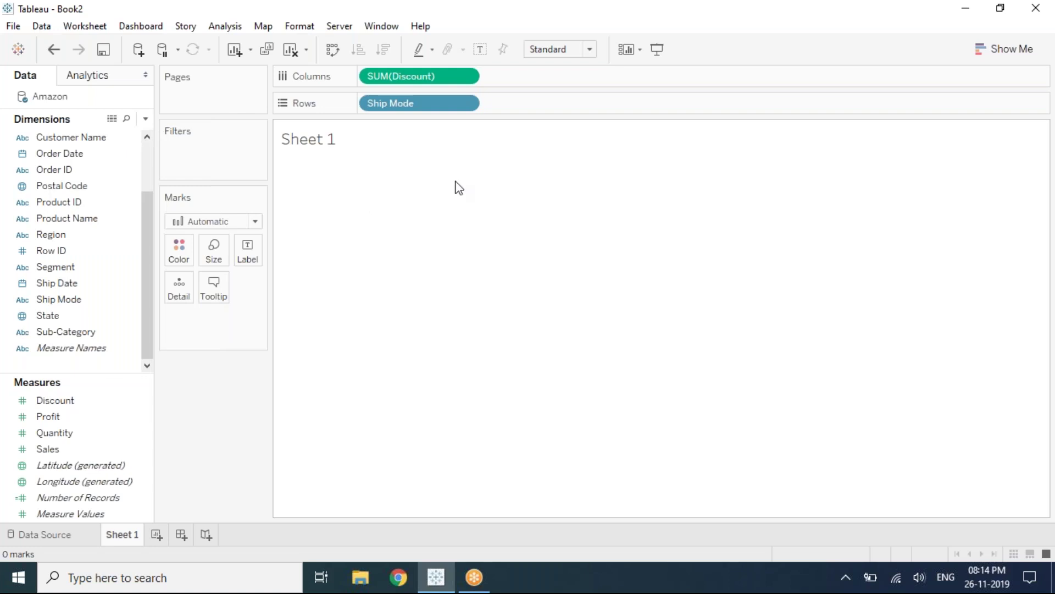
drag(427, 81, 446, 187)
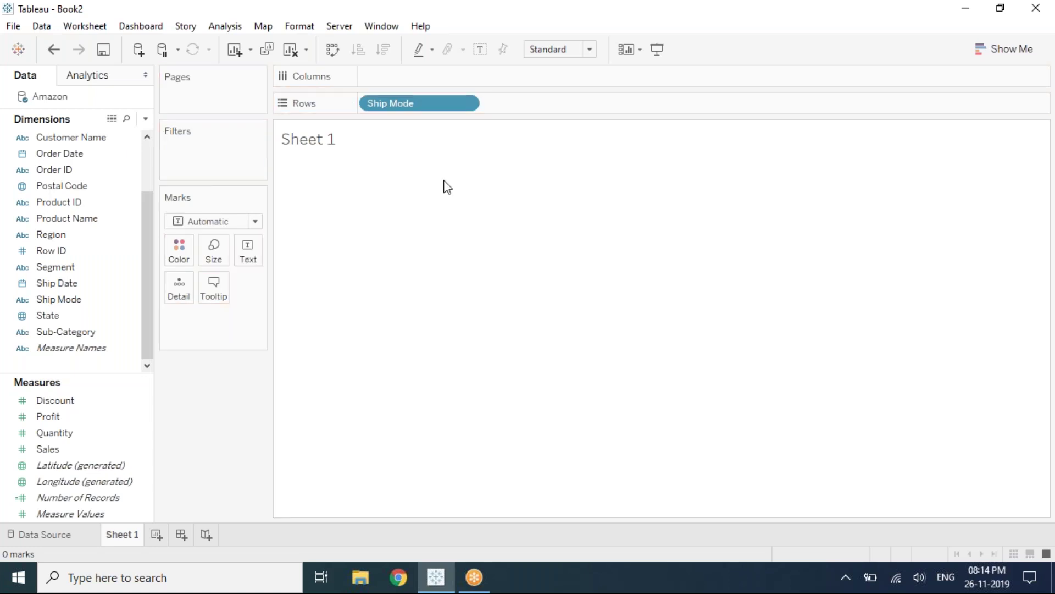
- Clear Sheet 1 and place the Category dimension on the Columns shelf
key(alt+shift+BackSpace)
click(38, 303)
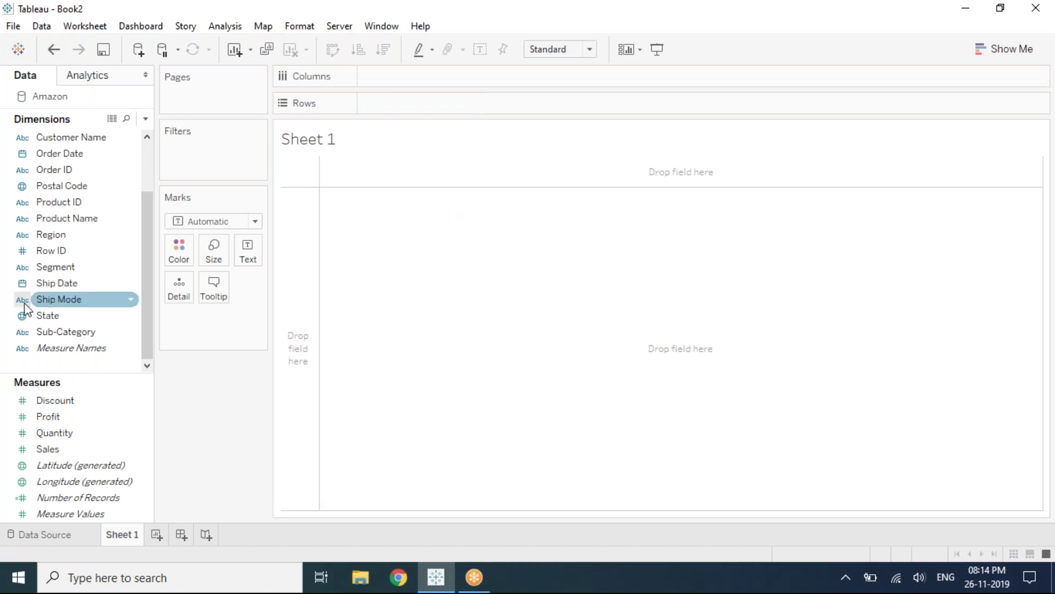
drag(37, 302, 257, 230)
scroll(60, 164, up, 2)
click(61, 154)
drag(55, 137, 413, 80)
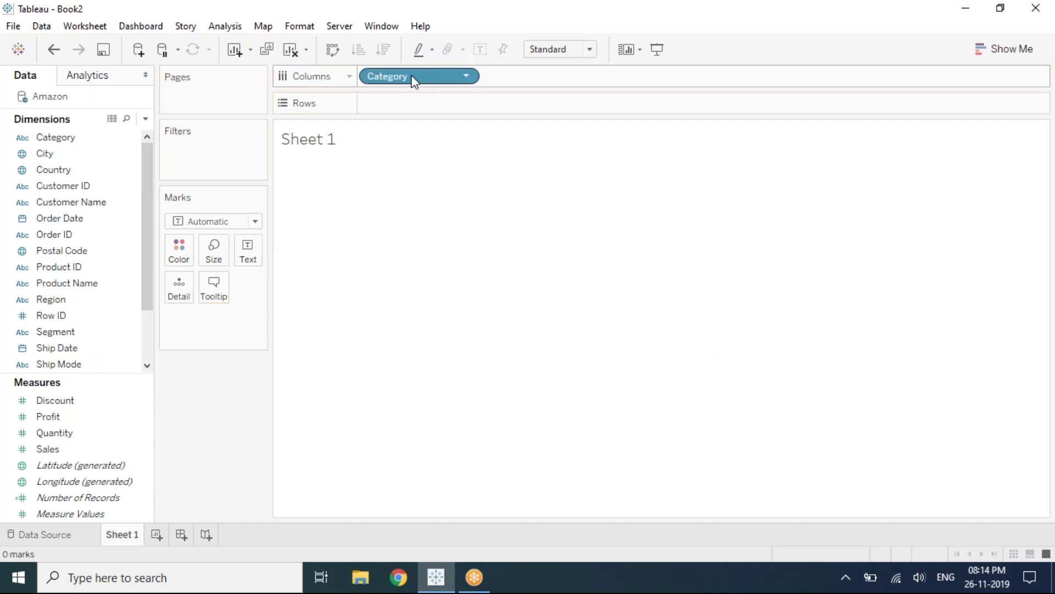
click(57, 449)
drag(58, 443, 45, 108)
- Edit the Amazon data source and remove the Sales filter from its data source filters
right_click(44, 101)
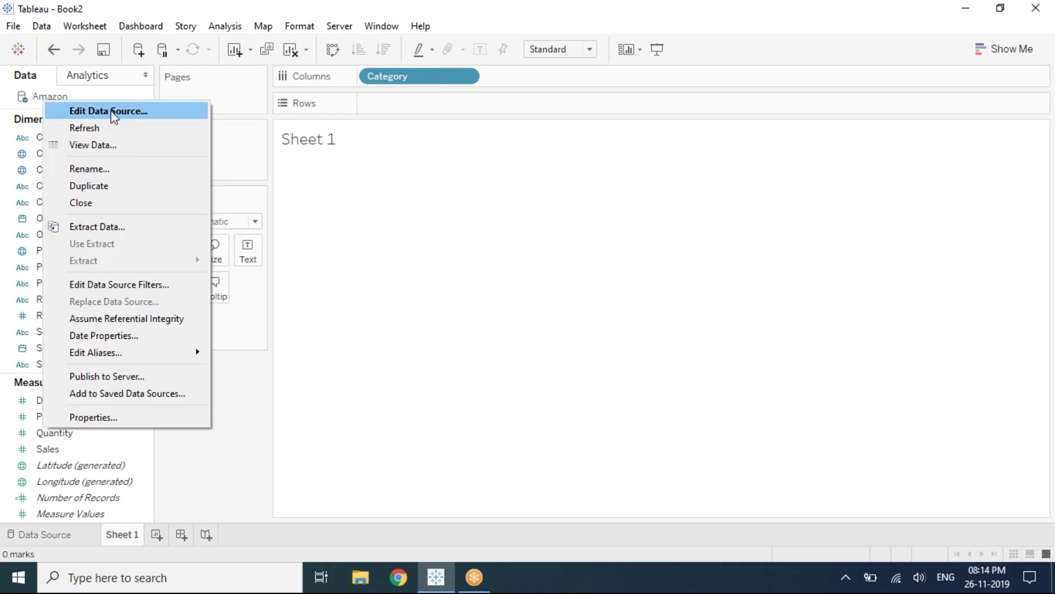
click(109, 111)
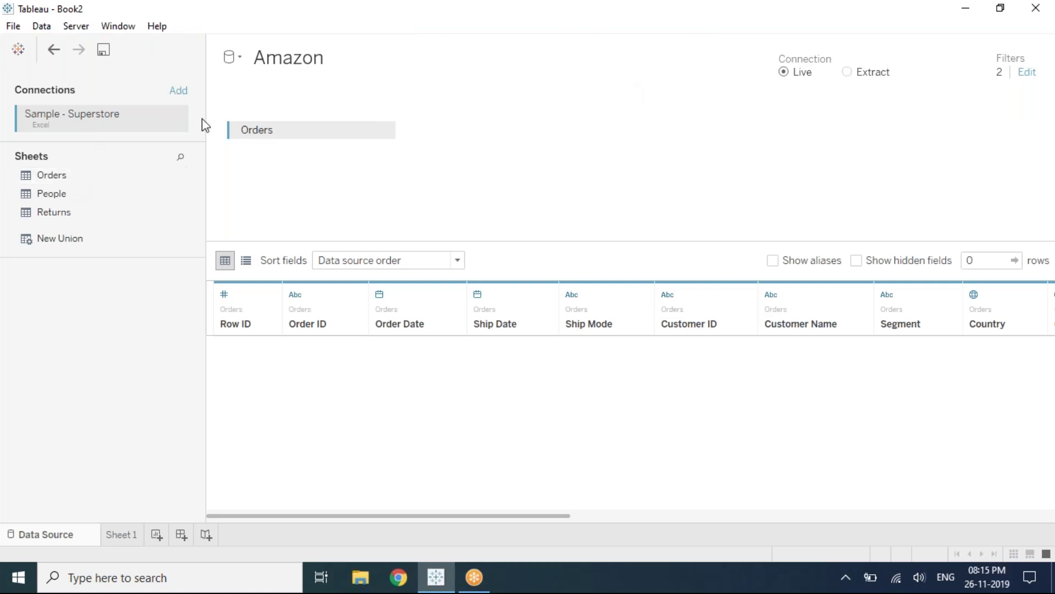
double_click(693, 14)
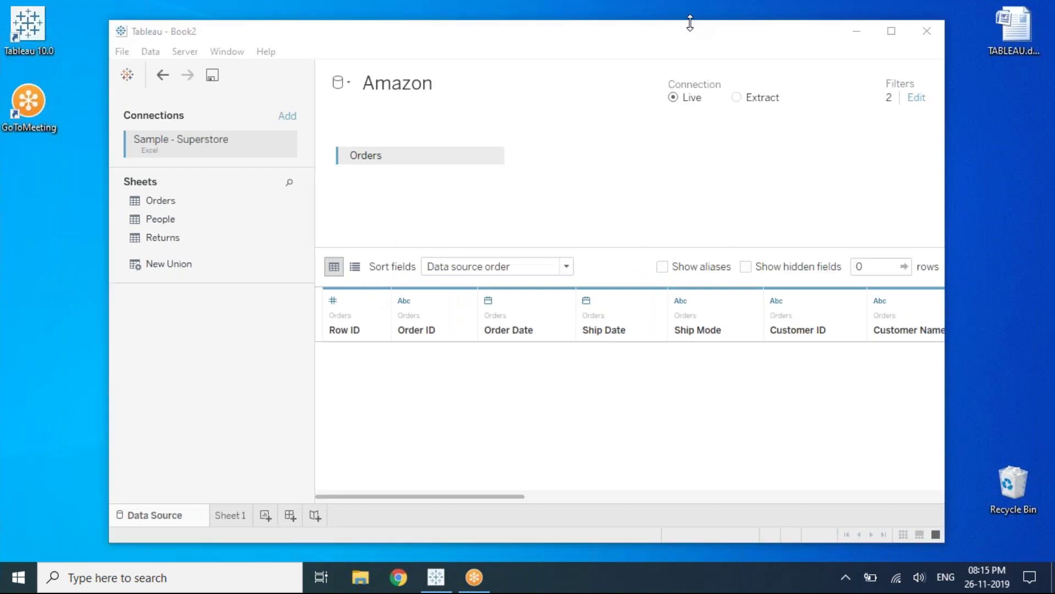
drag(690, 23, 395, 91)
click(689, 163)
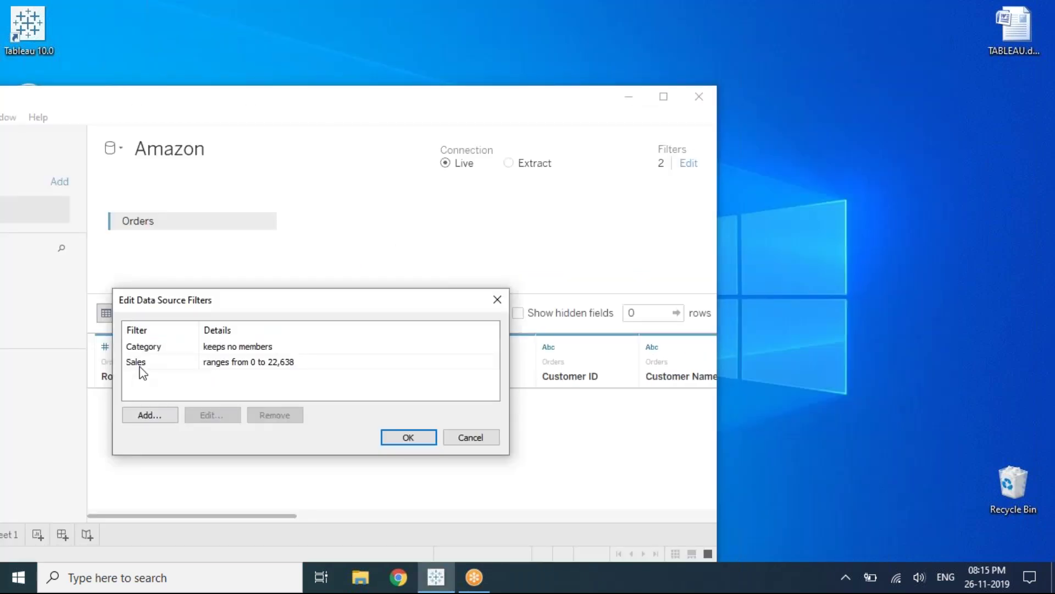
click(154, 363)
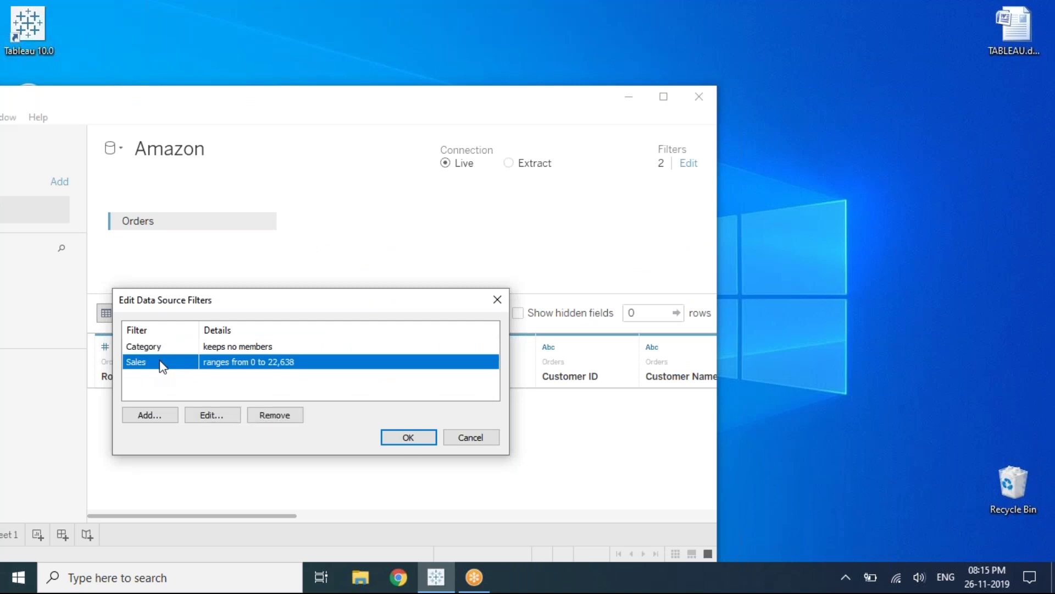
click(274, 416)
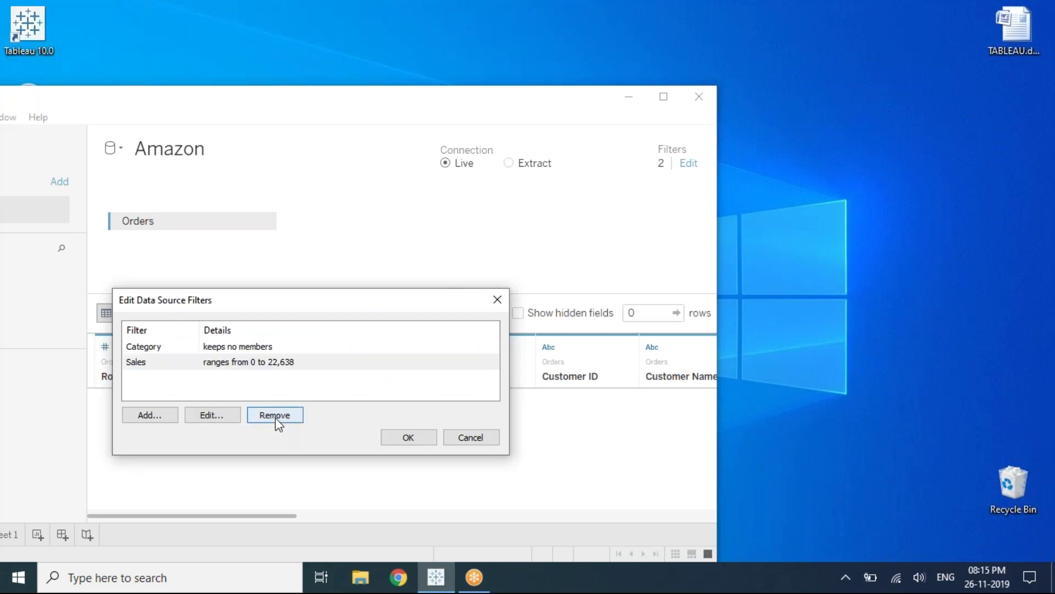
click(149, 415)
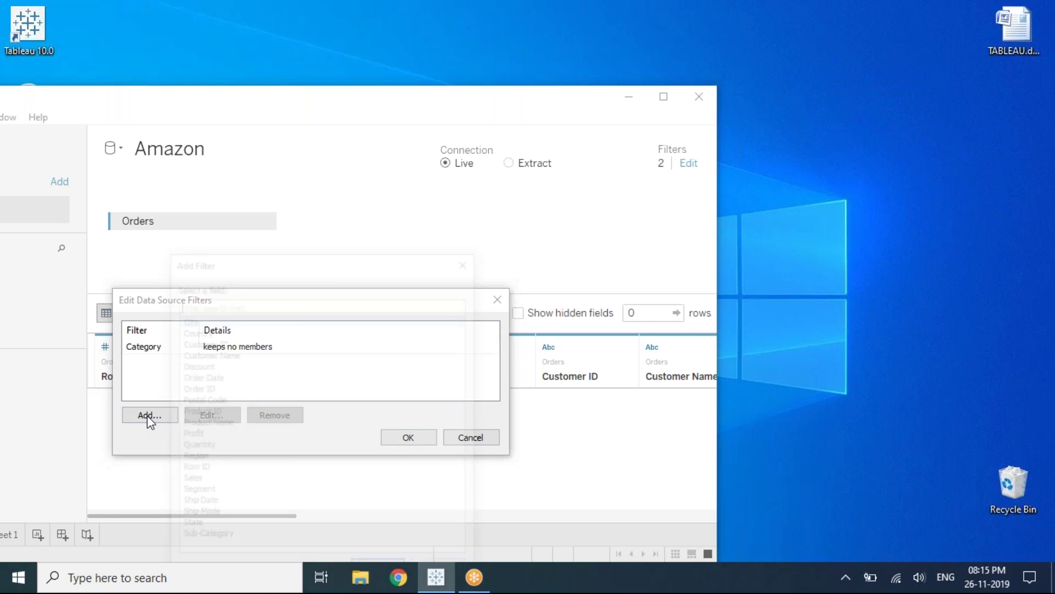
text(s)
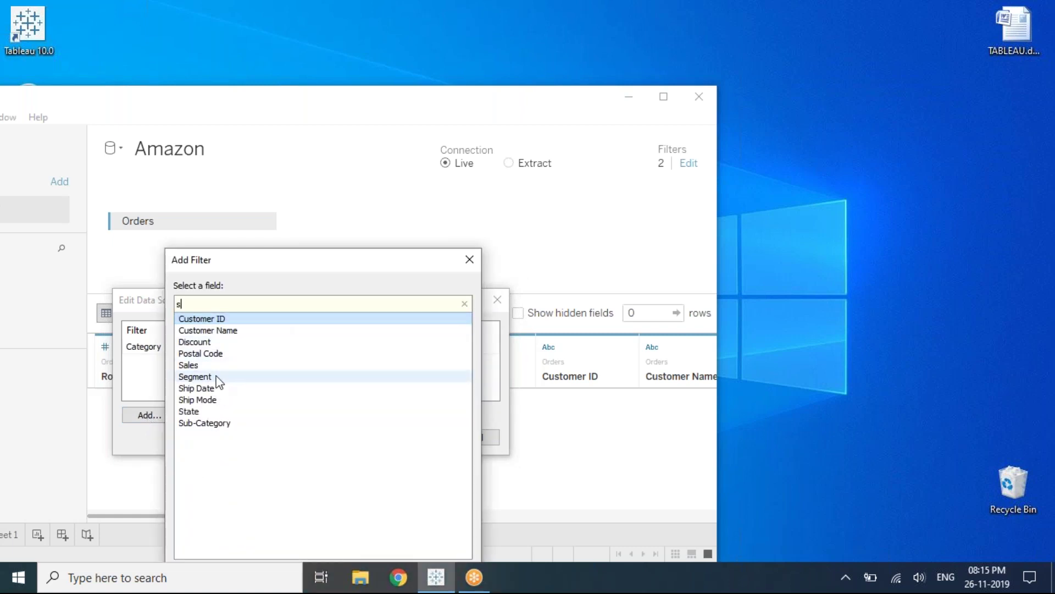
double_click(202, 400)
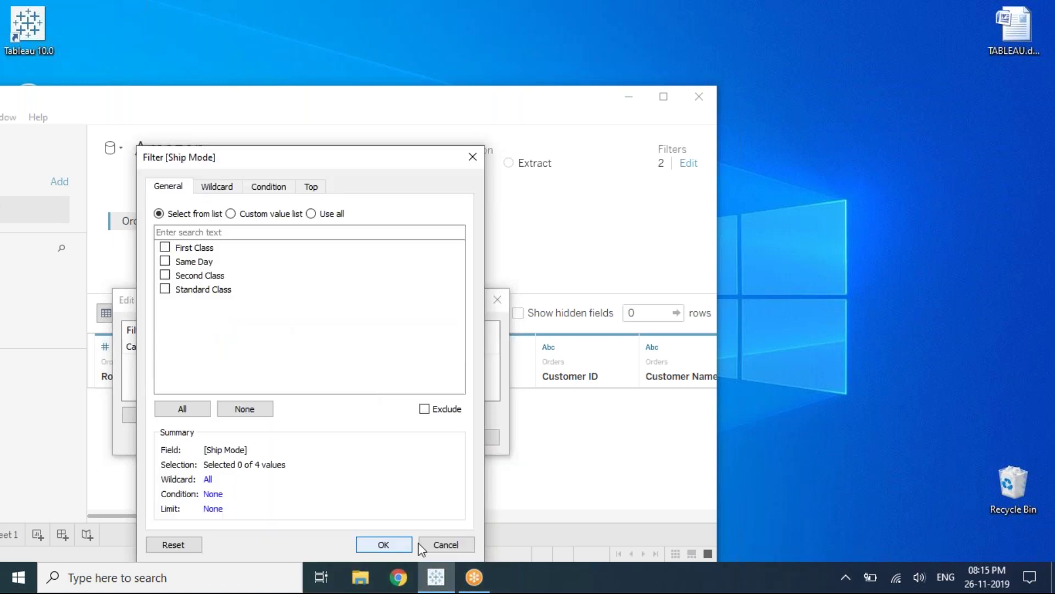
click(443, 544)
- Add a data source filter on State that keeps only California and apply the filters
click(146, 414)
text(state)
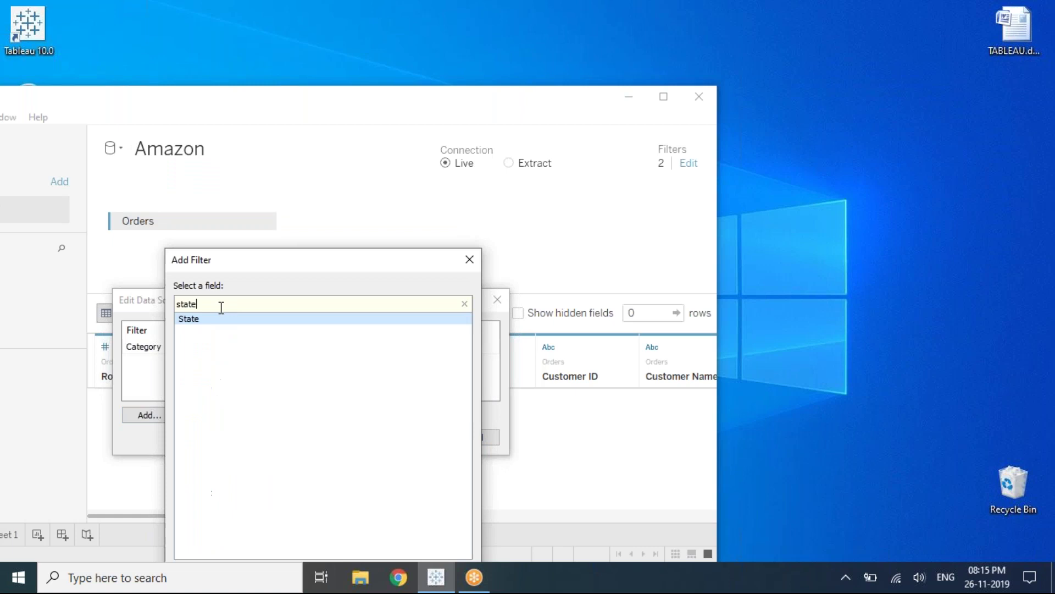
double_click(213, 321)
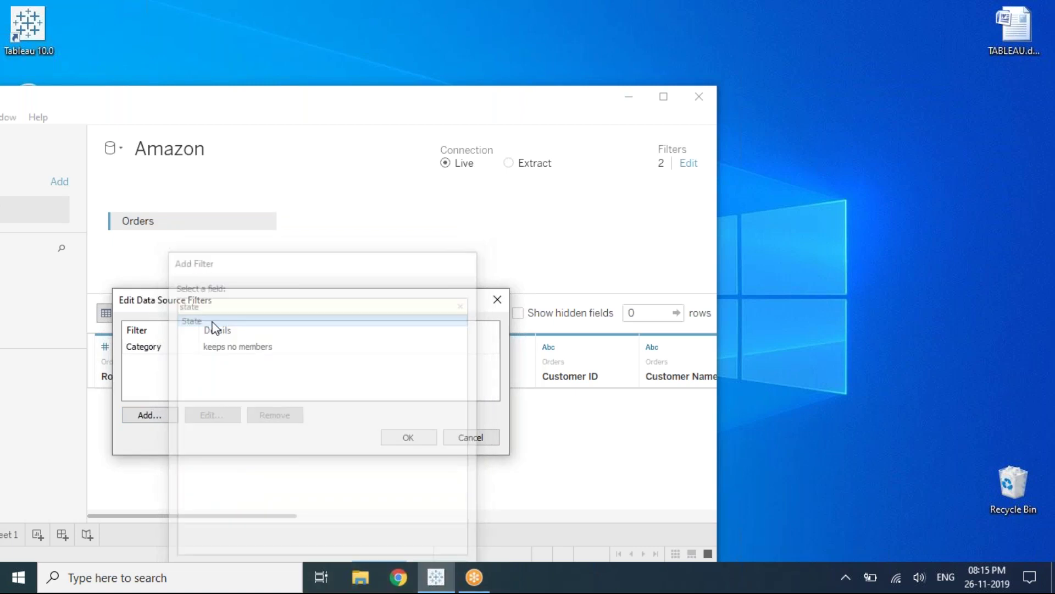
click(374, 537)
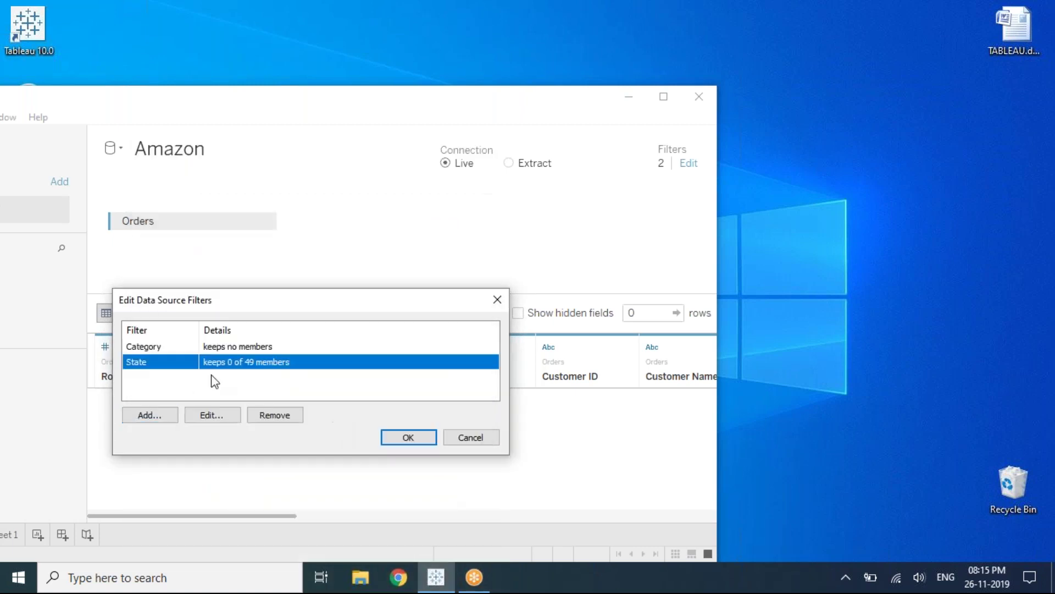
click(233, 415)
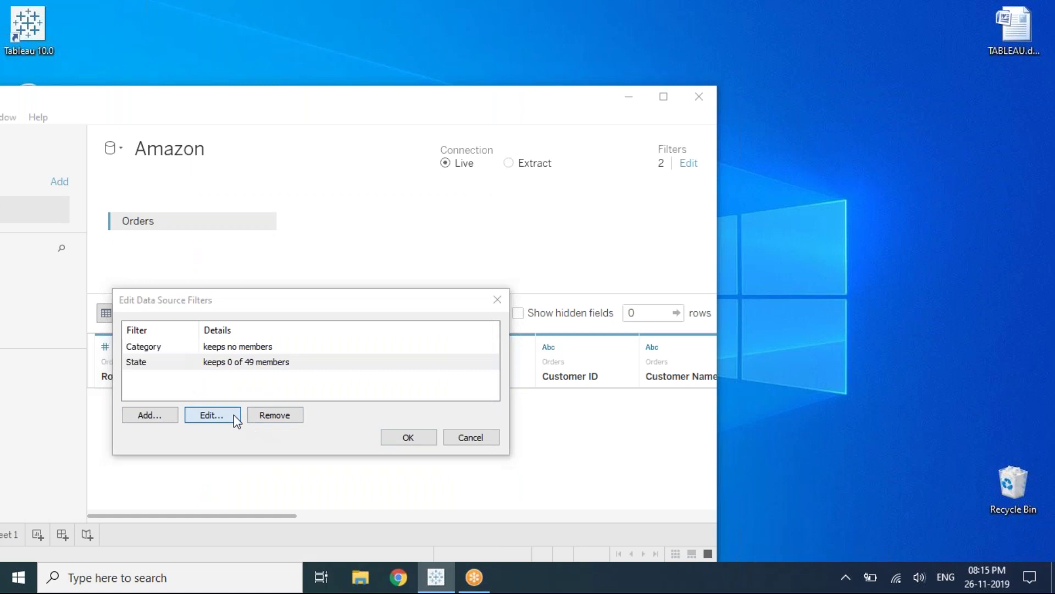
click(165, 288)
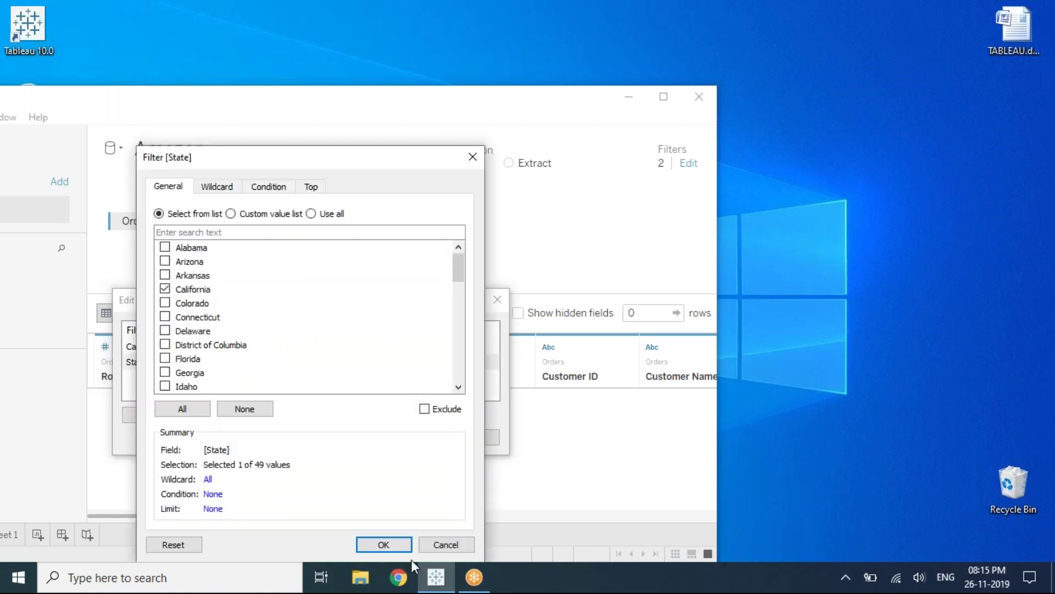
click(390, 545)
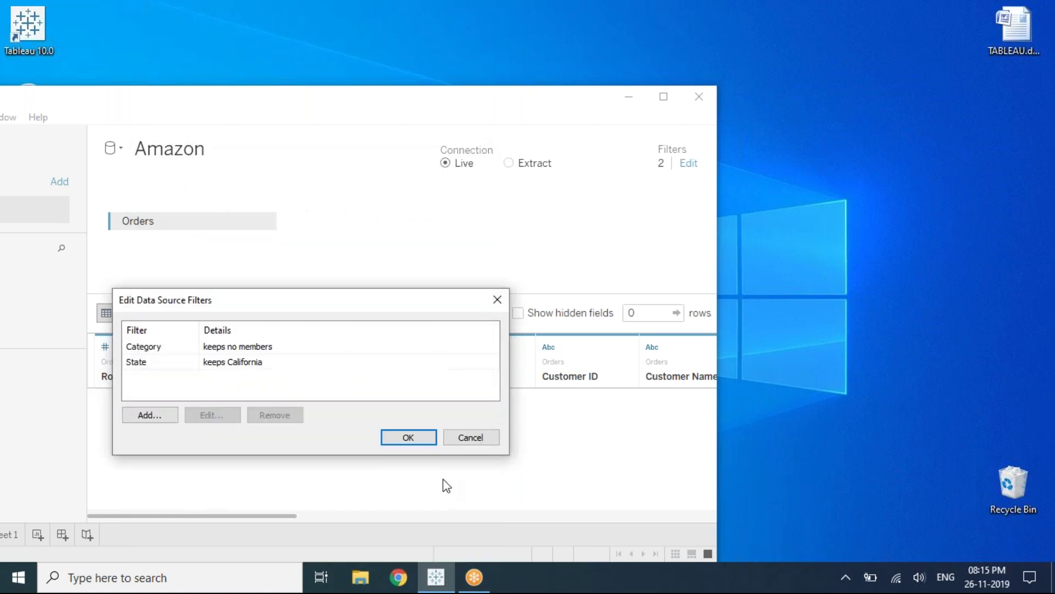
click(424, 437)
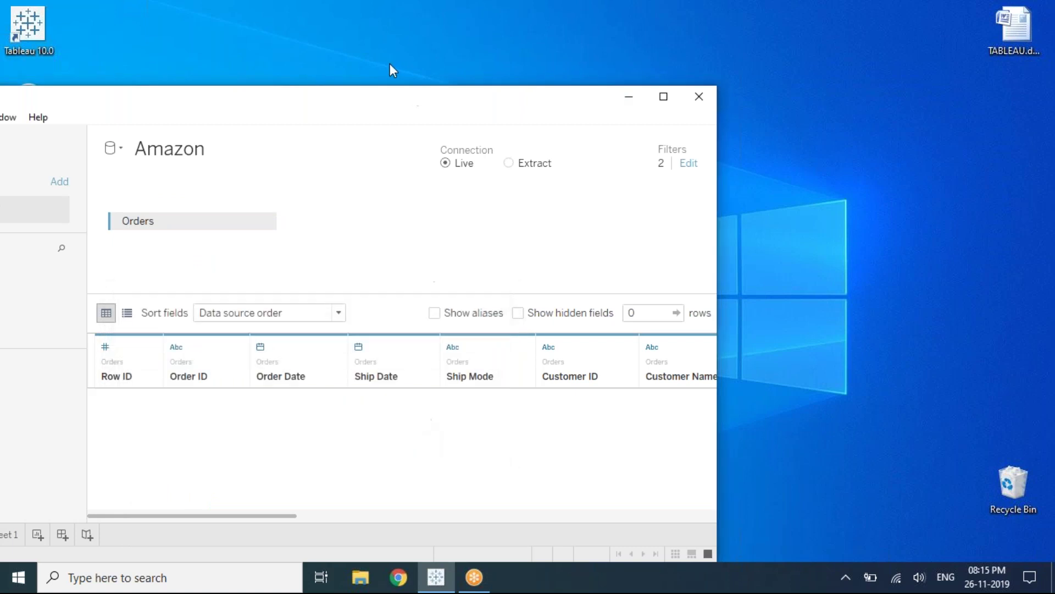
- On Sheet 1, replace Category on Columns with Ship Mode and place the sum of Discount on Rows
drag(384, 99, 539, 40)
click(164, 474)
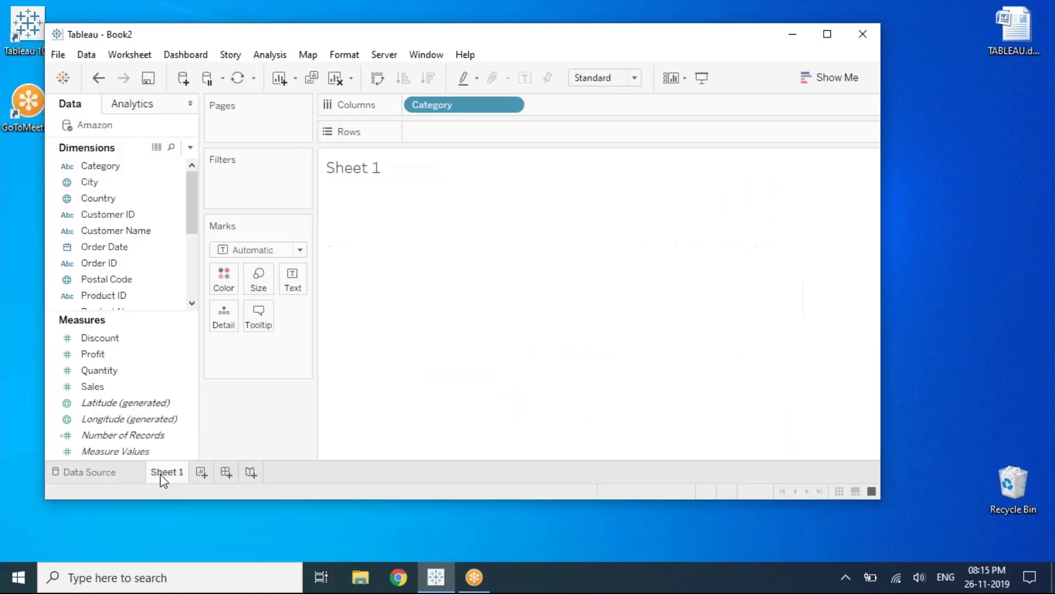
click(124, 214)
mouse_move(465, 105)
mouse_down()
mouse_move(495, 254)
mouse_move(132, 275)
mouse_move(220, 206)
mouse_move(465, 108)
mouse_up()
scroll(133, 282, down, 3)
click(134, 279)
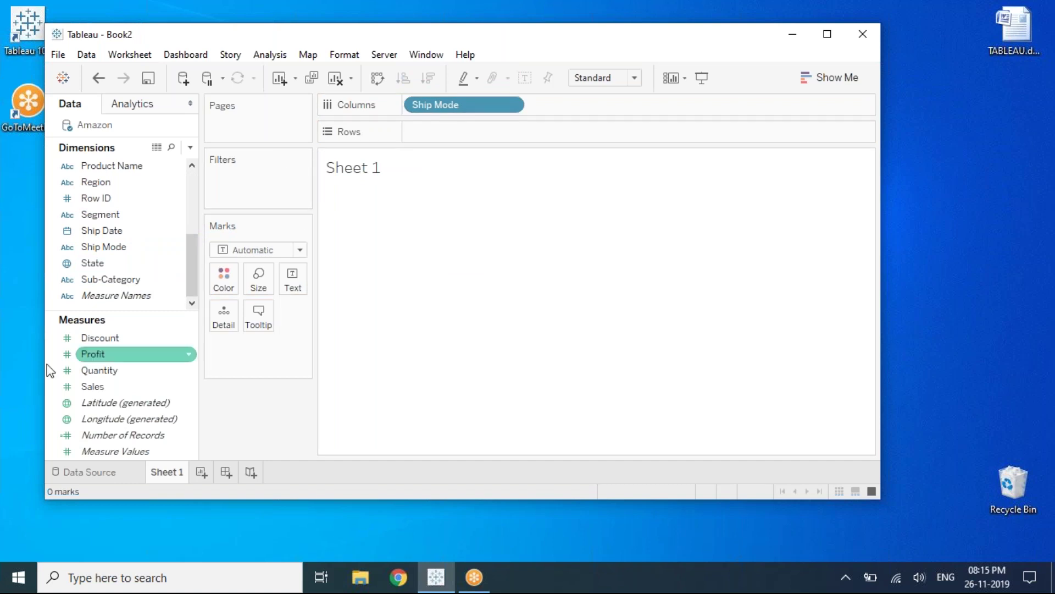
click(123, 340)
mouse_move(123, 339)
mouse_down()
mouse_move(417, 187)
mouse_move(494, 128)
mouse_move(458, 132)
mouse_up()
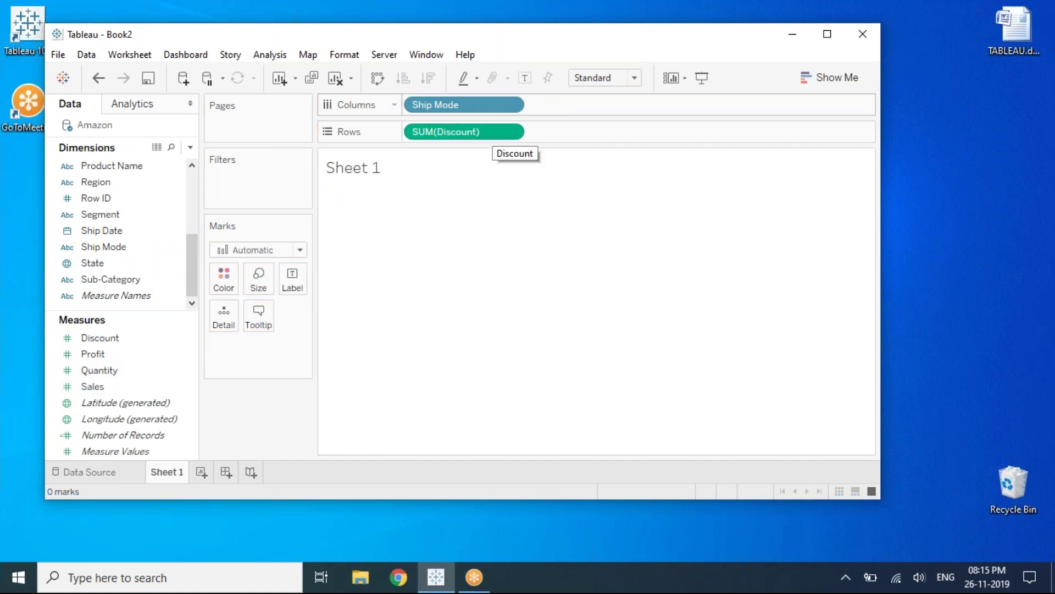
drag(586, 32, 560, 42)
click(41, 83)
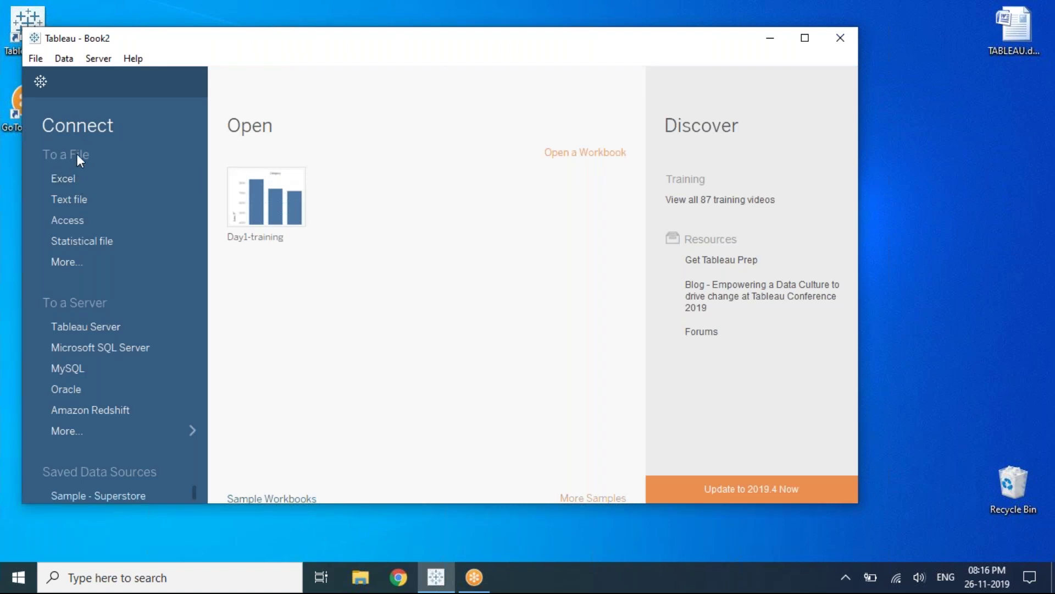
click(39, 77)
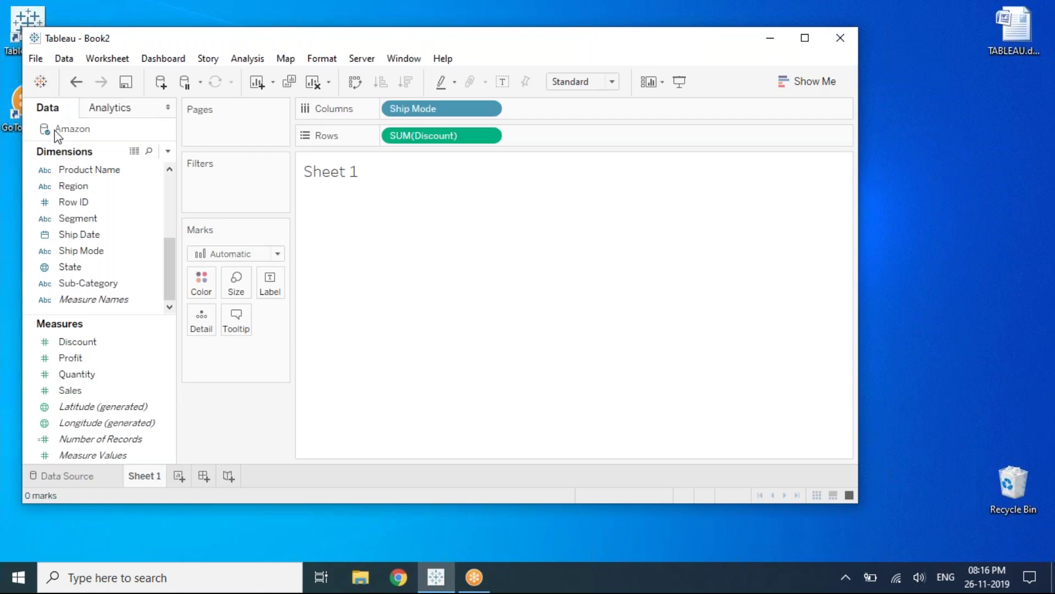
- Edit the Amazon data source's Category filter so that it keeps only Furniture, and apply the filters
click(64, 475)
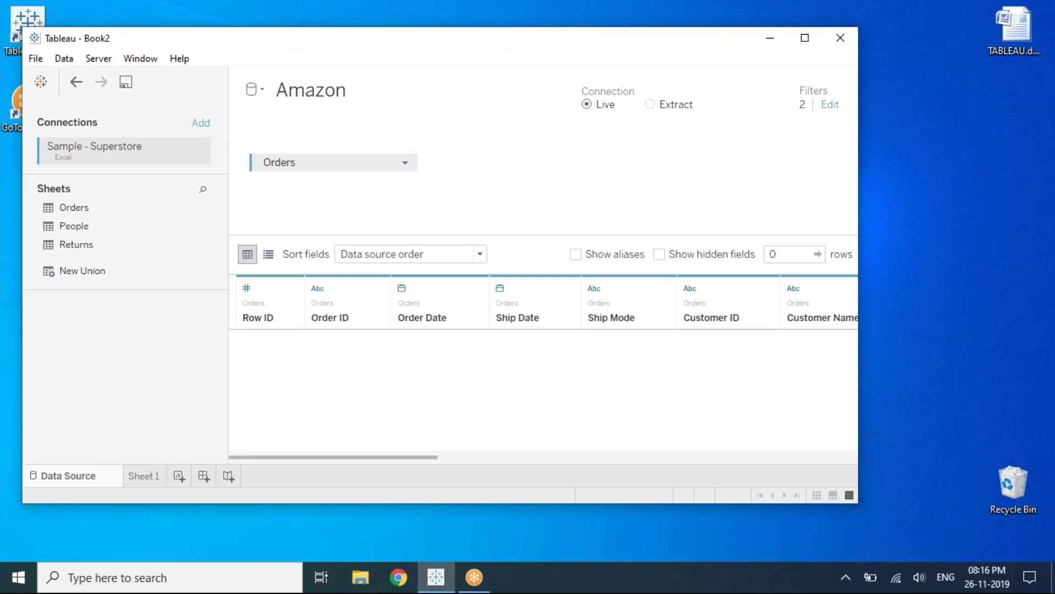
right_click(115, 148)
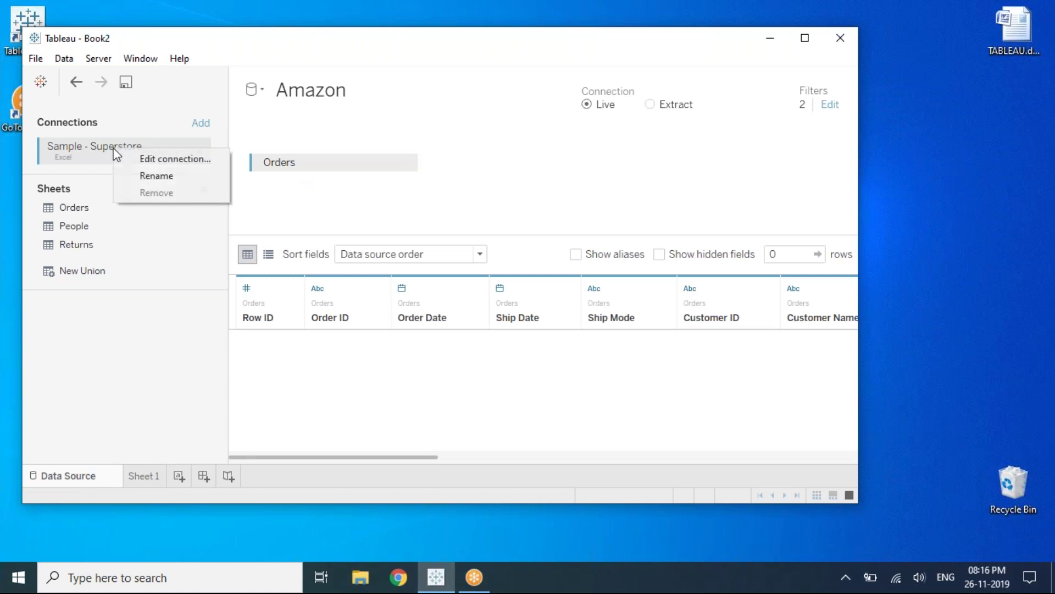
click(145, 155)
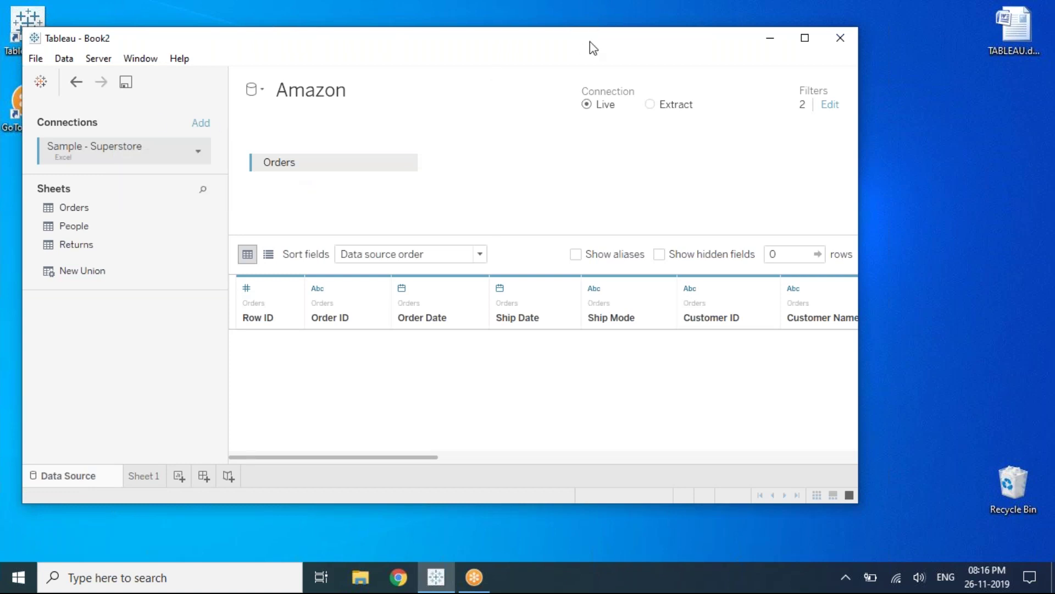
drag(589, 42, 485, 46)
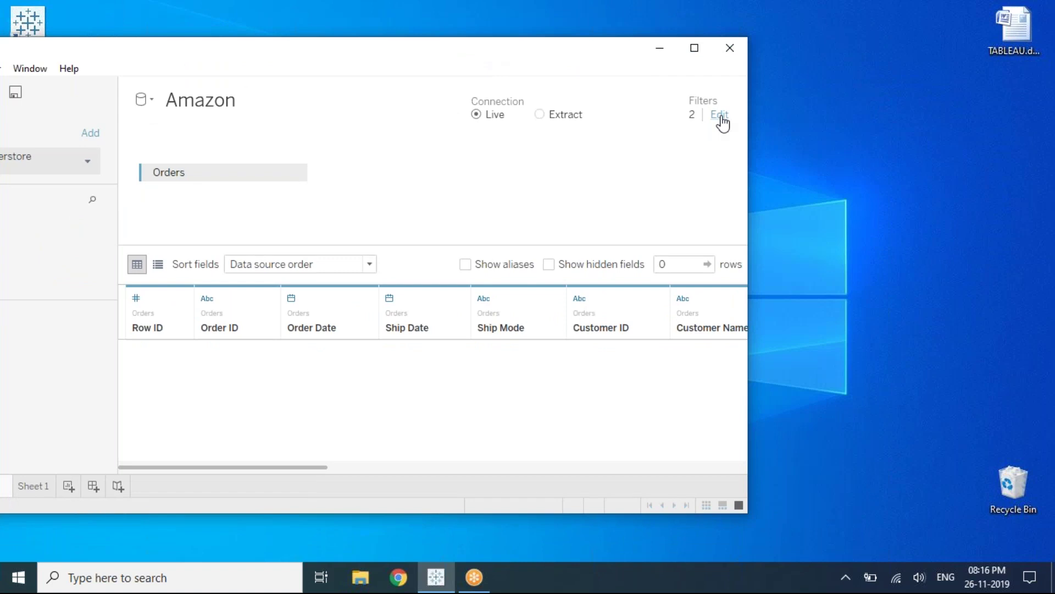
drag(681, 52, 698, 45)
click(736, 108)
click(258, 290)
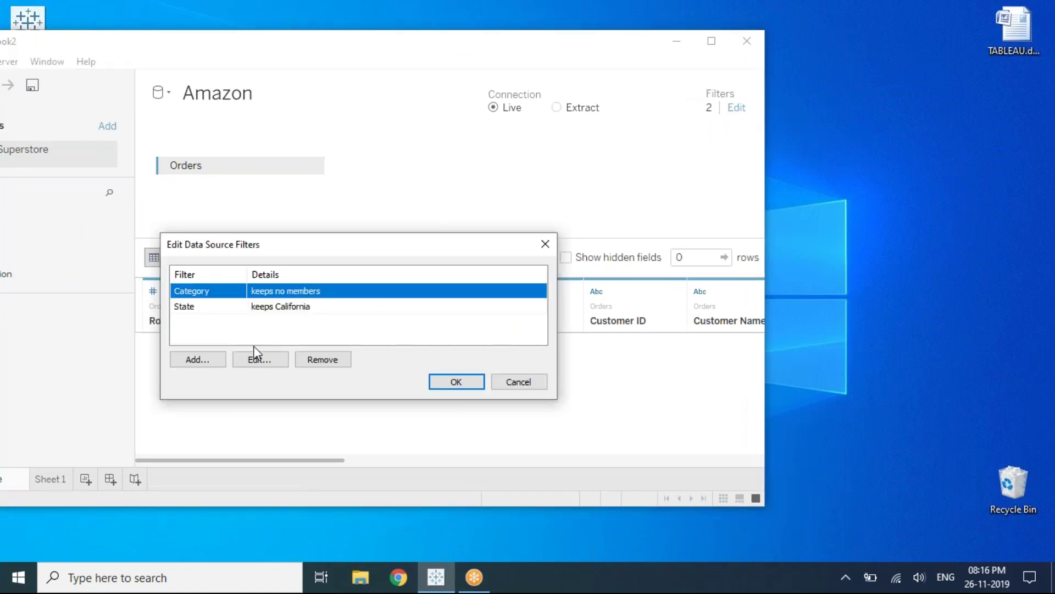
click(265, 356)
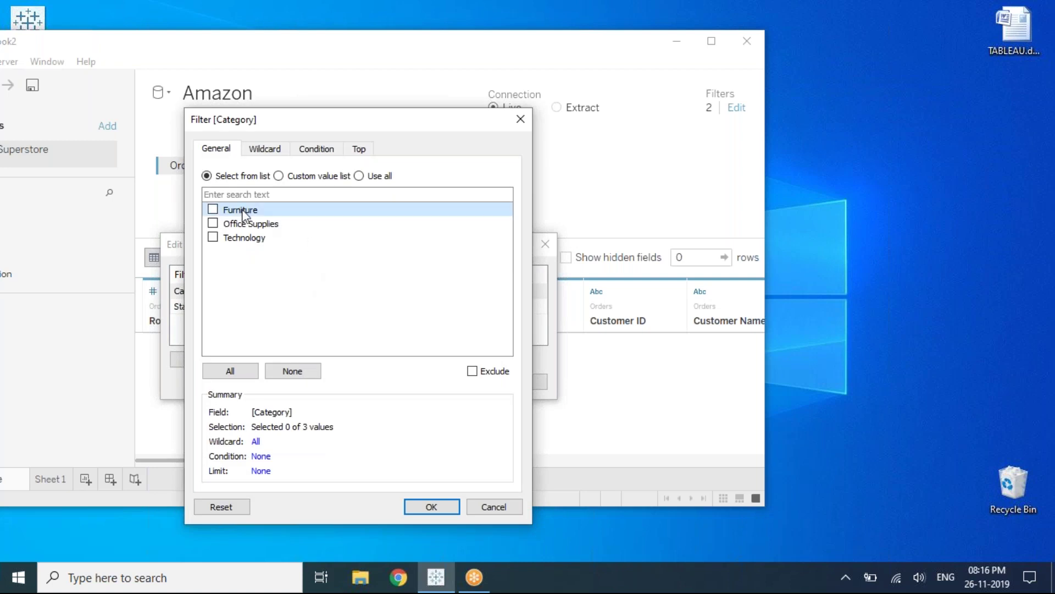
click(213, 209)
click(432, 513)
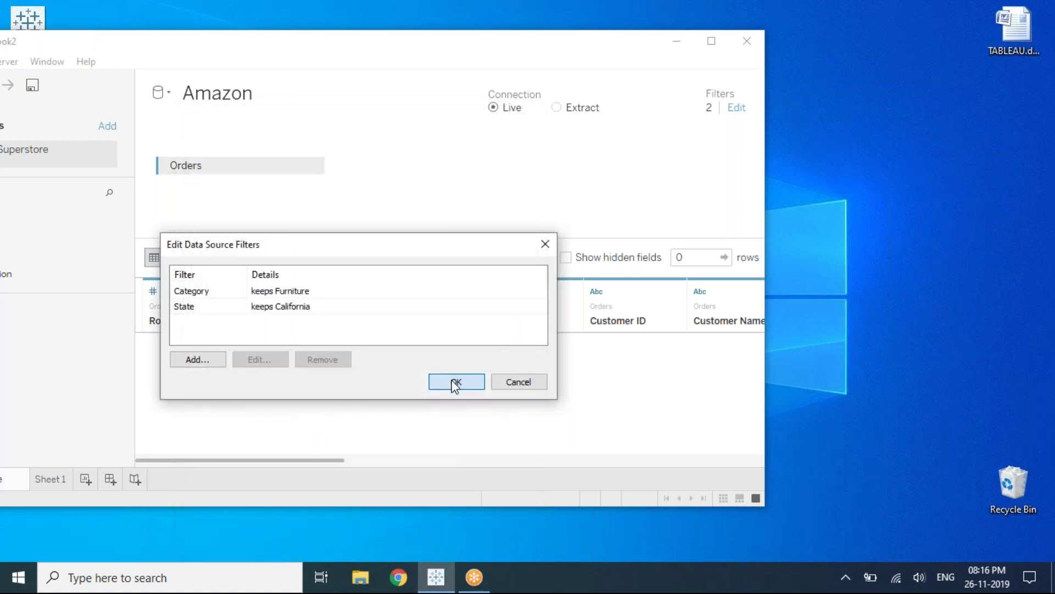
click(456, 381)
- Return to Sheet 1 and maximize the Book2 workbook window
drag(424, 33, 426, 31)
drag(514, 31, 643, 43)
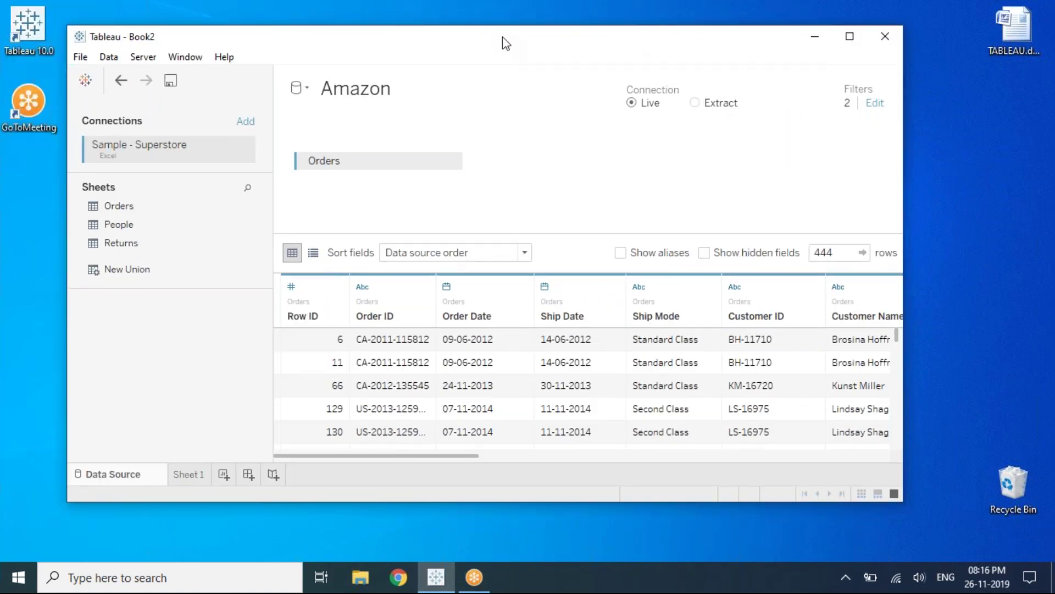
click(210, 470)
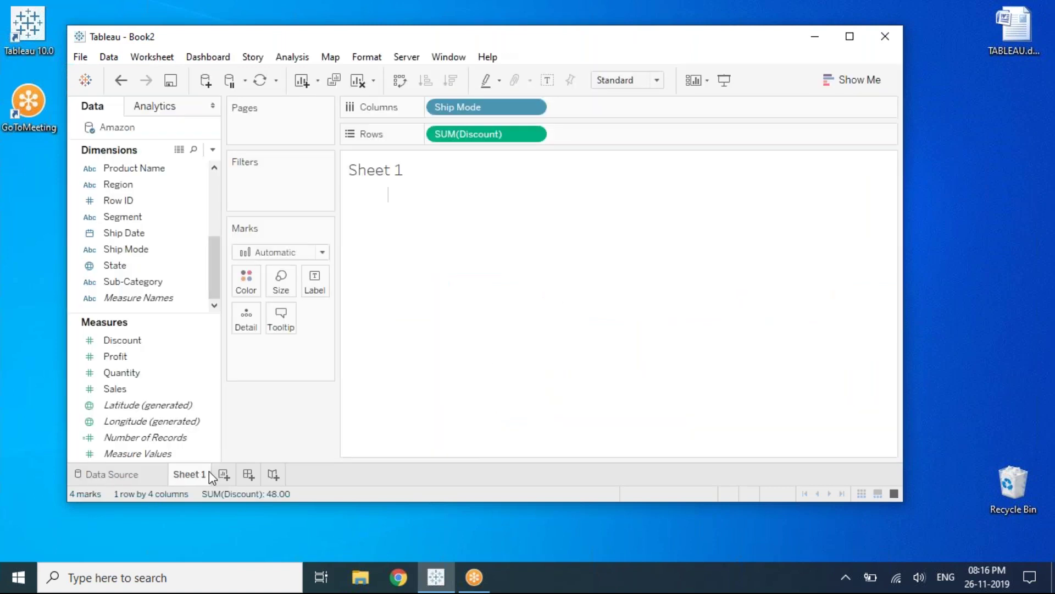
double_click(609, 38)
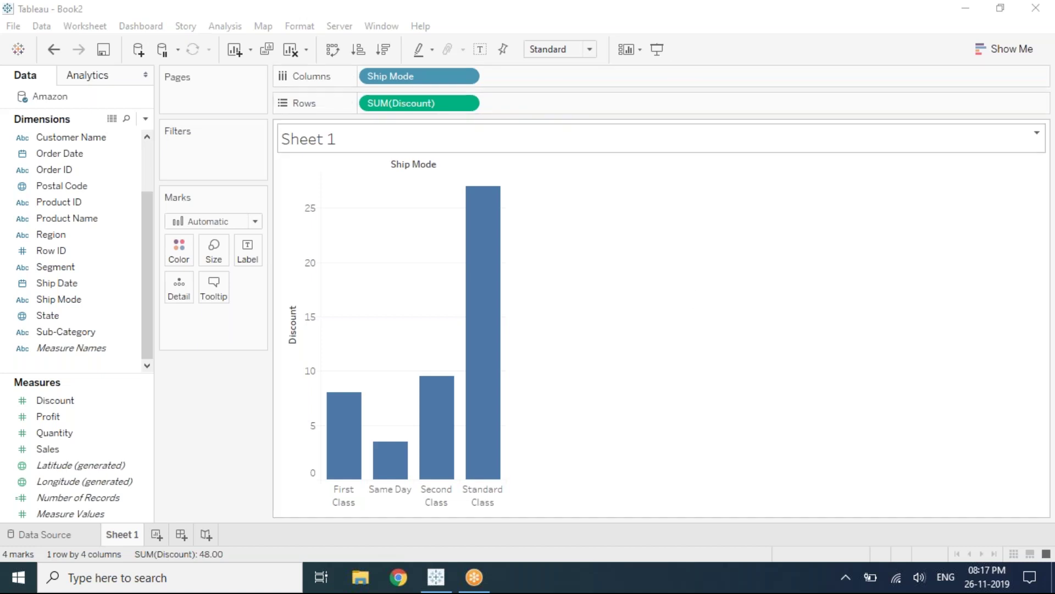
- Add a new blank worksheet to the workbook
key(ctrl+m)
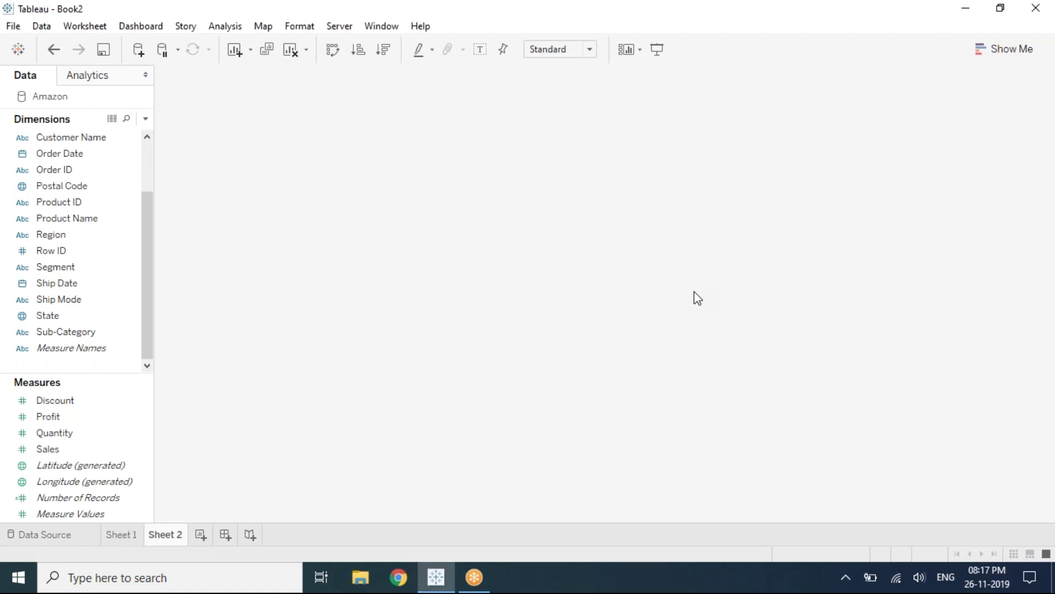
scroll(84, 165, up, 2)
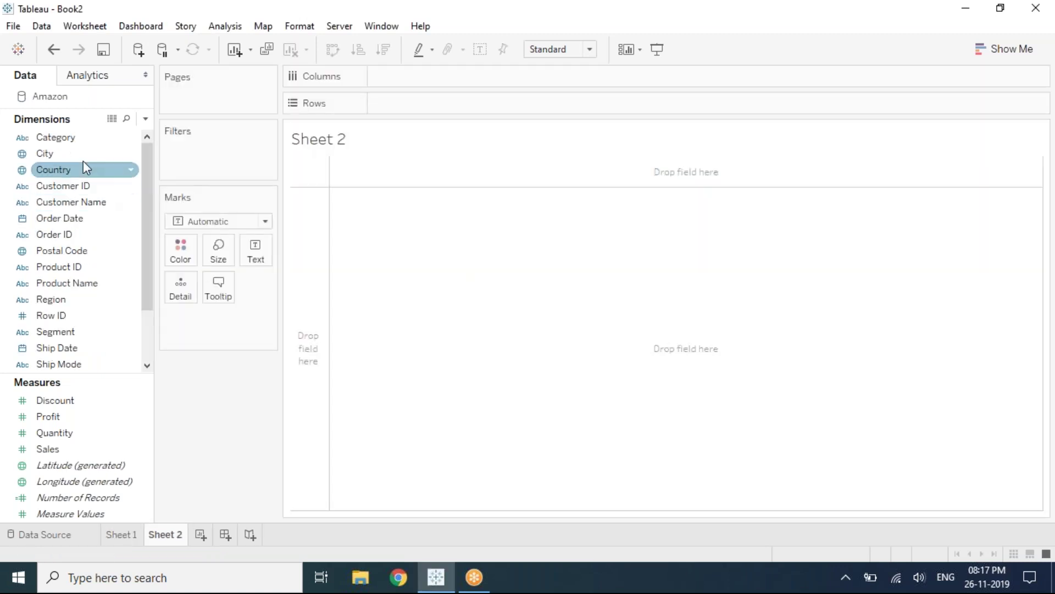
- On Sheet 2, place Category on Columns and the sum of Sales on Rows
drag(70, 138, 384, 77)
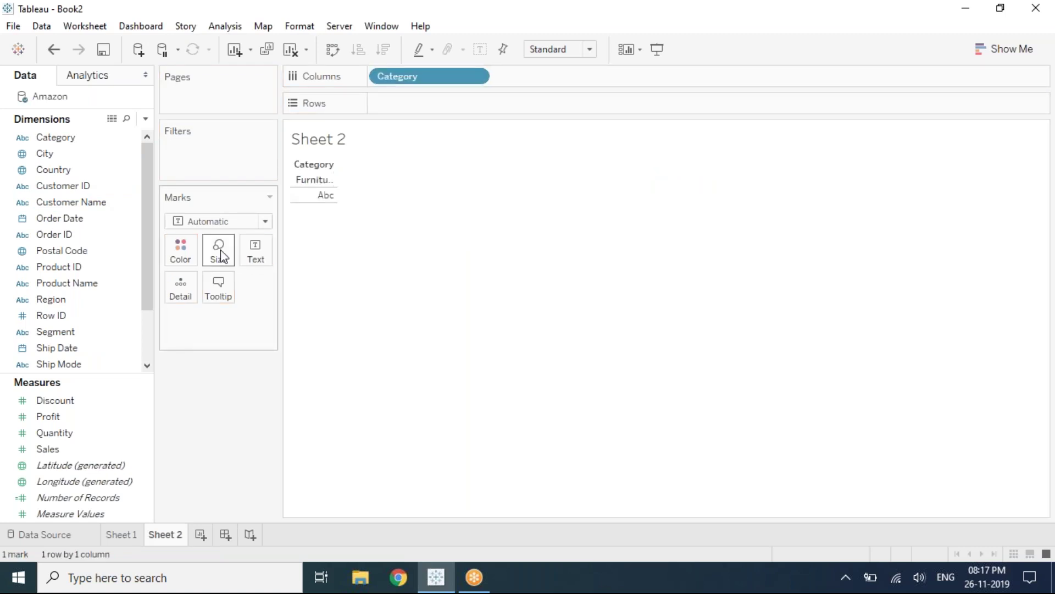
click(59, 450)
drag(59, 450, 398, 104)
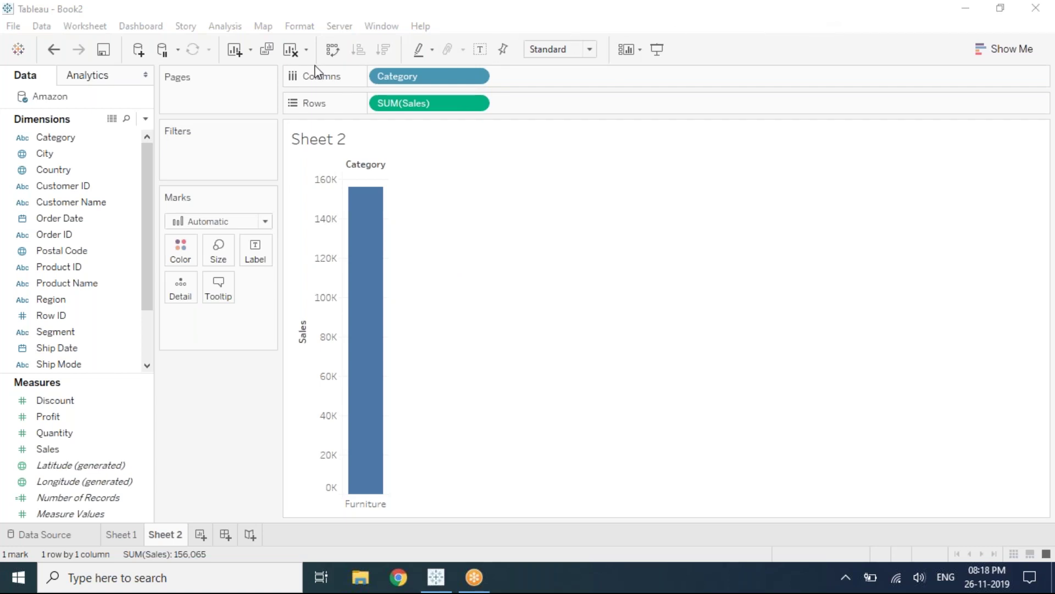
- Remove the Category filter from the Amazon data source filters and apply the change
right_click(44, 99)
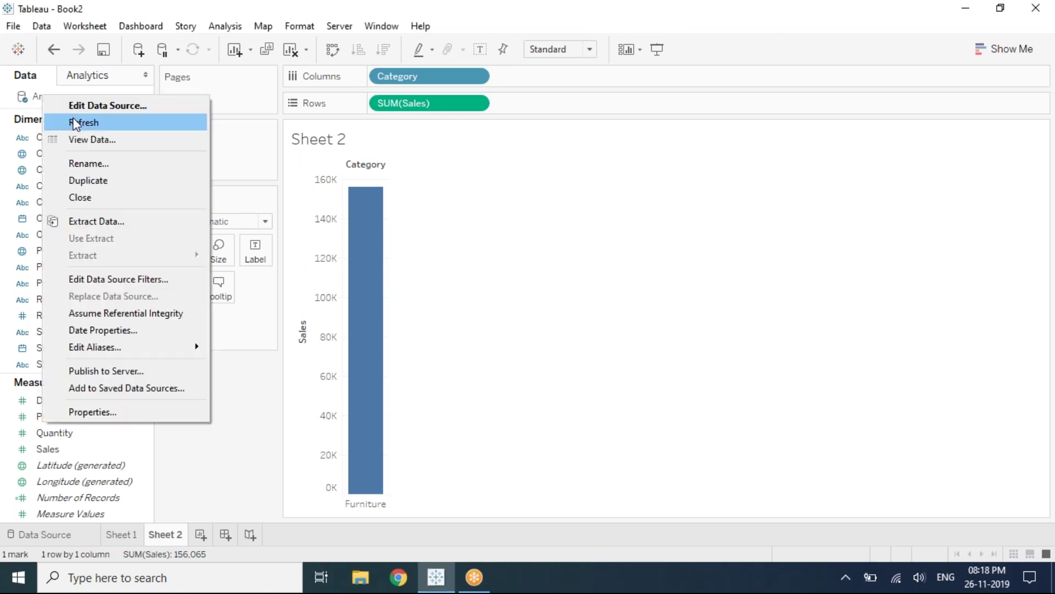
click(152, 281)
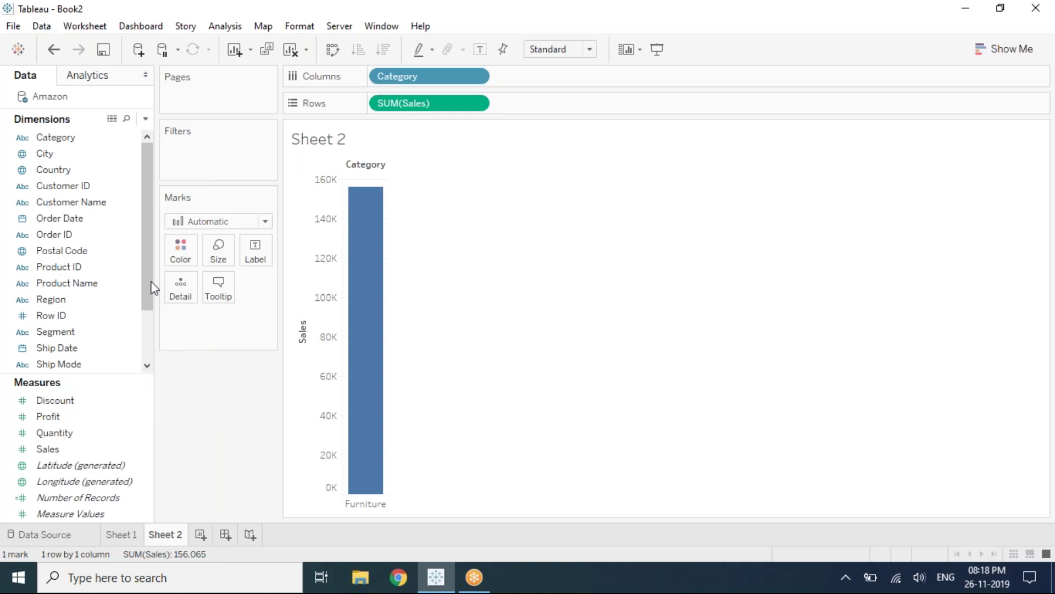
click(531, 301)
click(502, 374)
click(620, 394)
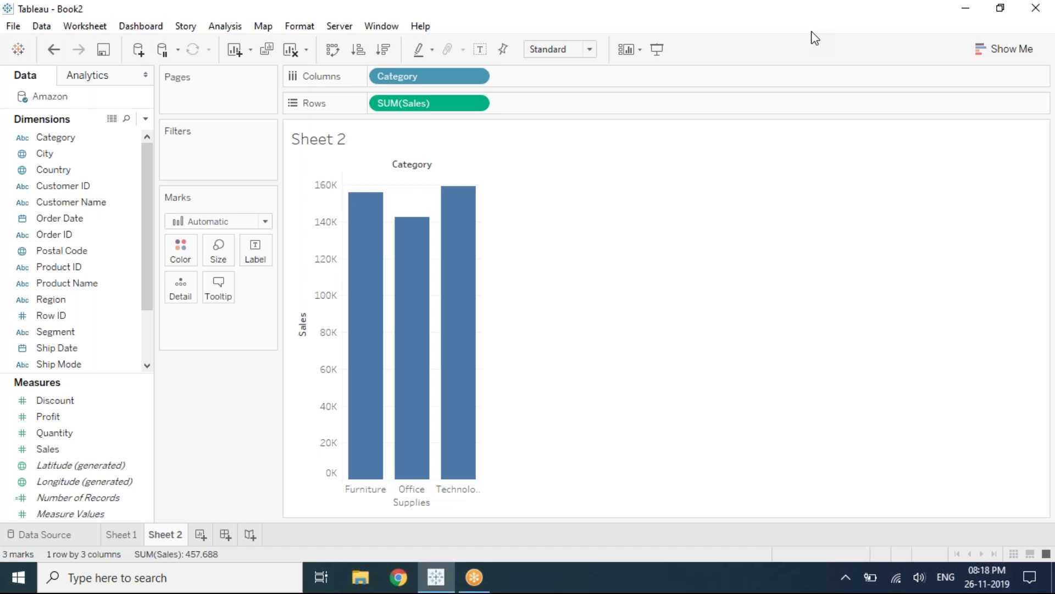
- Examine the Sales by Category bars on Sheet 2 and the Discount by Ship Mode chart on Sheet 1, and return to Sheet 2
mouse_move(460, 313)
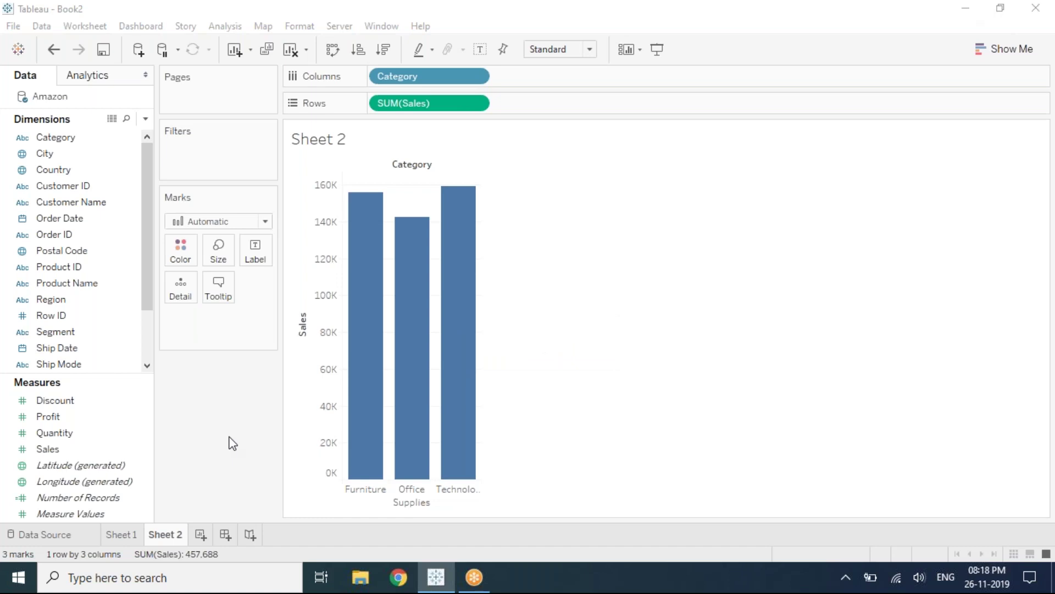
click(121, 534)
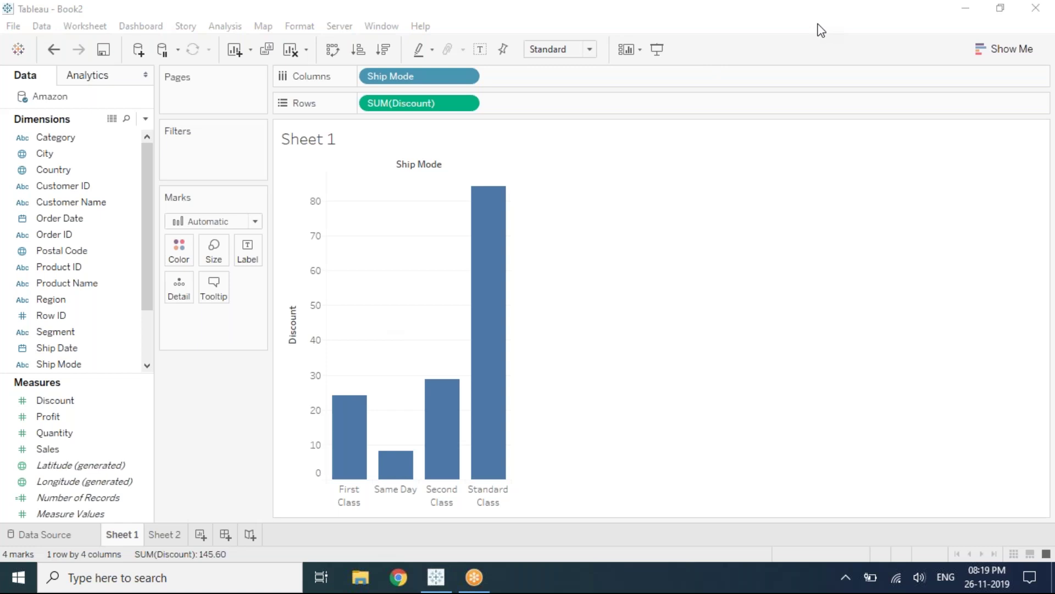
click(168, 533)
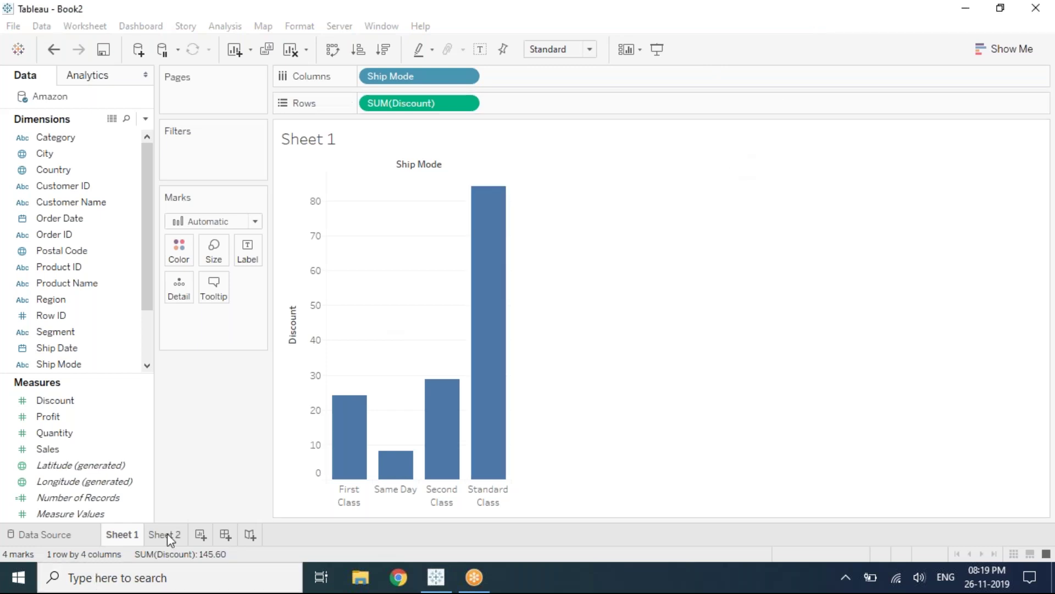
- Add a new worksheet and build a symbol map from the State field
key(ctrl+m)
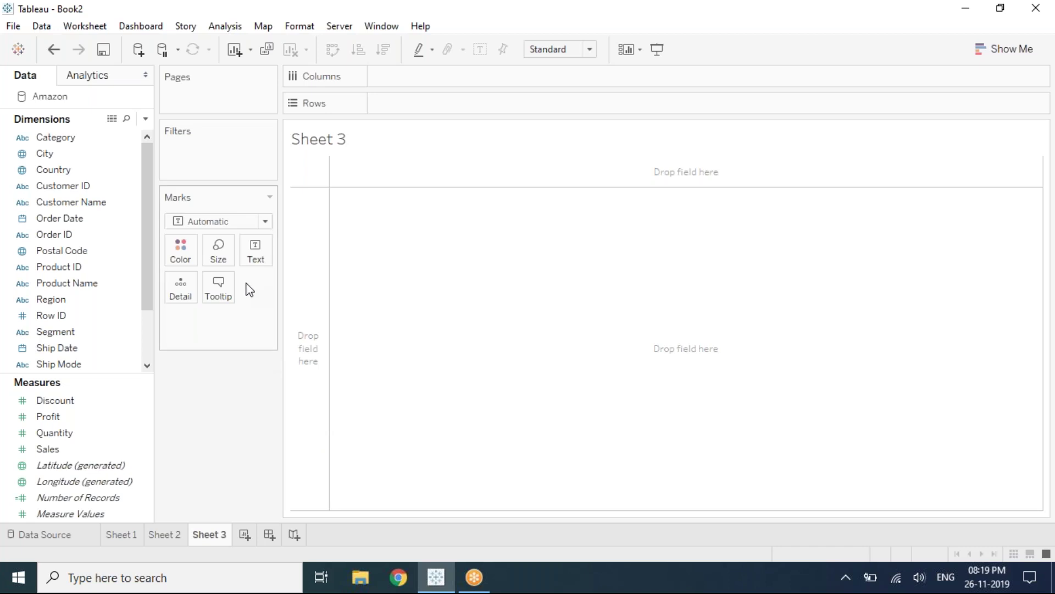
scroll(58, 331, down, 1)
click(55, 332)
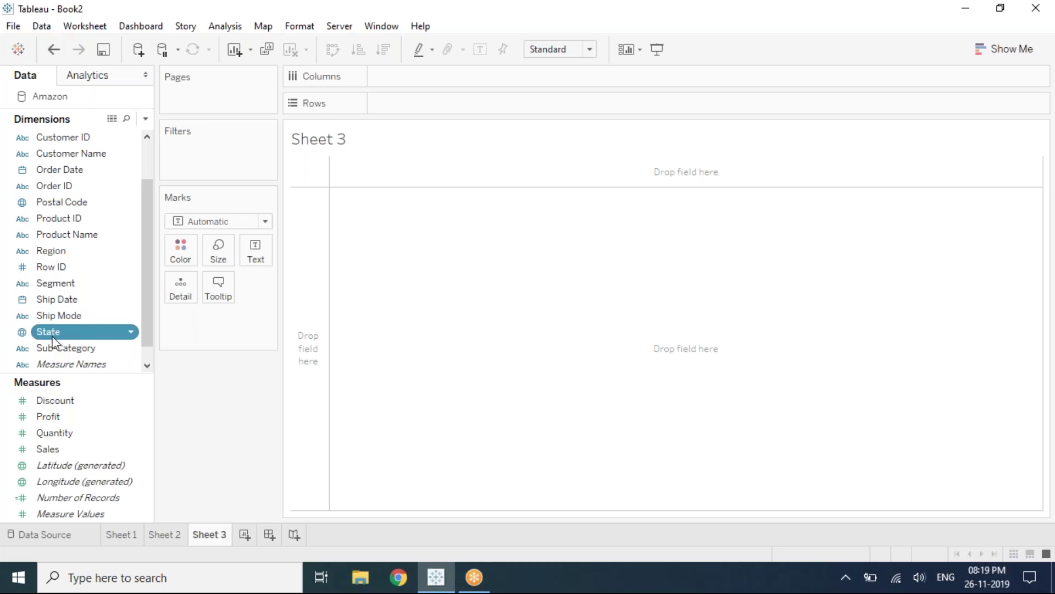
double_click(53, 334)
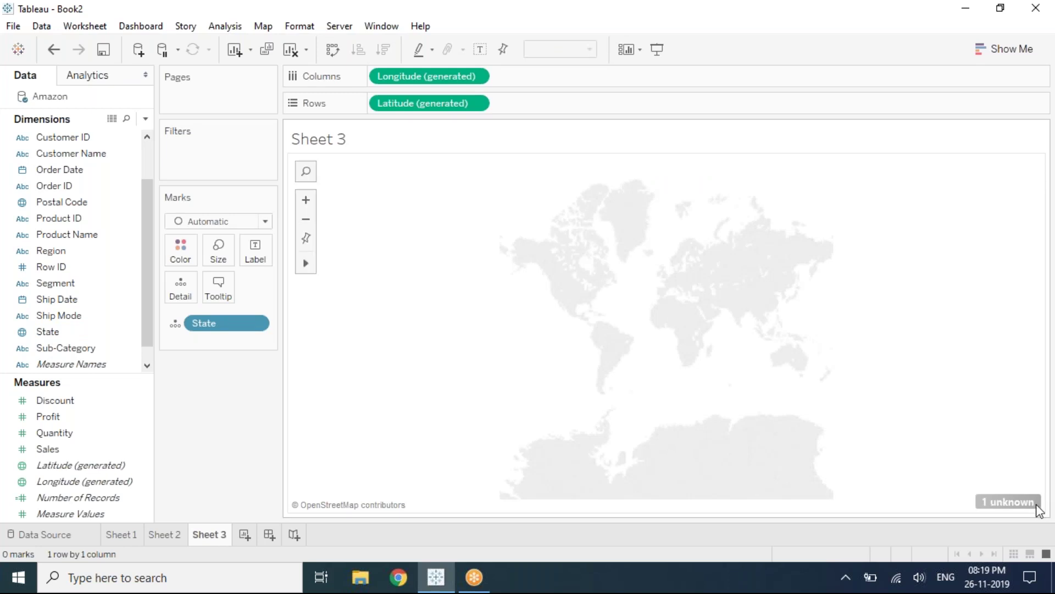
- Resolve the map's unknown location by fixing the Country/Region geographic role to United States
click(1014, 503)
click(461, 243)
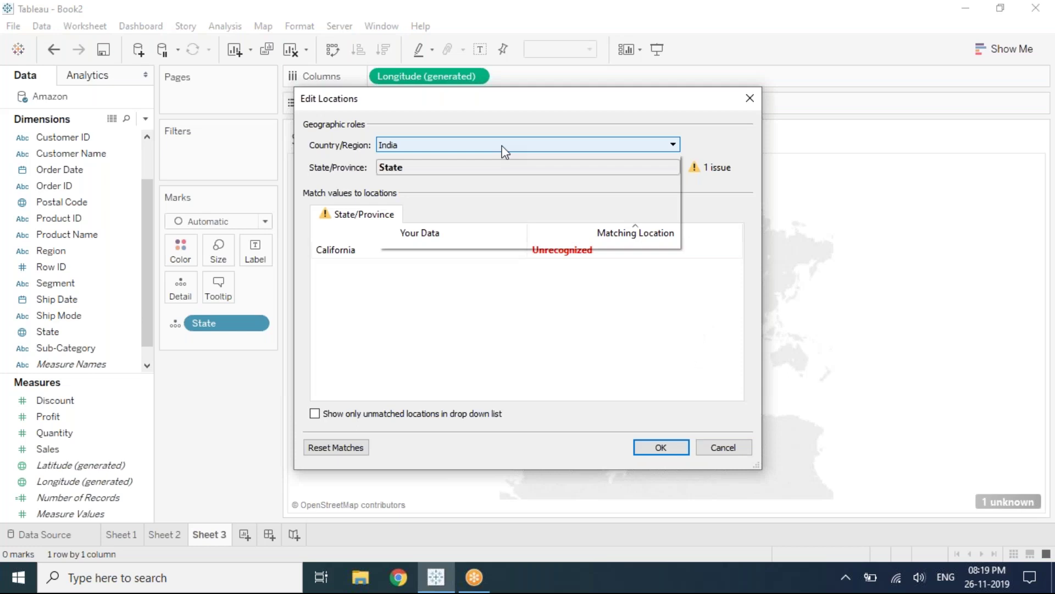
click(502, 145)
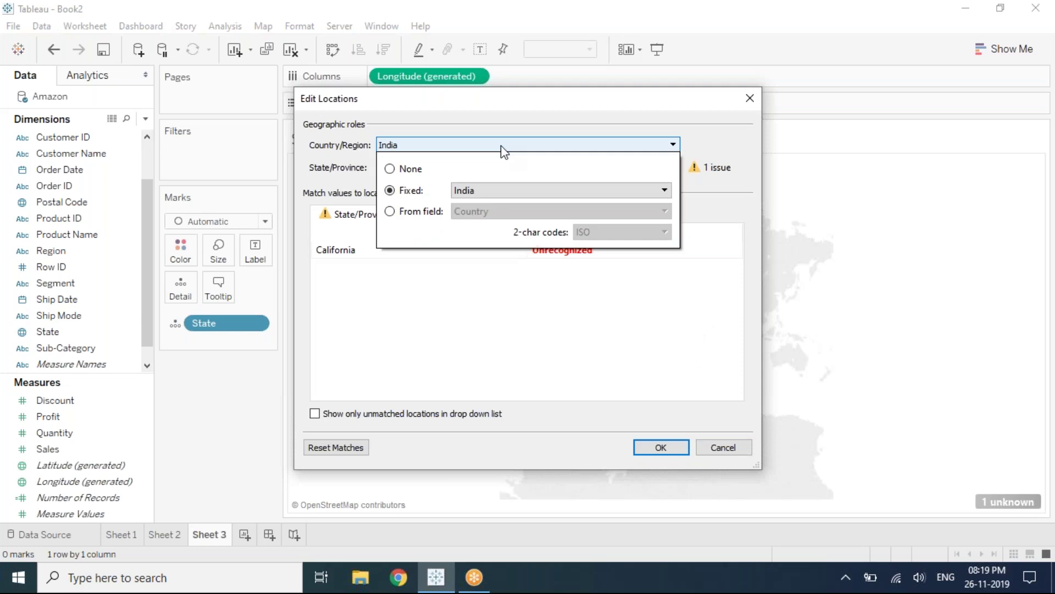
click(503, 190)
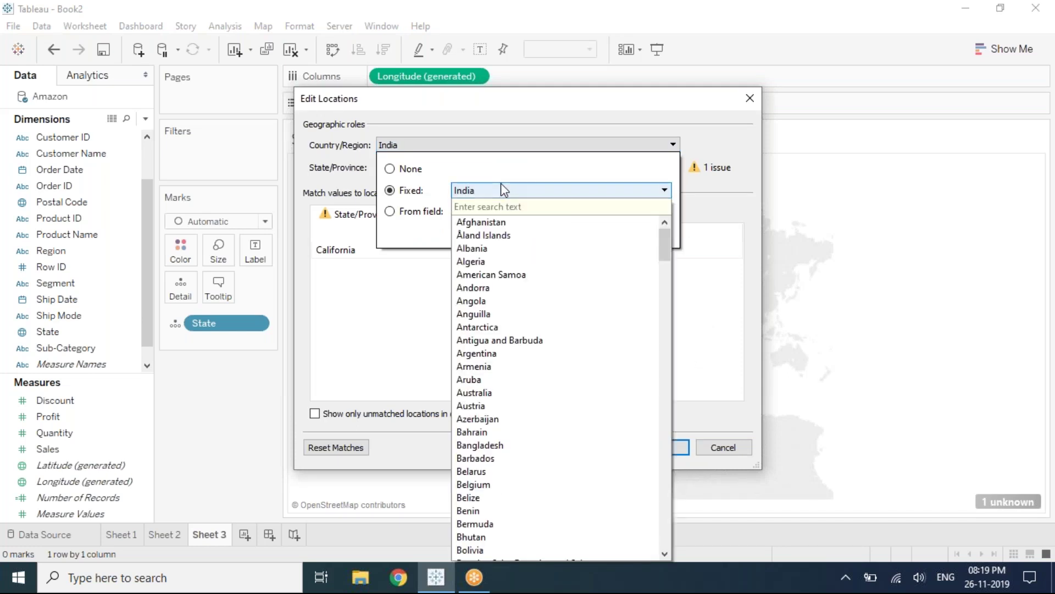
text(uni)
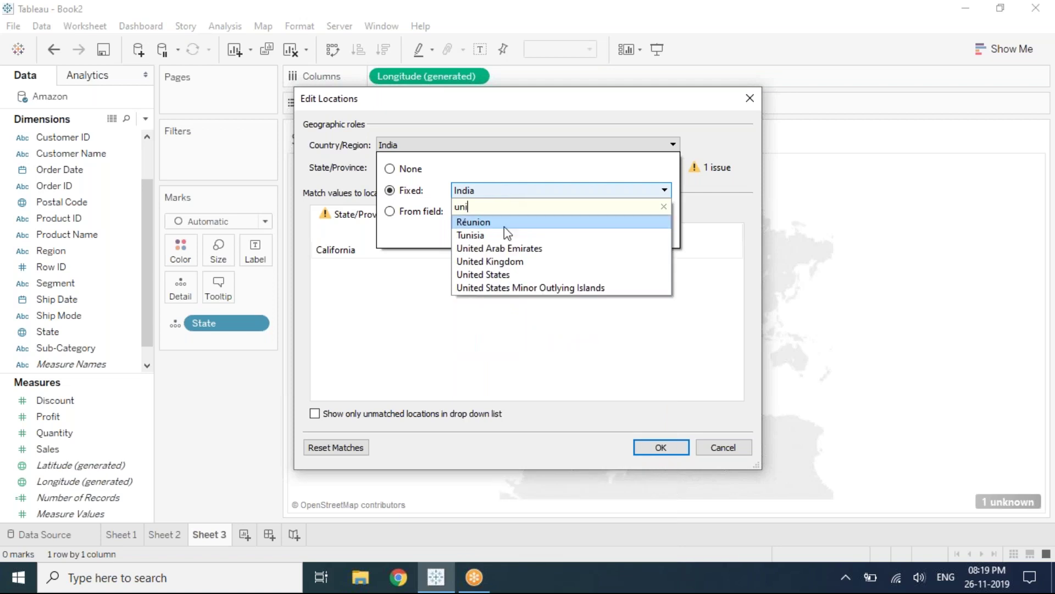
click(503, 274)
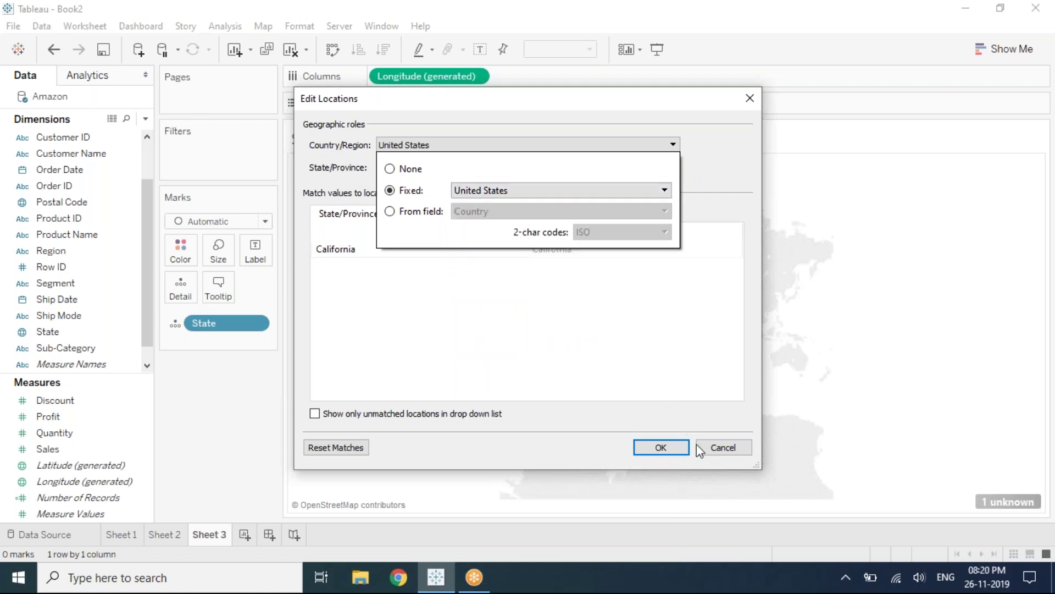
click(663, 456)
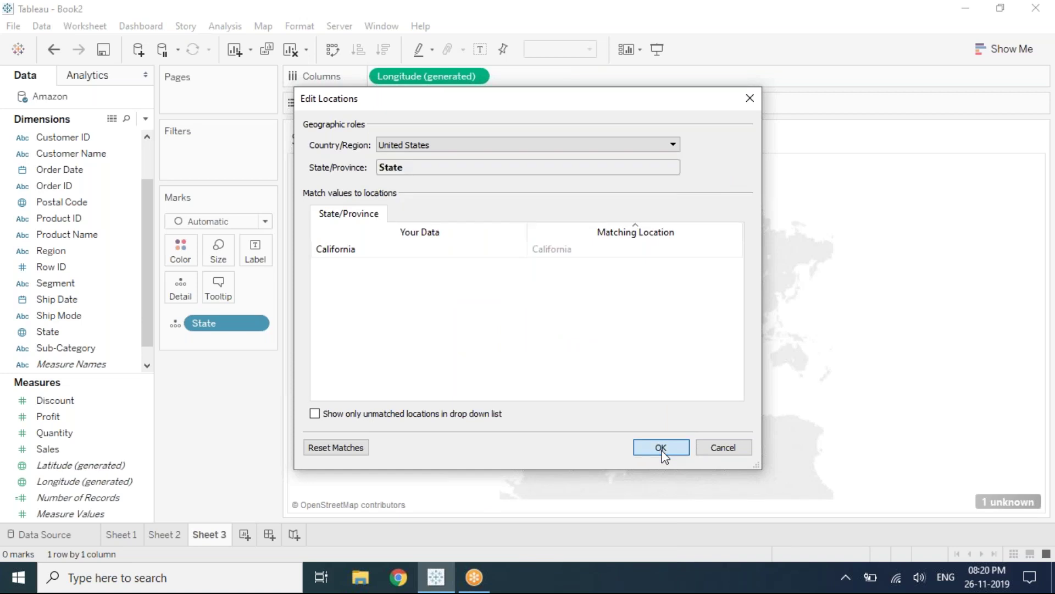
click(663, 451)
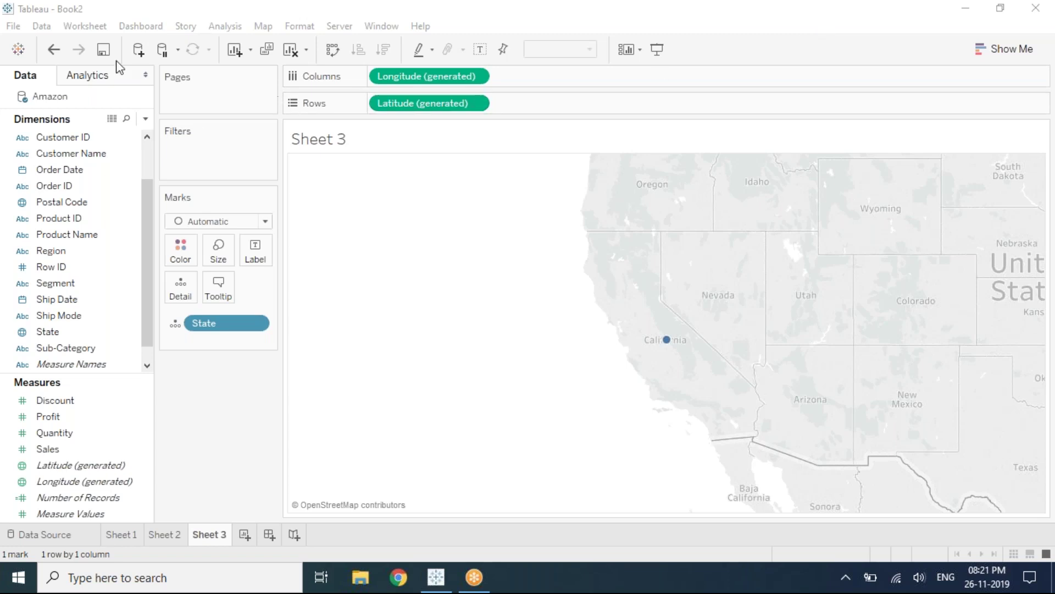
- Remove the State filter from the Amazon data source filters and apply the change
right_click(49, 101)
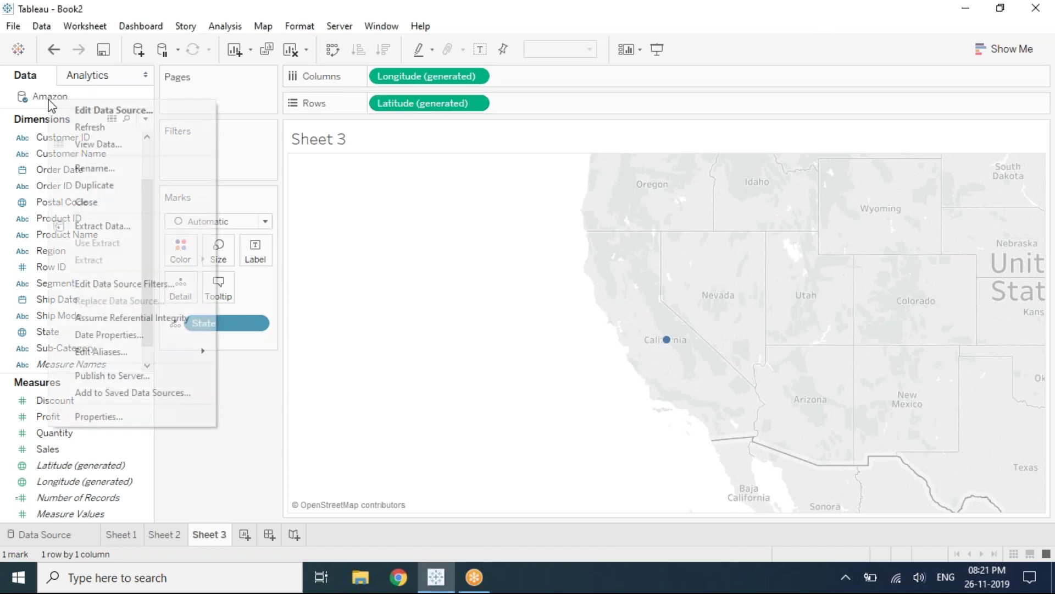
click(160, 285)
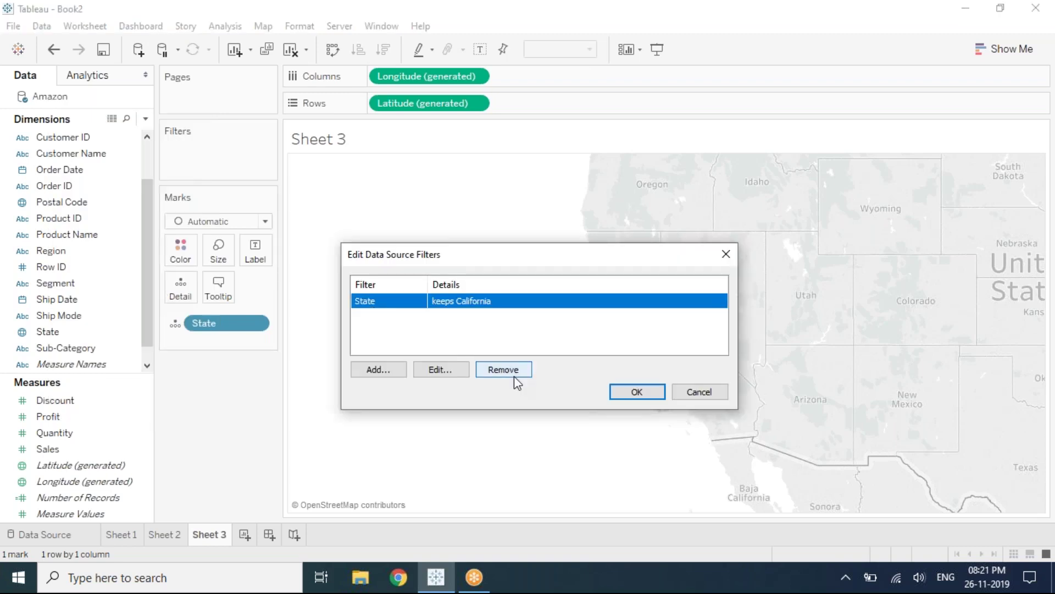
click(516, 370)
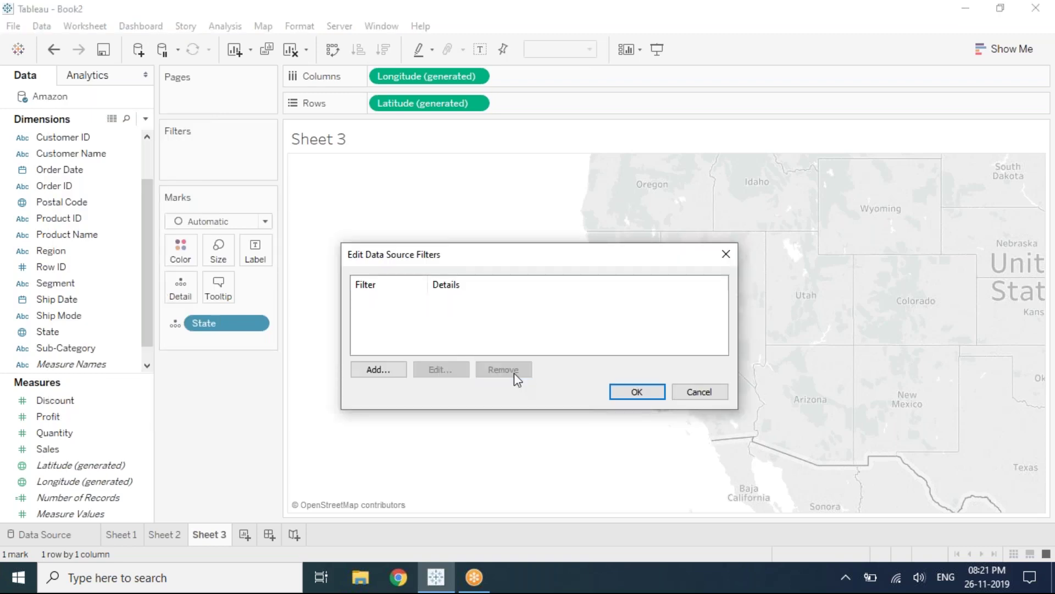
click(636, 392)
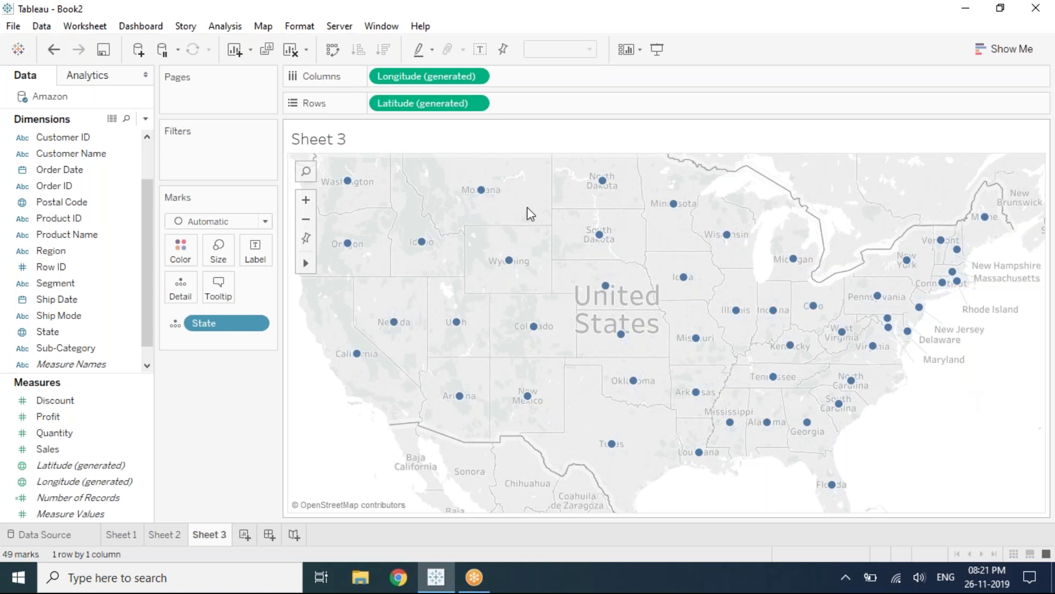
- Size the state marks on the Sheet 3 map by the sum of Sales
click(83, 267)
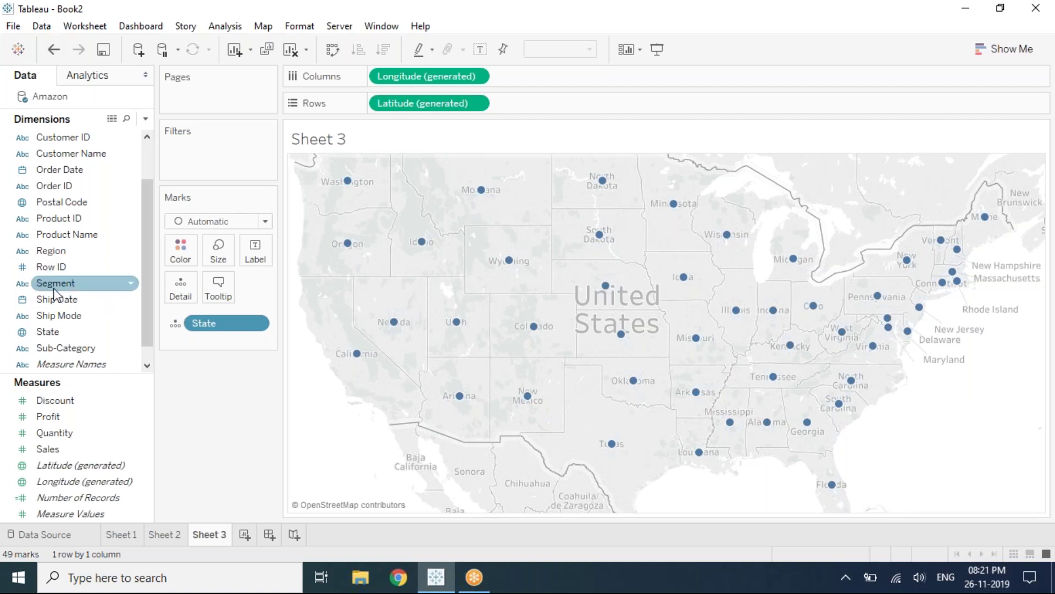
scroll(57, 294, down, 1)
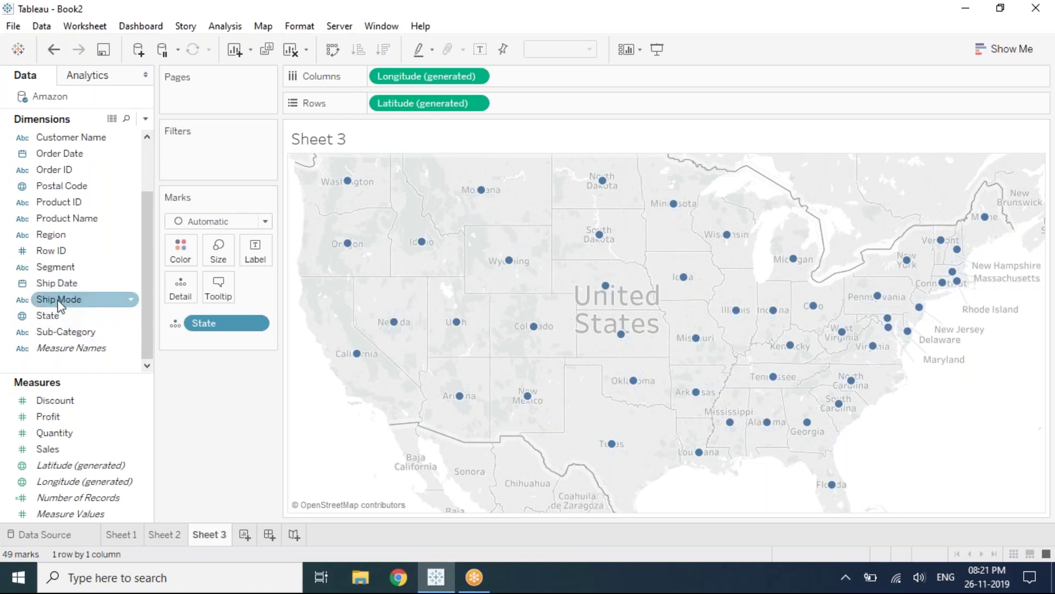
scroll(58, 299, up, 1)
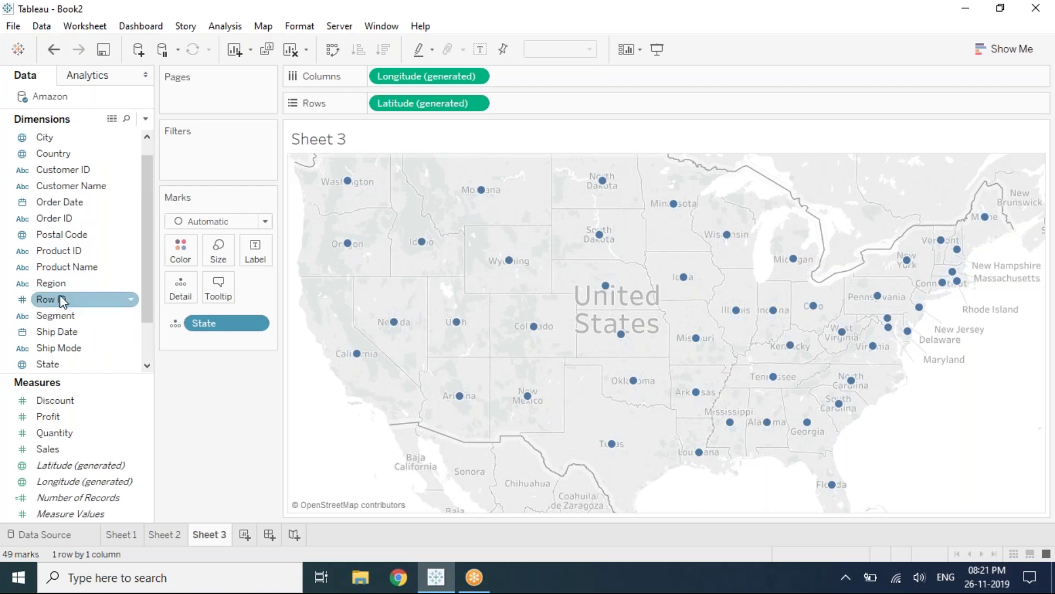
scroll(61, 299, down, 1)
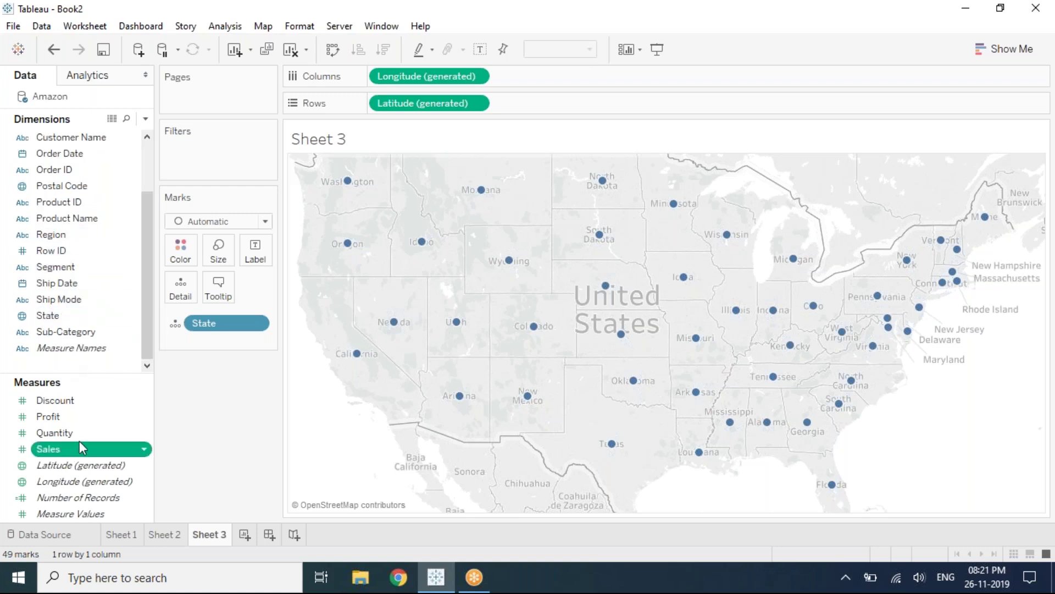
drag(82, 448, 223, 256)
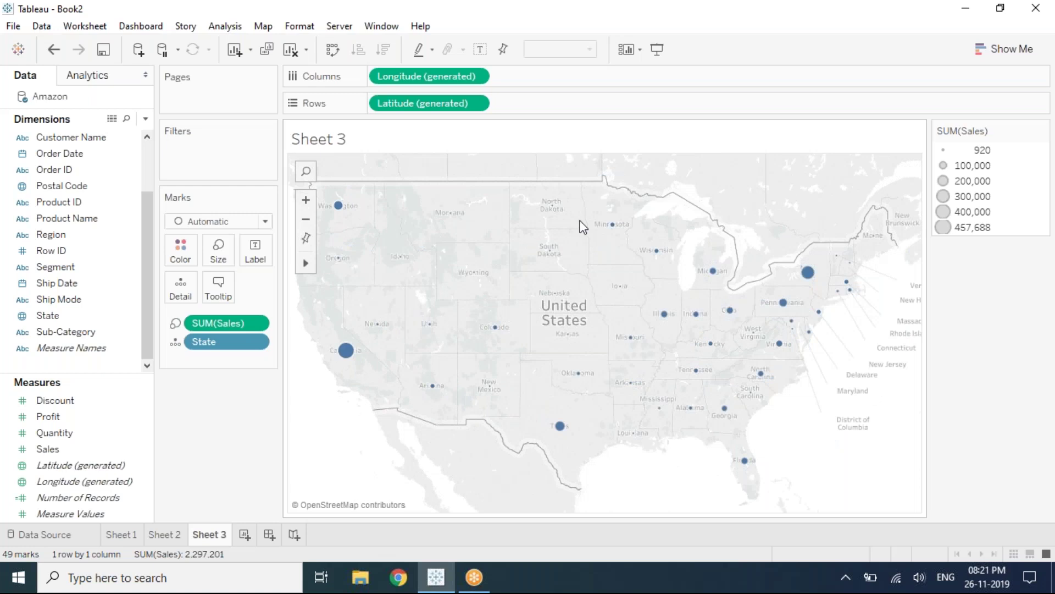
- Show mark labels with the sales value of each state on the Sheet 3 map
mouse_move(358, 347)
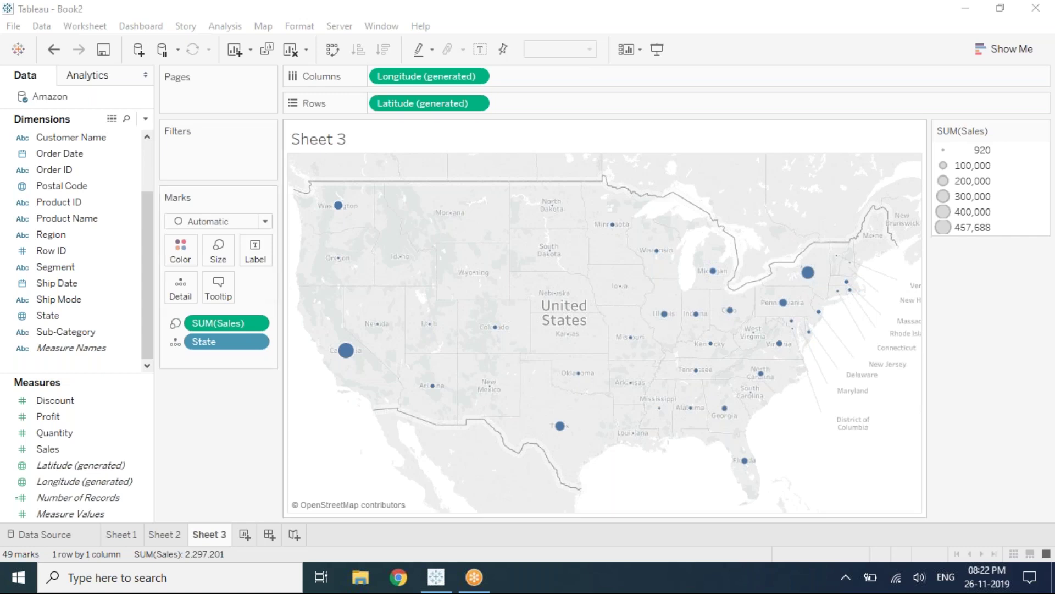
mouse_move(304, 266)
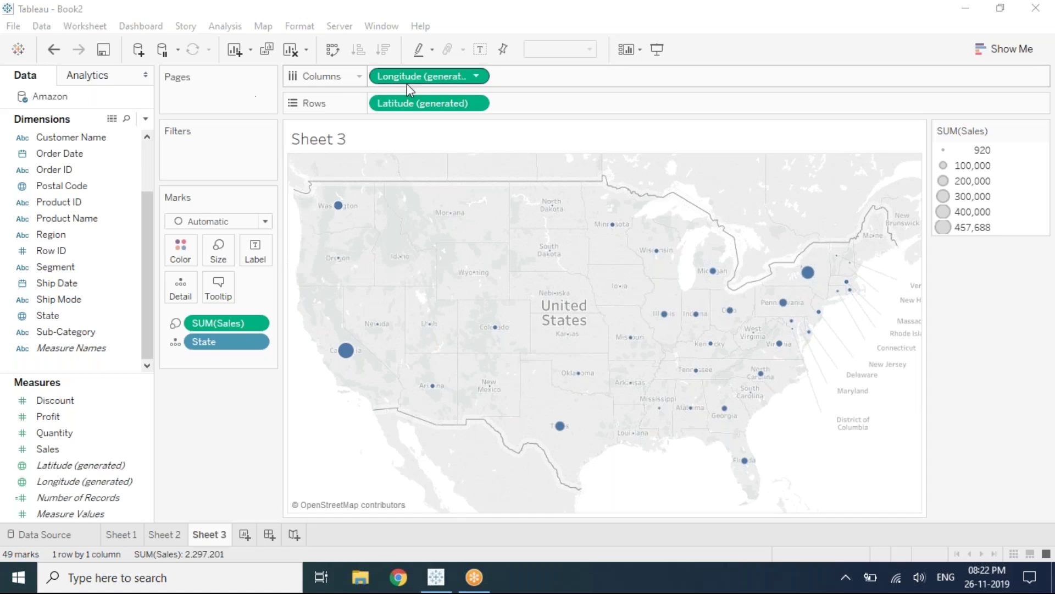
click(480, 51)
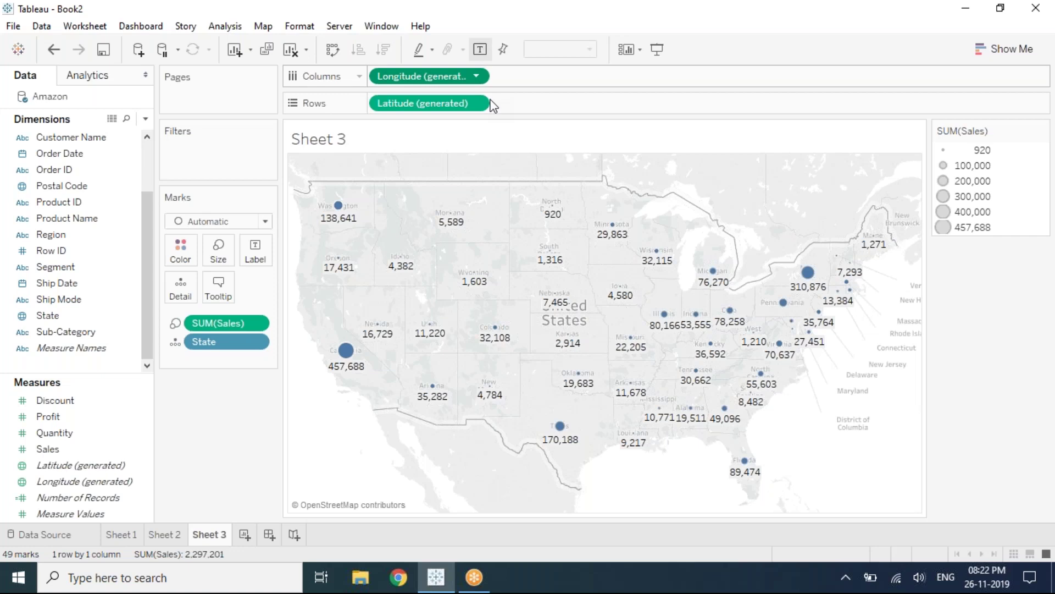
- Add a new worksheet and chart Profit by Sub-Category as vertical bars, with Sub-Category on Columns and Profit on Rows
key(ctrl+m)
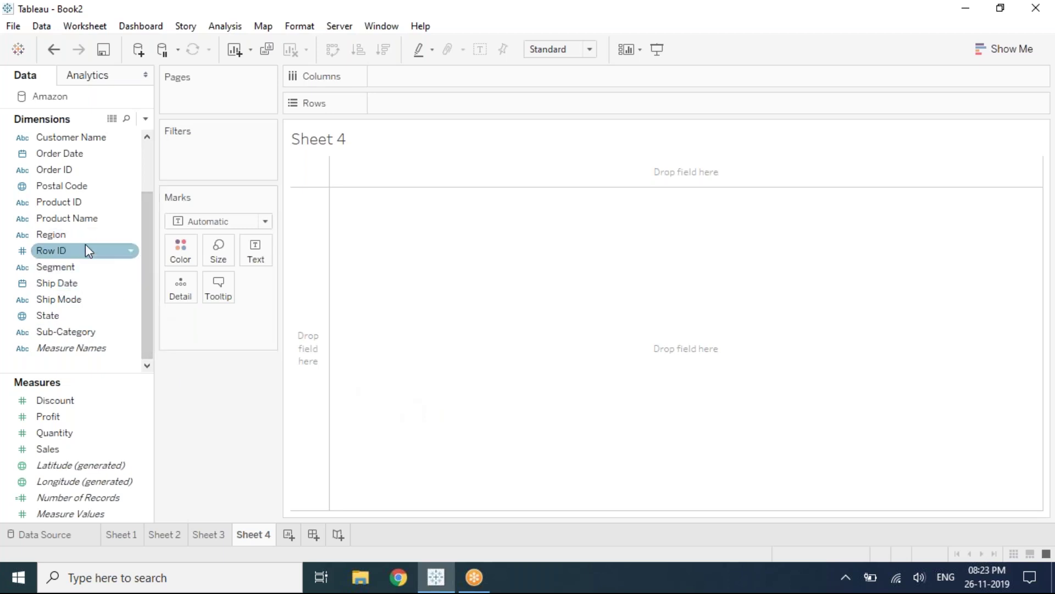
scroll(86, 247, up, 1)
scroll(86, 247, down, 1)
click(70, 330)
click(70, 329)
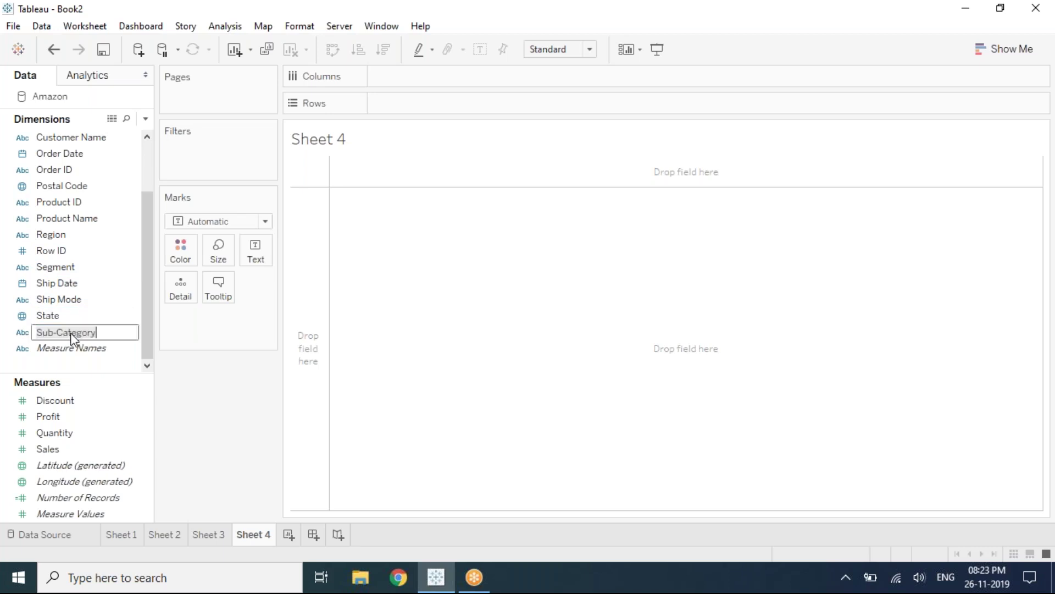
click(19, 334)
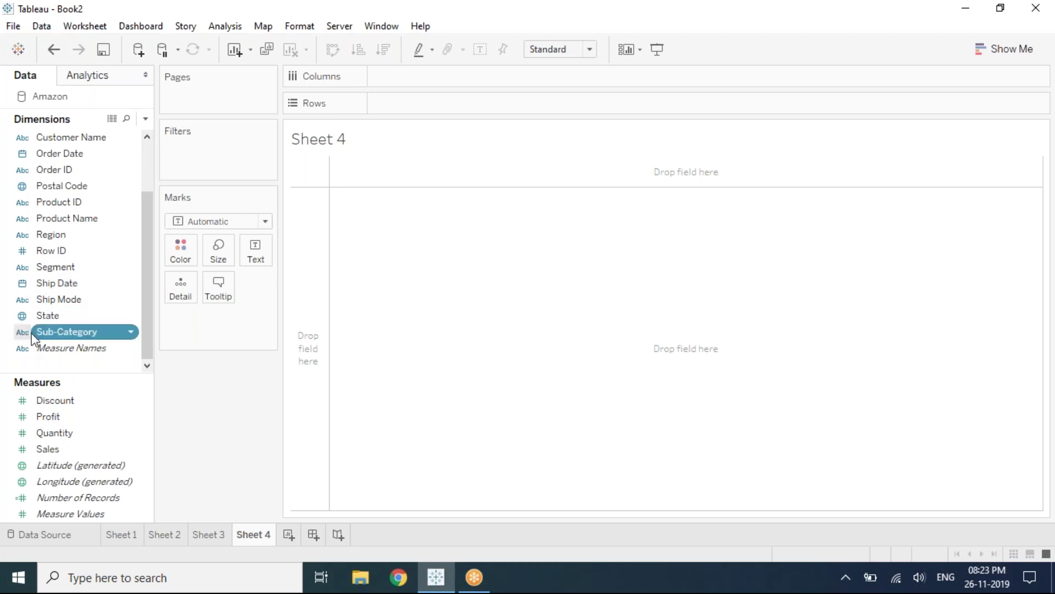
click(62, 331)
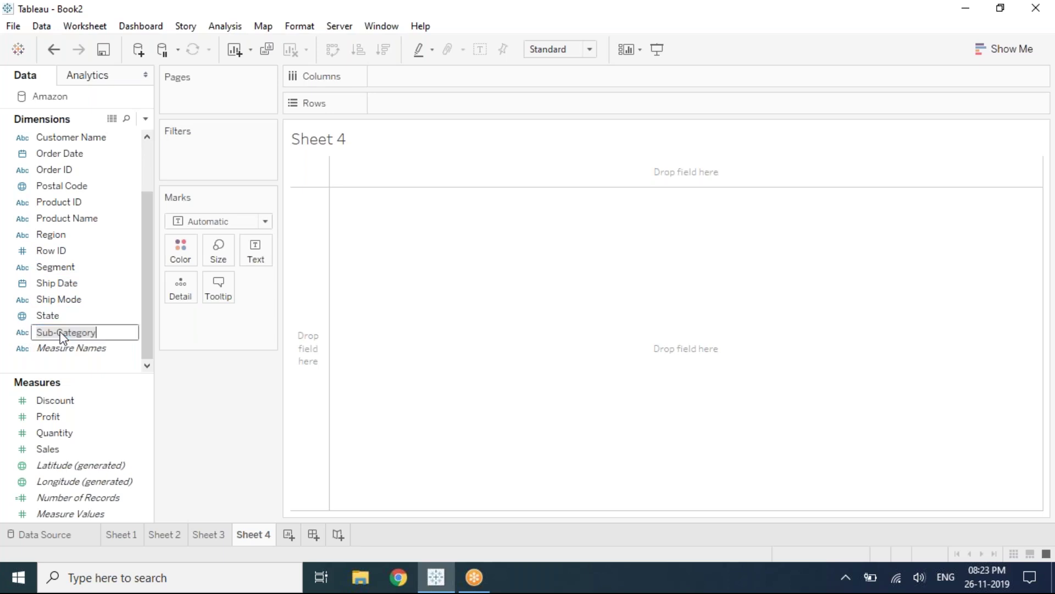
click(104, 339)
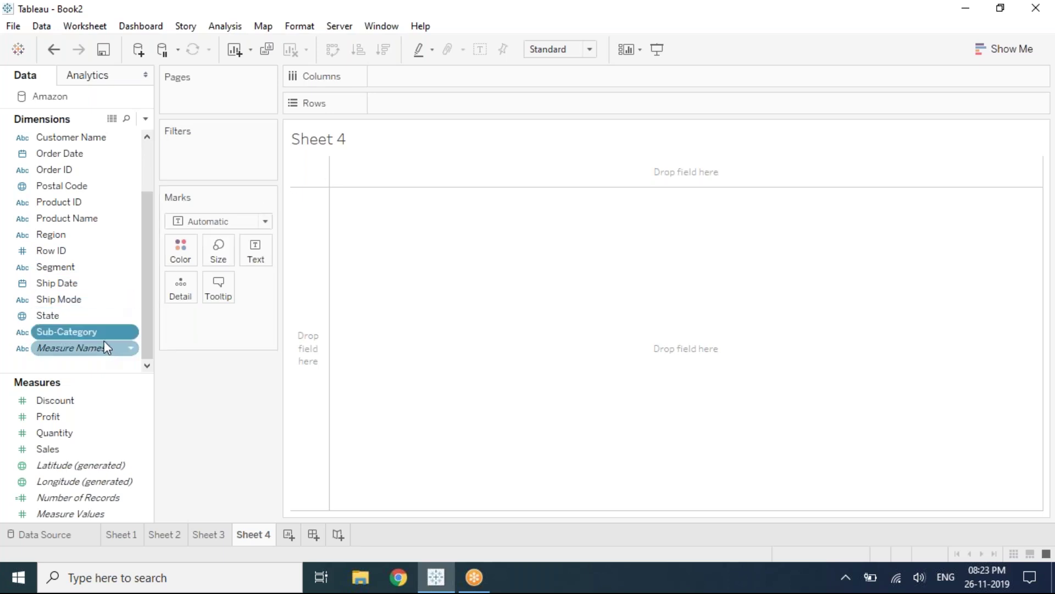
drag(104, 338, 435, 74)
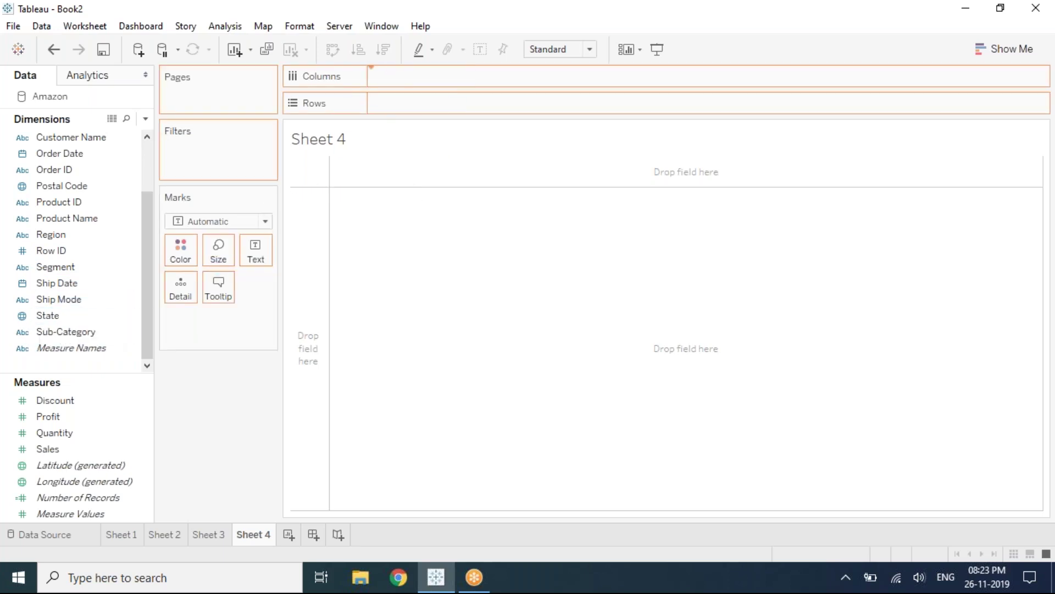
click(71, 419)
drag(70, 419, 418, 104)
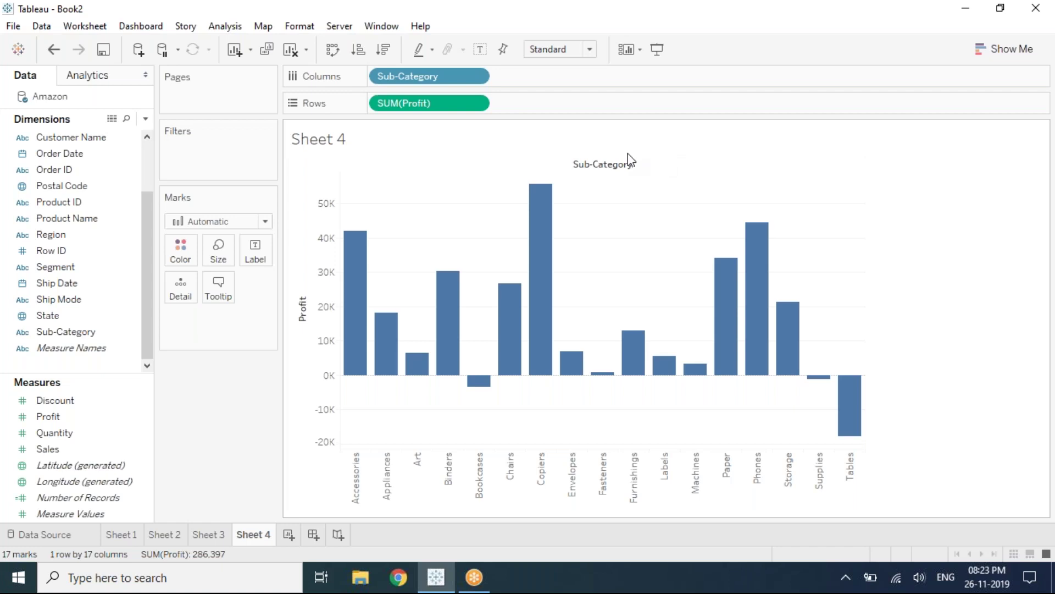
- Add another worksheet and use Show Me to build a horizontal bar chart from Category and Sales
key(ctrl+m)
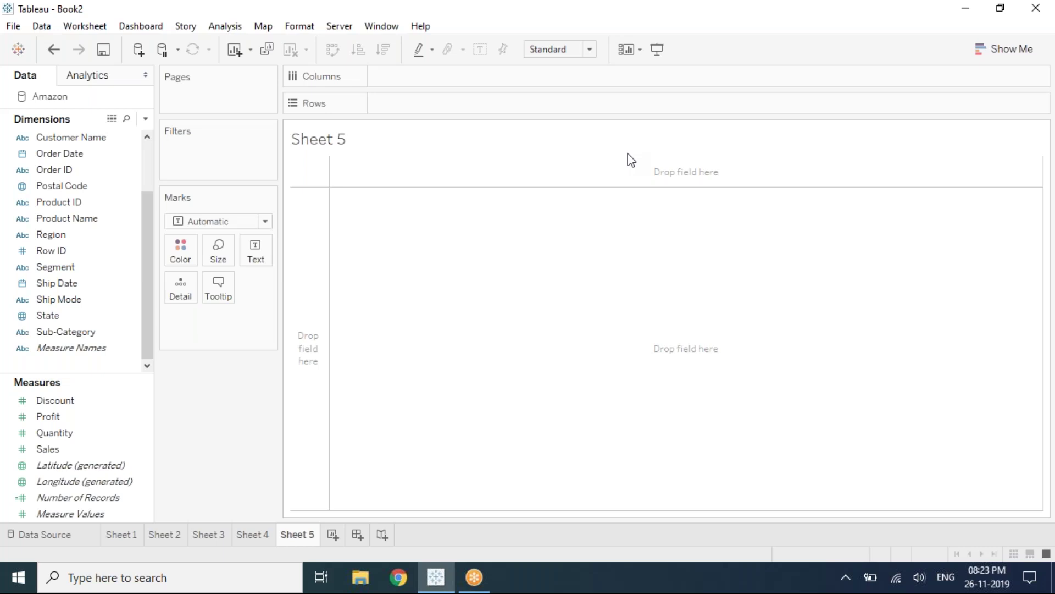
key(ctrl+1)
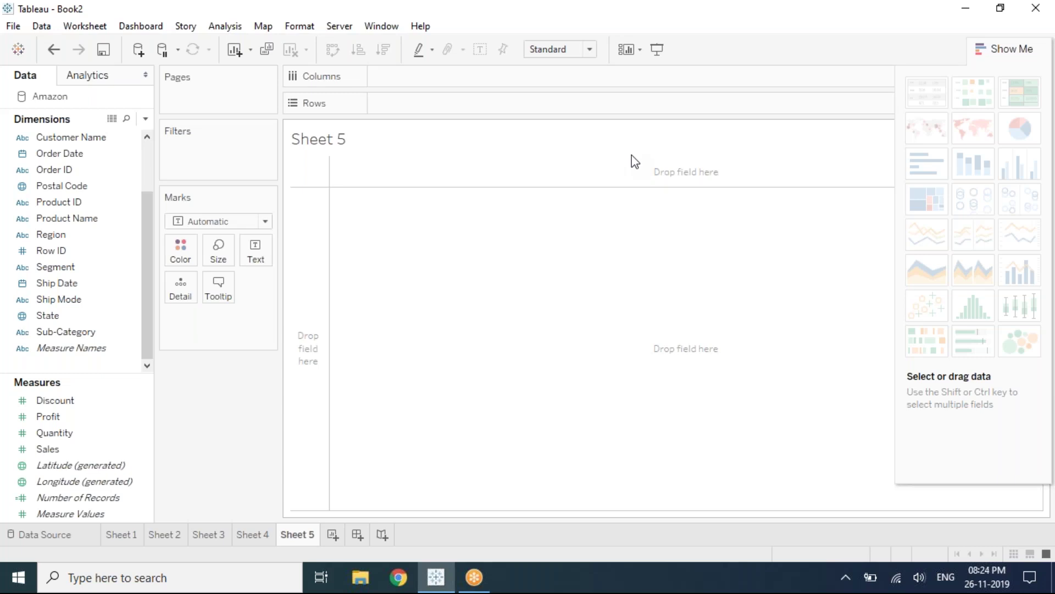
click(97, 188)
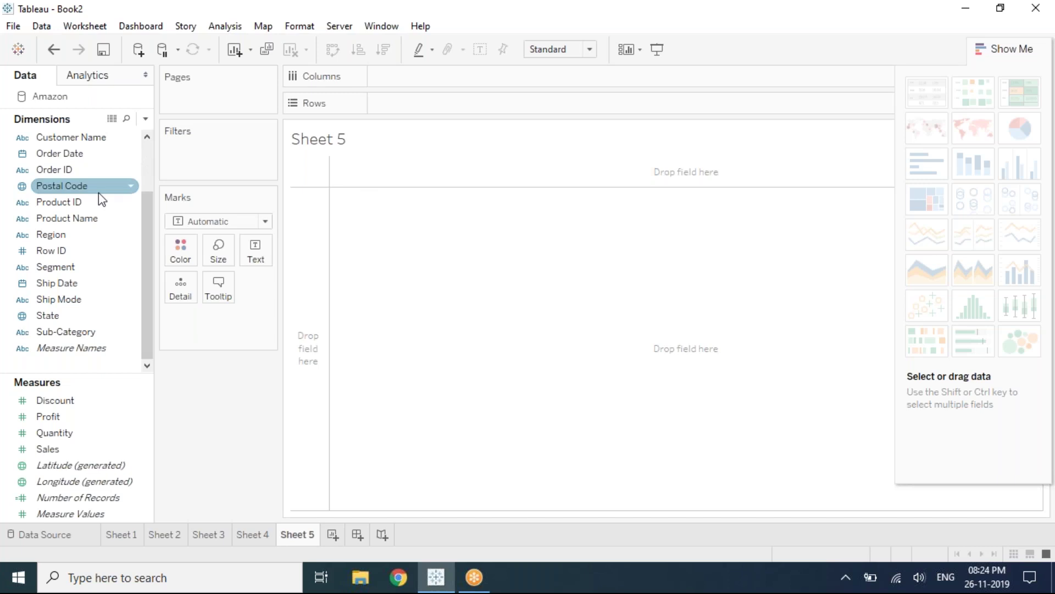
scroll(98, 195, up, 4)
click(74, 138)
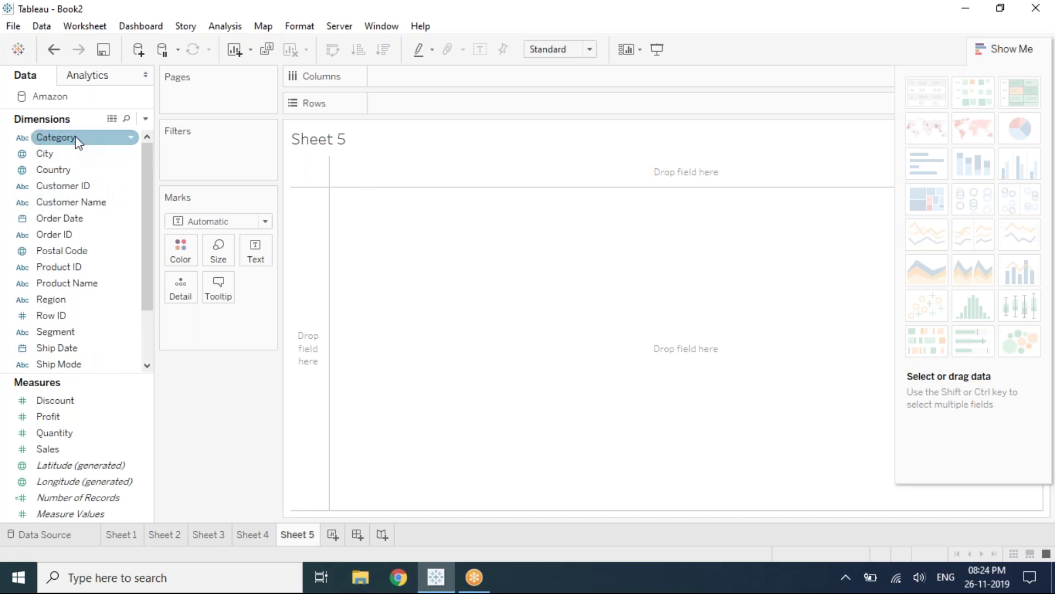
ctrl+click(65, 401)
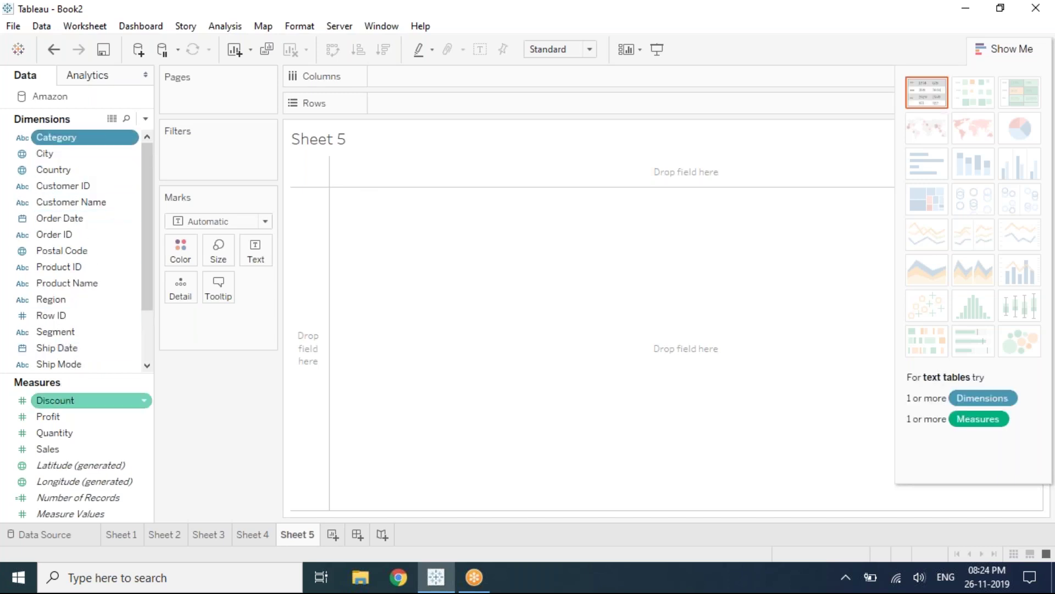
ctrl+click(58, 449)
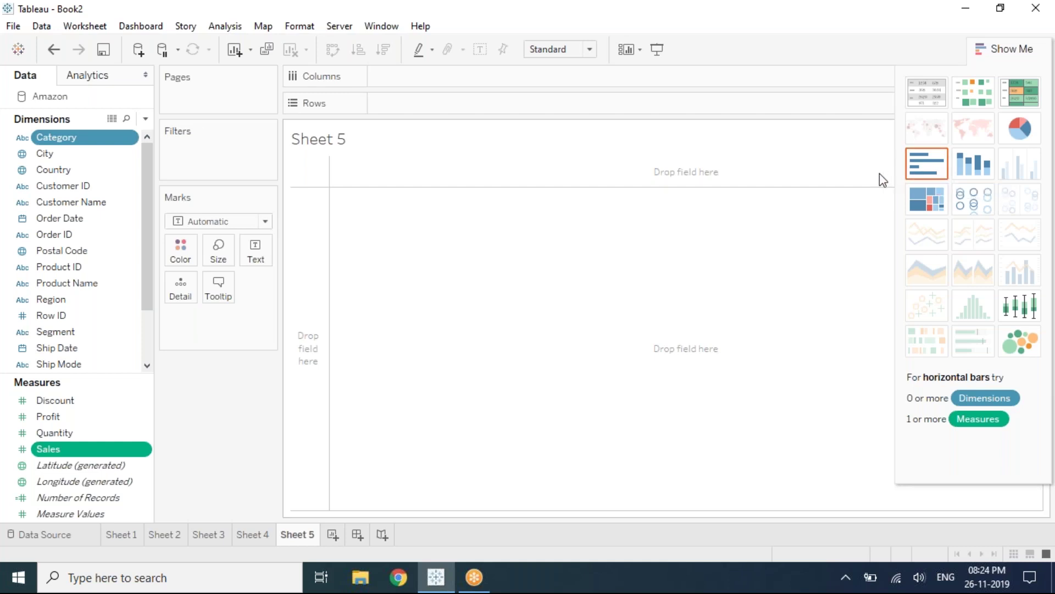
click(924, 166)
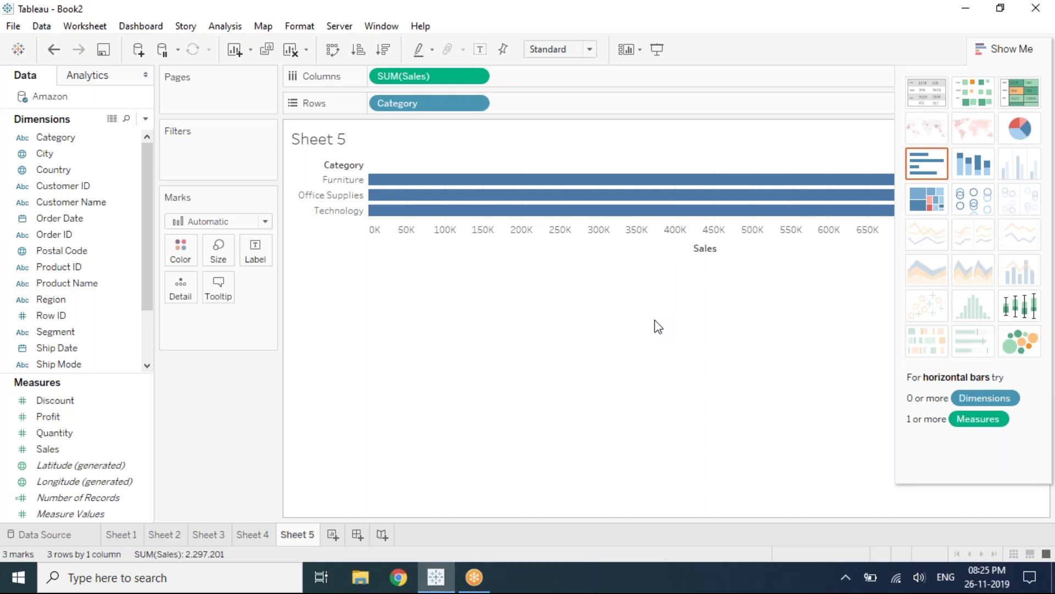
- Add a new worksheet and use Show Me to build a discrete line chart from Order Date and Sales
key(ctrl+m)
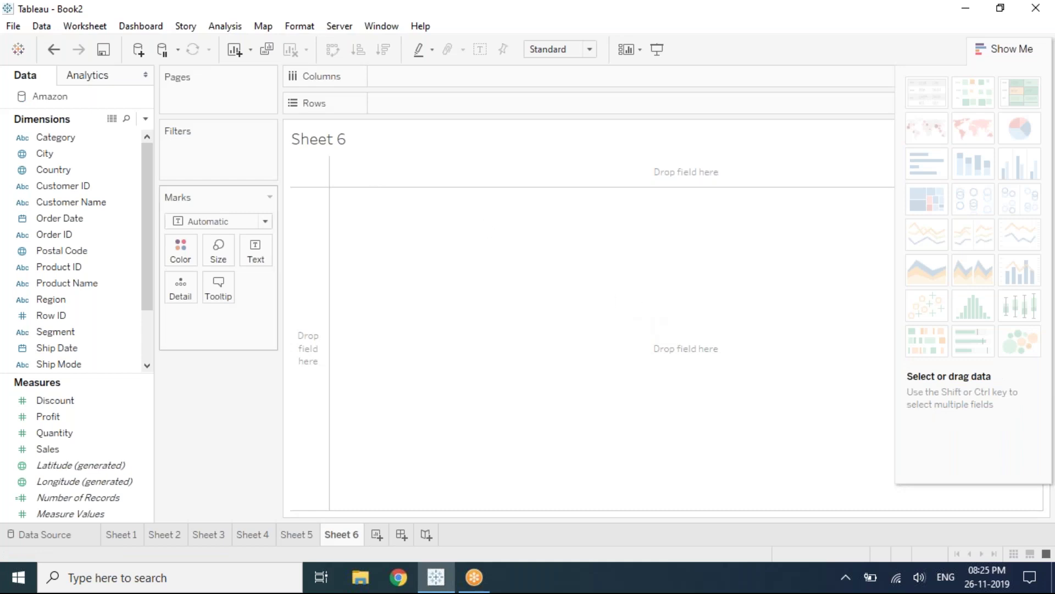
click(75, 219)
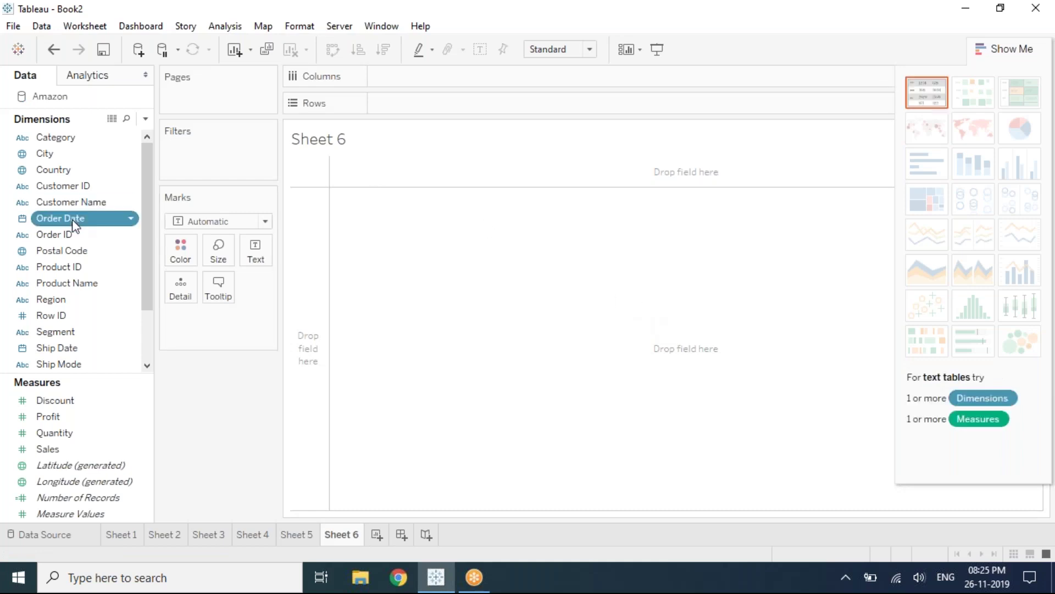
mouse_move(75, 226)
mouse_down()
mouse_move(181, 193)
mouse_move(364, 109)
mouse_move(204, 195)
mouse_move(87, 240)
mouse_up()
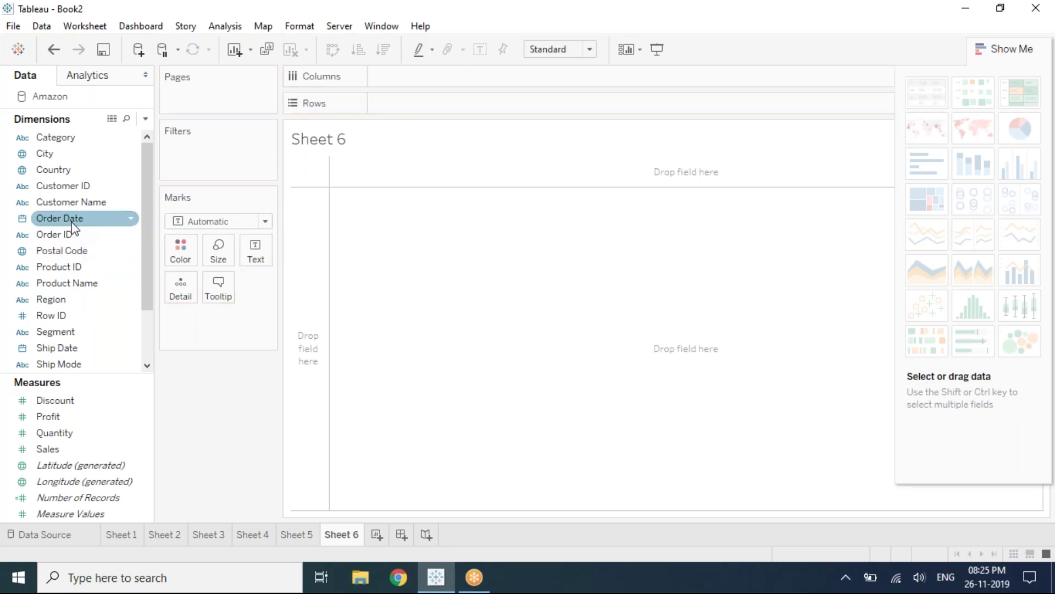
ctrl+click(49, 455)
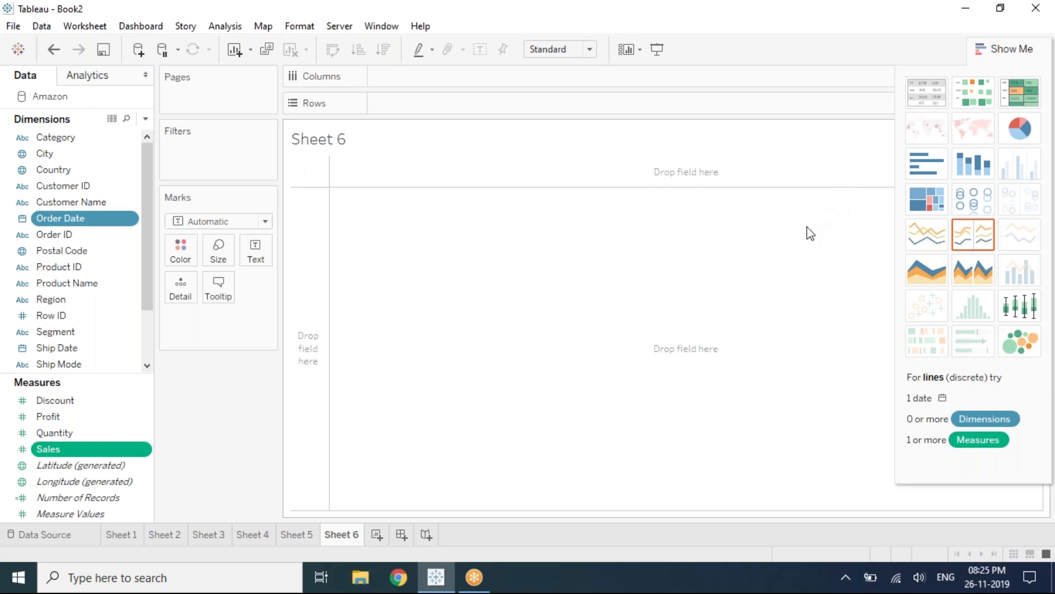
click(975, 248)
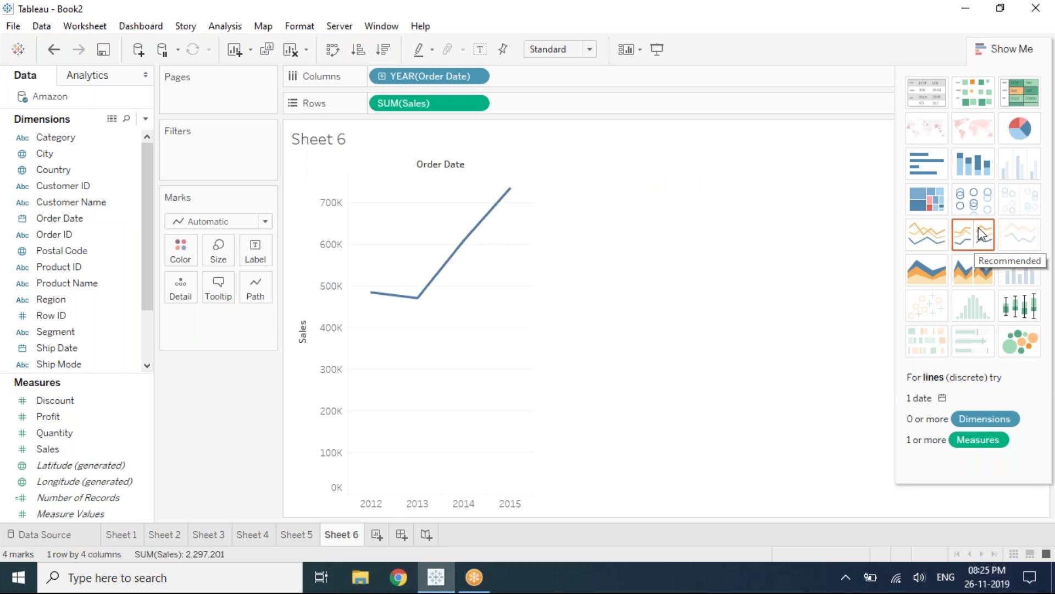
- Add a new worksheet and use Show Me to build a symbol map from State and Sales
key(ctrl+m)
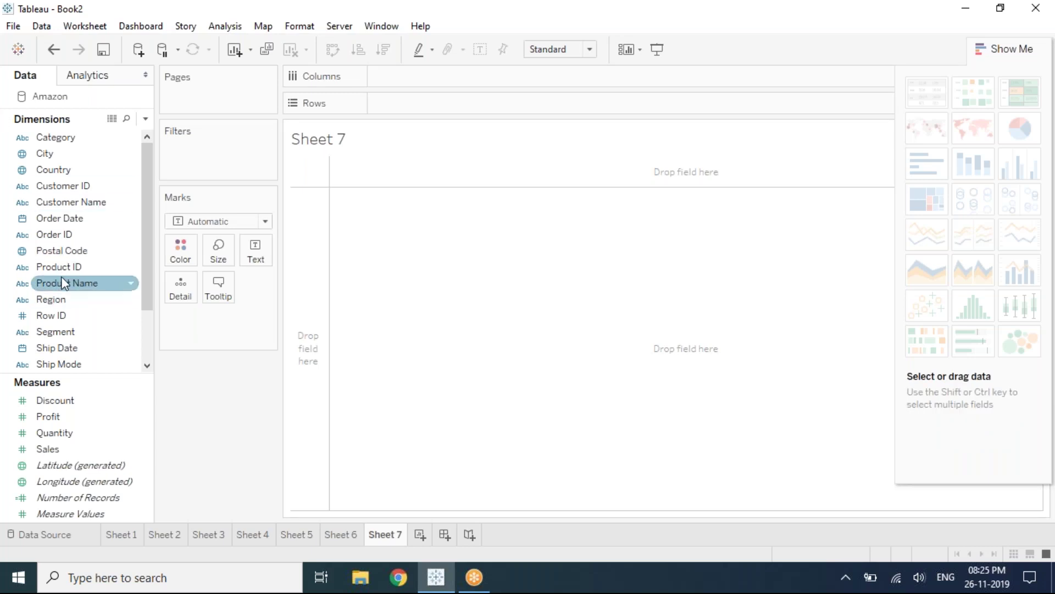
scroll(58, 313, down, 1)
click(57, 336)
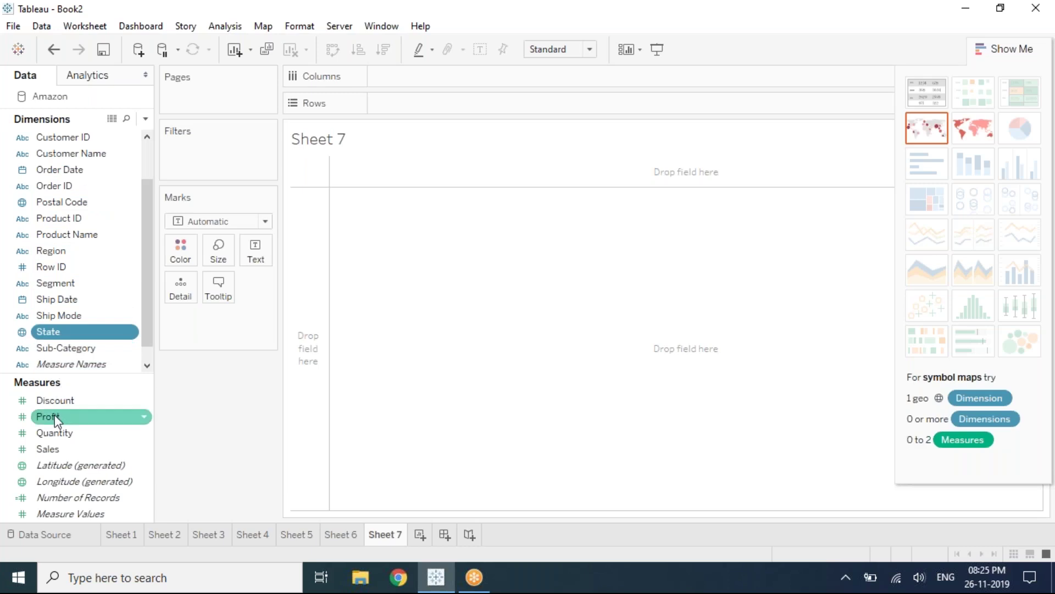
ctrl+click(44, 449)
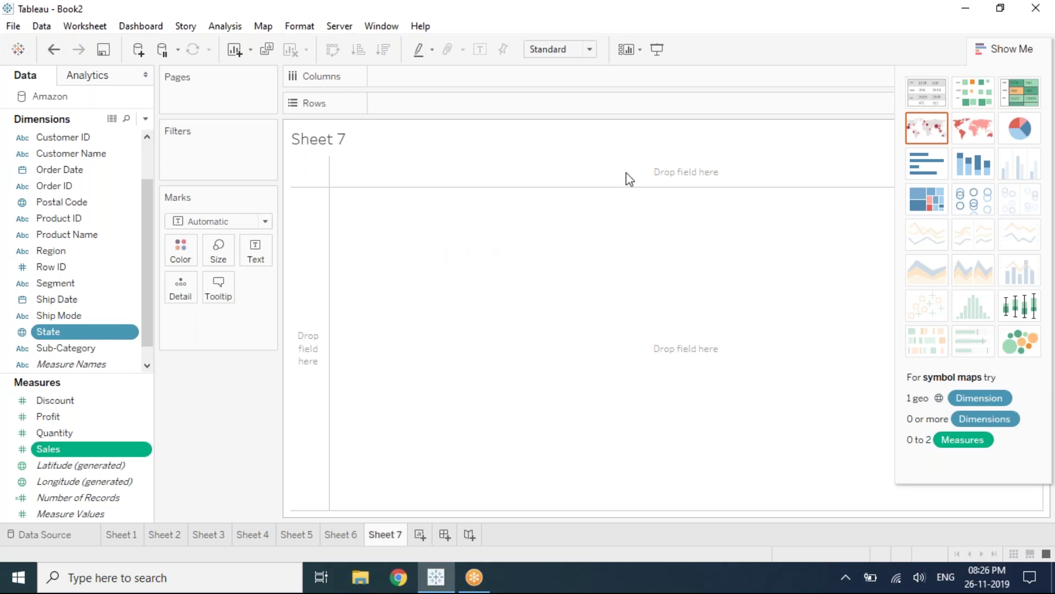
click(942, 130)
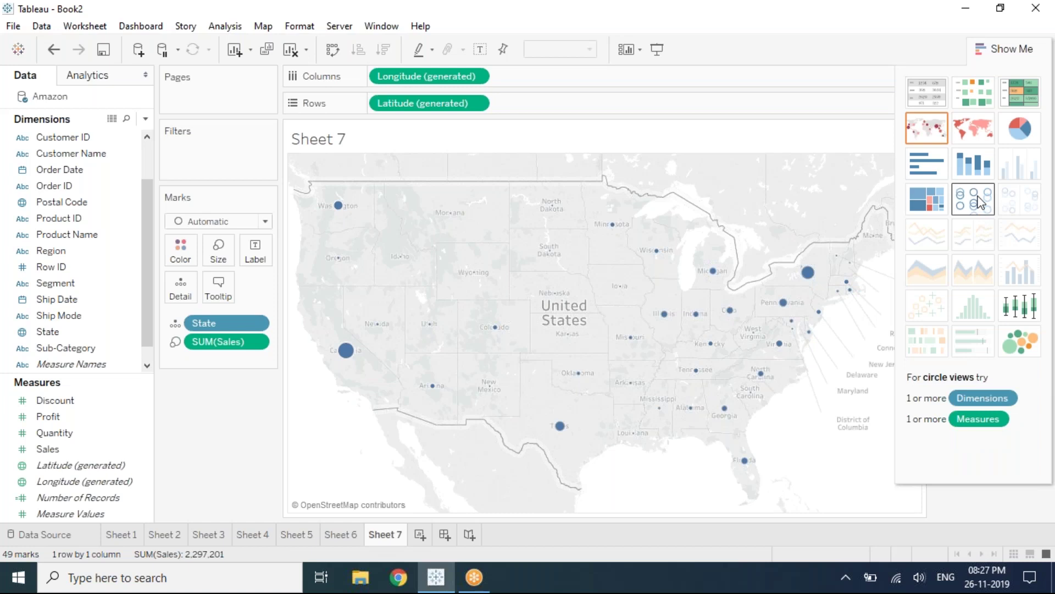
- Add a new worksheet and build a vertical bar chart by automatically placing Sales, followed by Category, in the view
key(ctrl+m)
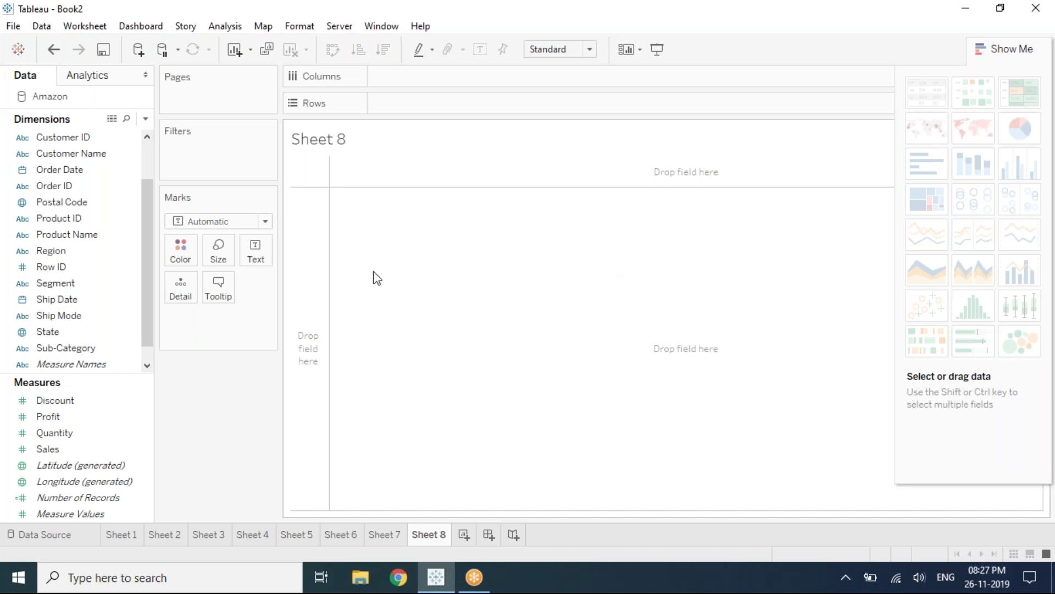
click(67, 437)
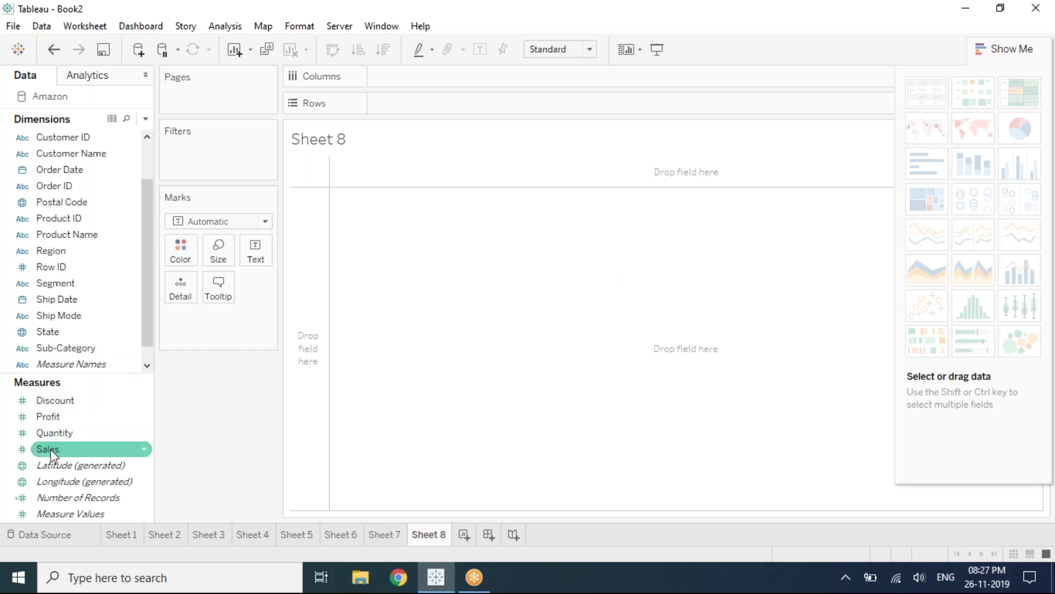
click(51, 449)
double_click(50, 449)
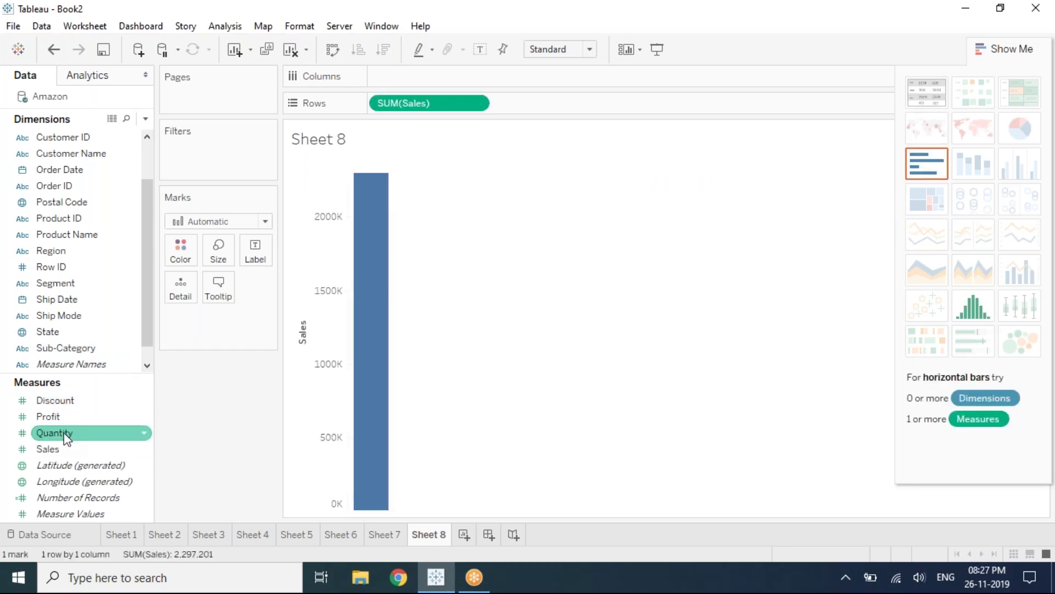
scroll(72, 206, up, 1)
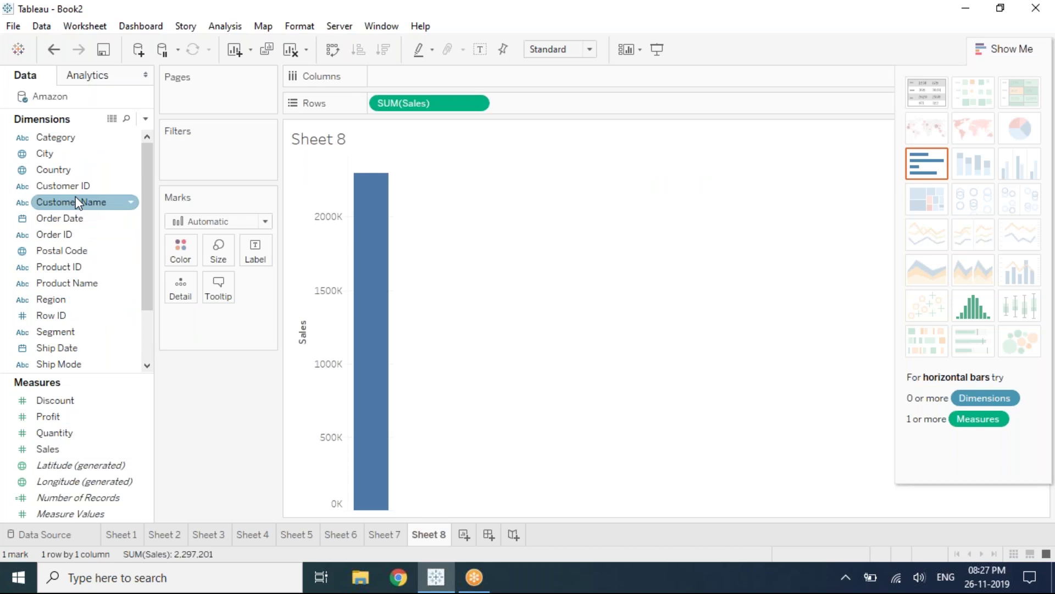
double_click(66, 141)
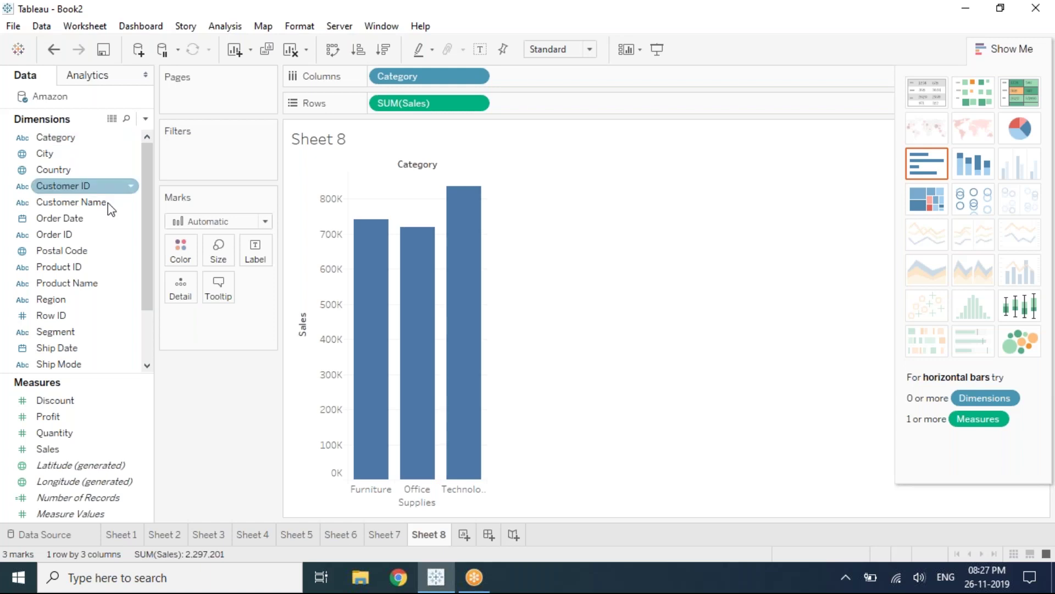
mouse_move(390, 339)
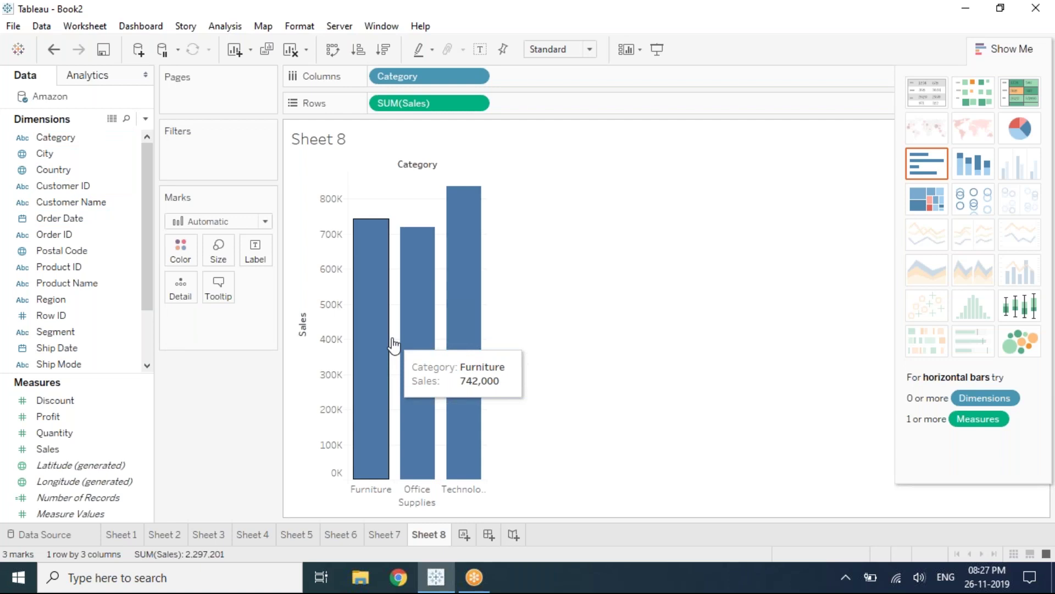
- Add a new worksheet and build a vertical bar chart by automatically placing Profit, followed by Sub-Category, in the view
key(ctrl+m)
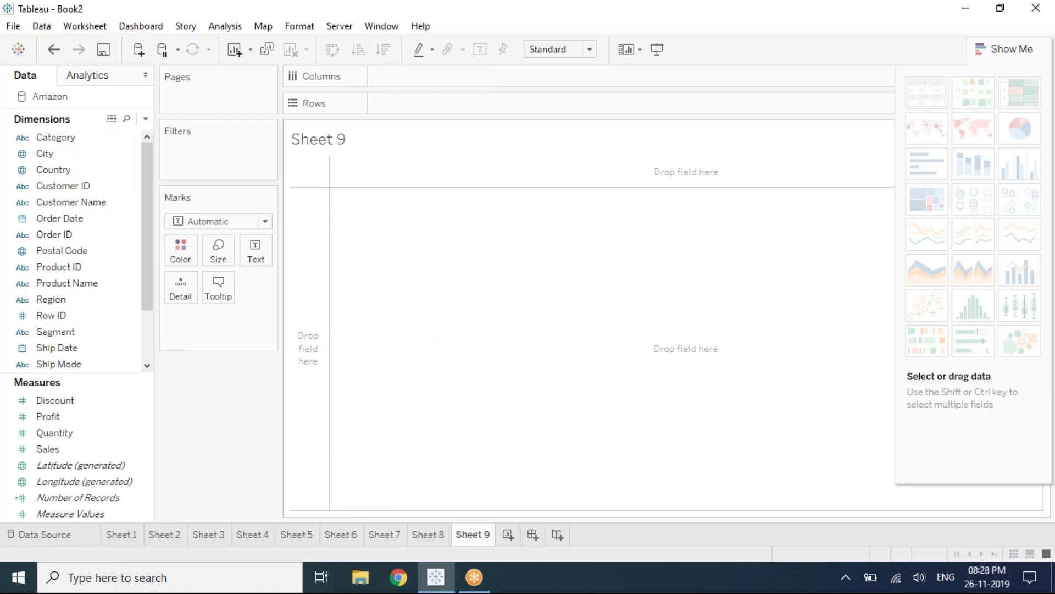
double_click(44, 420)
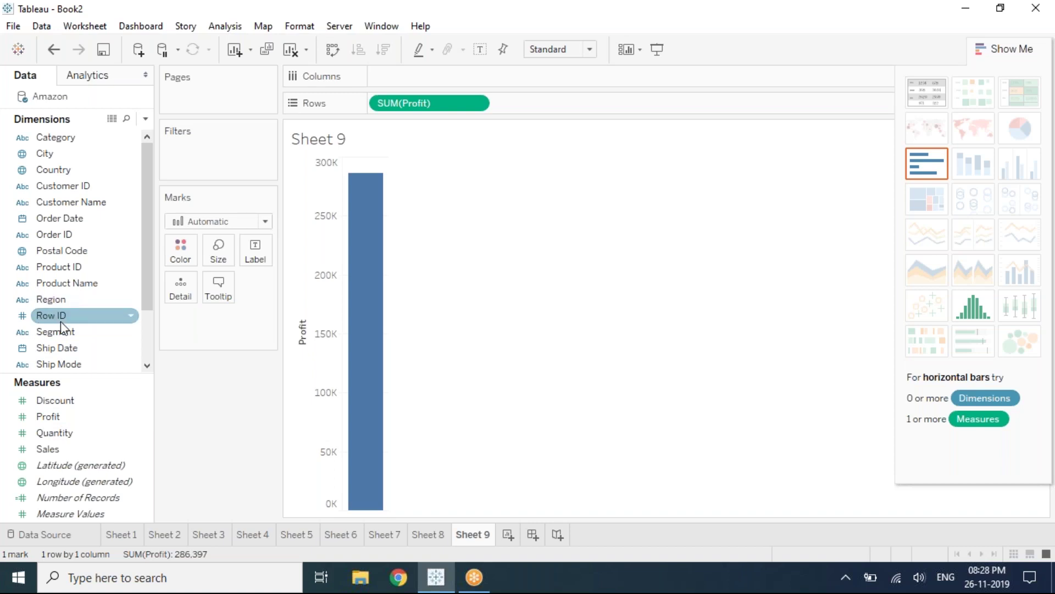
scroll(61, 324, down, 1)
click(62, 351)
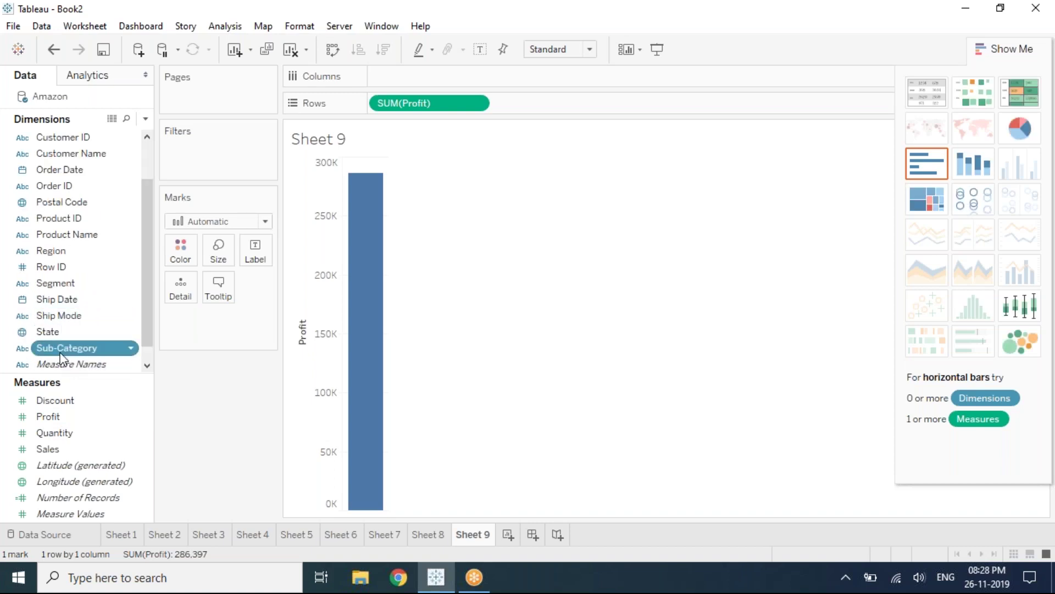
double_click(62, 352)
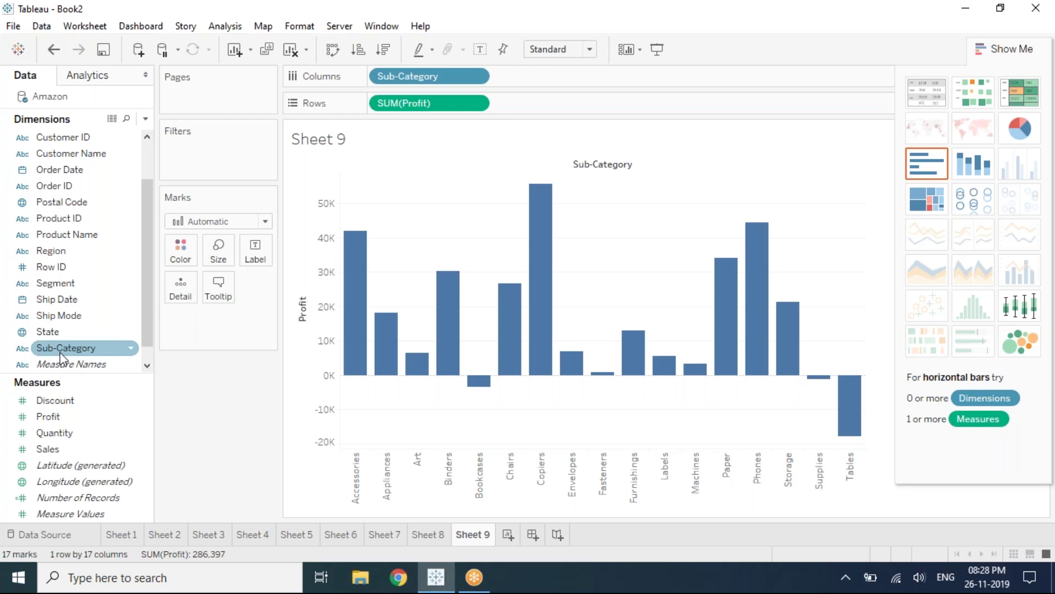
- Add a new worksheet and build a vertical bar chart by automatically placing Sales, followed by Region, in the view
key(ctrl+m)
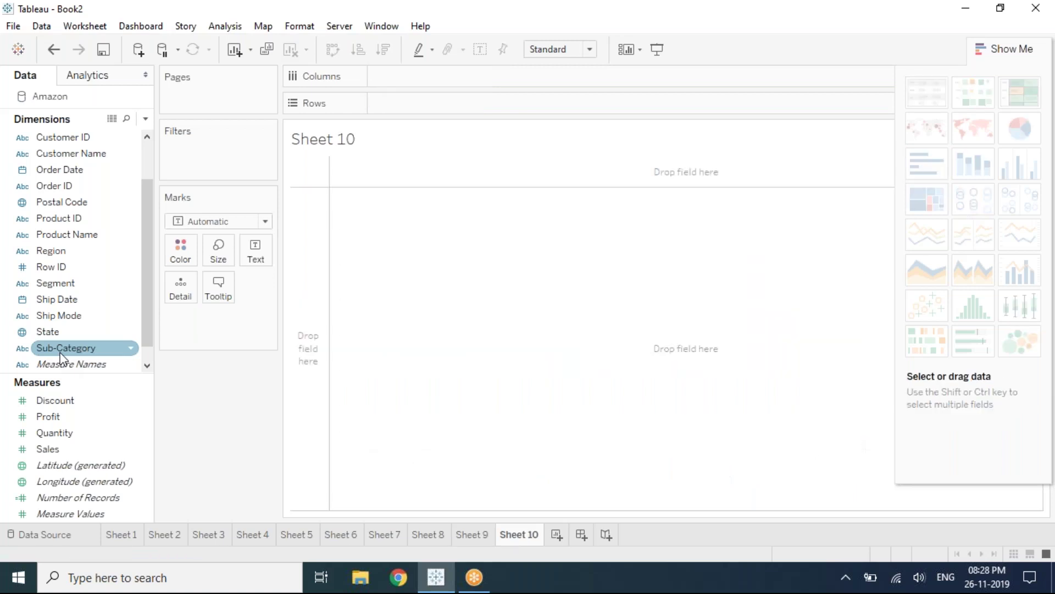
double_click(84, 451)
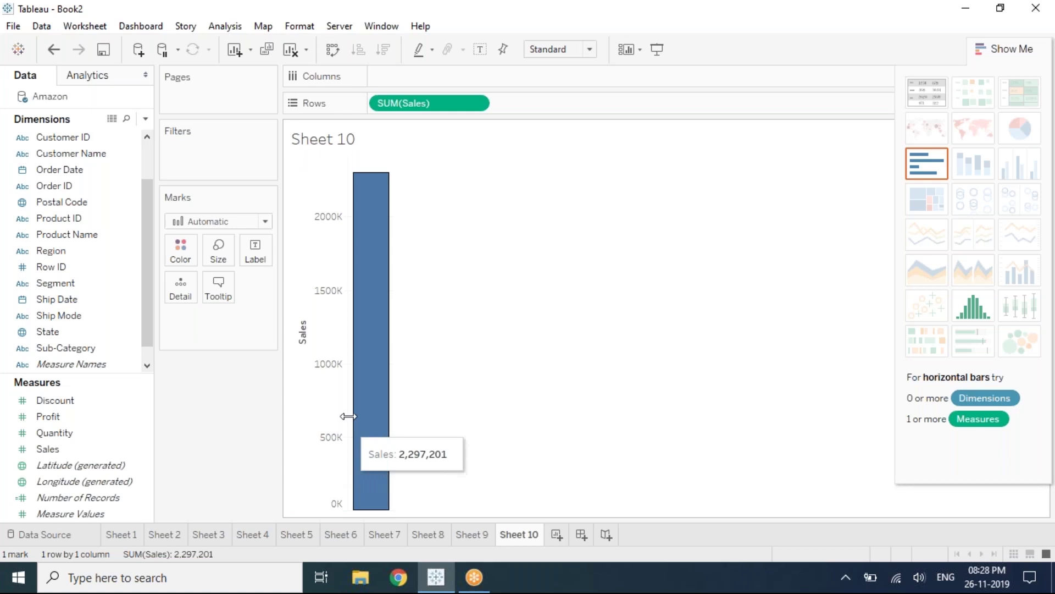
right_click(327, 327)
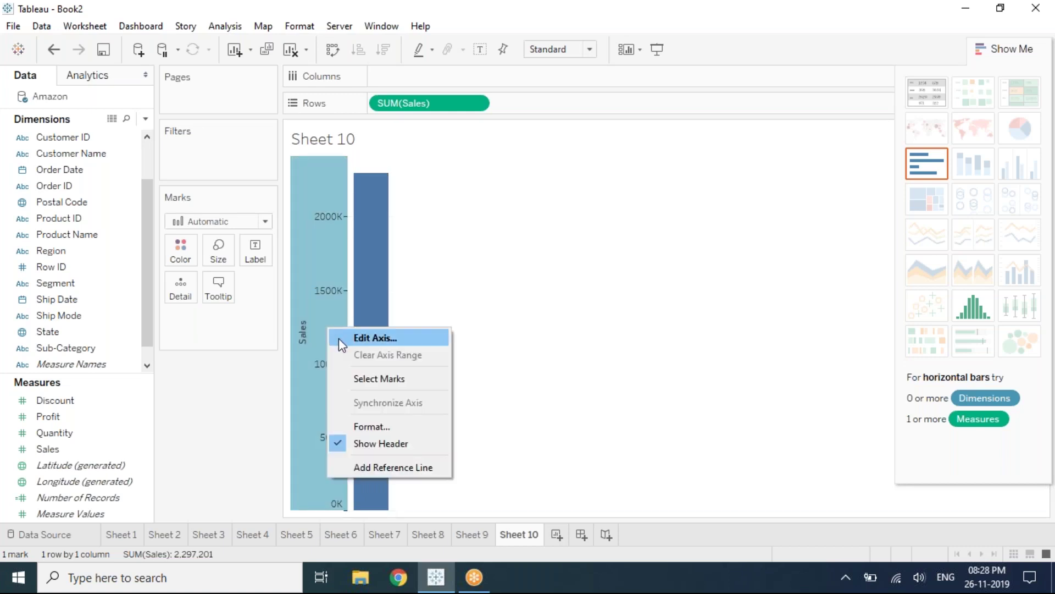
click(374, 338)
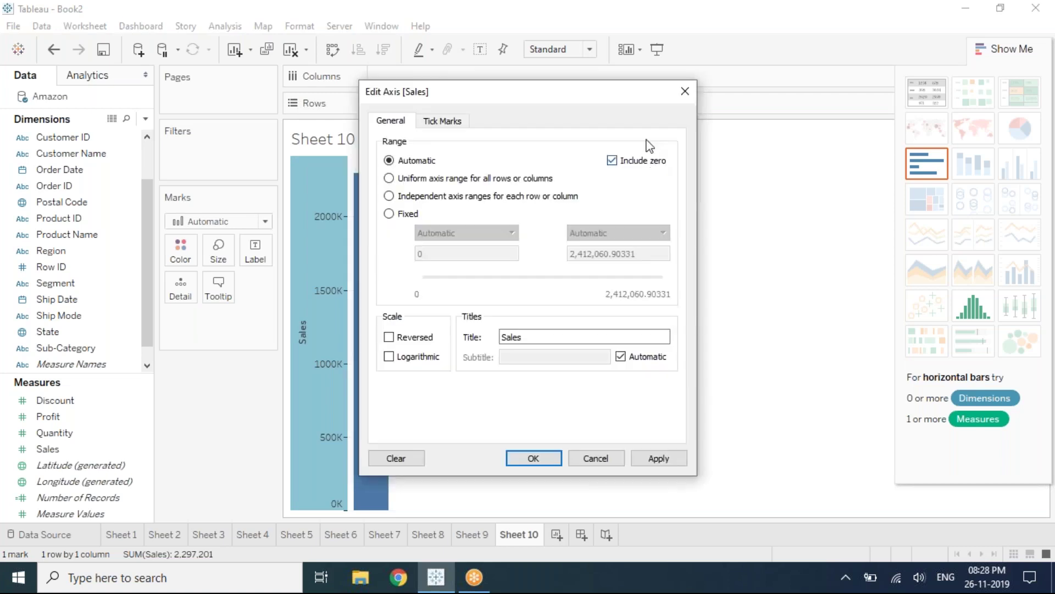
click(685, 101)
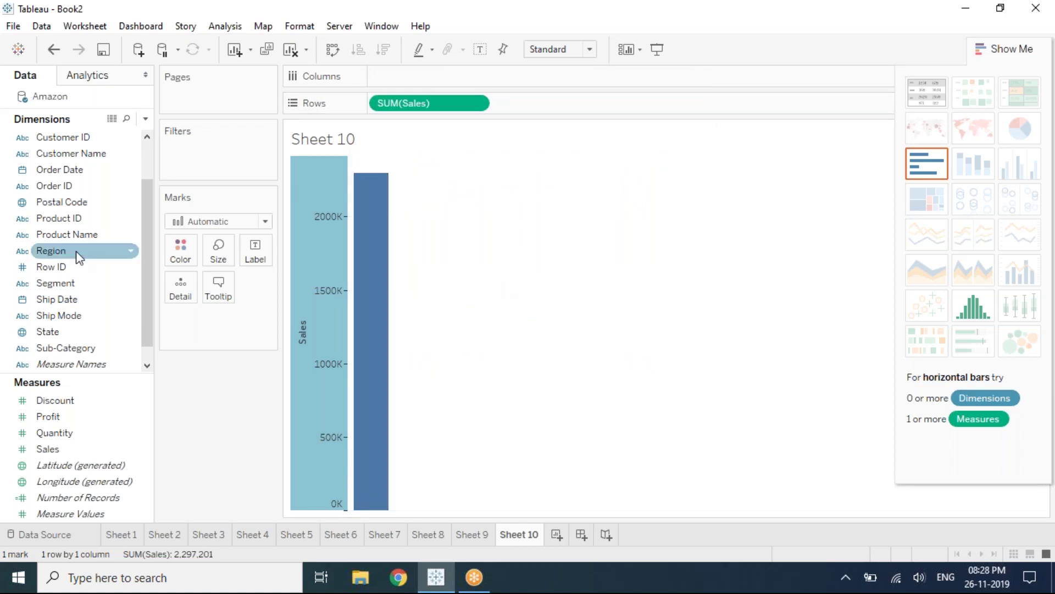
double_click(51, 251)
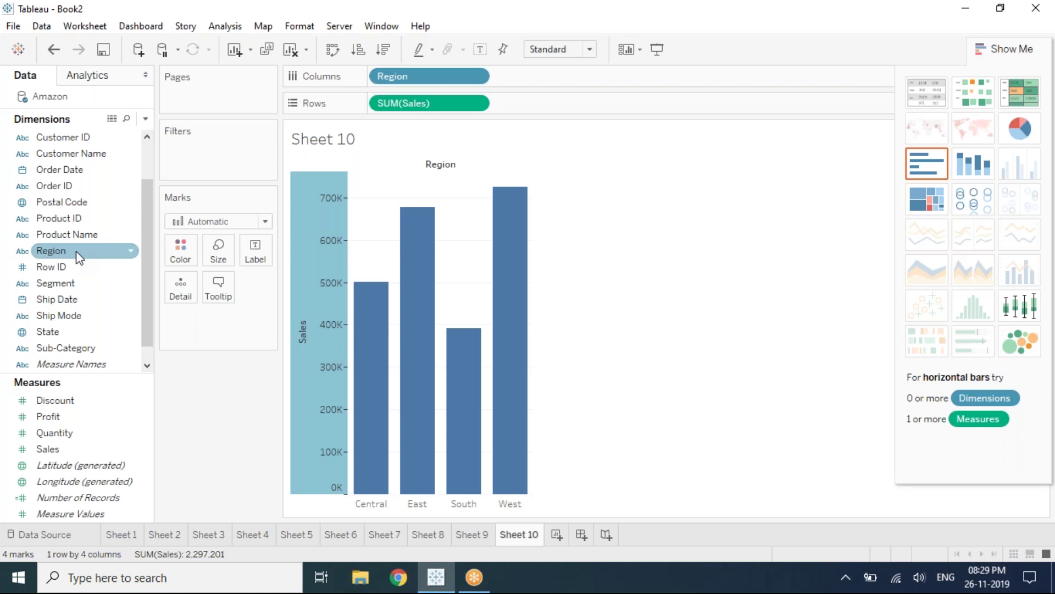
- Add a new worksheet, build a text table by automatically placing Region, followed by Sales, and widen its value column slightly
key(ctrl+m)
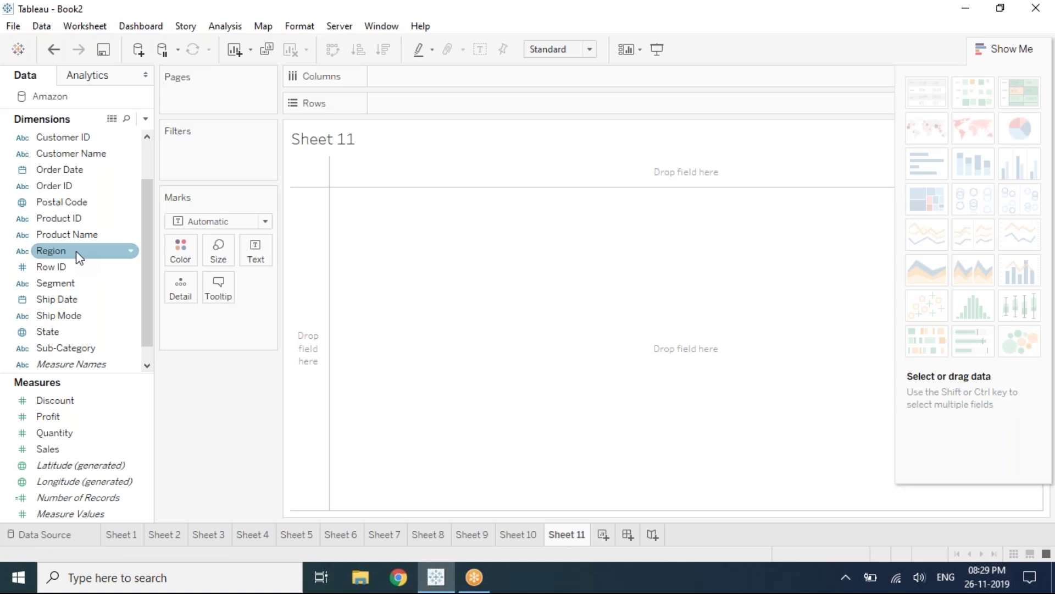
click(76, 250)
double_click(79, 252)
double_click(50, 449)
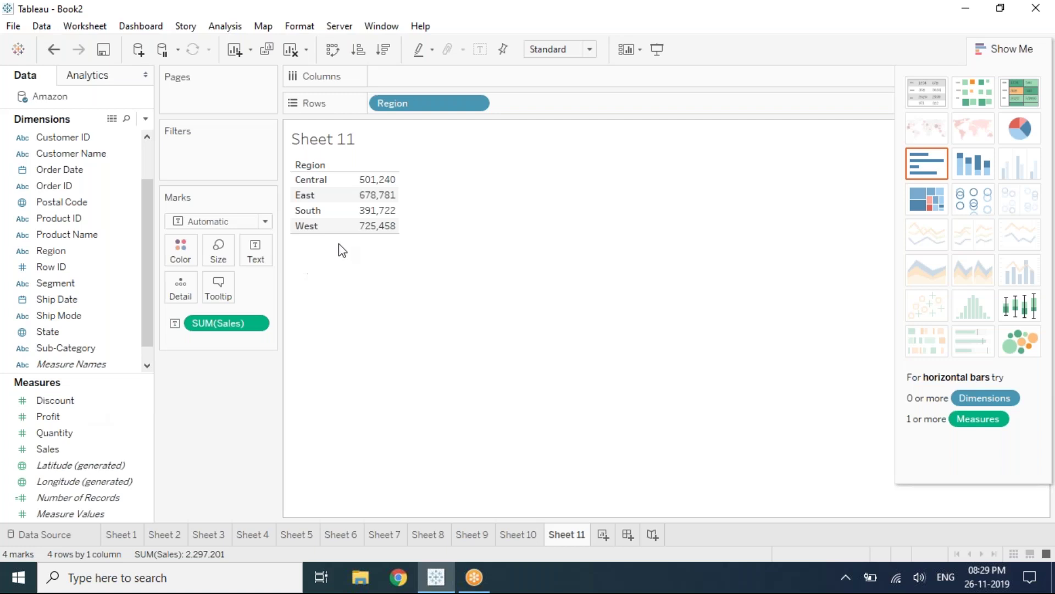
drag(399, 219, 422, 219)
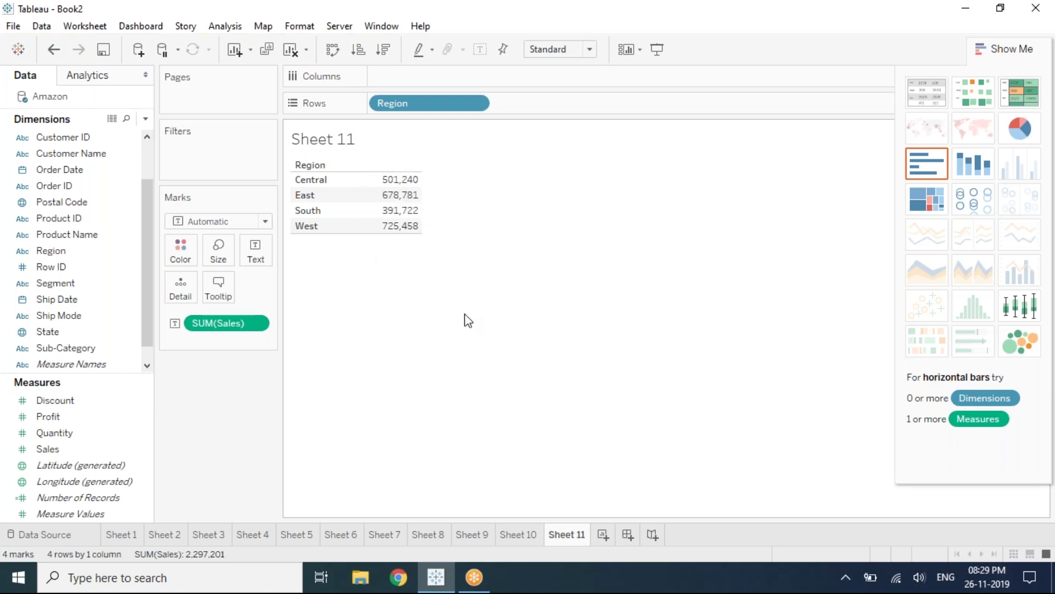
- Add a new worksheet and build a text table by automatically placing Sub-Category, followed by Sales, in the view
key(ctrl+m)
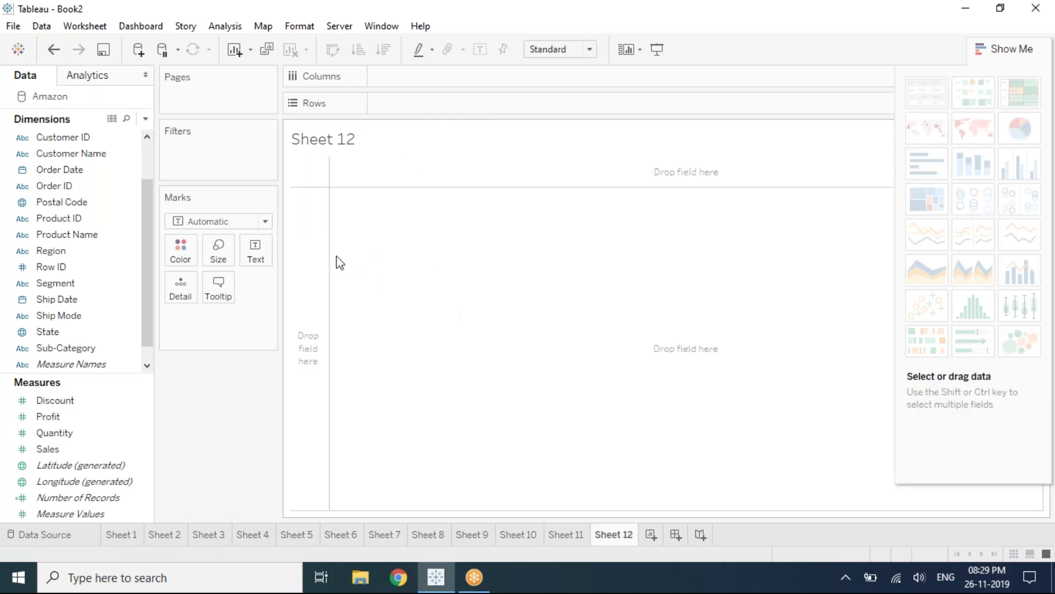
double_click(84, 348)
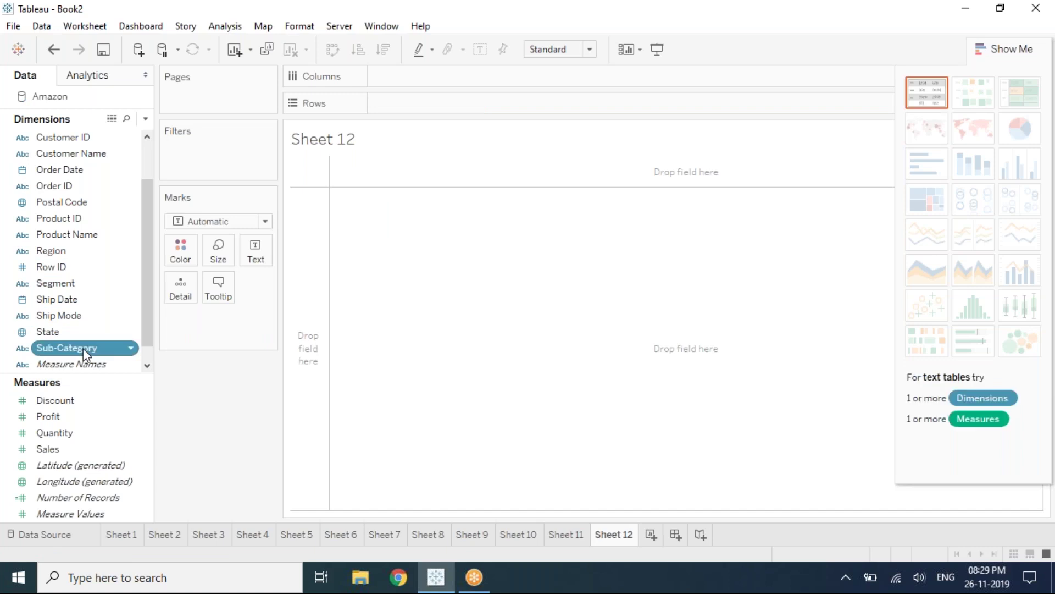
double_click(48, 449)
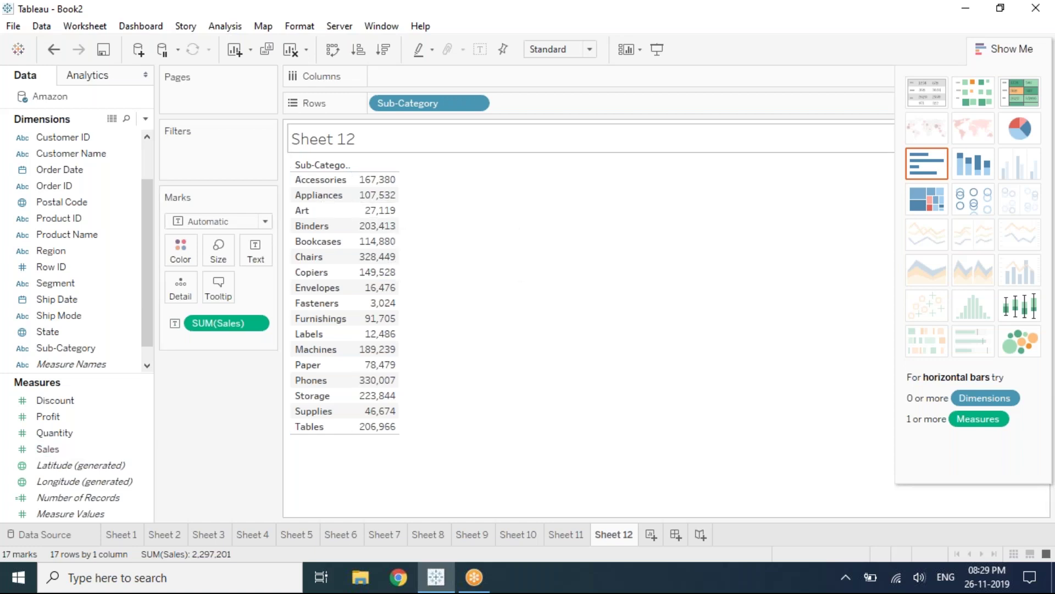
- Sort the sub-categories in descending order of Sales and convert the text table to a highlight table with Show Me
click(384, 49)
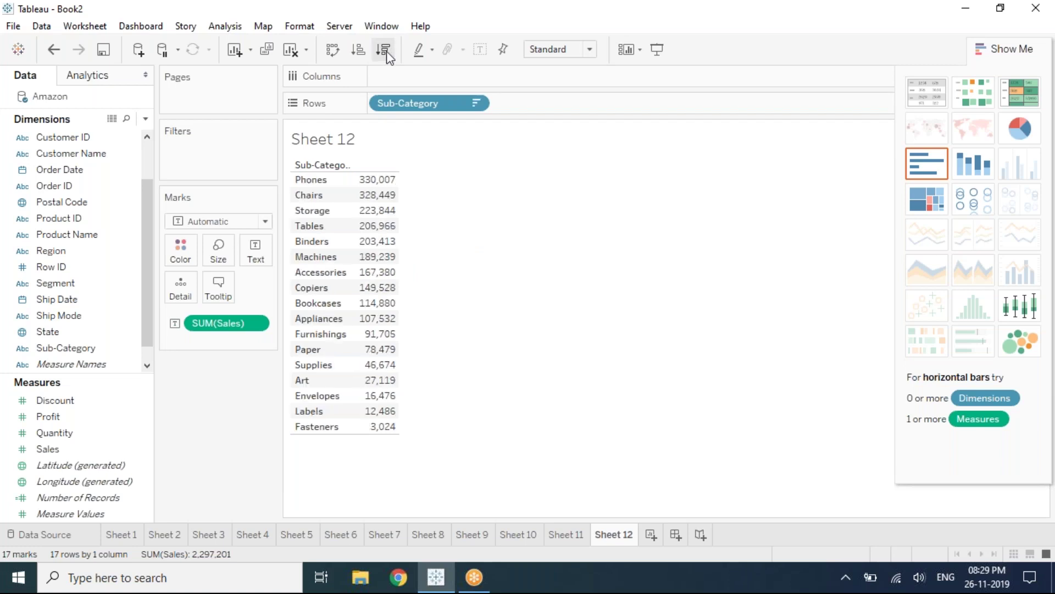
mouse_move(385, 187)
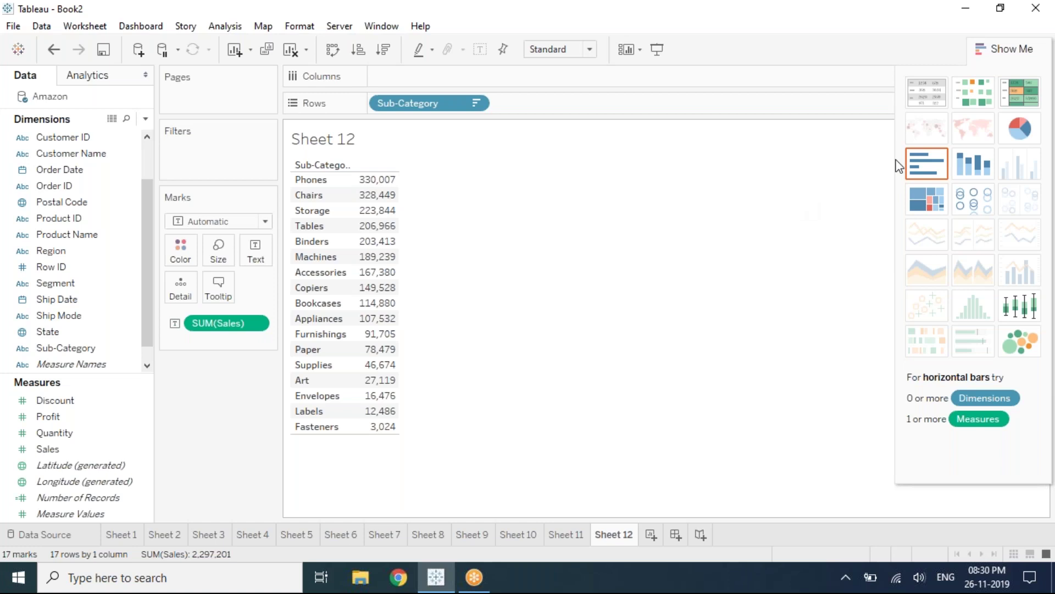
click(1015, 95)
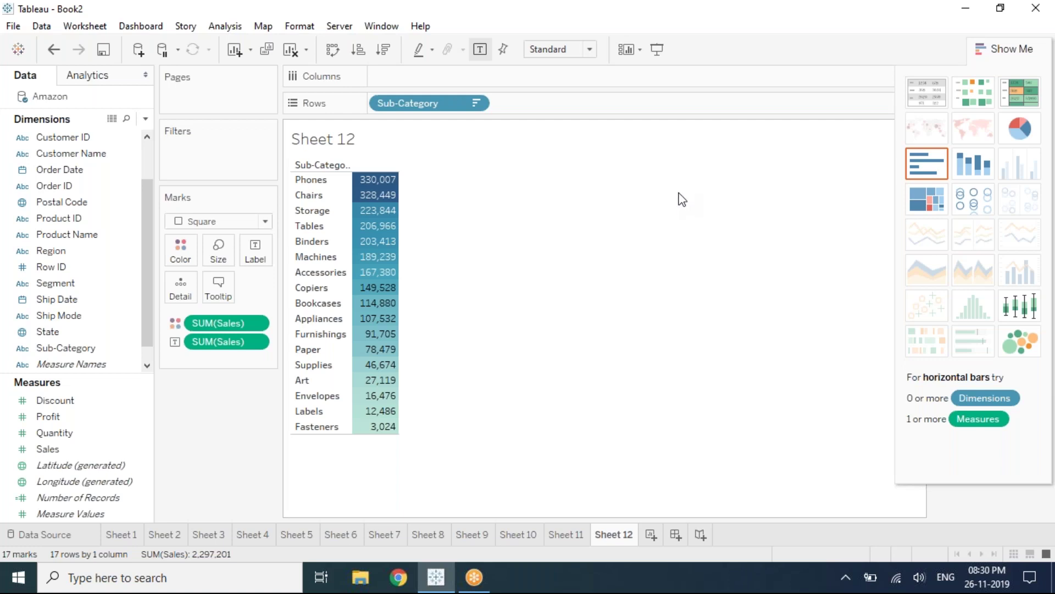
- Add a new worksheet, automatically place Sub-Category and Sales, and turn the table into a highlight table with Show Me
key(ctrl+m)
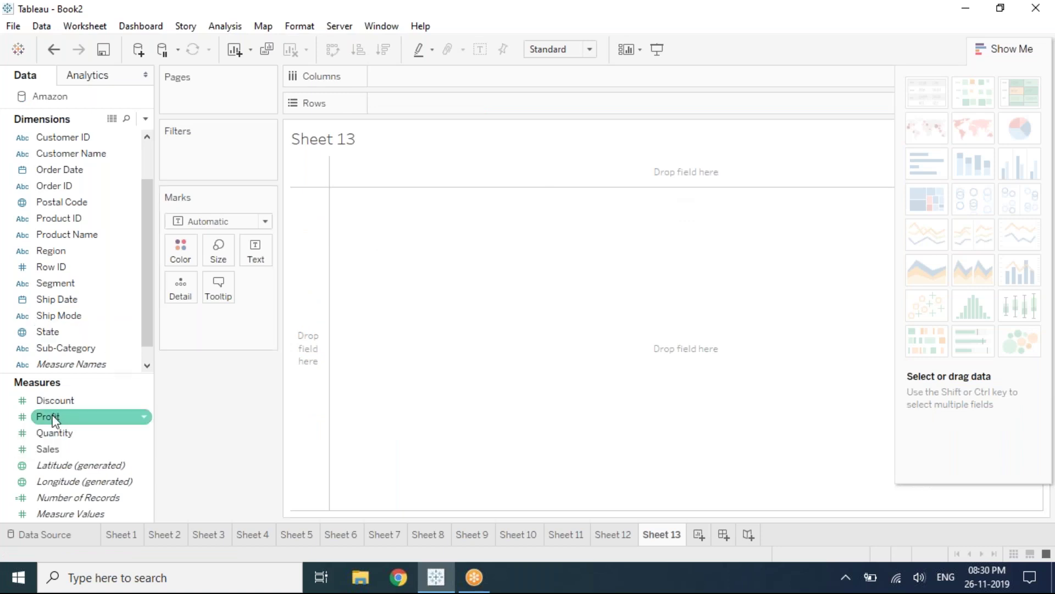
click(65, 349)
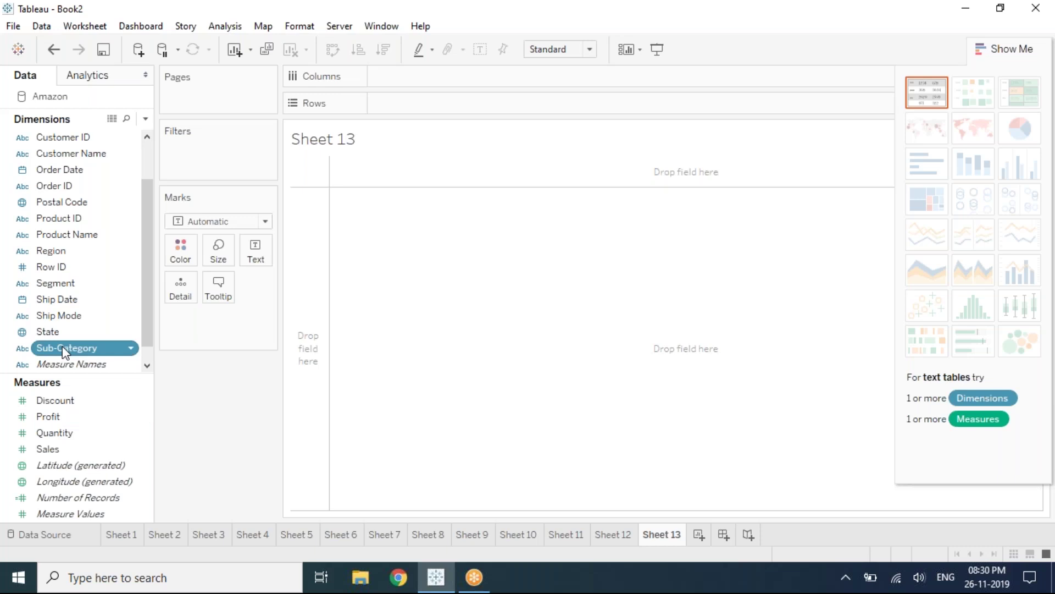
double_click(64, 348)
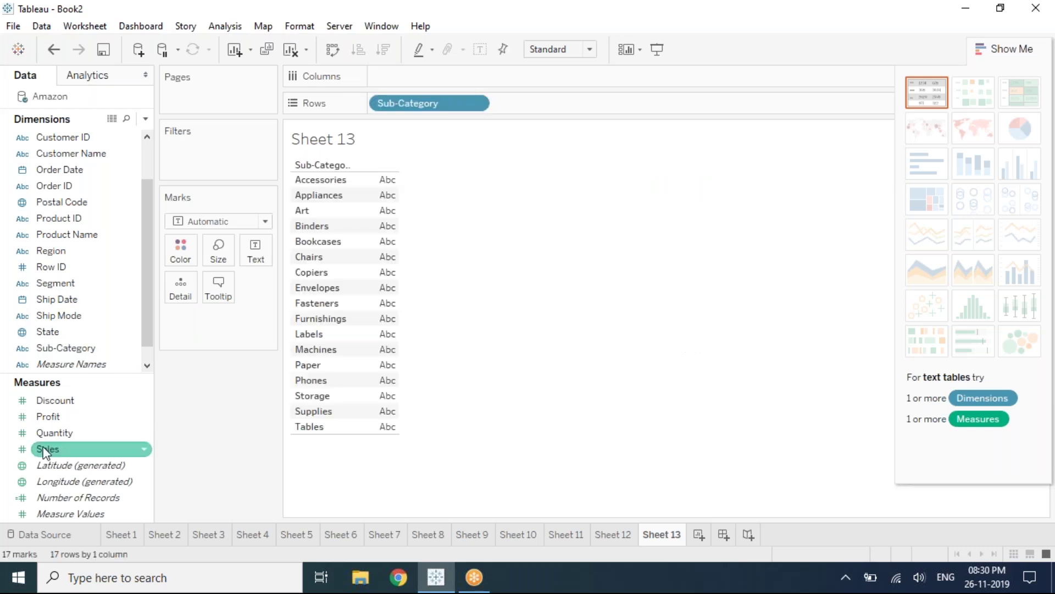
double_click(47, 450)
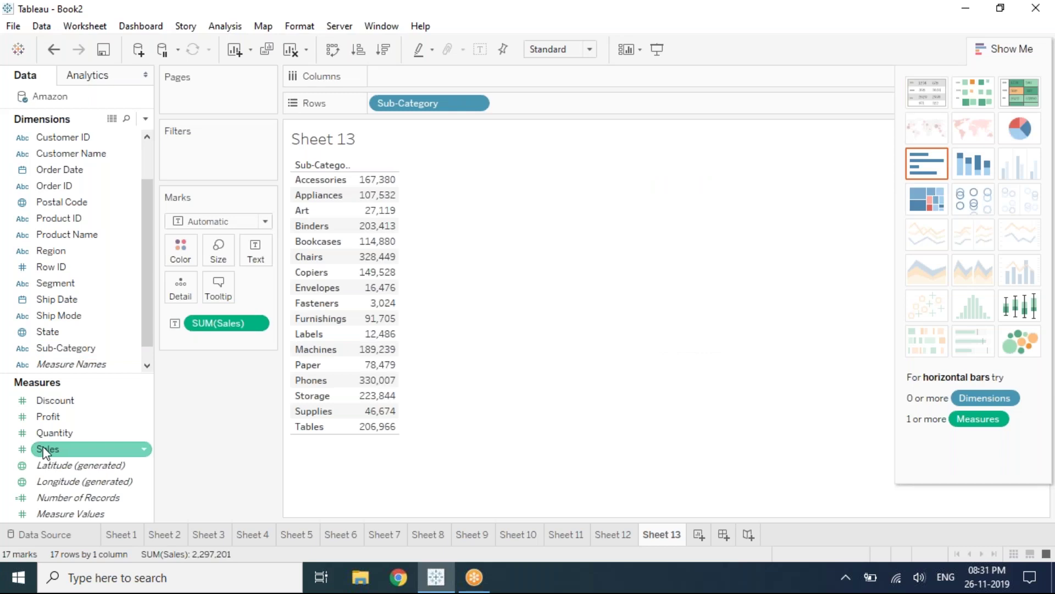
click(1010, 98)
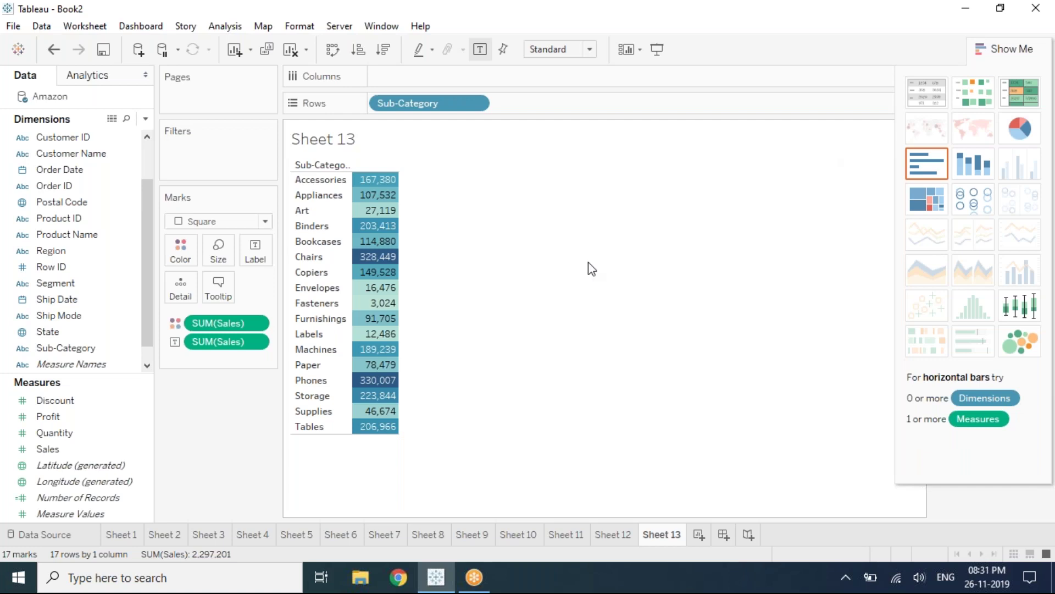
- Add another worksheet and build an unsorted text table by automatically placing Sub-Category, followed by Sales
key(ctrl+m)
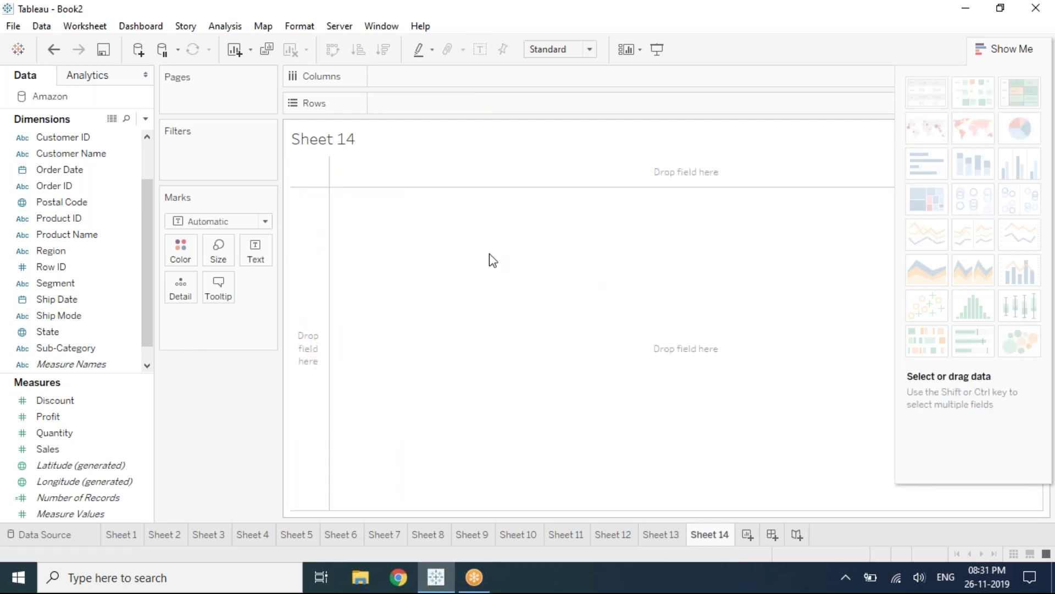
click(97, 306)
click(80, 349)
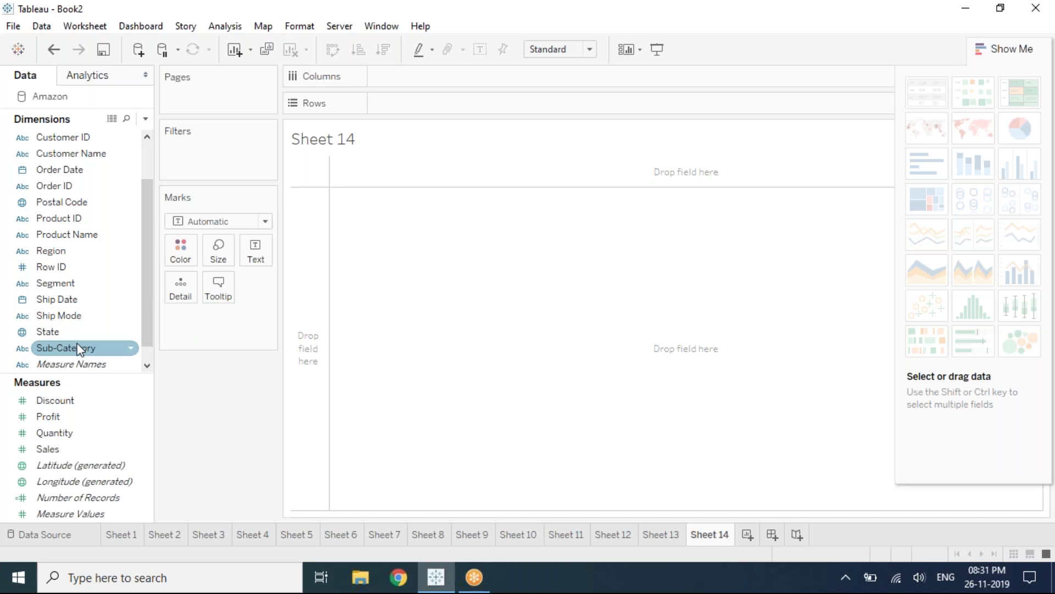
double_click(80, 349)
click(57, 450)
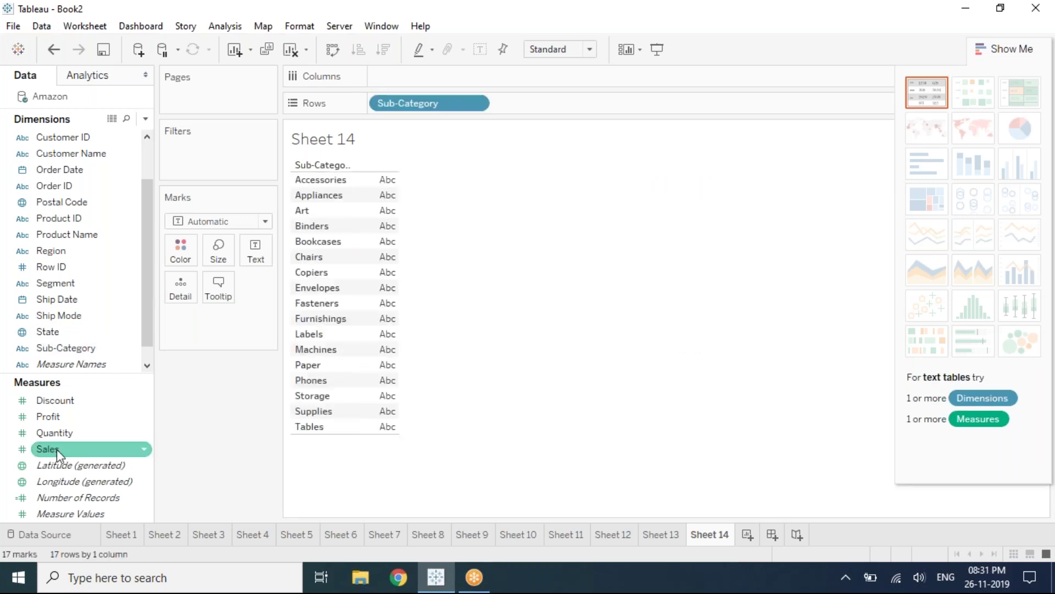
double_click(57, 450)
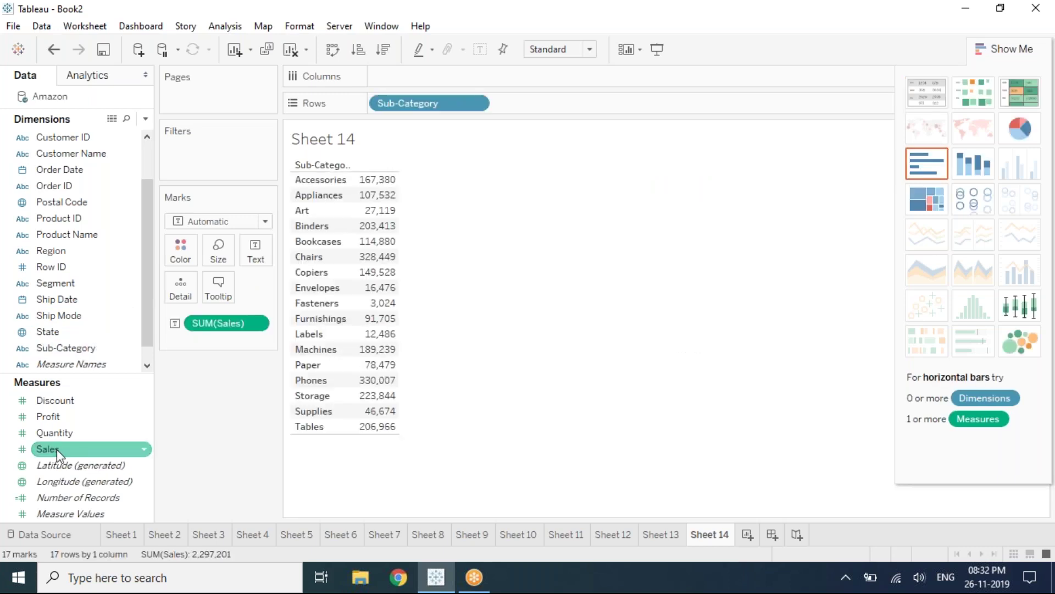
- Make the text table a highlight table manually by assigning Sales to Color and setting the mark type to Square
mouse_move(57, 450)
mouse_down()
mouse_move(119, 408)
mouse_move(171, 330)
mouse_move(182, 259)
mouse_up()
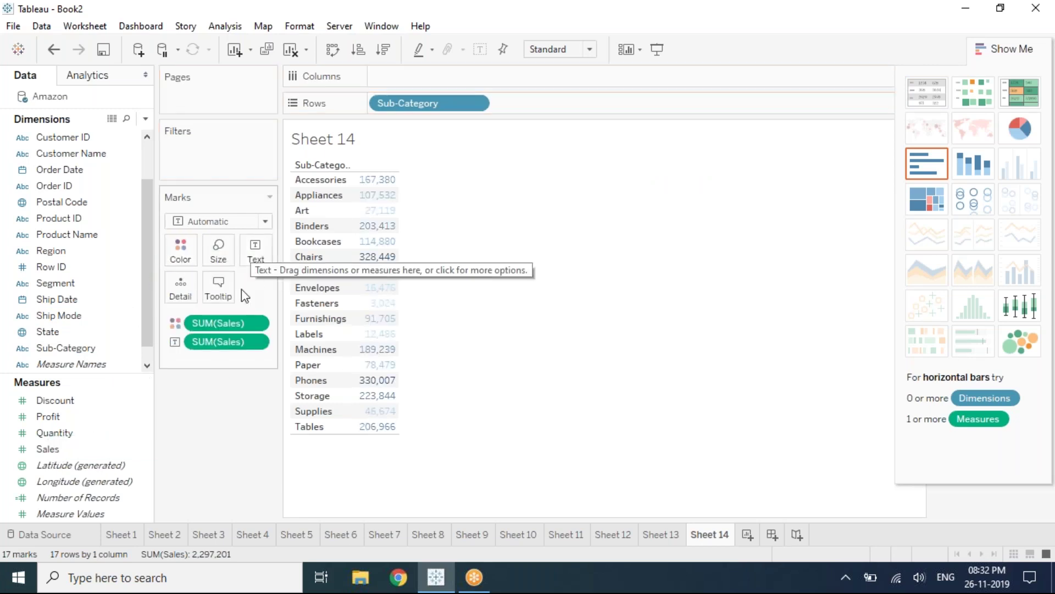
click(254, 223)
click(252, 223)
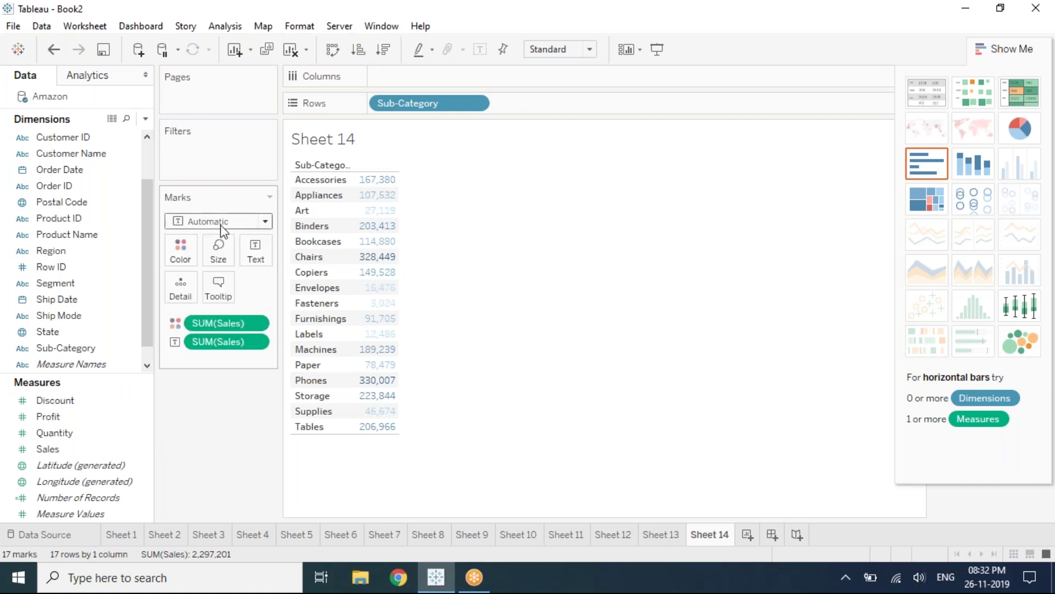
click(243, 227)
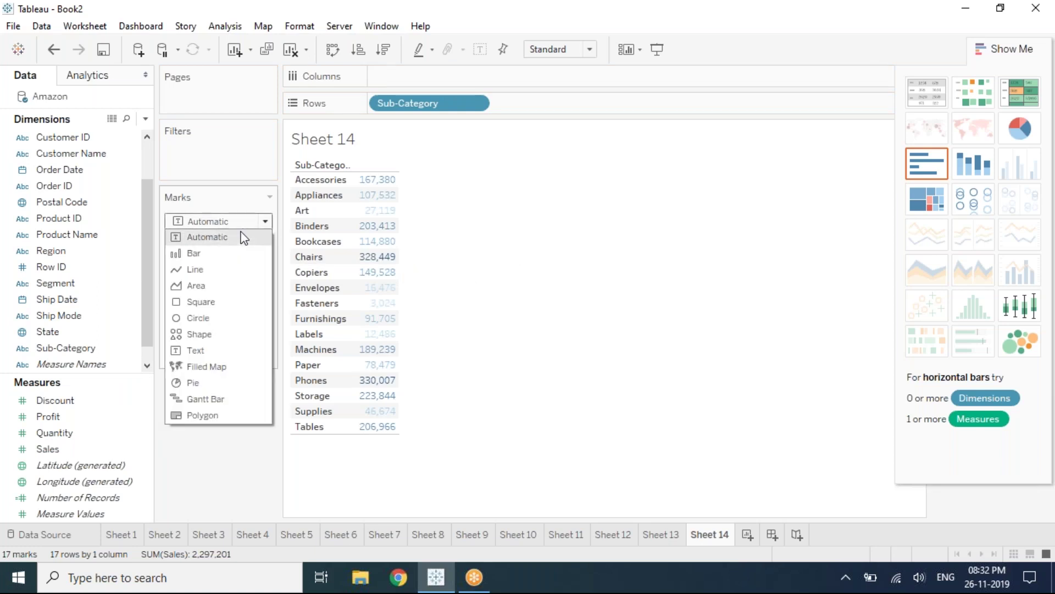
click(215, 303)
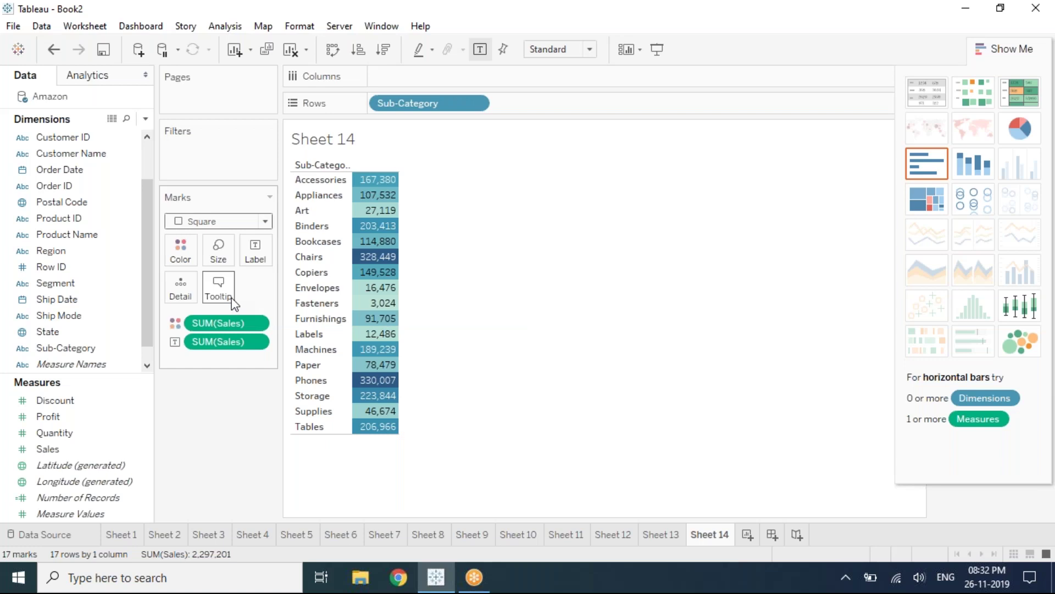
- Add a new worksheet and, after reviewing the highlight table on Sheet 14, build a text table from Sub-Category and Sales
key(ctrl+m)
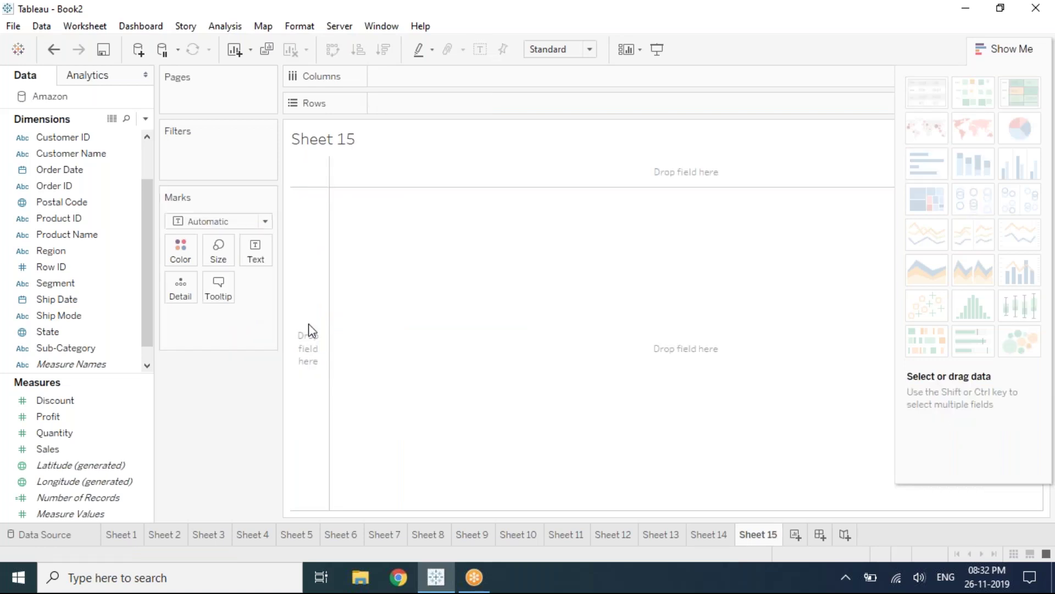
click(700, 532)
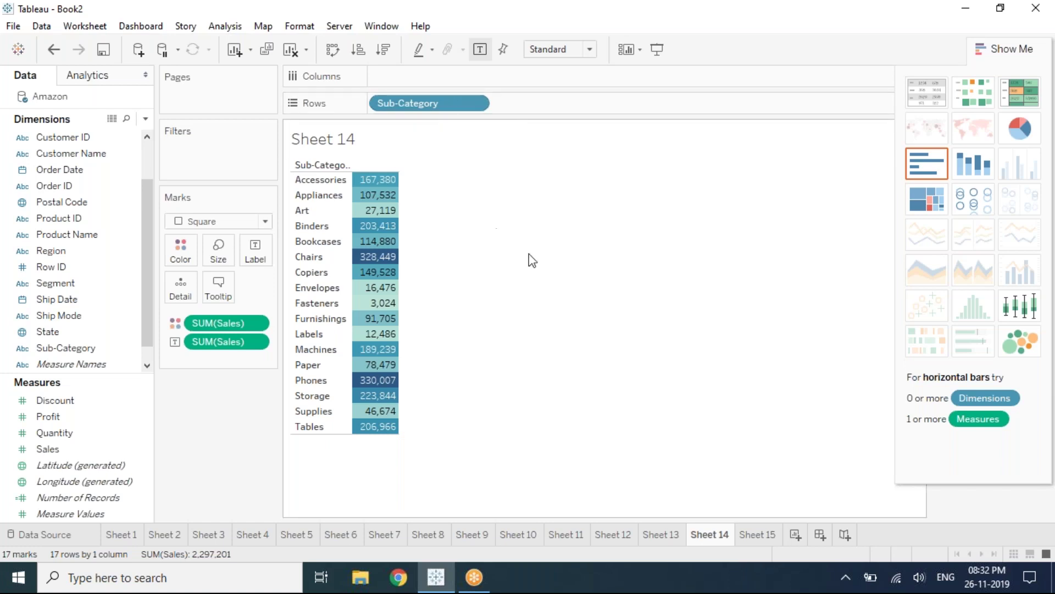
click(767, 532)
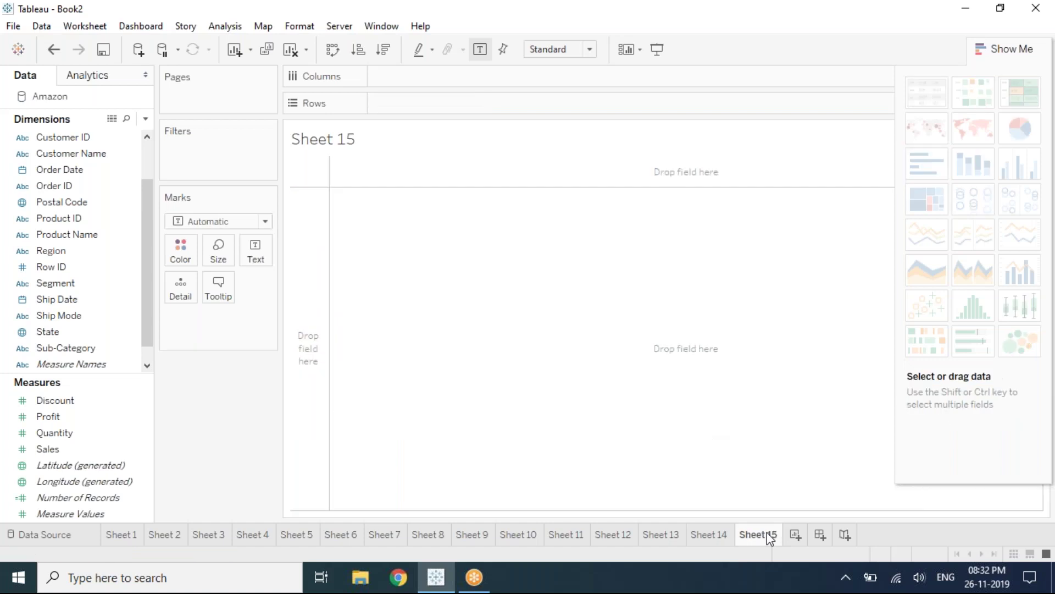
click(95, 352)
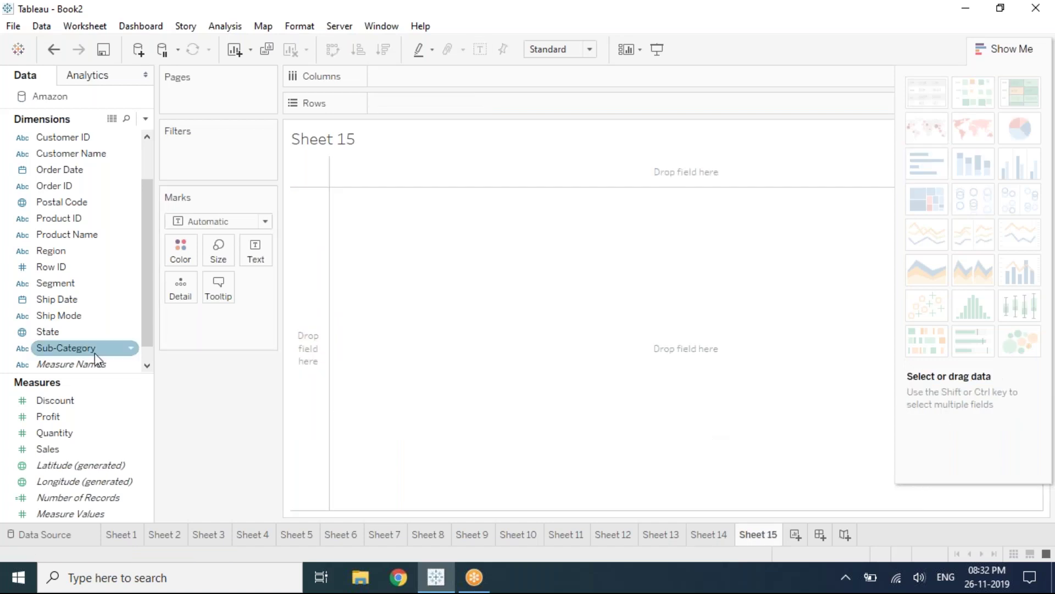
double_click(94, 353)
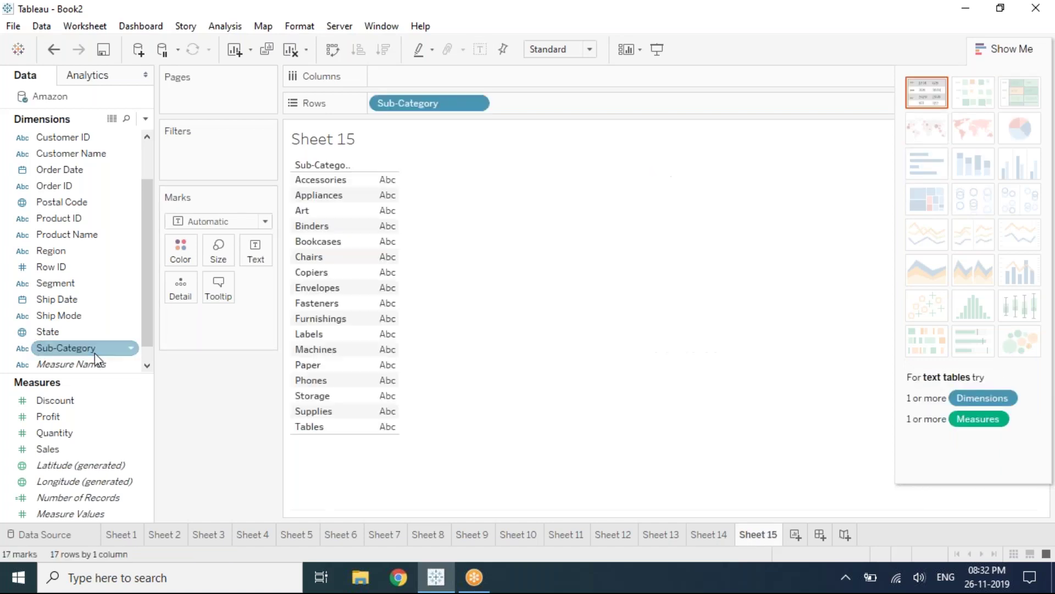
double_click(52, 448)
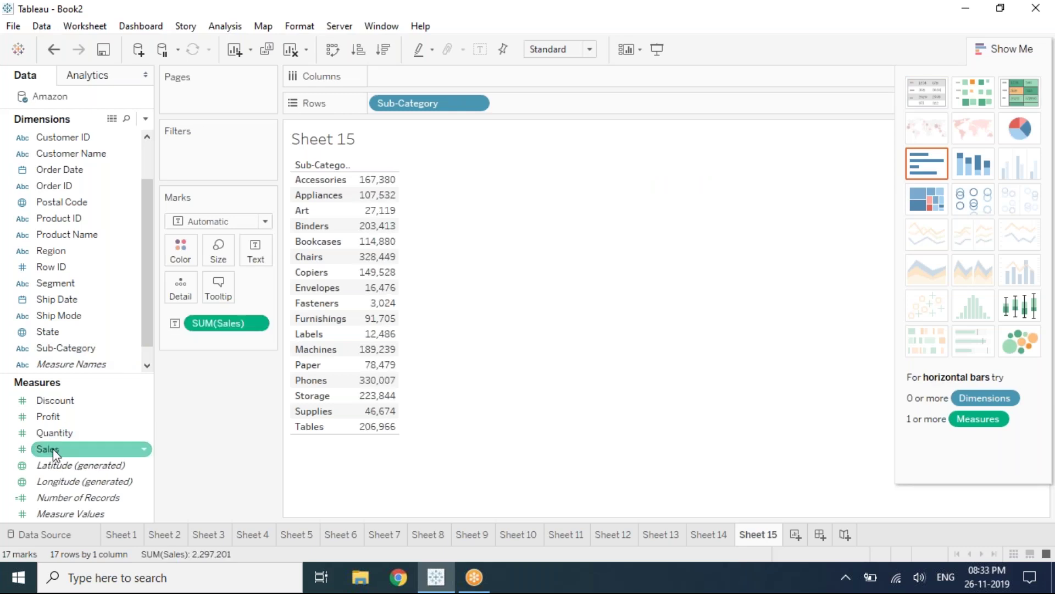
- Convert the Sheet 15 text table into a highlight table by assigning Sales to Color and setting the mark type to Square
mouse_move(57, 446)
mouse_down()
mouse_move(108, 398)
mouse_move(175, 263)
mouse_up()
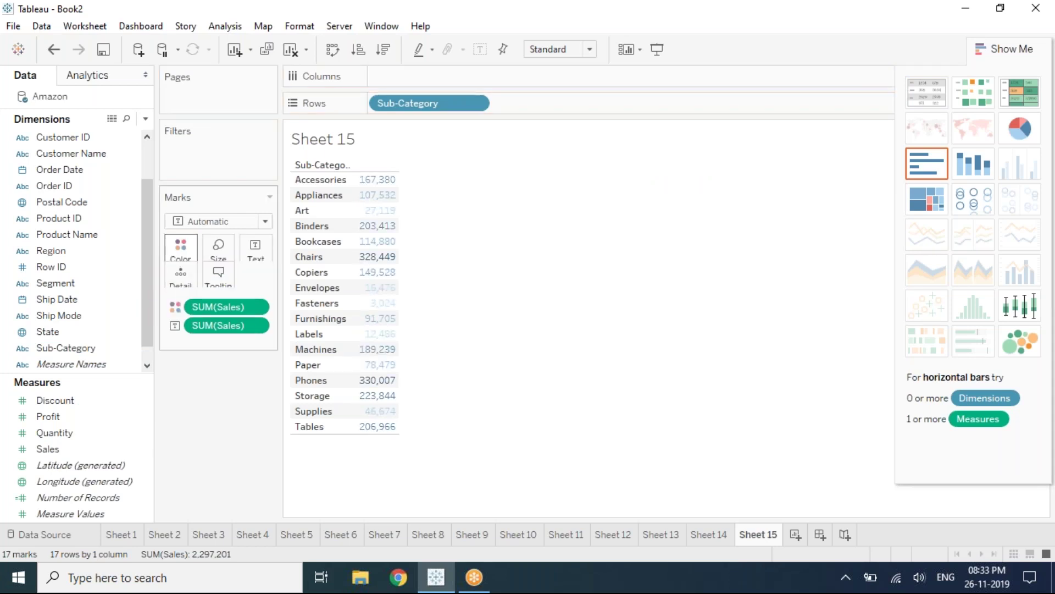
click(270, 223)
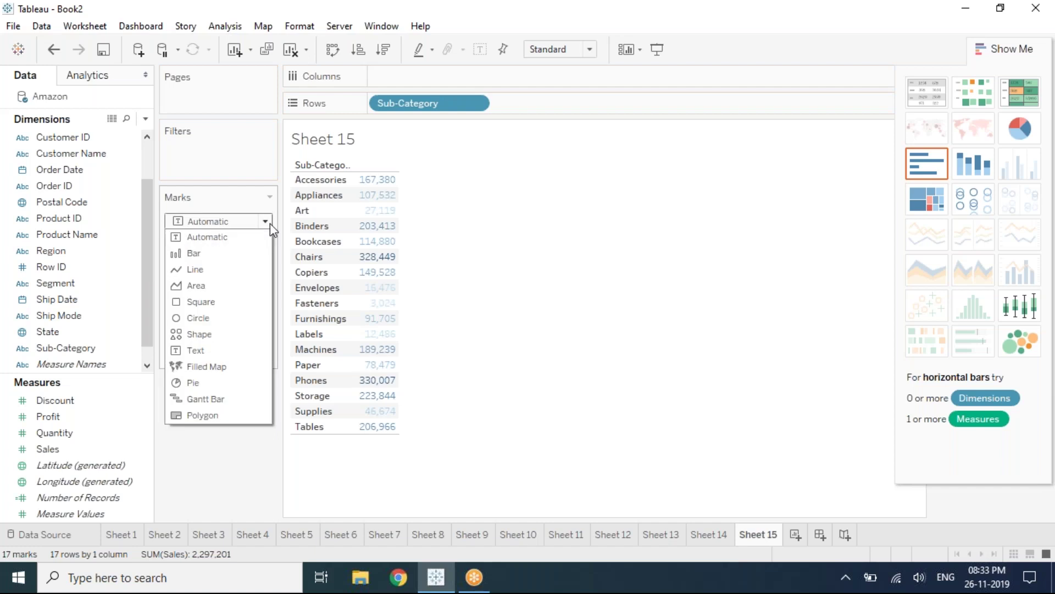
click(242, 302)
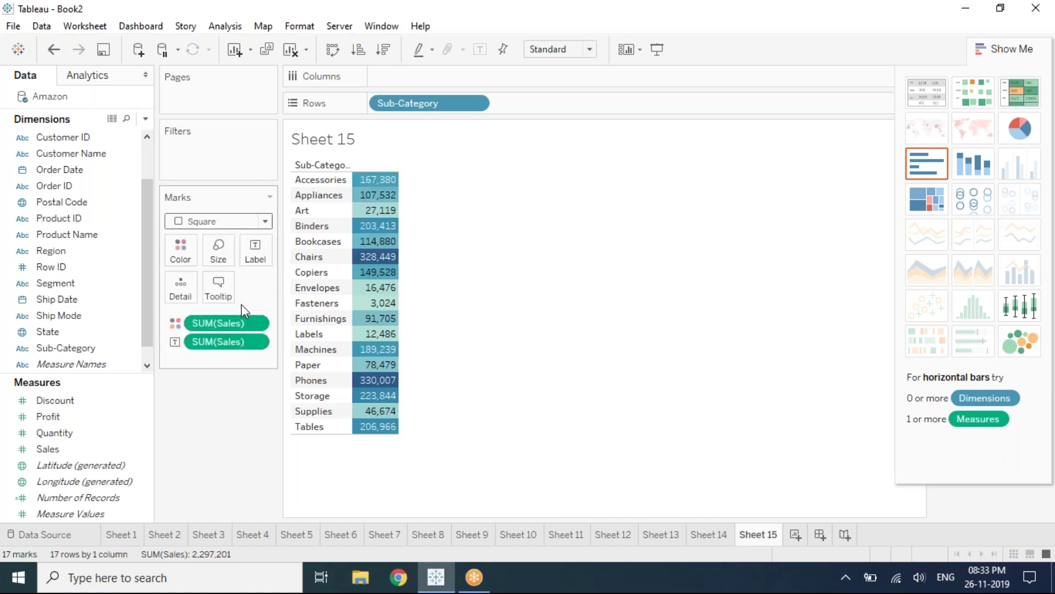
- Try the Circle mark type on the Sheet 15 highlight table
click(266, 222)
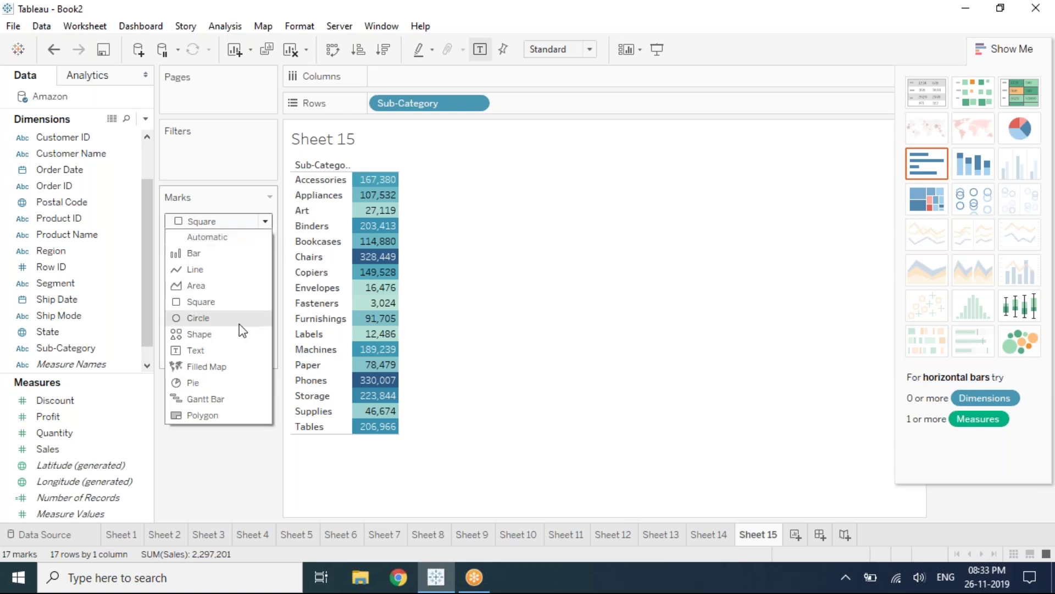
click(239, 325)
click(265, 221)
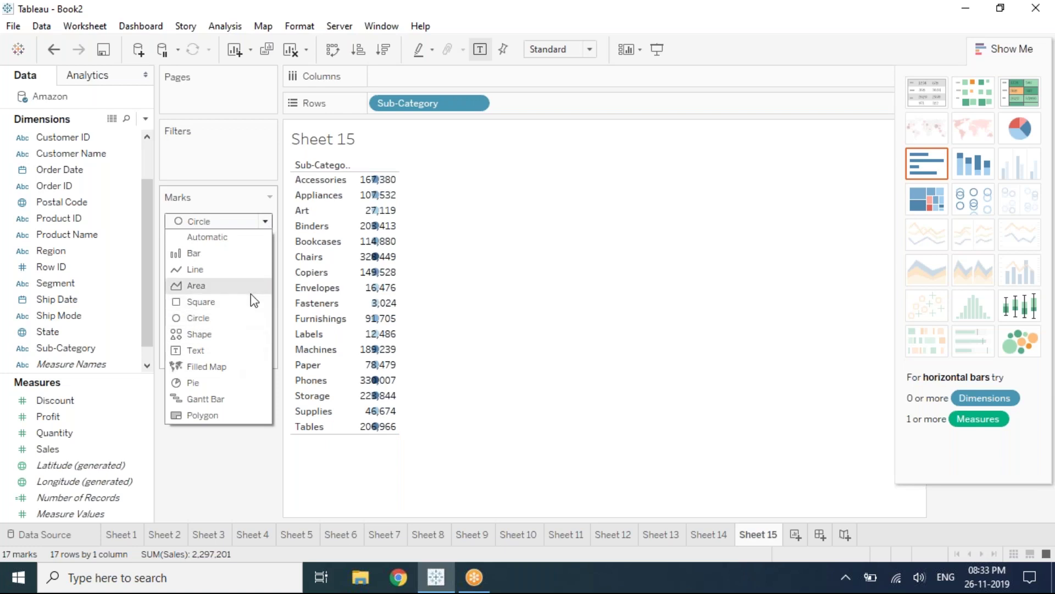
key(Escape)
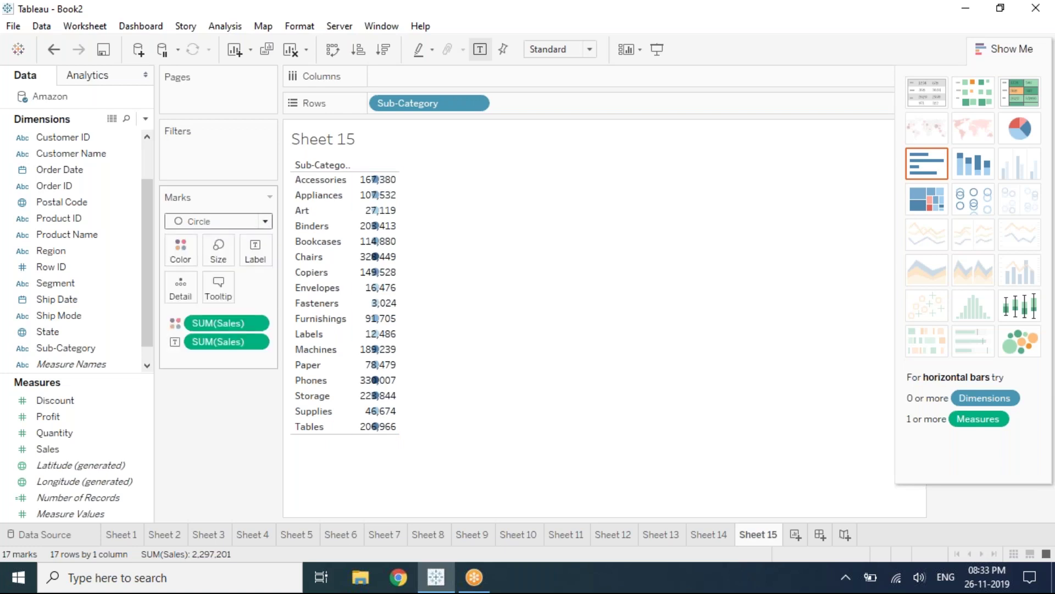
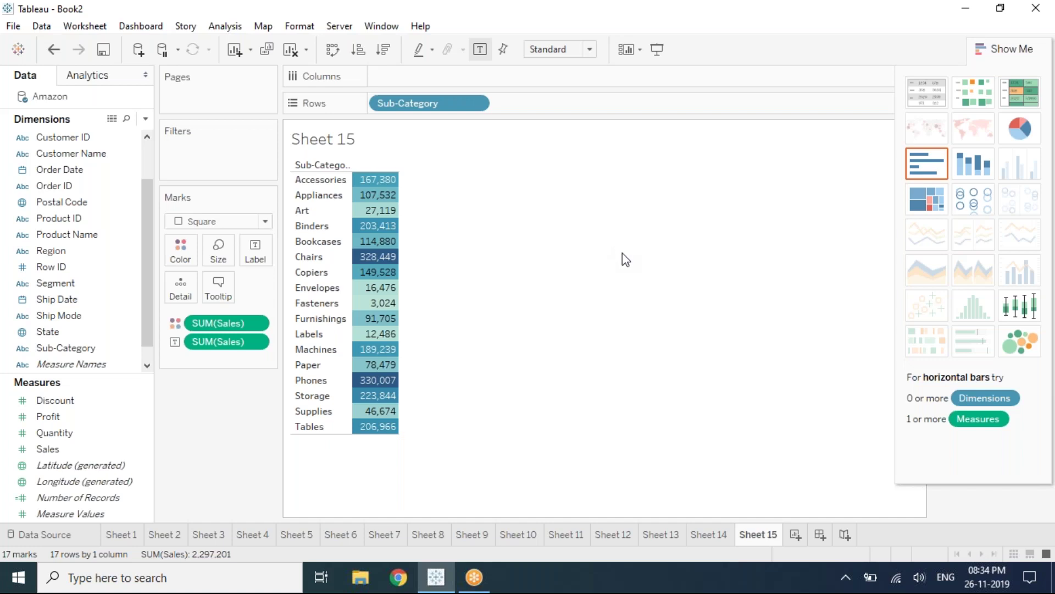
- Add a new worksheet and create a map by automatically placing State
click(723, 540)
click(758, 534)
key(ctrl+m)
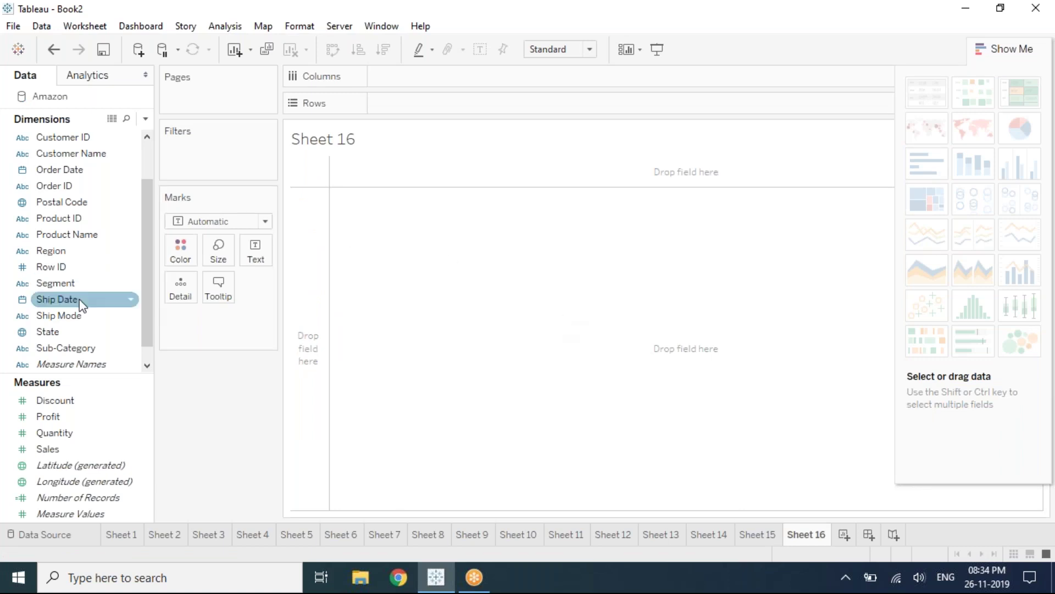
click(49, 332)
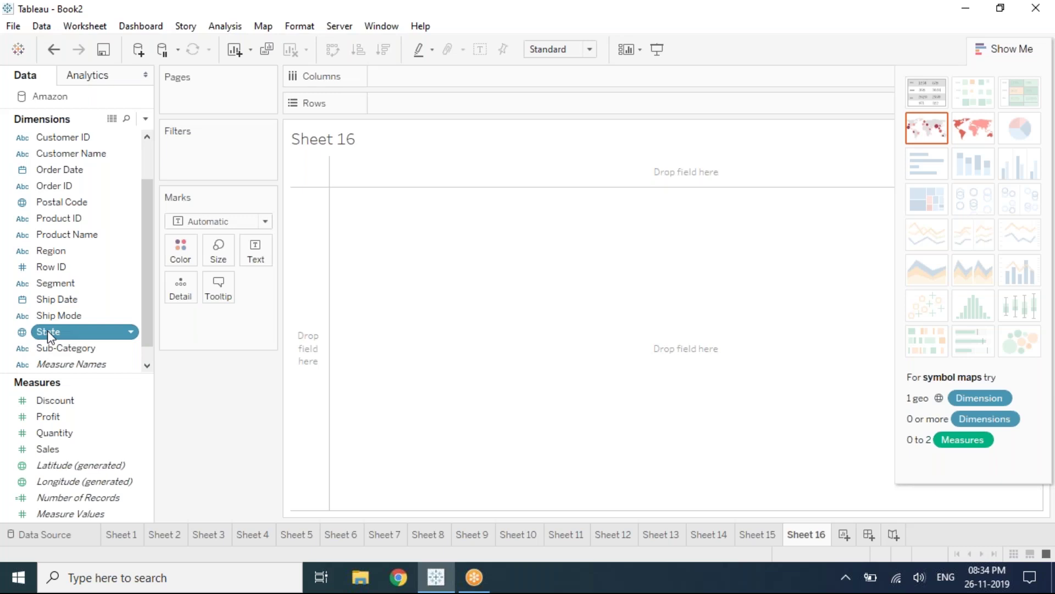
double_click(48, 332)
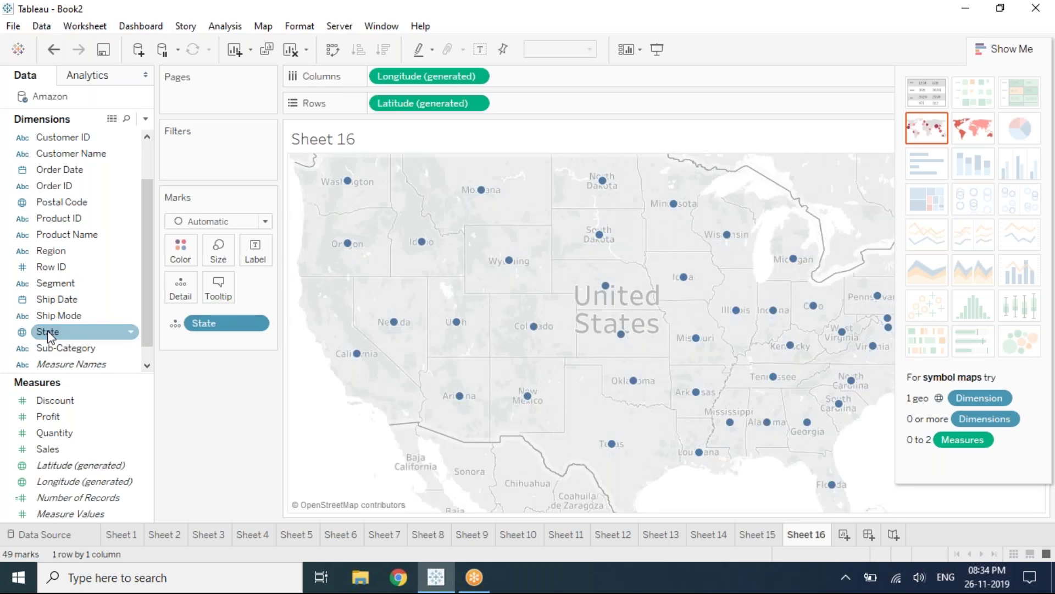
- Color the states on the map by Profit and show the mark labels
drag(48, 416, 458, 296)
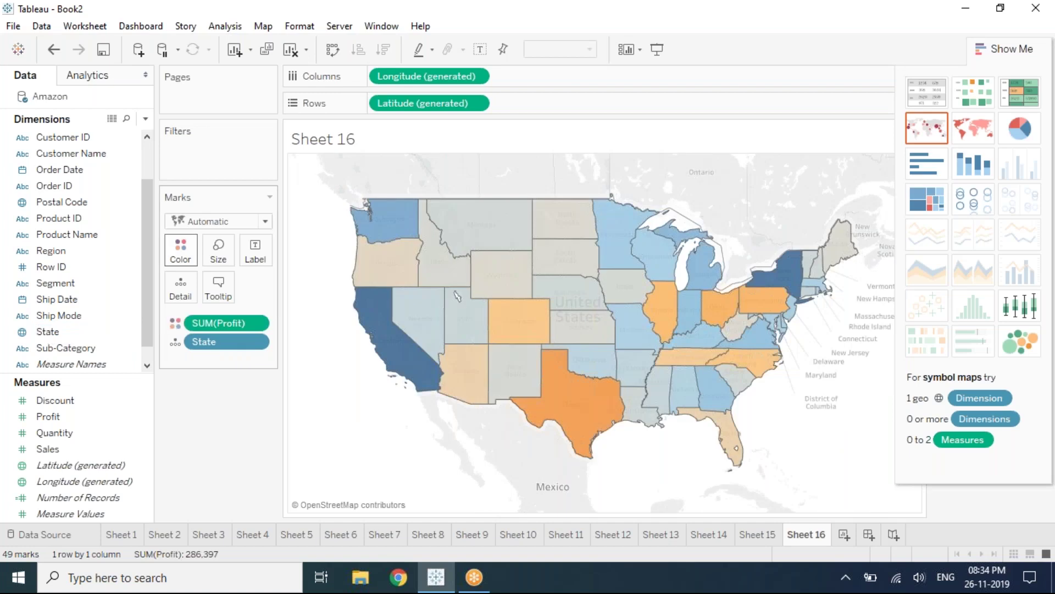
click(480, 50)
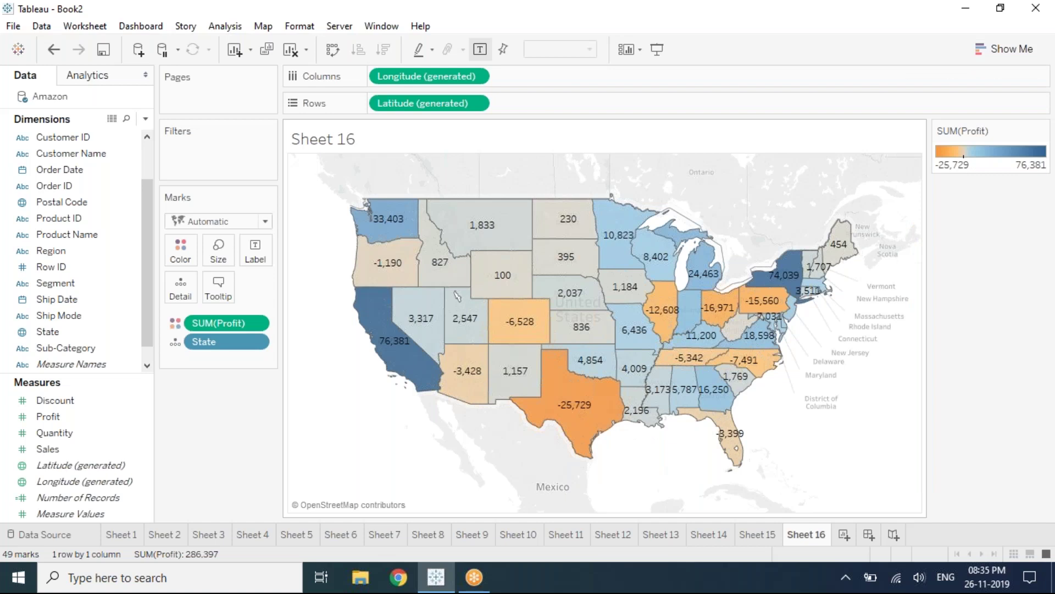
mouse_move(583, 428)
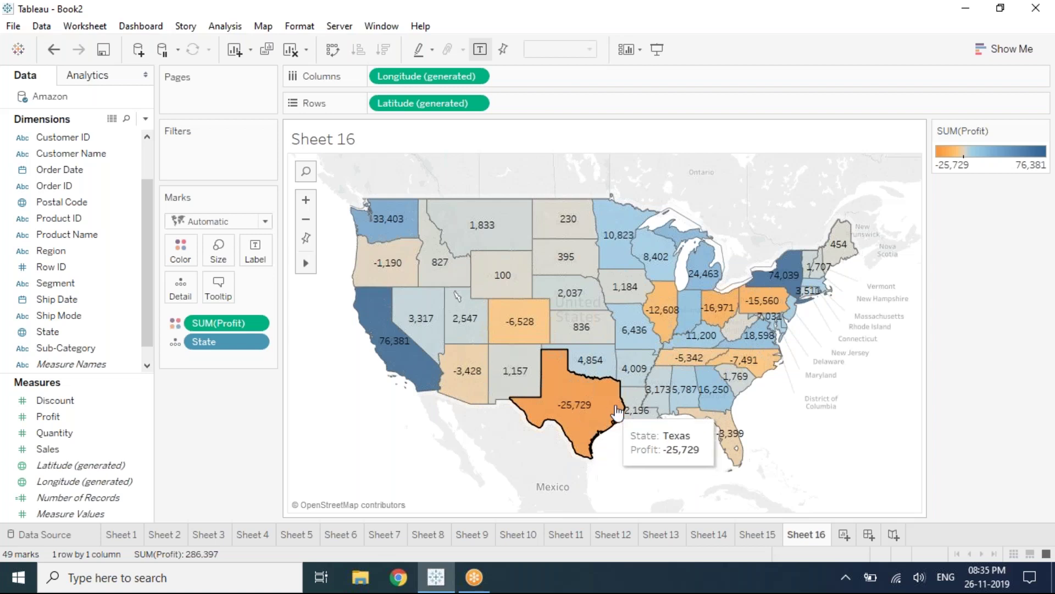
mouse_move(629, 410)
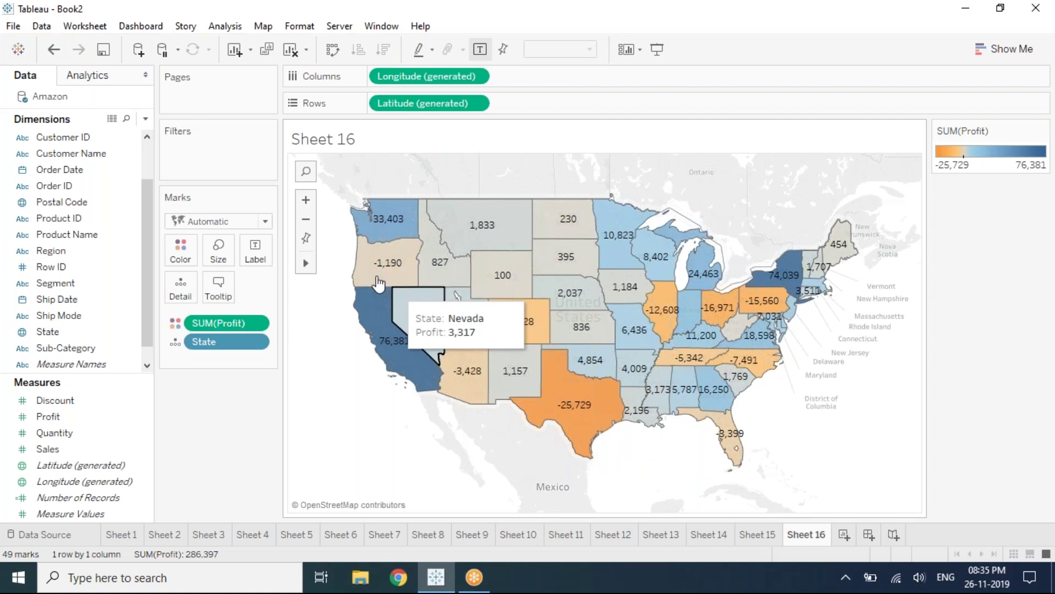
- Change the map's Profit color palette to Red-Green Diverging
click(181, 252)
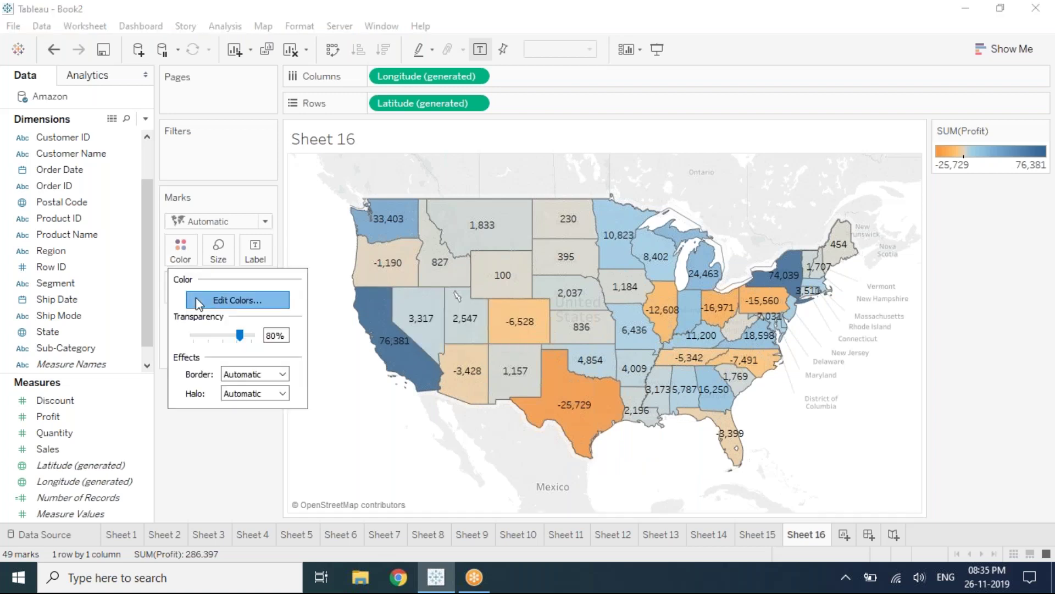
click(196, 299)
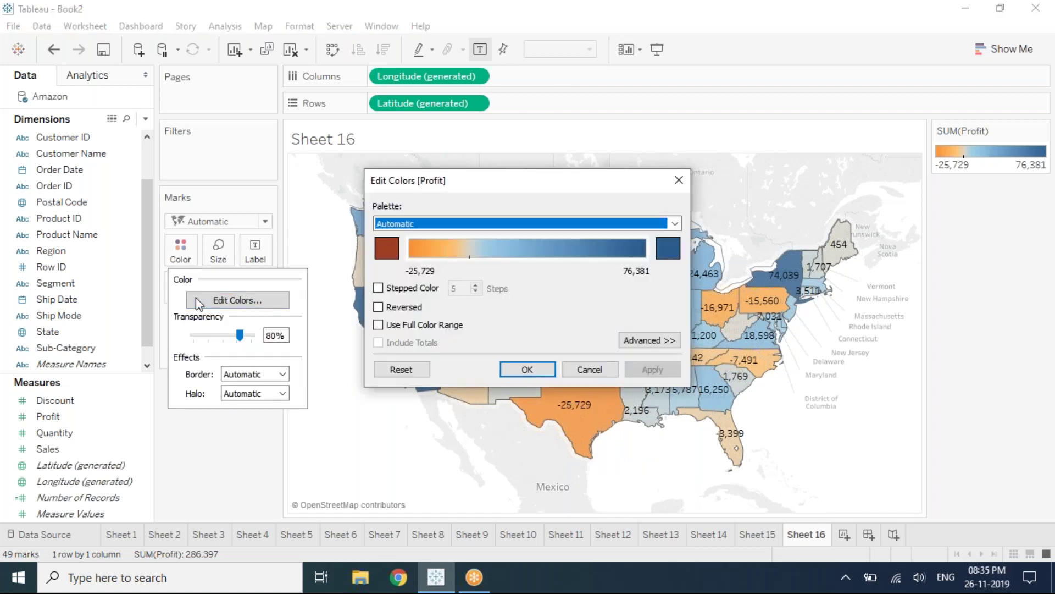
click(550, 224)
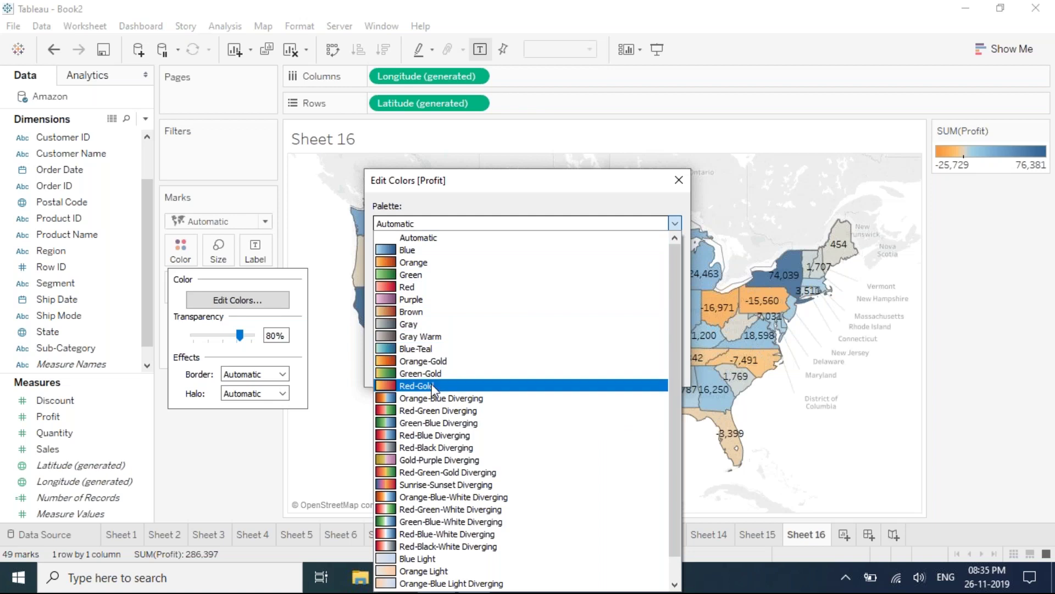
click(432, 413)
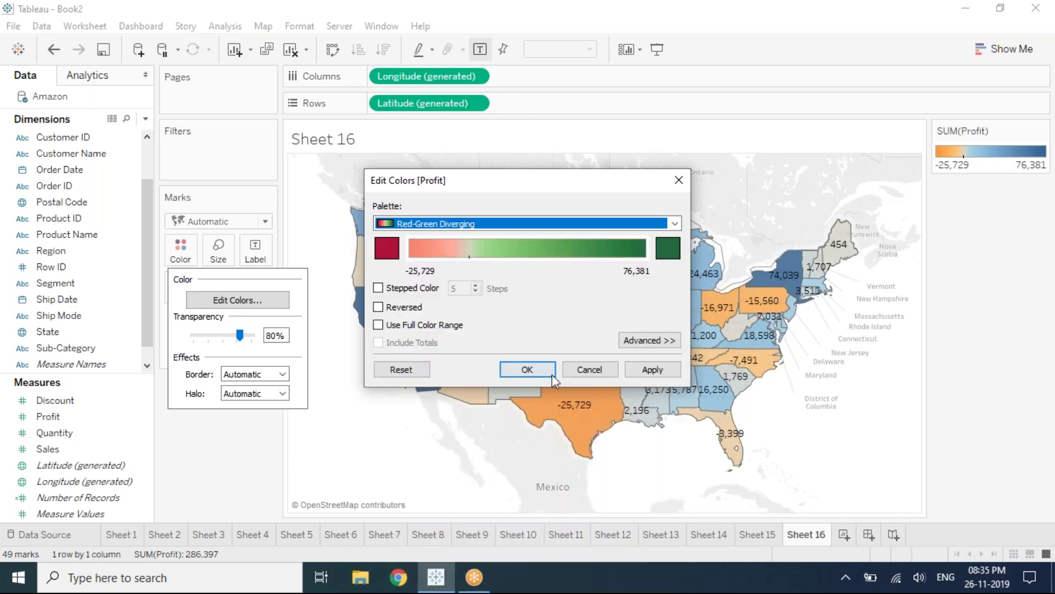
click(664, 373)
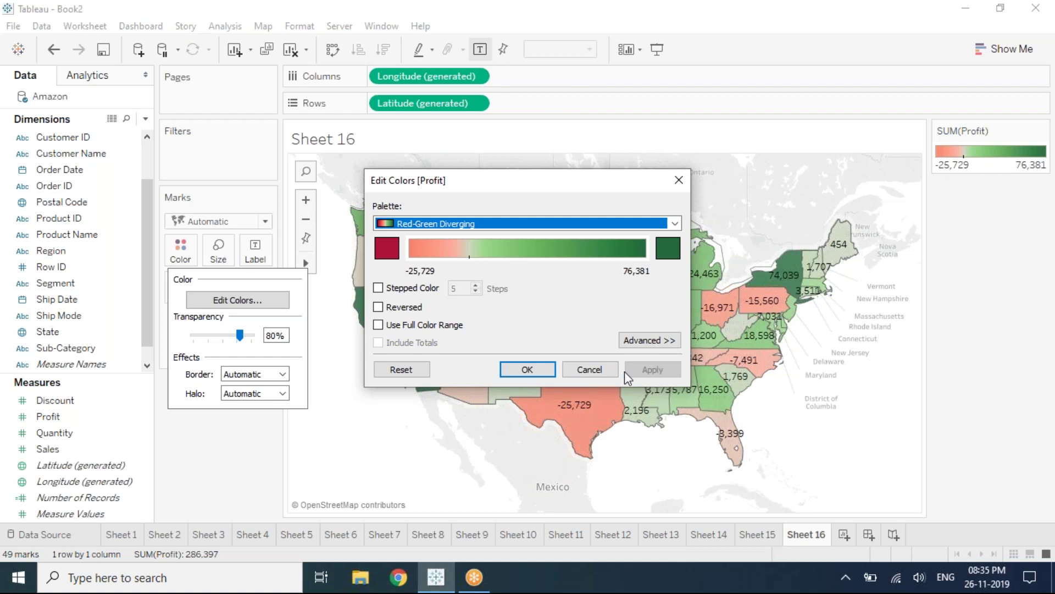
key(Return)
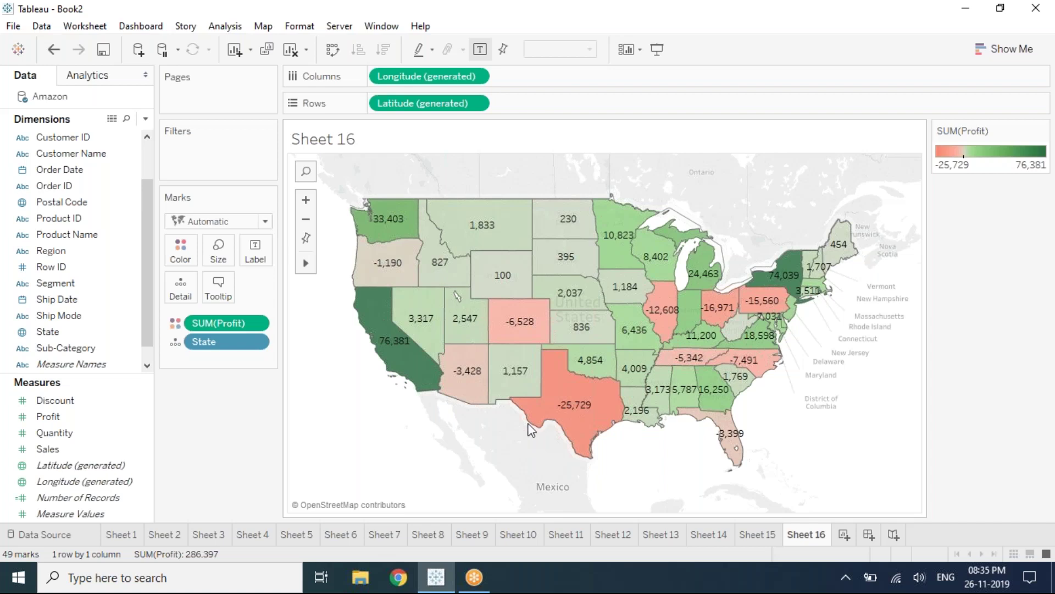
- Add State to the map's labels so each label includes the state name
mouse_move(530, 426)
mouse_move(494, 357)
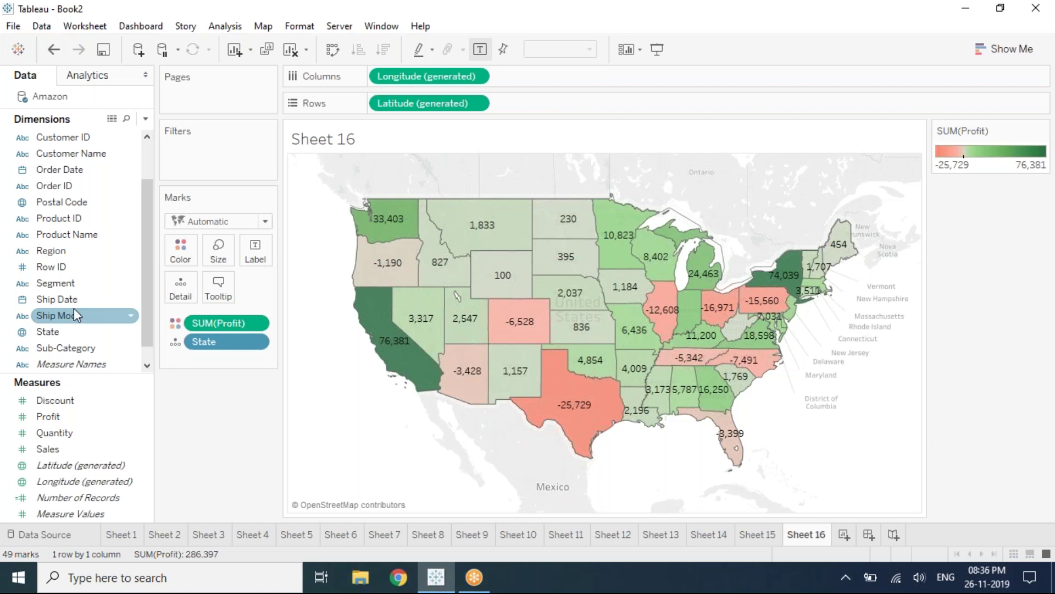
drag(55, 332, 246, 251)
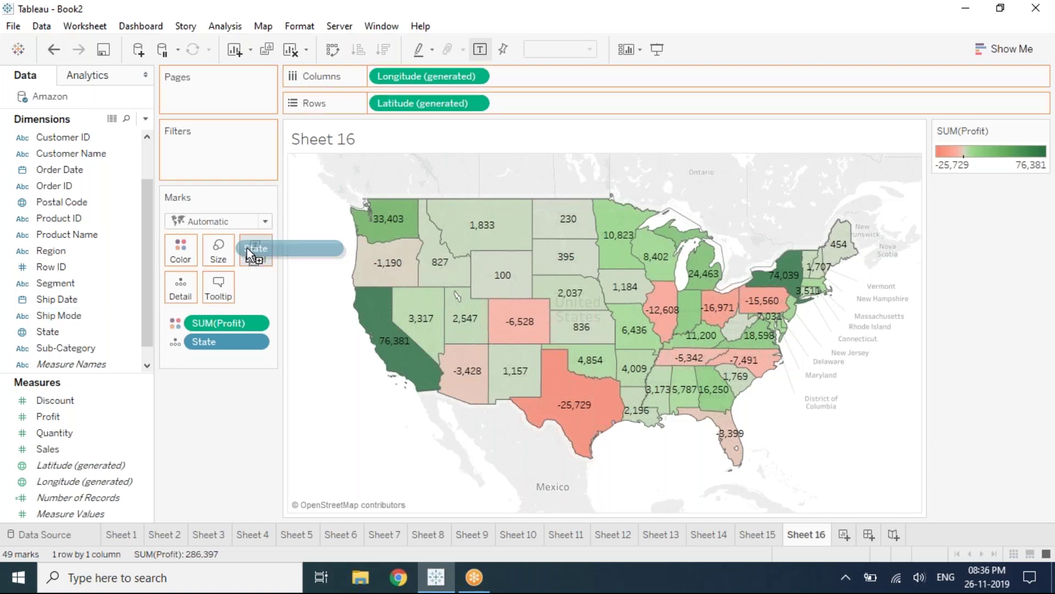
drag(247, 248, 246, 248)
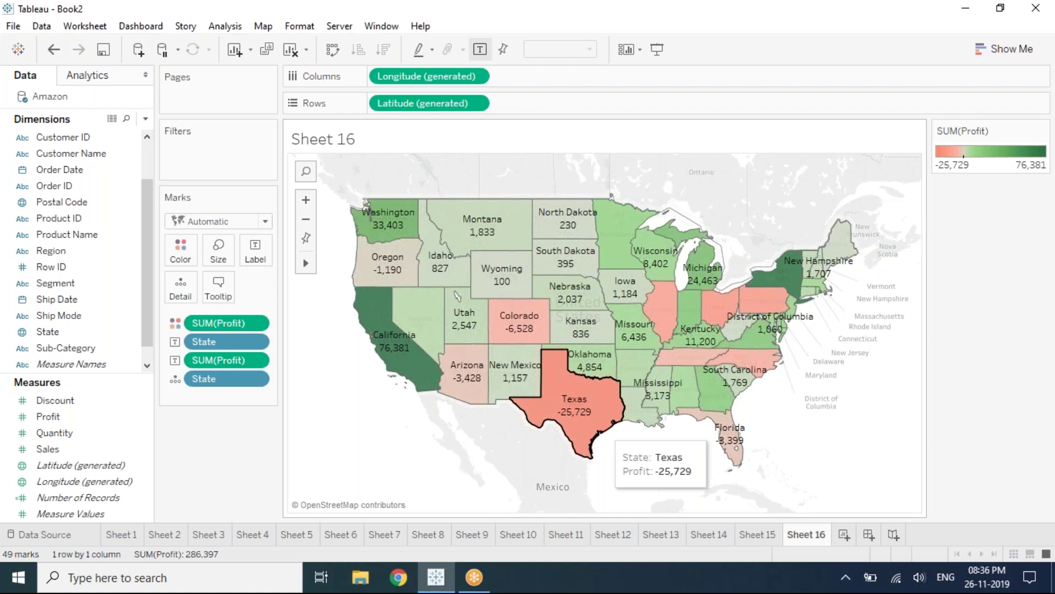
mouse_move(734, 432)
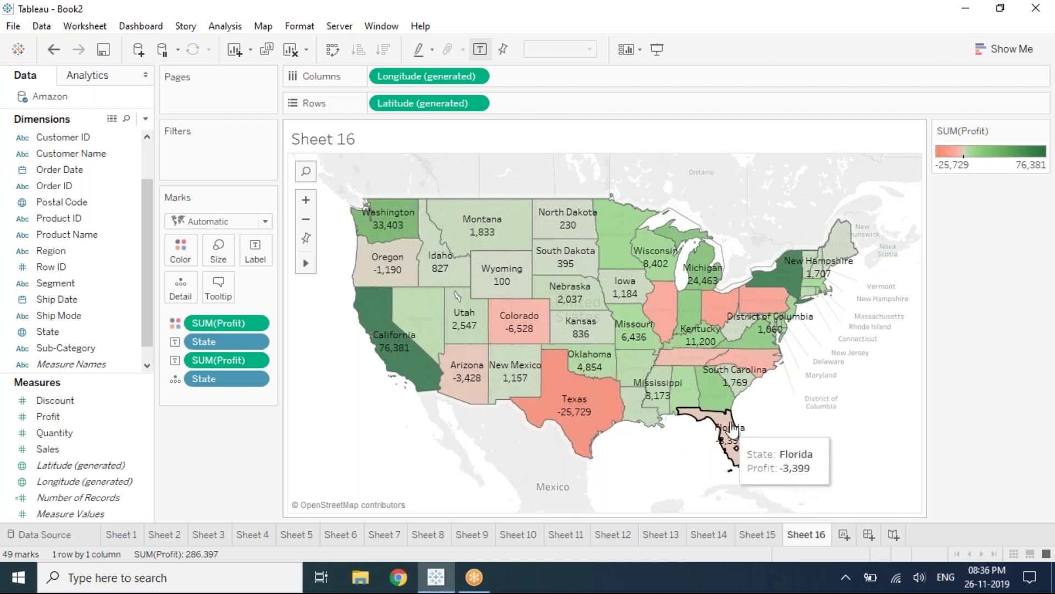
mouse_move(728, 388)
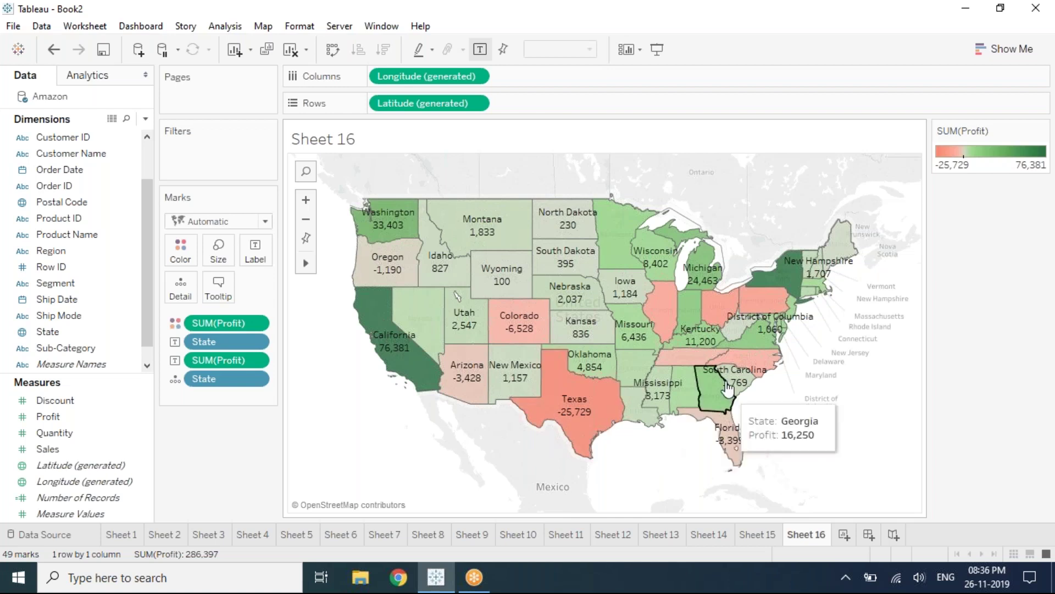
mouse_move(659, 310)
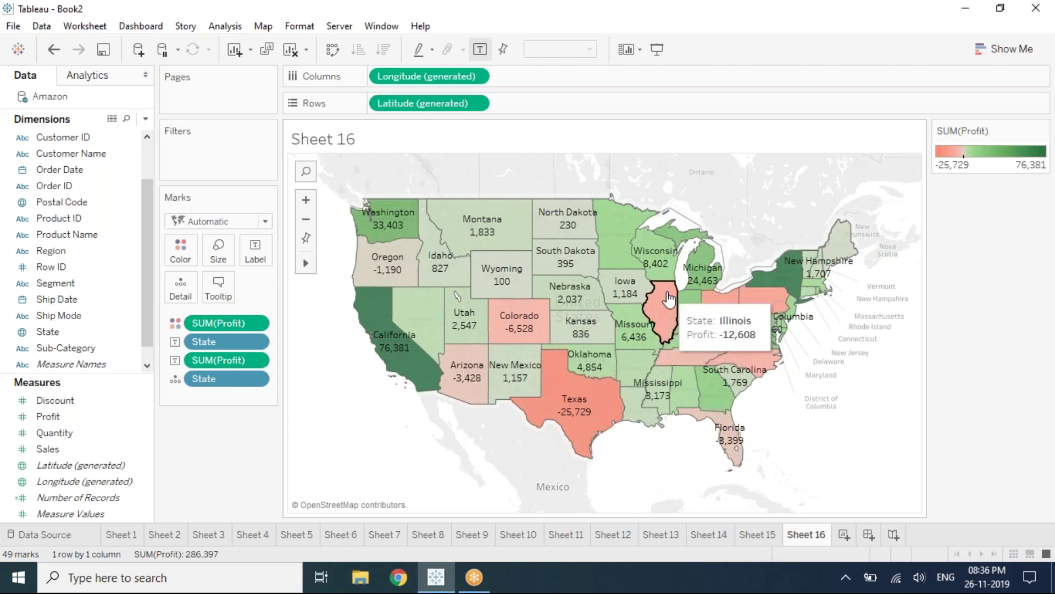
mouse_move(697, 311)
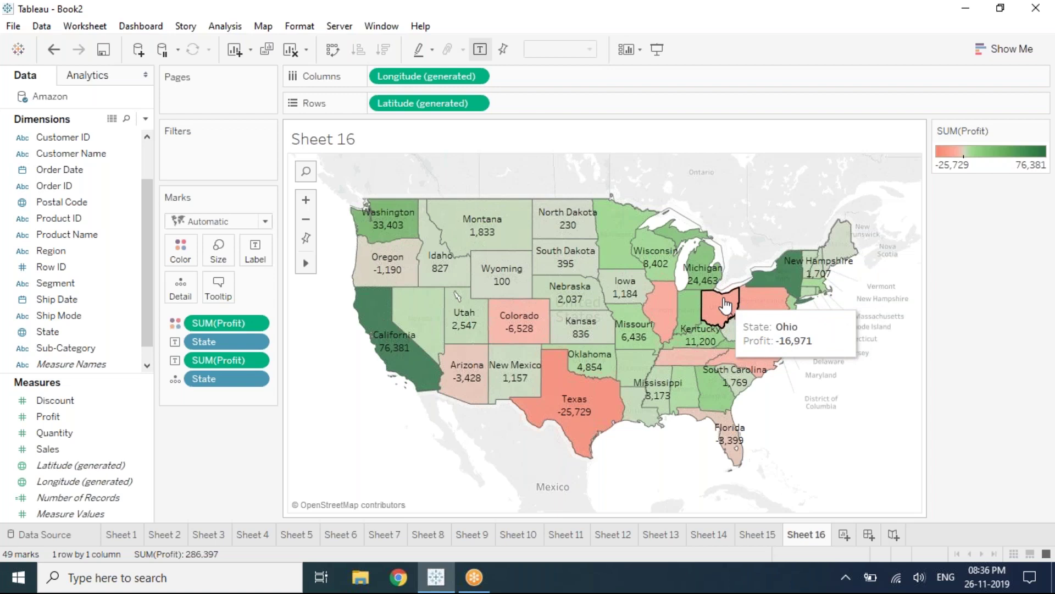
- Add a new worksheet and, after reviewing the Sheet 16 map, build a bar chart with Sub-Category on Columns and Profit on Rows
key(ctrl+m)
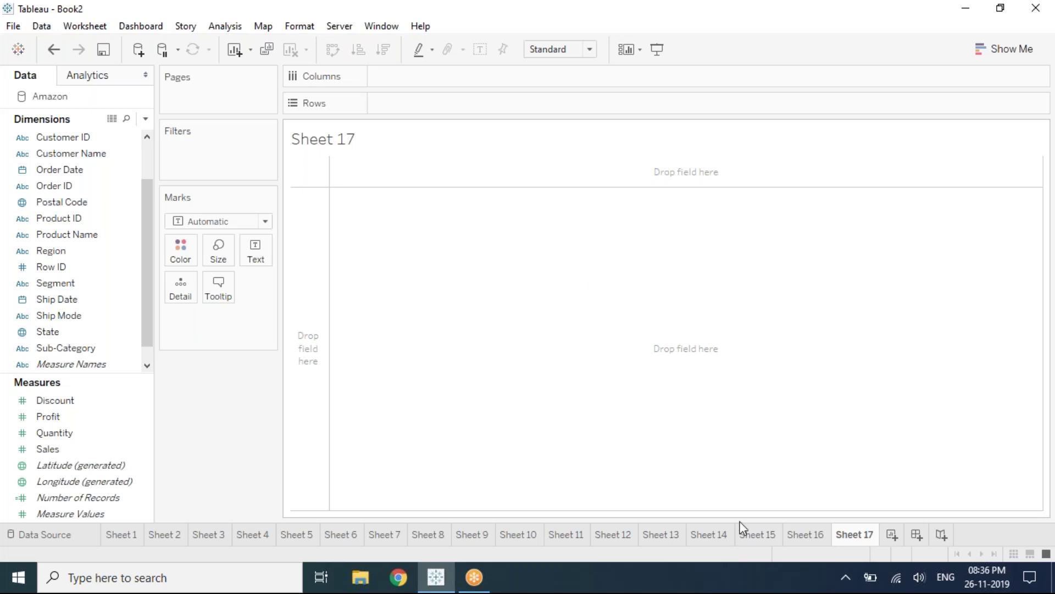
click(806, 535)
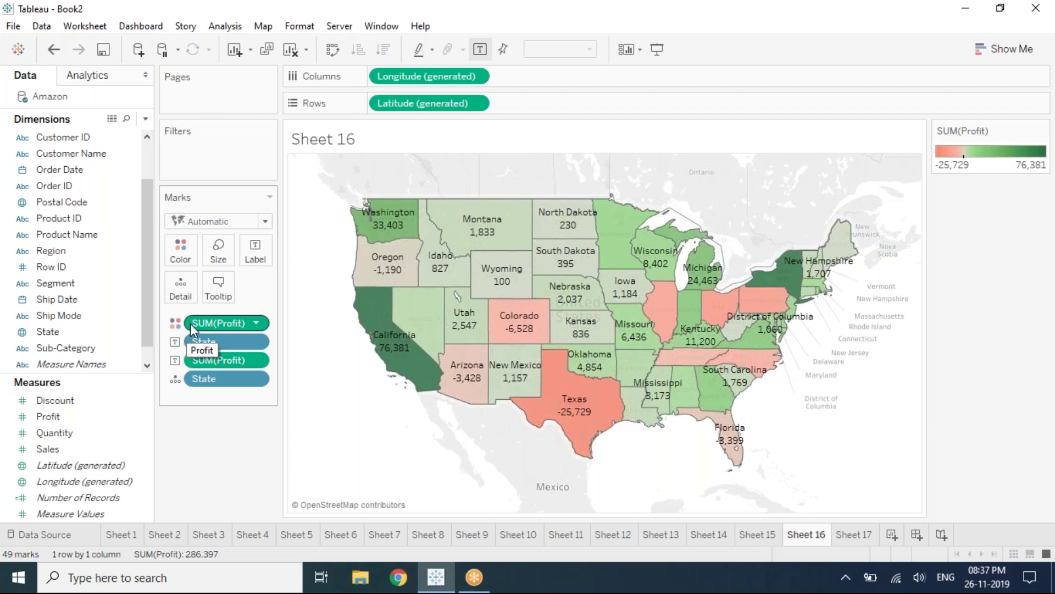
drag(195, 349, 194, 348)
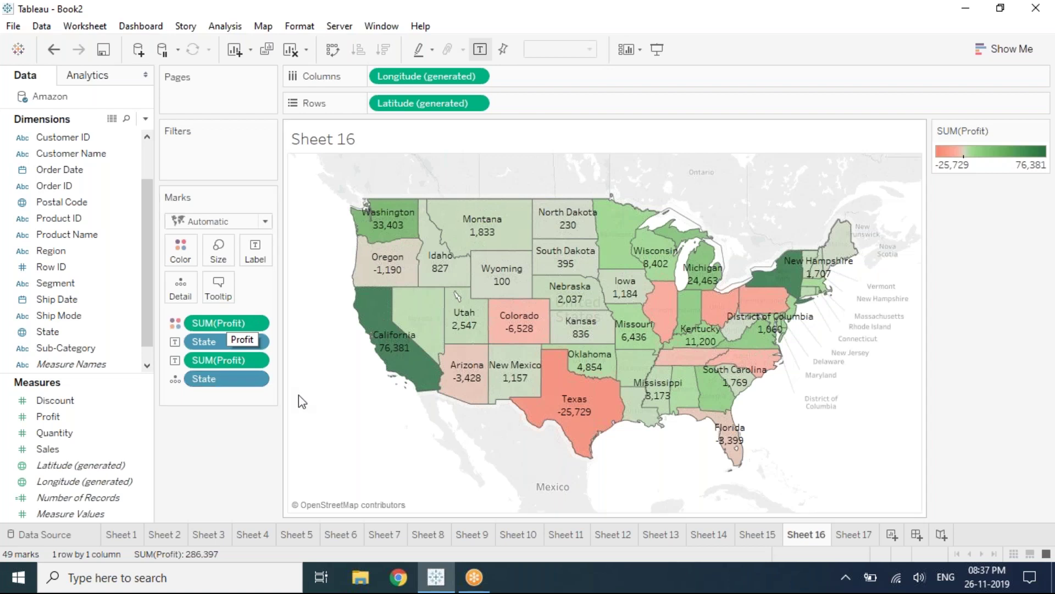
key(ctrl+Tab)
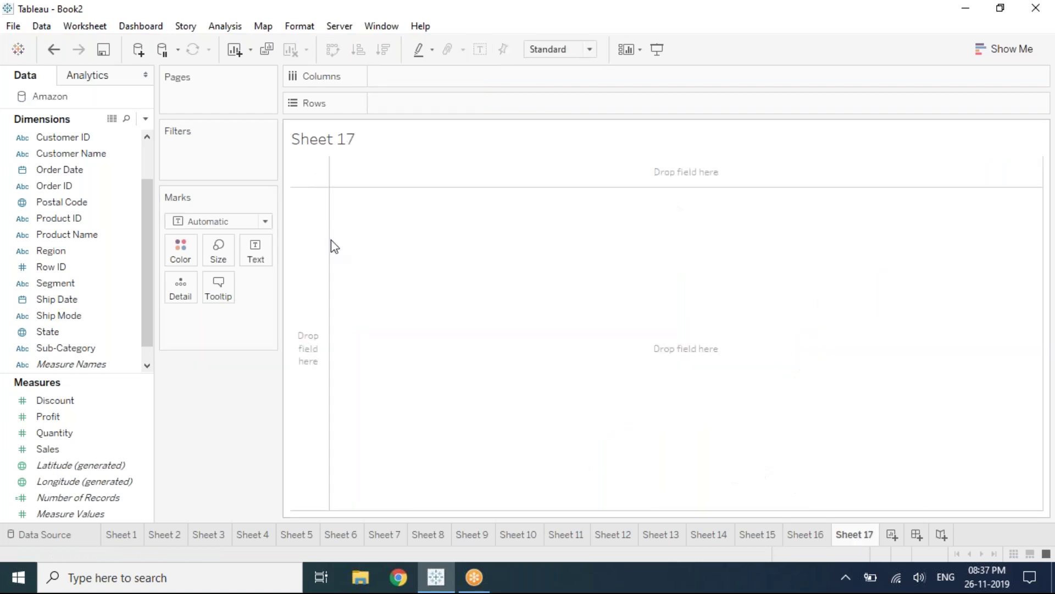
drag(55, 349, 394, 83)
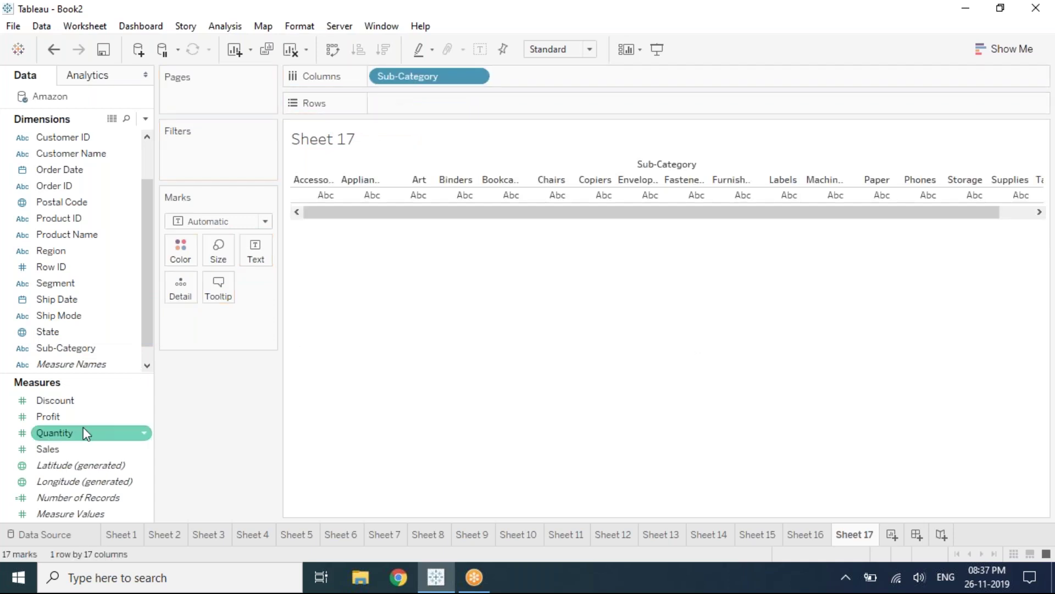
drag(88, 416, 396, 104)
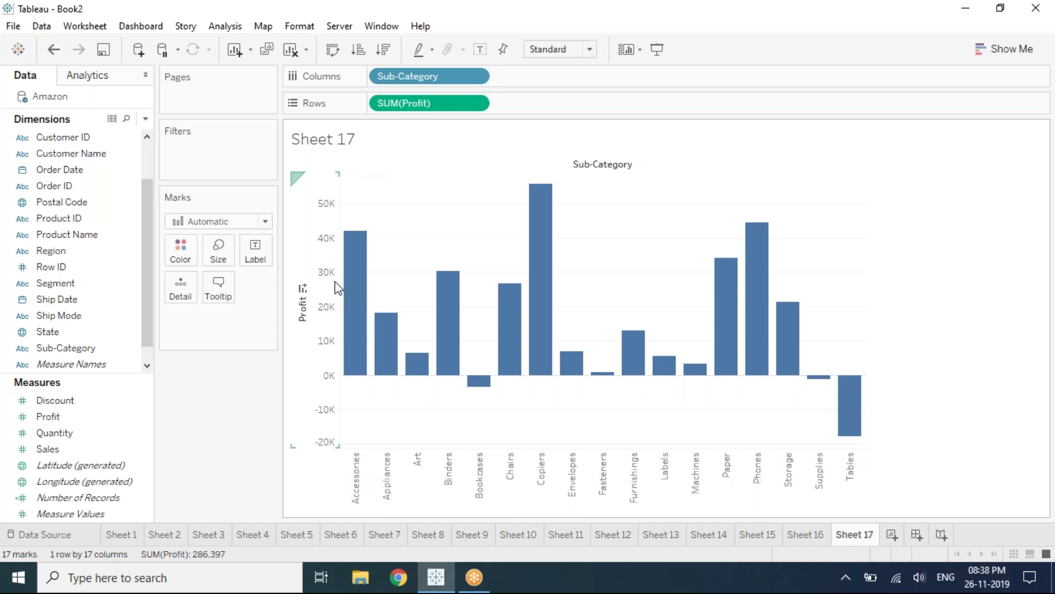
- Sort the sub-category bars by descending Profit and color them by Profit
click(304, 295)
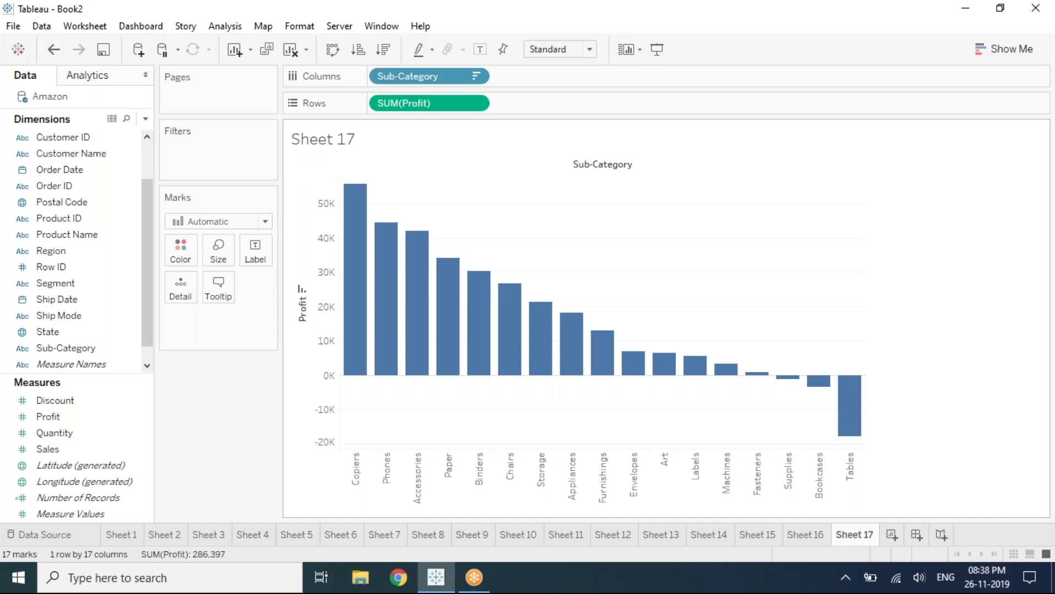
click(55, 416)
drag(55, 417, 180, 253)
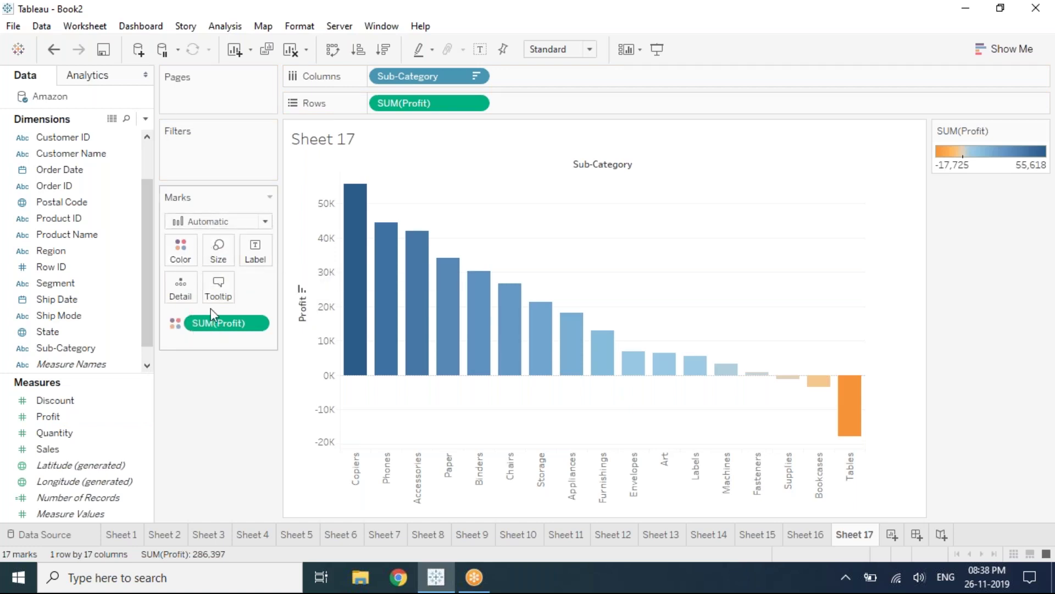
- Change the Profit color palette of the sub-category bars to Red-Green Diverging
right_click(241, 327)
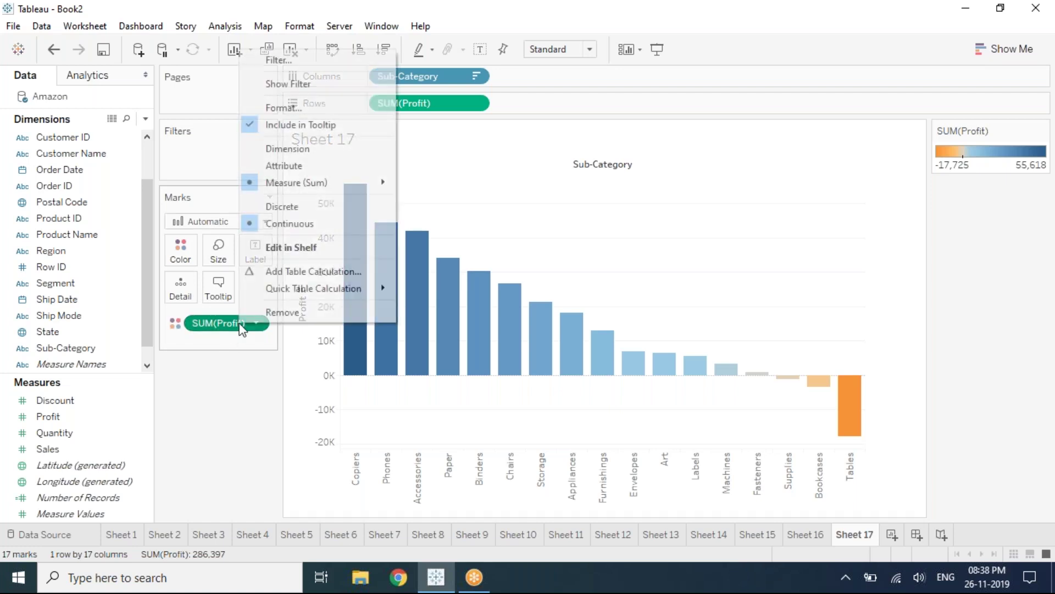
click(183, 257)
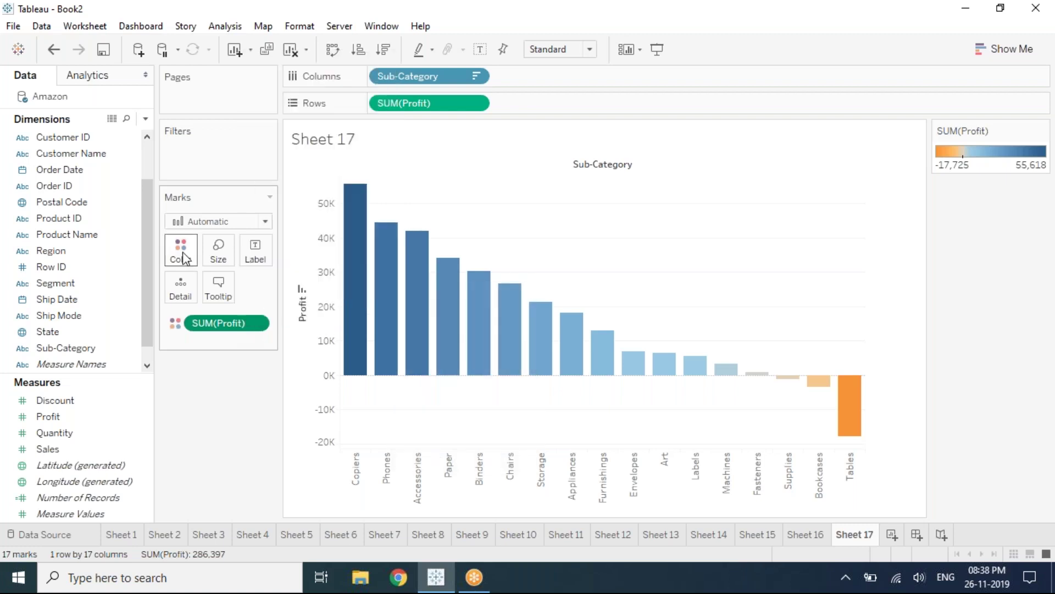
click(183, 258)
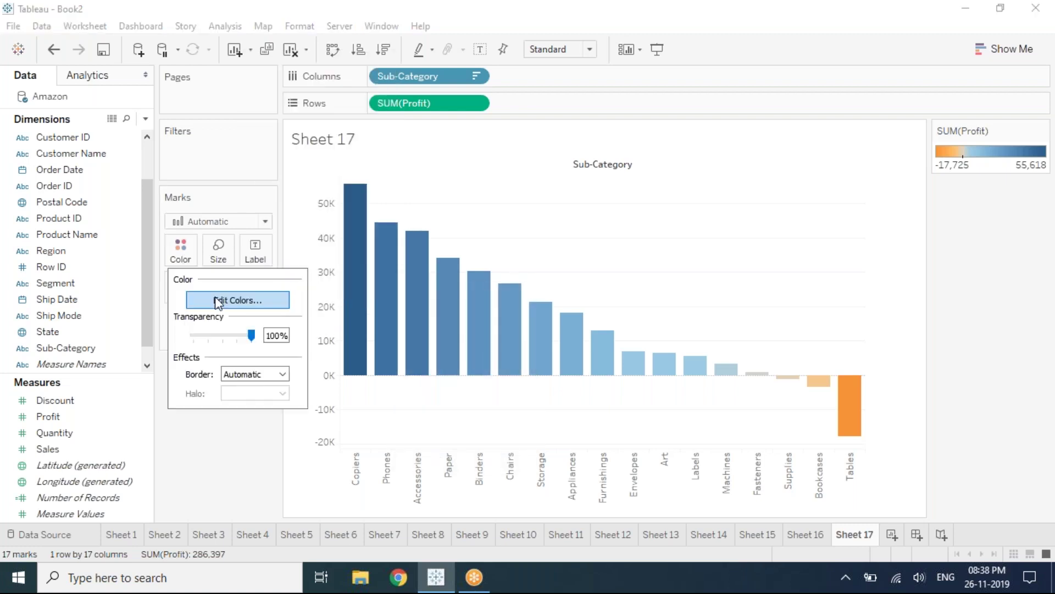
click(218, 301)
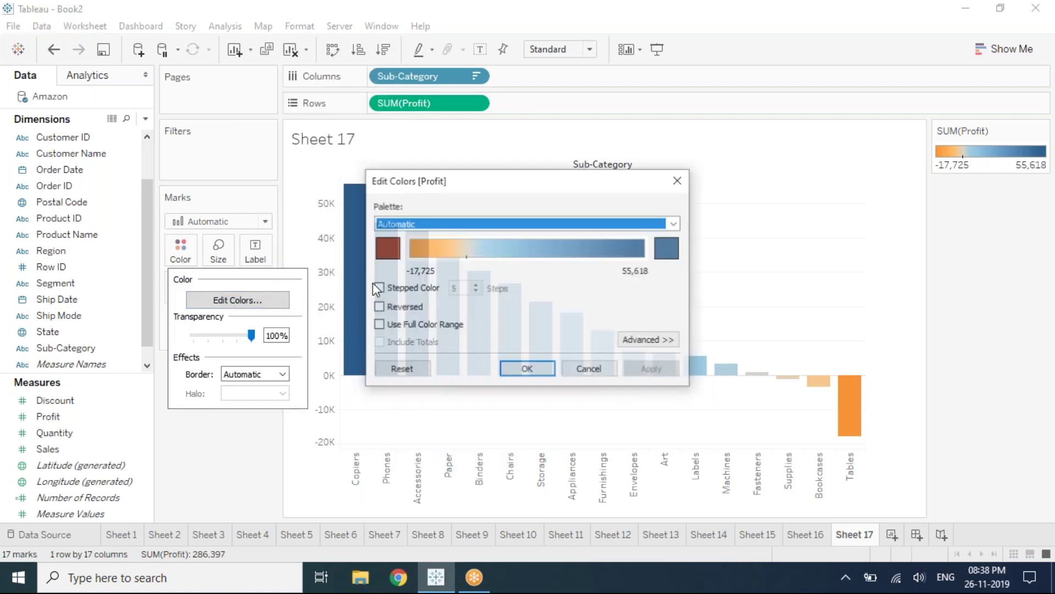
click(453, 225)
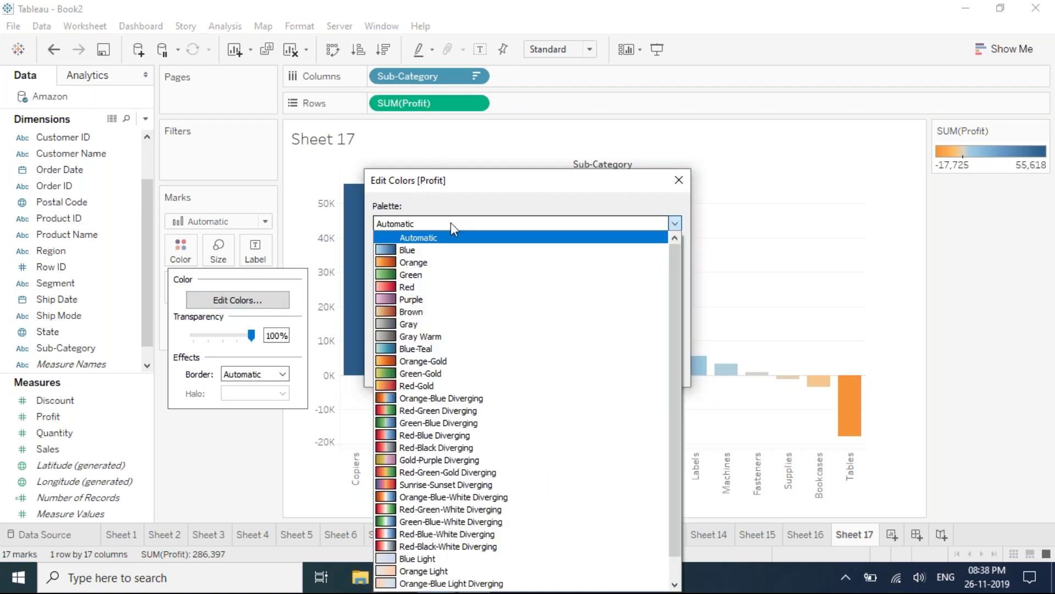
click(451, 409)
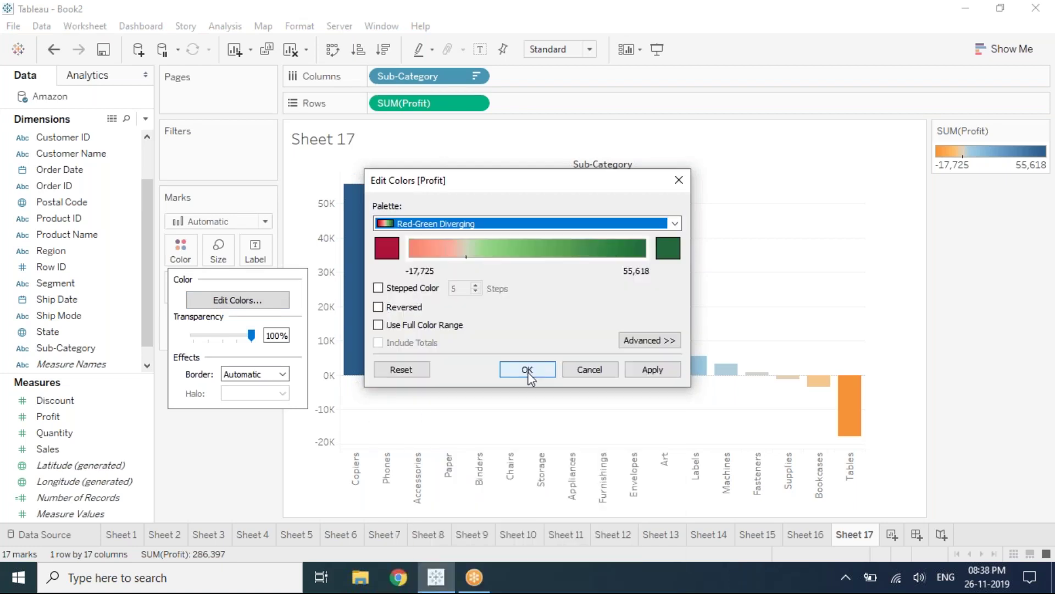
click(527, 370)
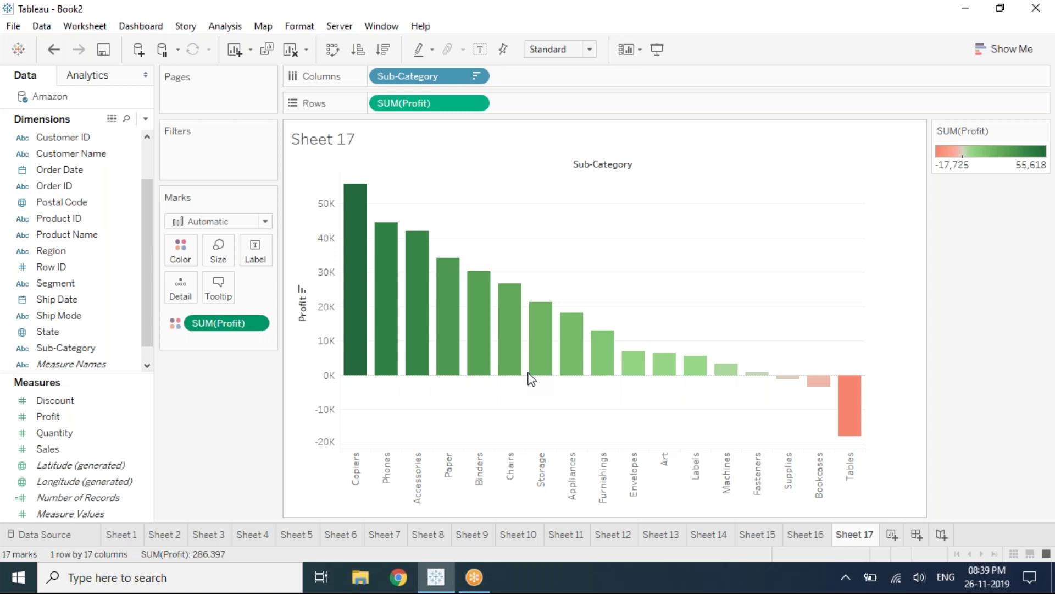
- Add a new worksheet and build a bar chart with Sub-Category on Columns and Sales on Rows
key(ctrl+m)
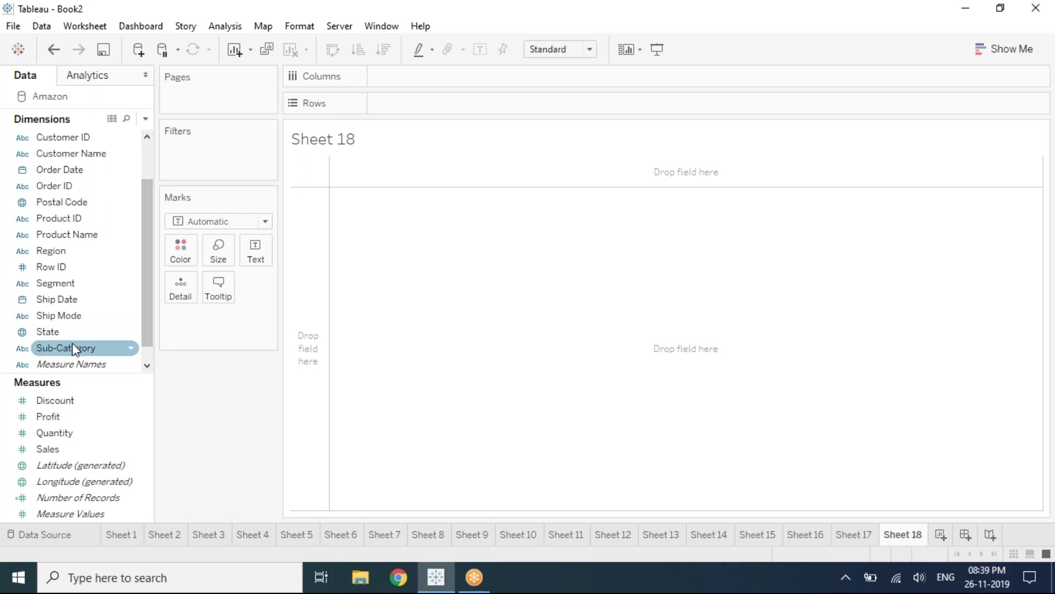
drag(67, 353, 409, 78)
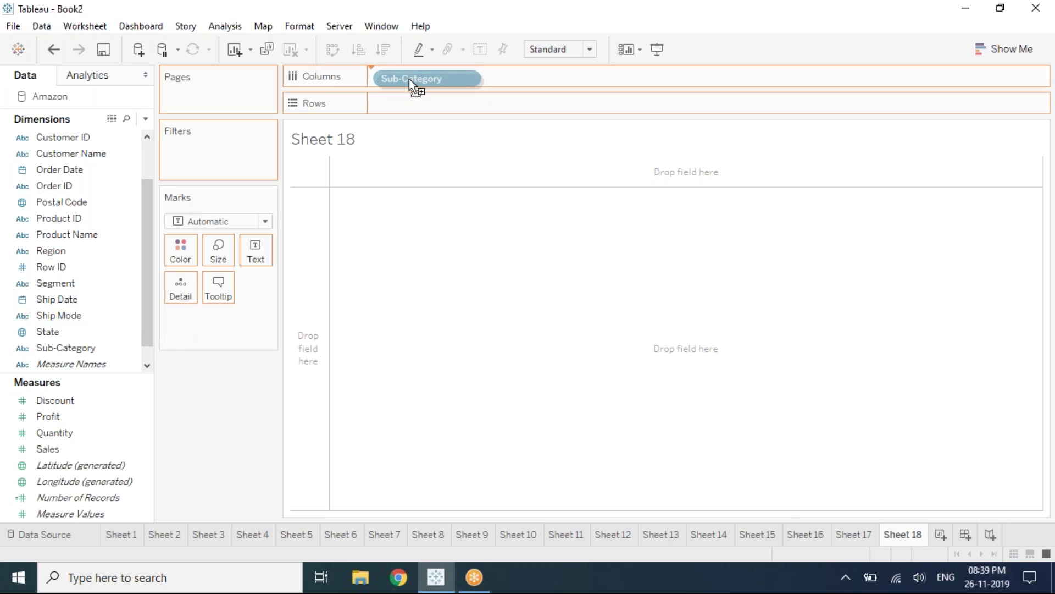
drag(409, 78, 409, 78)
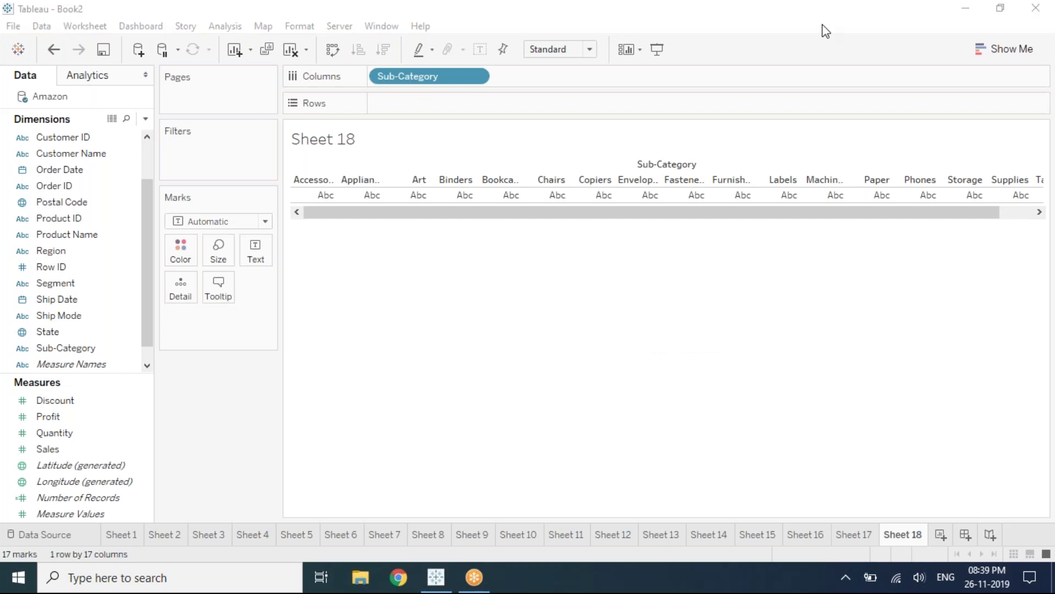
drag(48, 449, 404, 102)
- Cycle the Sales axis sort through descending, ascending and unsorted, ending with the sub-category bars in descending order
click(302, 290)
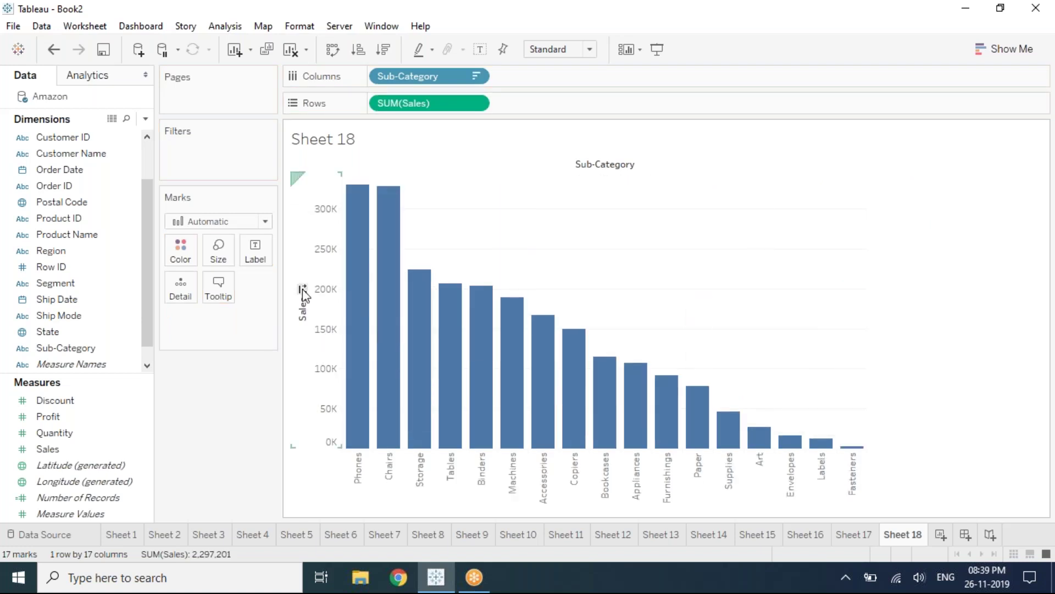
click(302, 289)
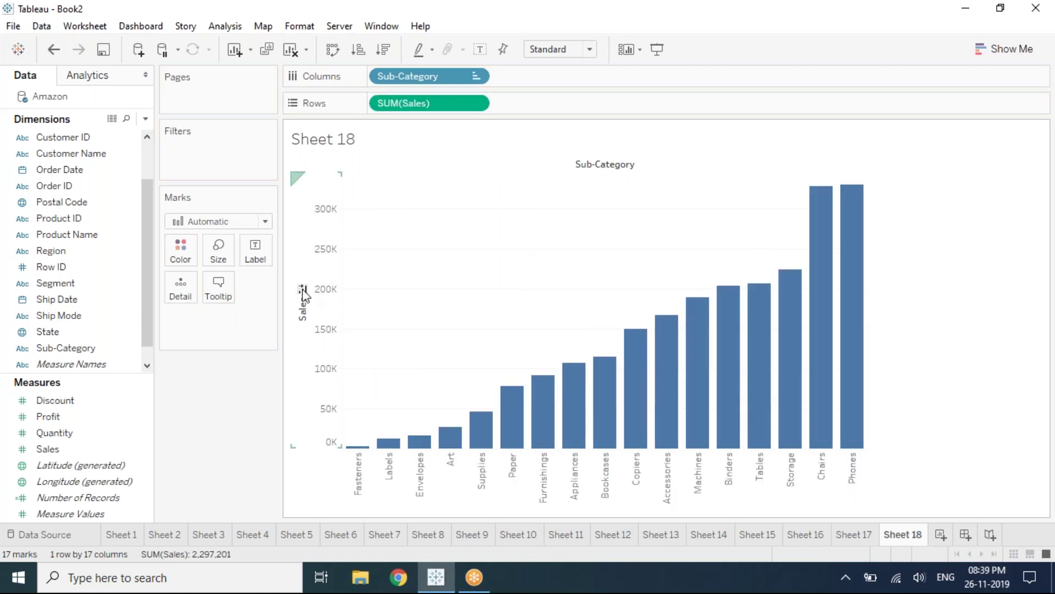
click(302, 290)
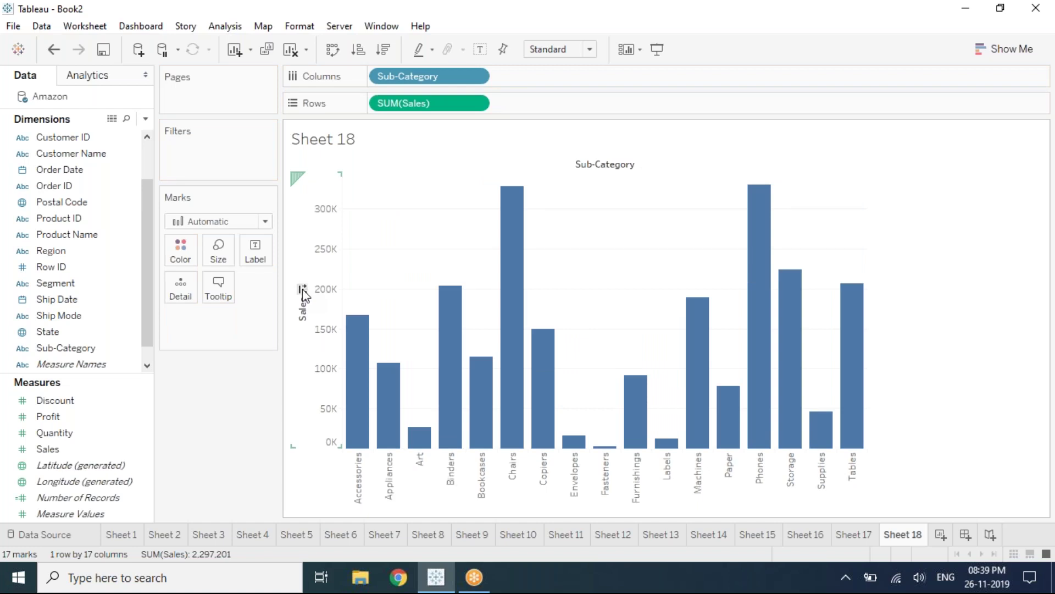
click(302, 290)
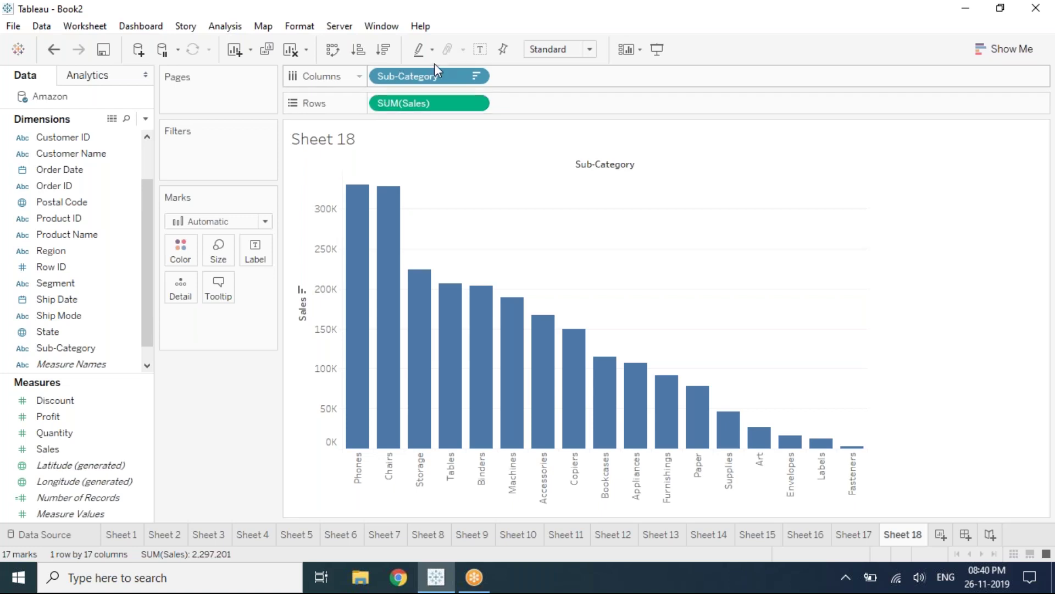
- Alternate the Sub-Category sort by Sales between ascending and descending, finishing on descending
click(383, 54)
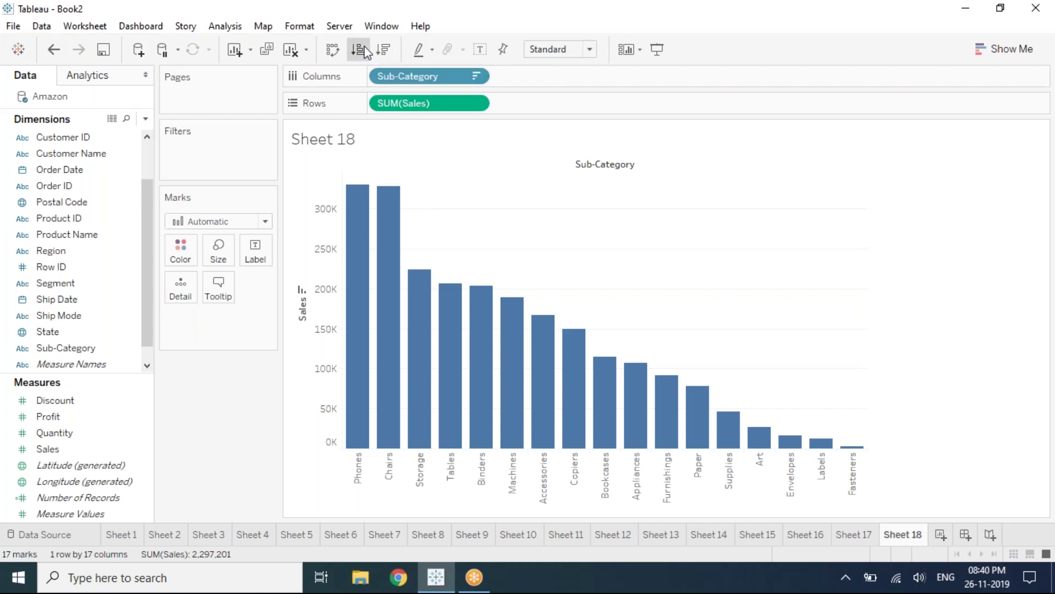
click(359, 50)
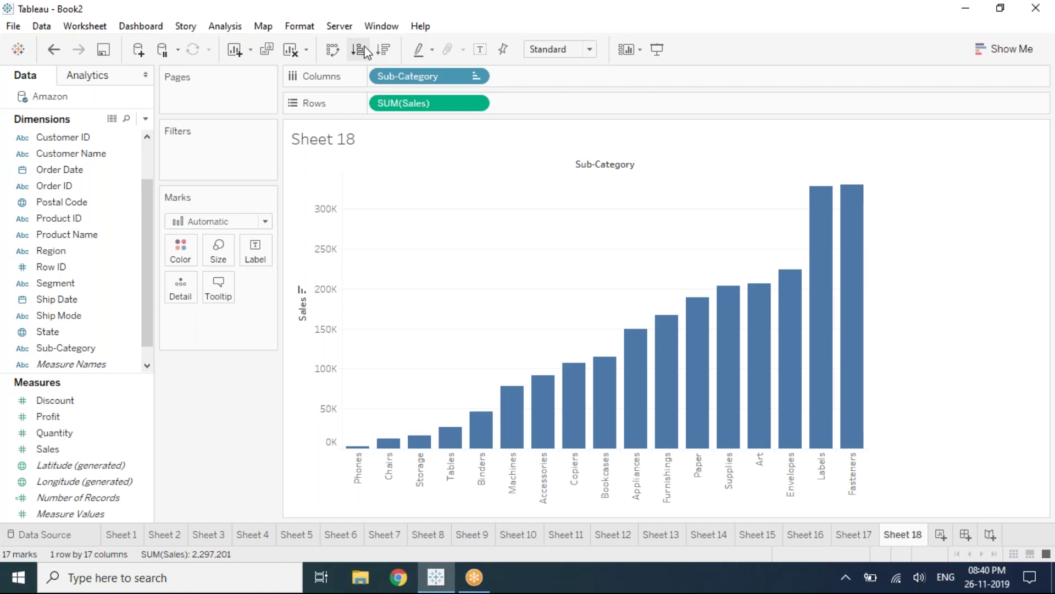
click(382, 52)
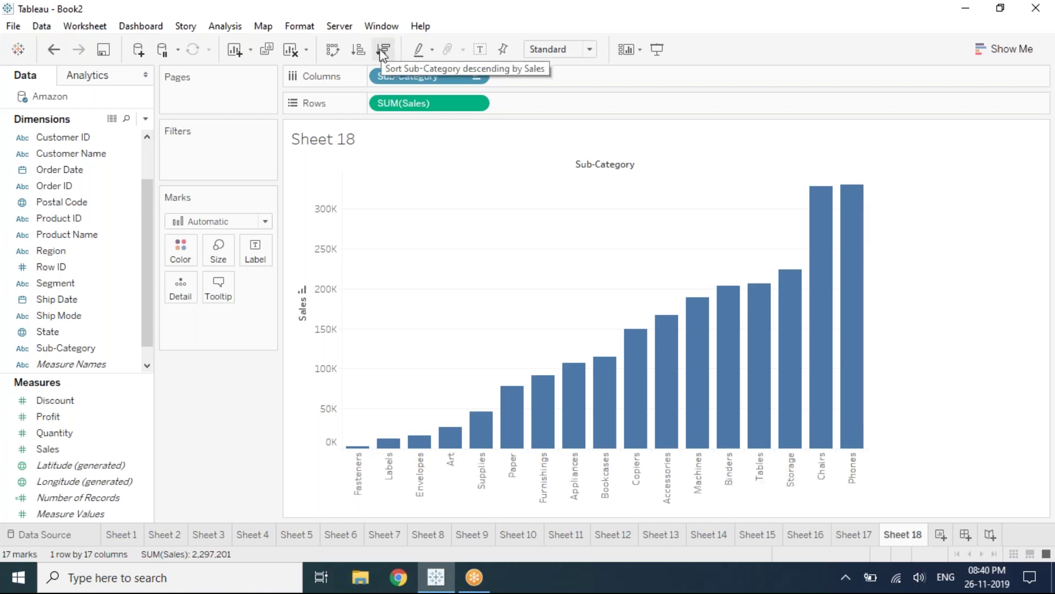
click(382, 52)
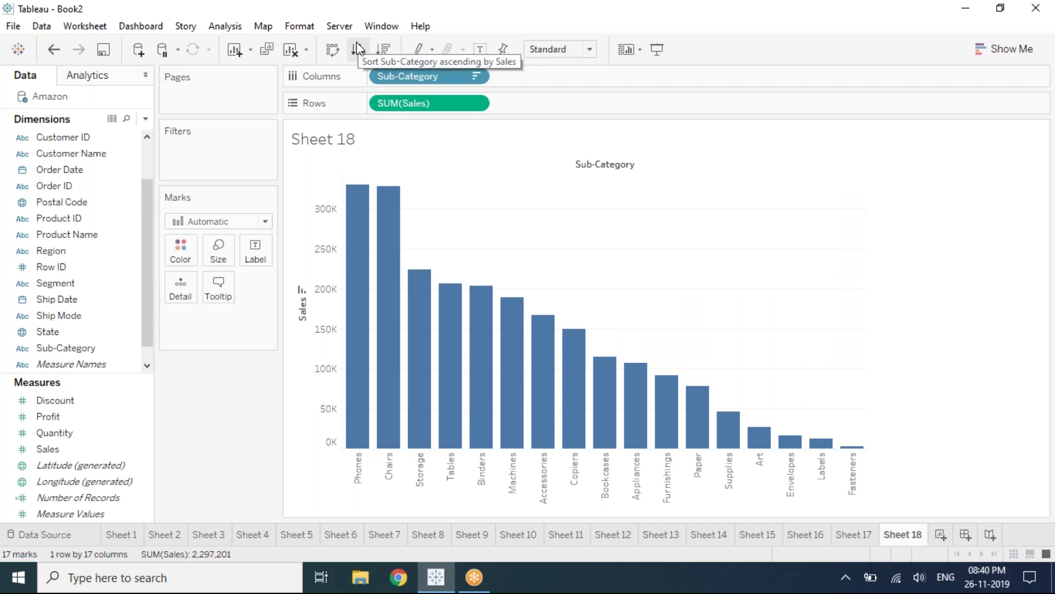
click(359, 49)
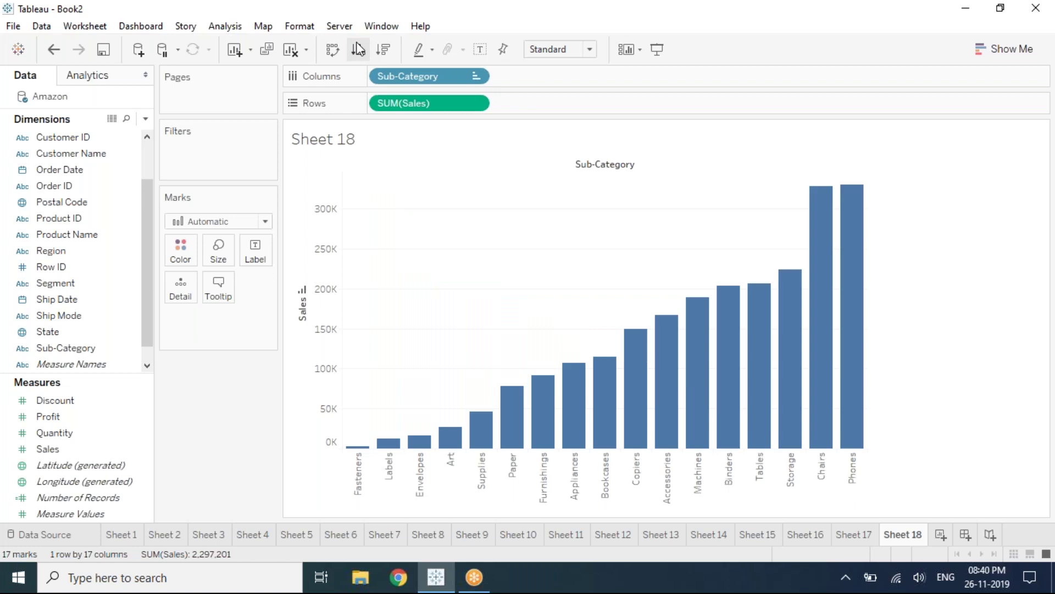
click(383, 50)
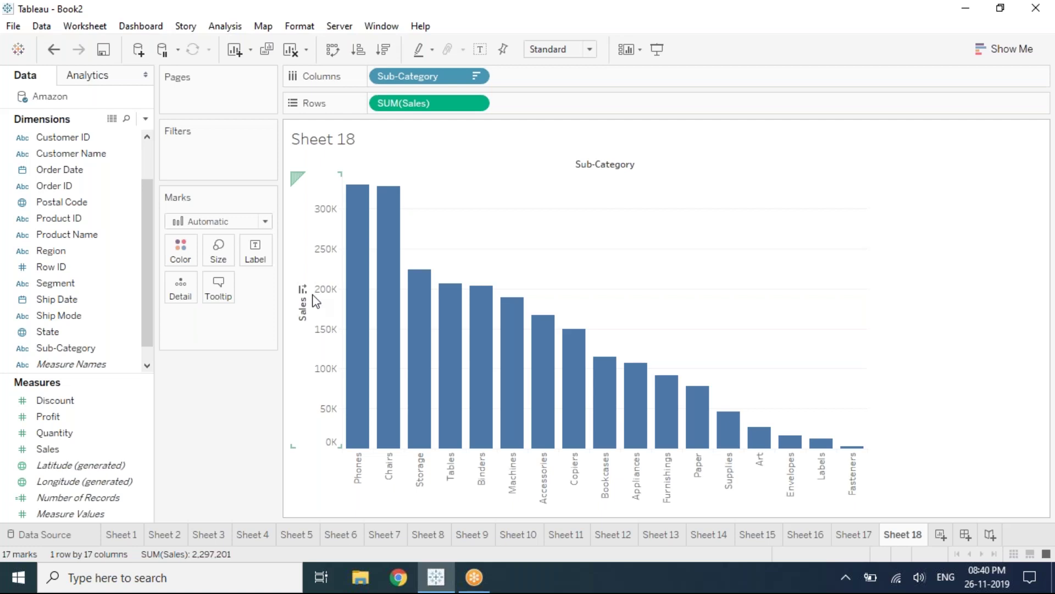
- Open the Sort settings for Sub-Category and apply descending data source order, keeping the dialog clear of the chart
click(476, 76)
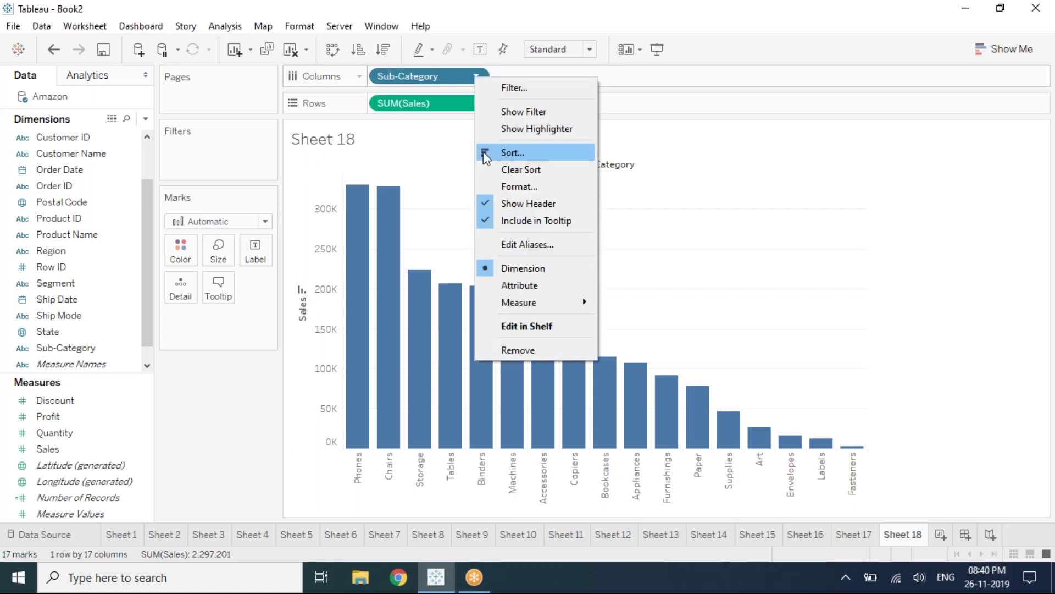
click(483, 152)
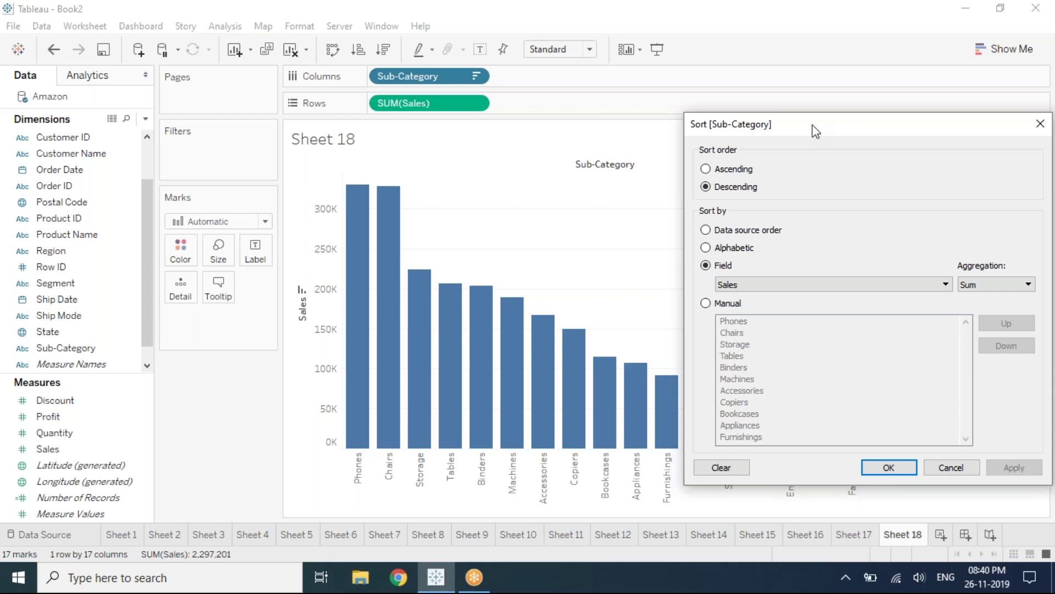
click(749, 235)
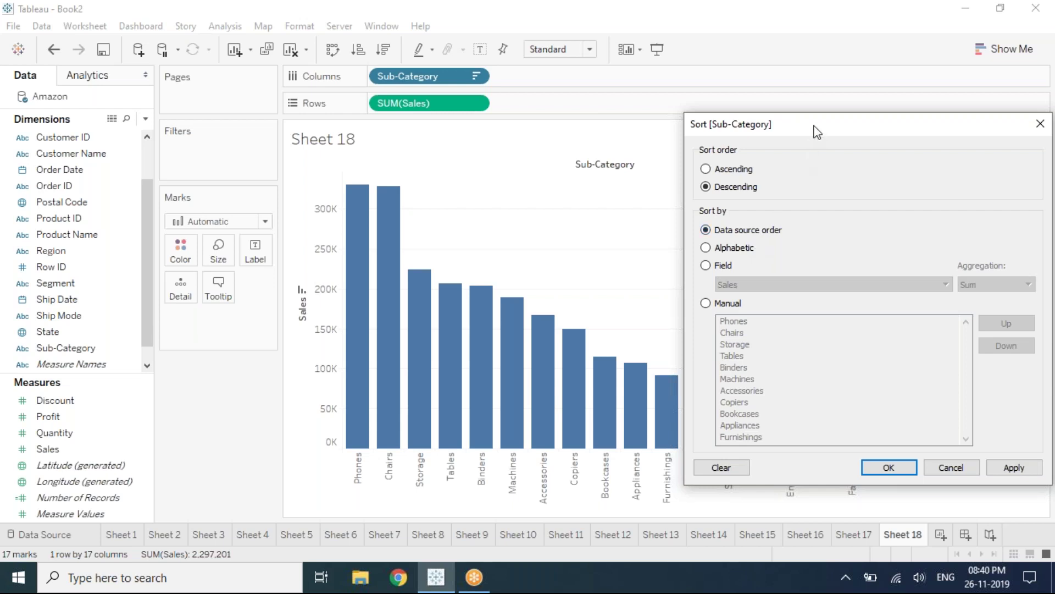
drag(817, 130, 779, 115)
click(976, 452)
drag(647, 268, 751, 270)
drag(872, 111, 906, 112)
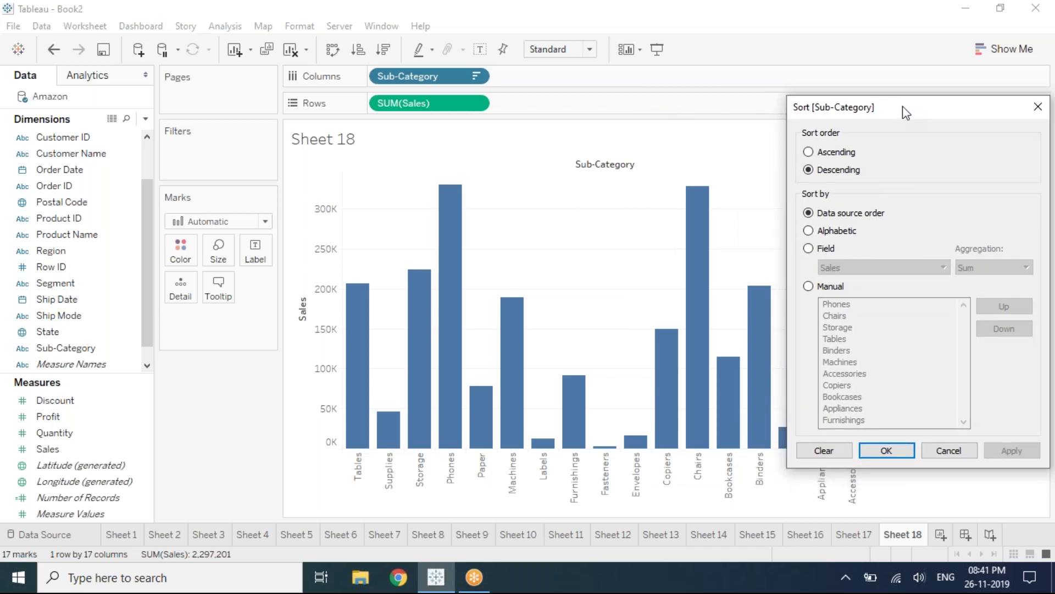
- Apply an ascending alphabetic sort to the sub-categories and move the dialog off the bar labels
click(813, 233)
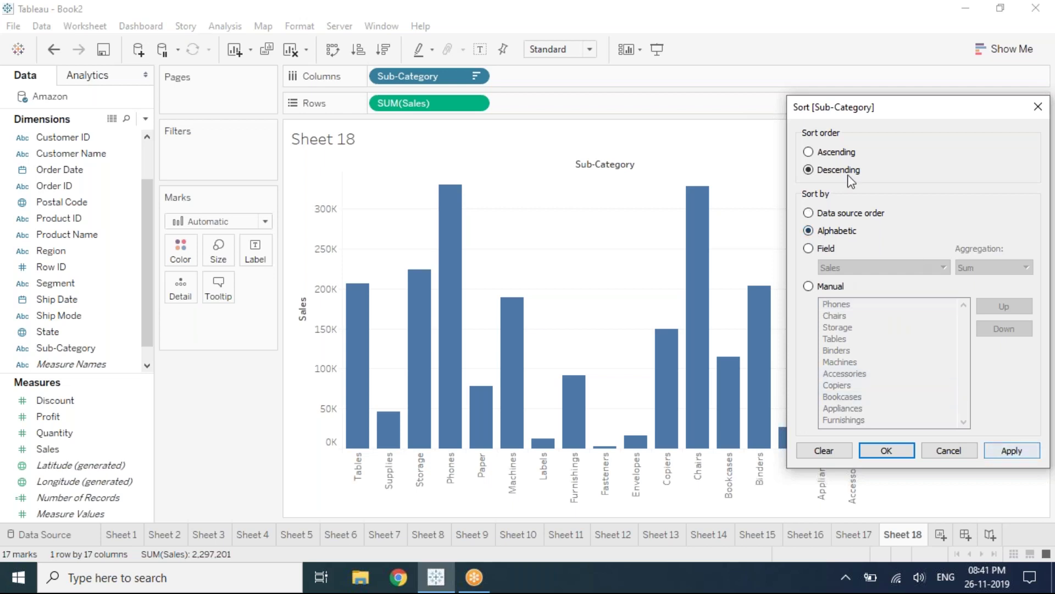
click(837, 154)
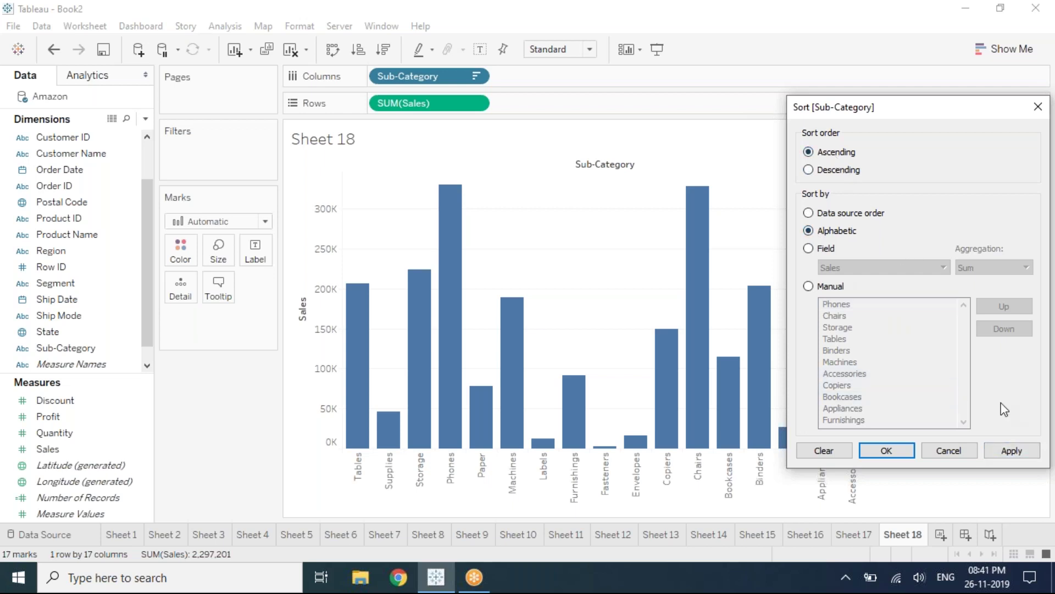
click(1016, 454)
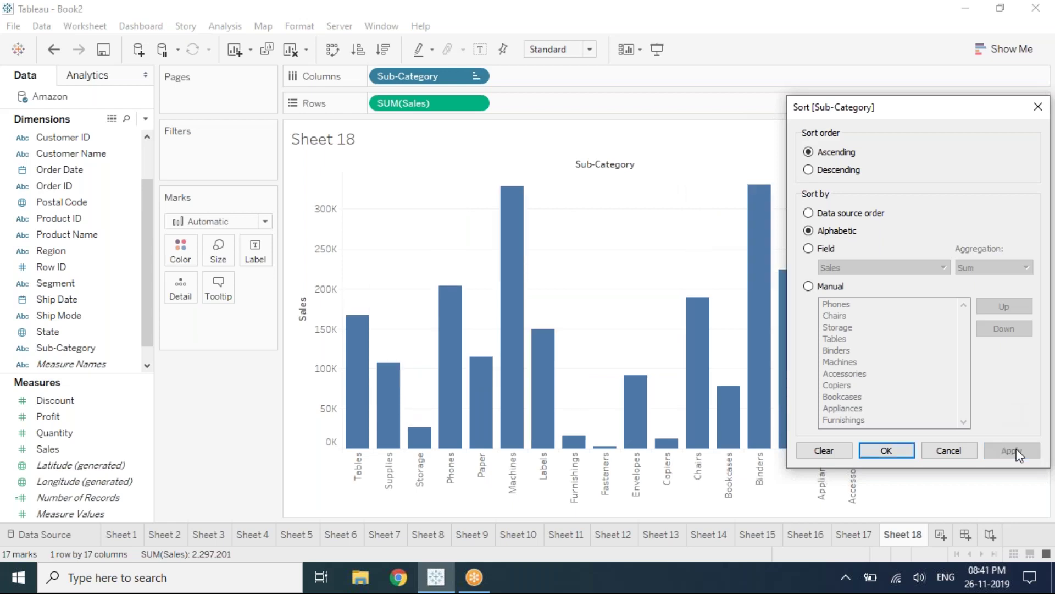
drag(927, 113, 926, 87)
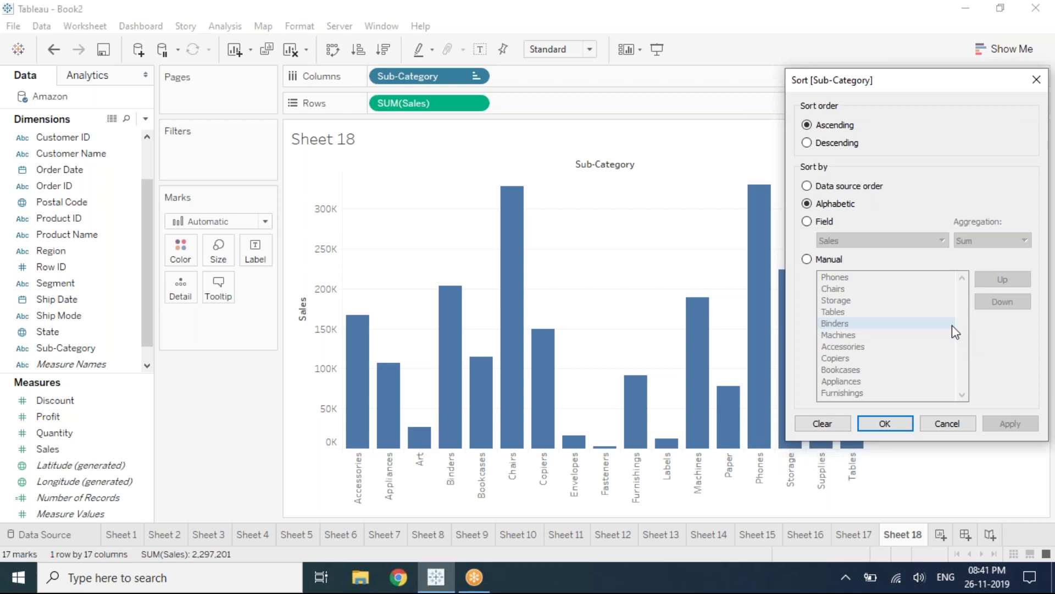
- Sort the sub-categories by the Sales field with Sum aggregation, first in descending and finally in ascending order
click(815, 144)
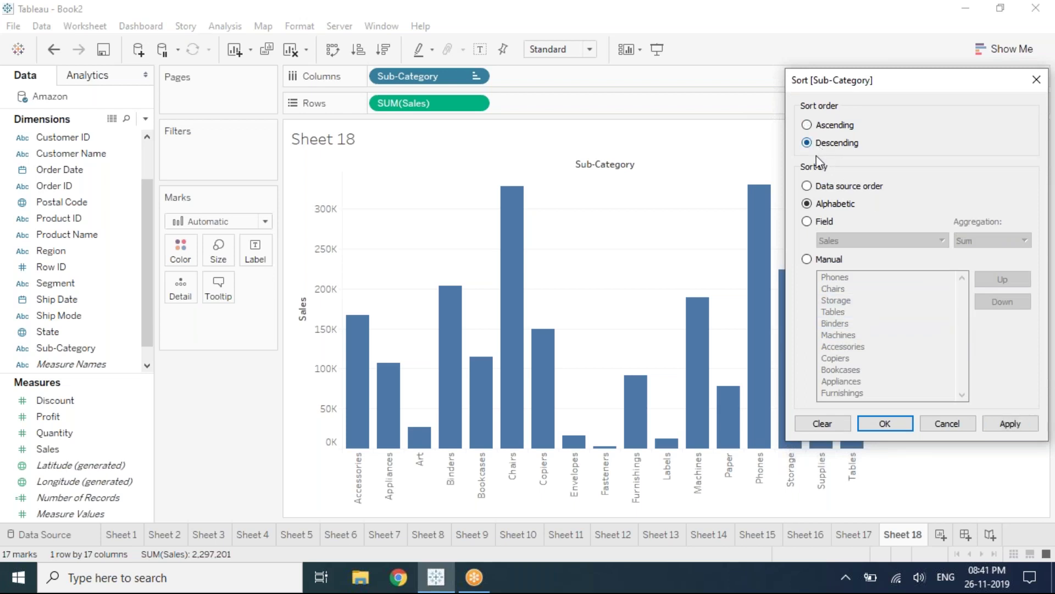
click(807, 221)
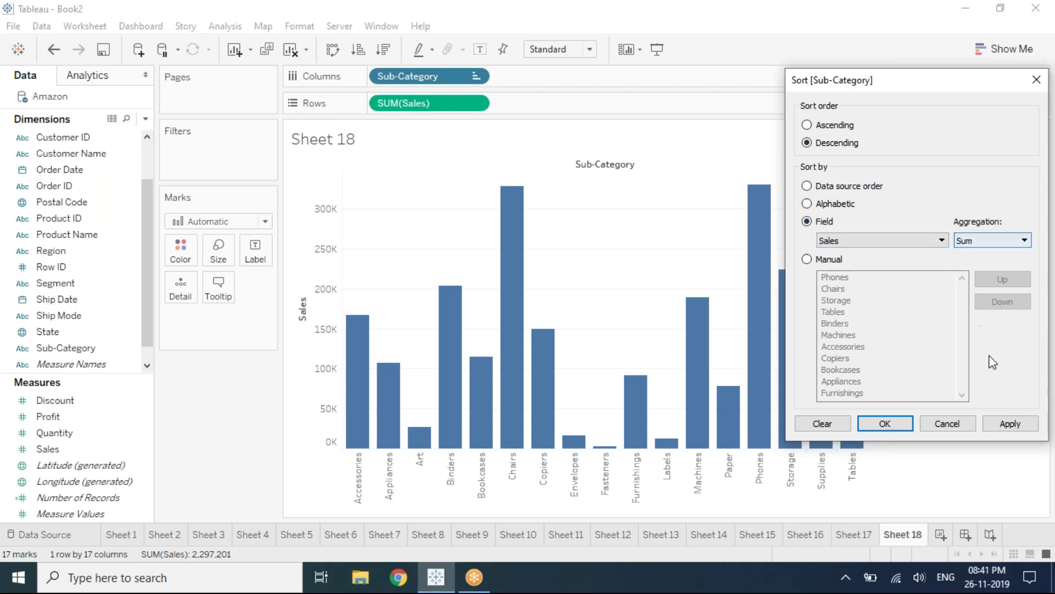
click(1028, 426)
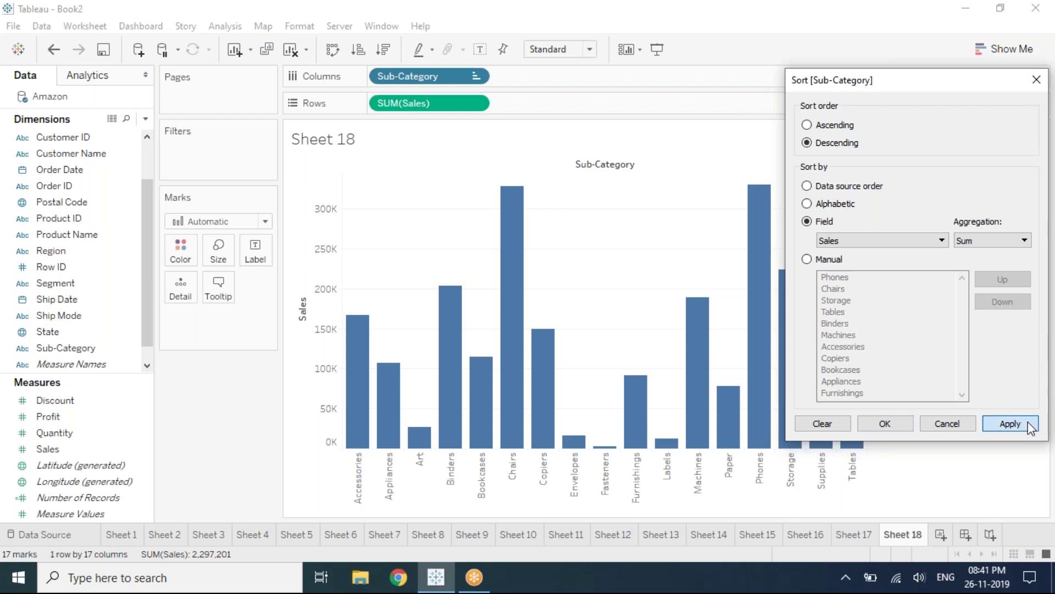
click(1029, 427)
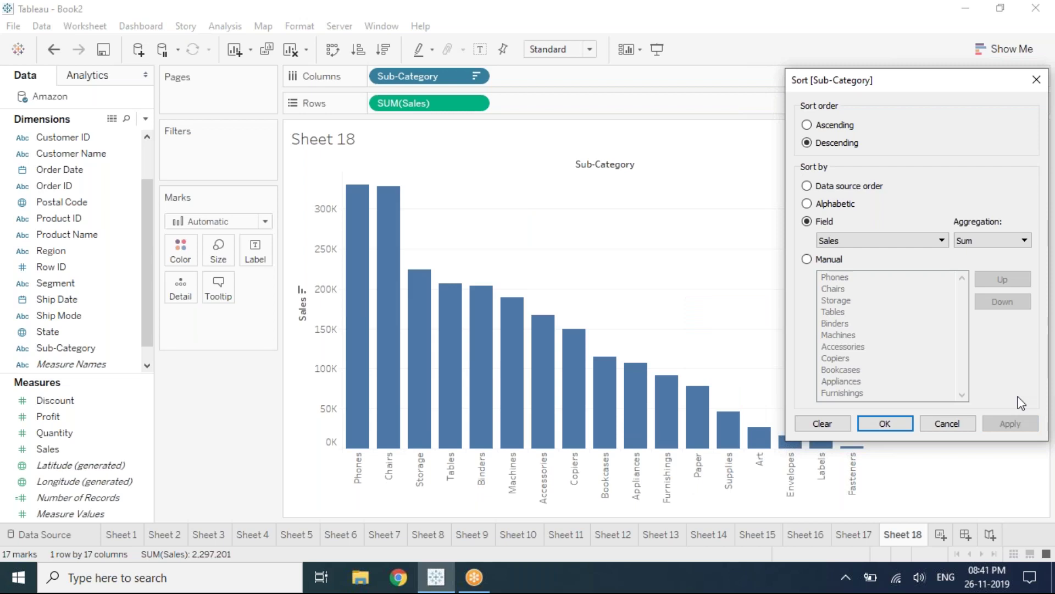
click(807, 126)
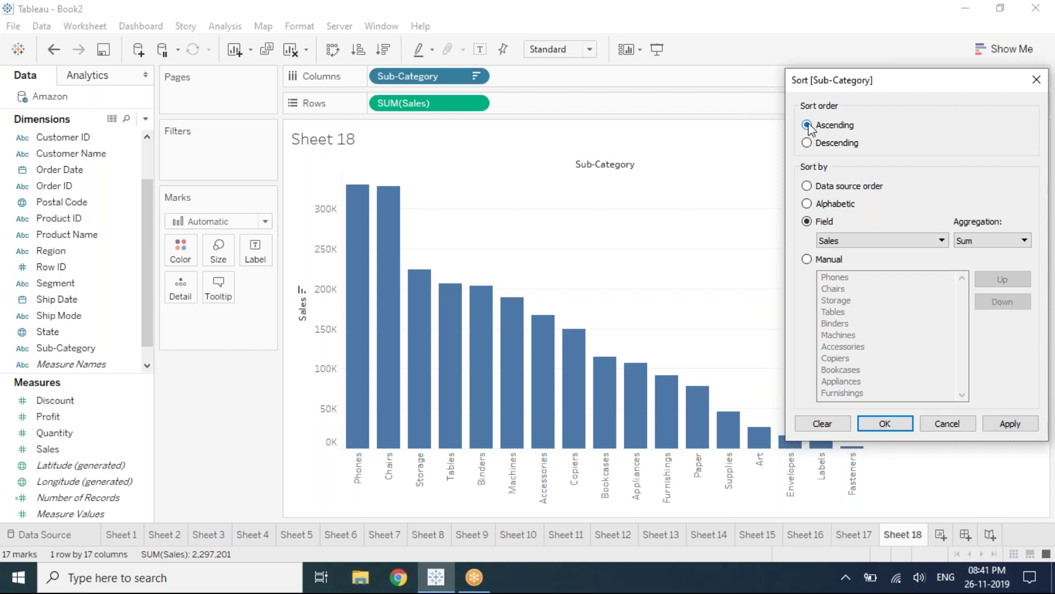
- Sort the sub-categories manually, placing Accessories directly after Phones and Tables directly after Copiers, and confirm the sort
click(807, 260)
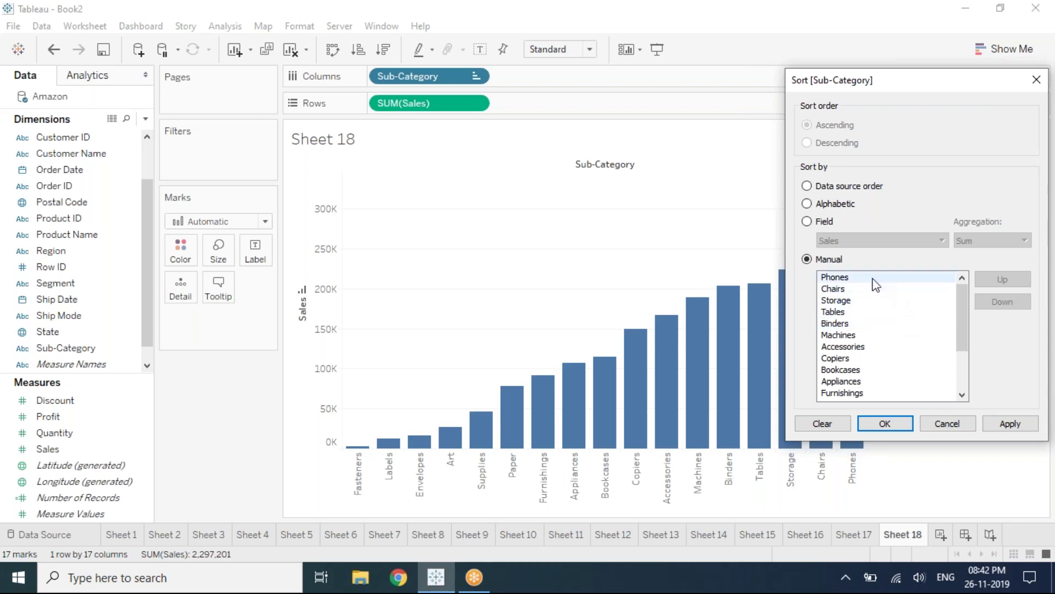
click(849, 347)
drag(849, 346, 851, 291)
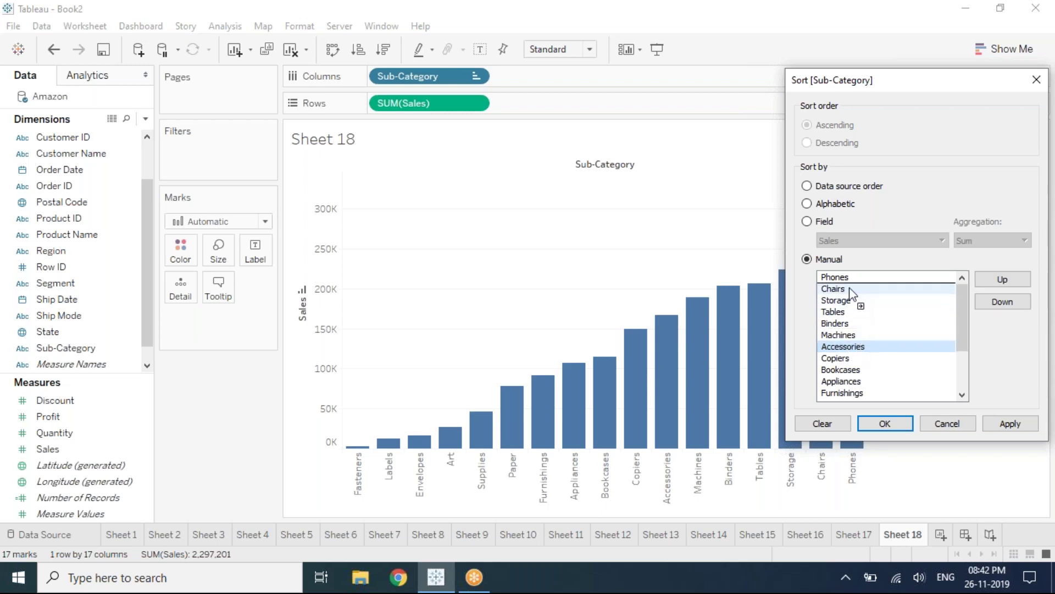
drag(850, 290, 850, 290)
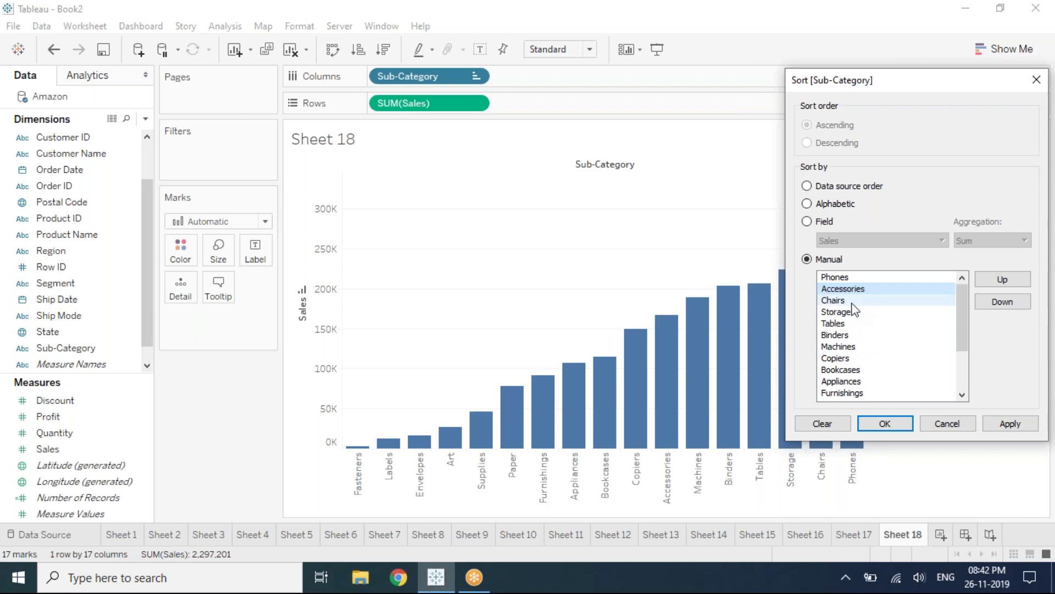
click(846, 327)
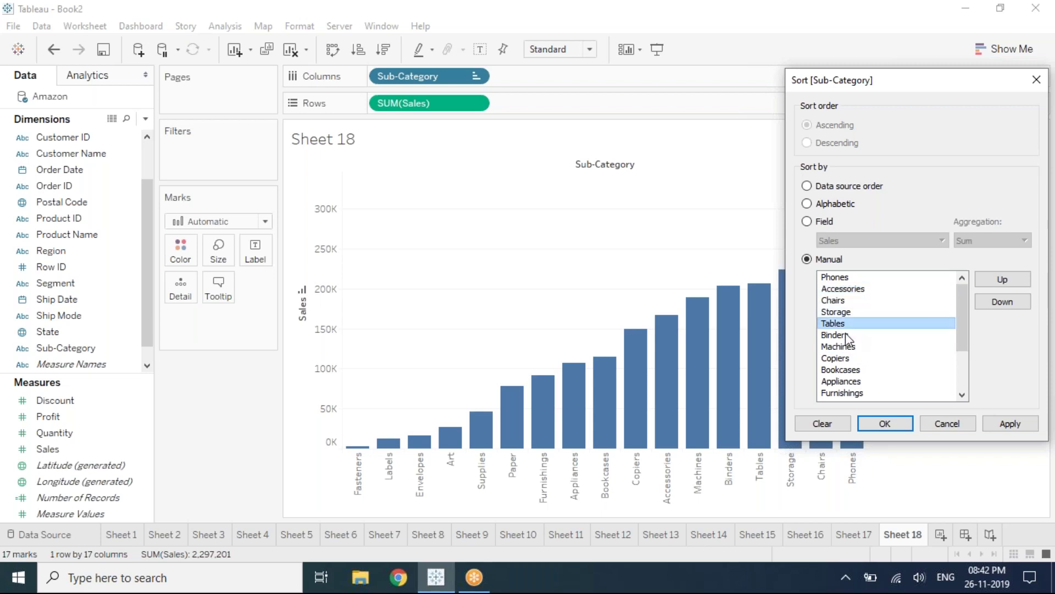
drag(847, 334, 891, 389)
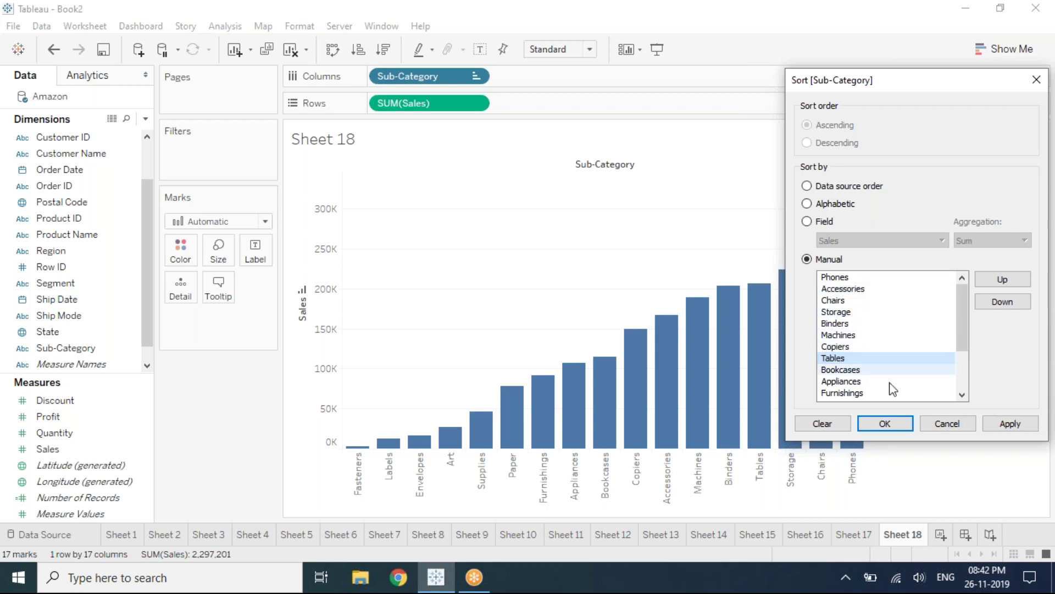
click(1018, 424)
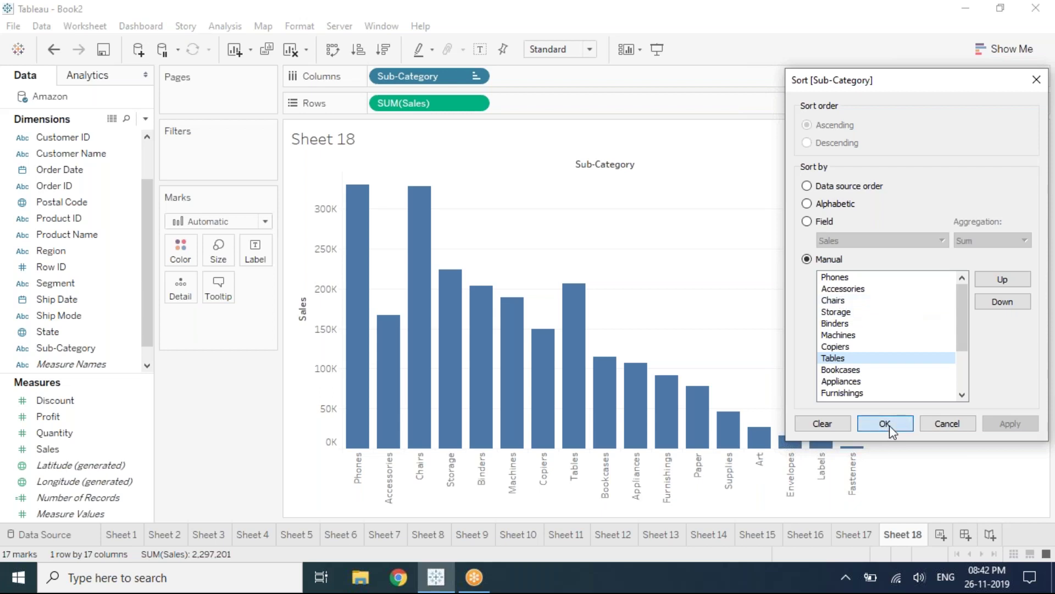
click(890, 427)
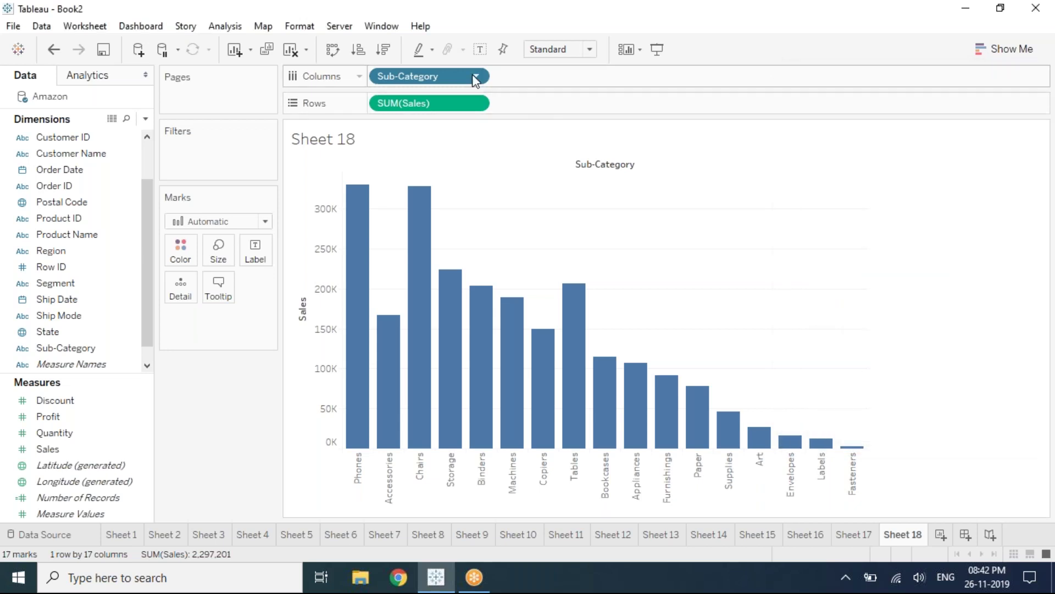
click(476, 77)
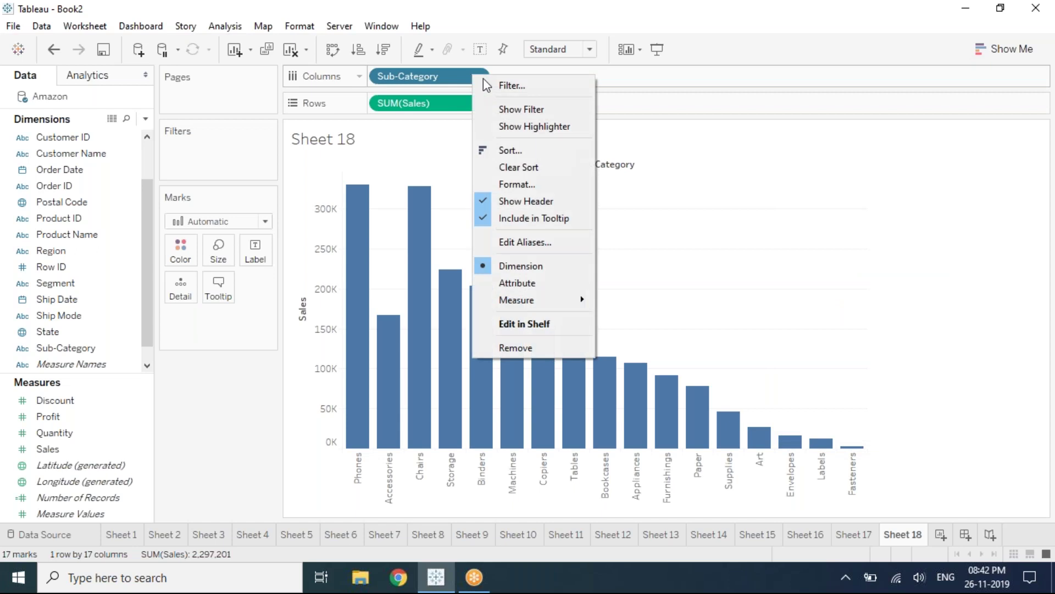
click(648, 157)
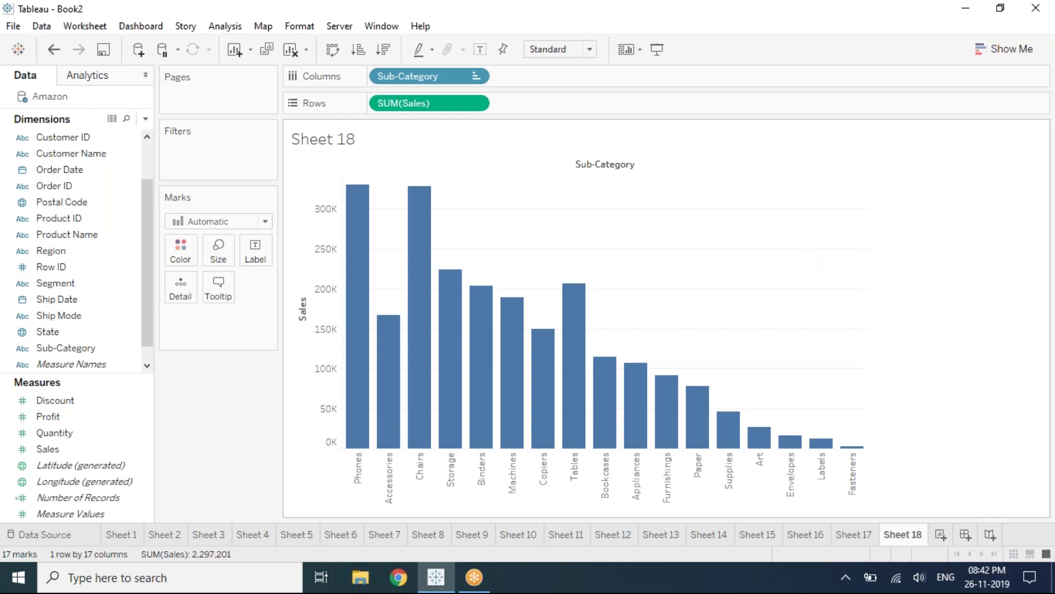
- Create a new worksheet and build a bar chart with Sub-Category on Columns and Sales on Rows
key(ctrl+m)
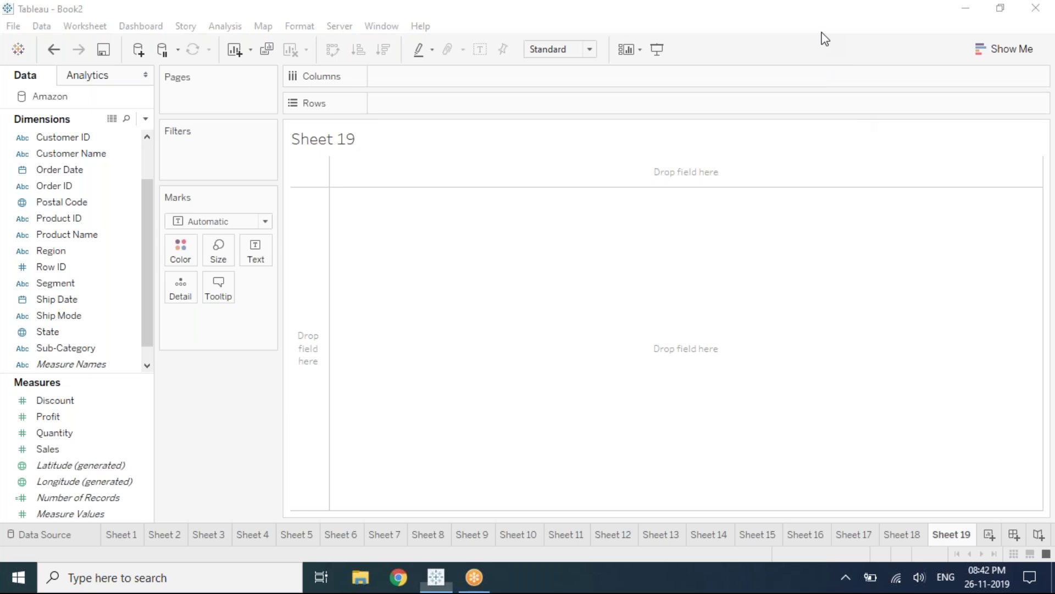
click(72, 350)
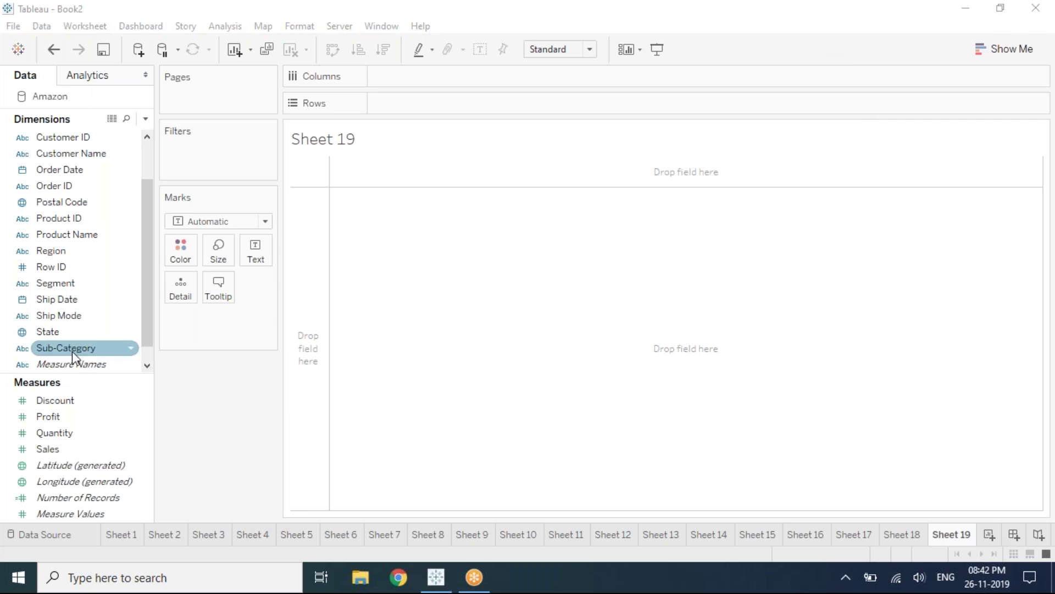
mouse_move(72, 351)
mouse_down()
mouse_move(448, 110)
mouse_move(407, 81)
mouse_move(433, 78)
mouse_move(78, 349)
mouse_up()
double_click(77, 348)
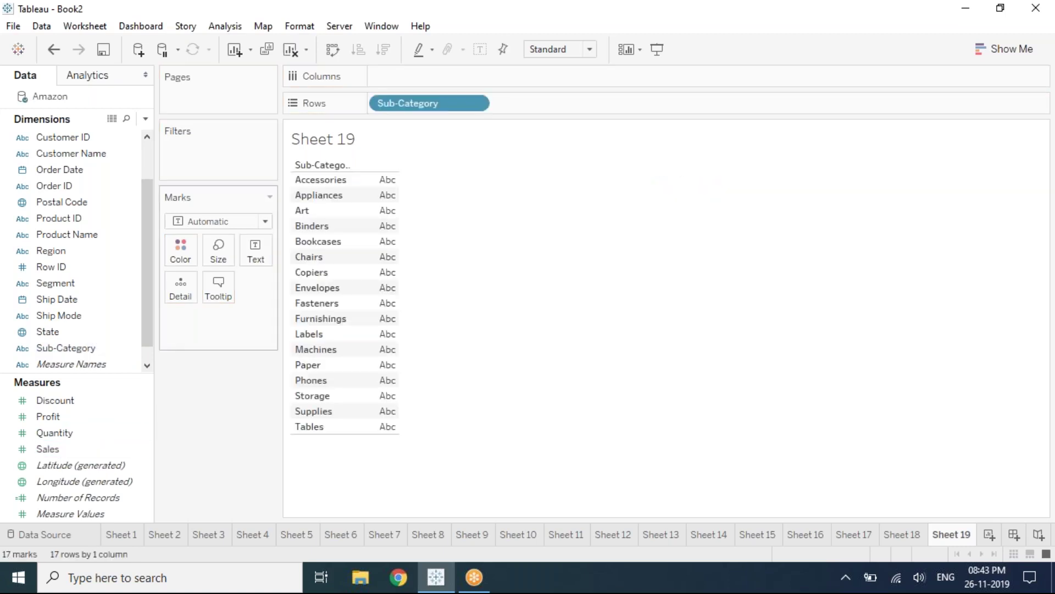
drag(411, 103, 418, 78)
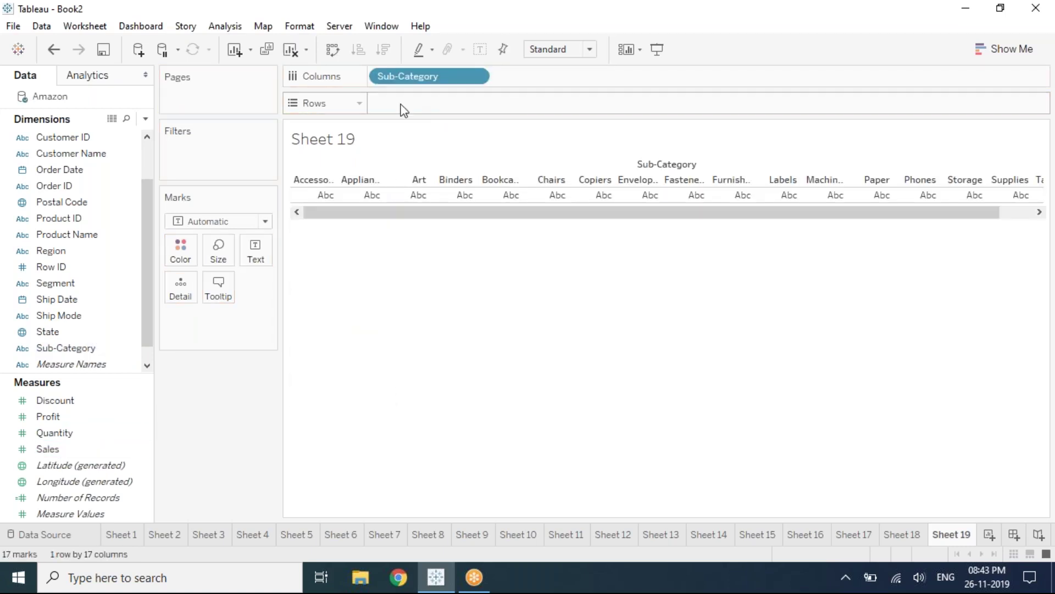
click(41, 452)
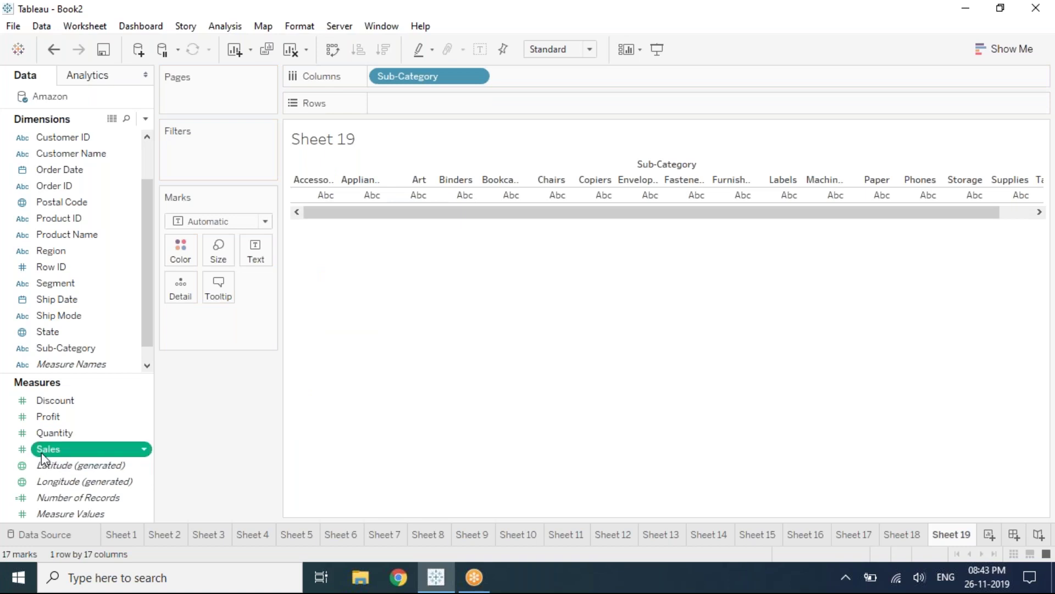
mouse_move(41, 453)
mouse_down()
mouse_move(149, 387)
mouse_move(428, 99)
mouse_up()
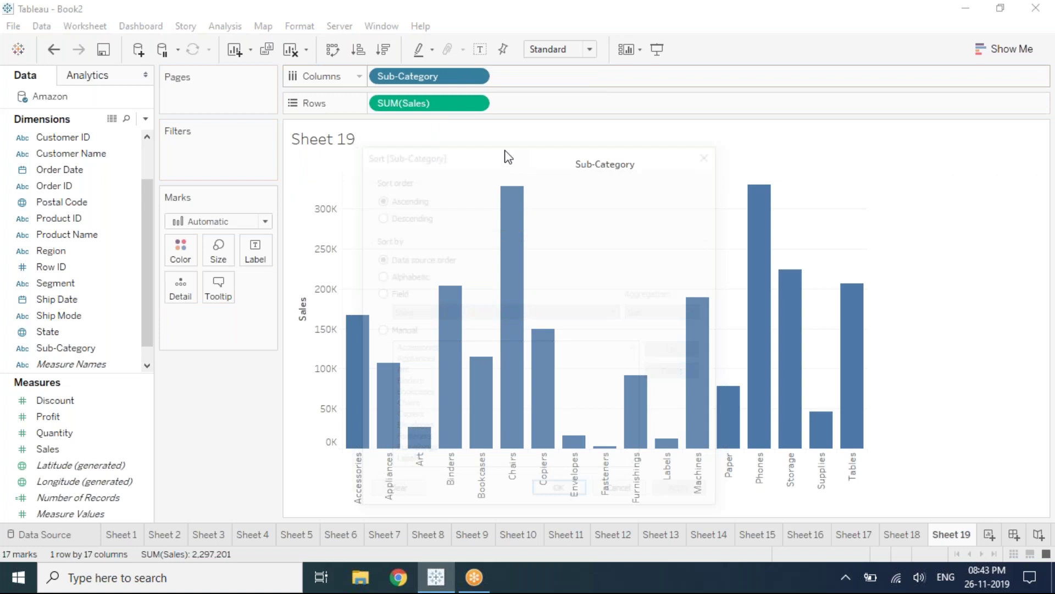
- Apply a descending alphabetic sort to Sub-Category, moving the Sort dialog off the first bars
drag(508, 159, 776, 132)
drag(616, 192, 722, 193)
click(764, 249)
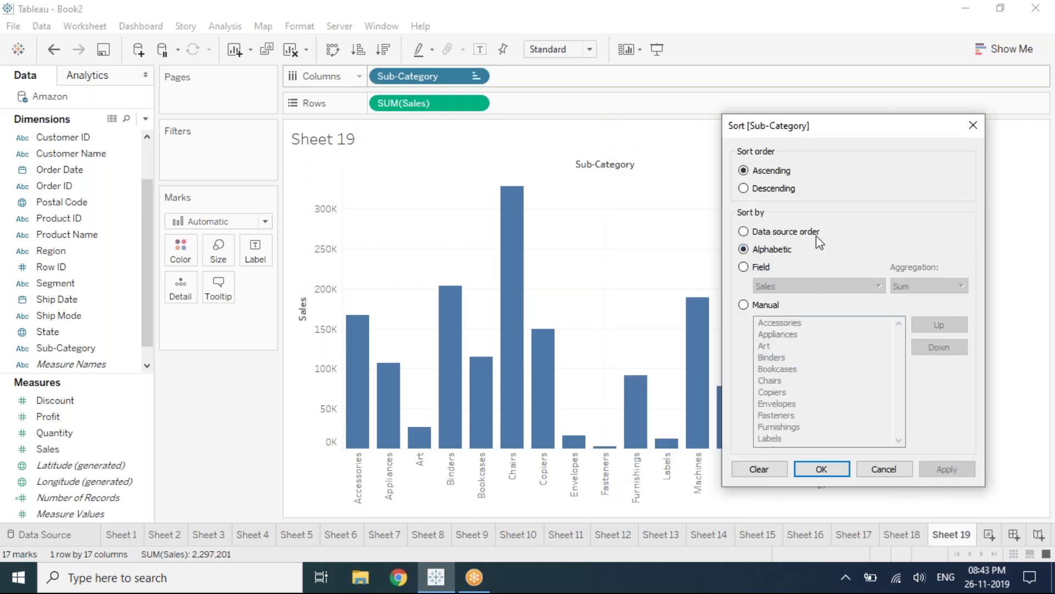
click(752, 189)
click(945, 470)
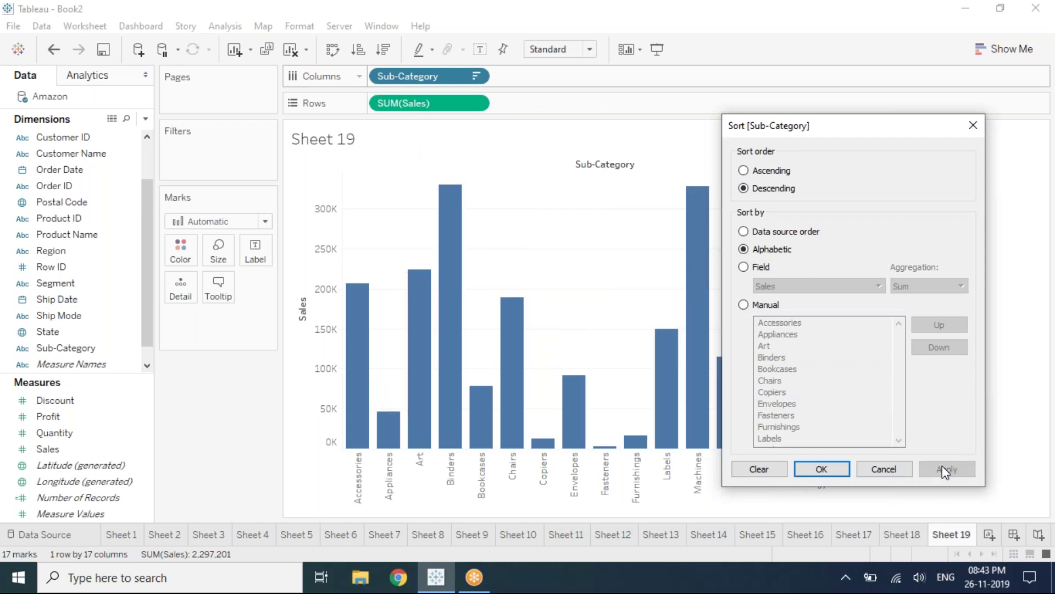
- Apply a descending sort of the sub-categories by the Sales field with Sum aggregation
click(744, 268)
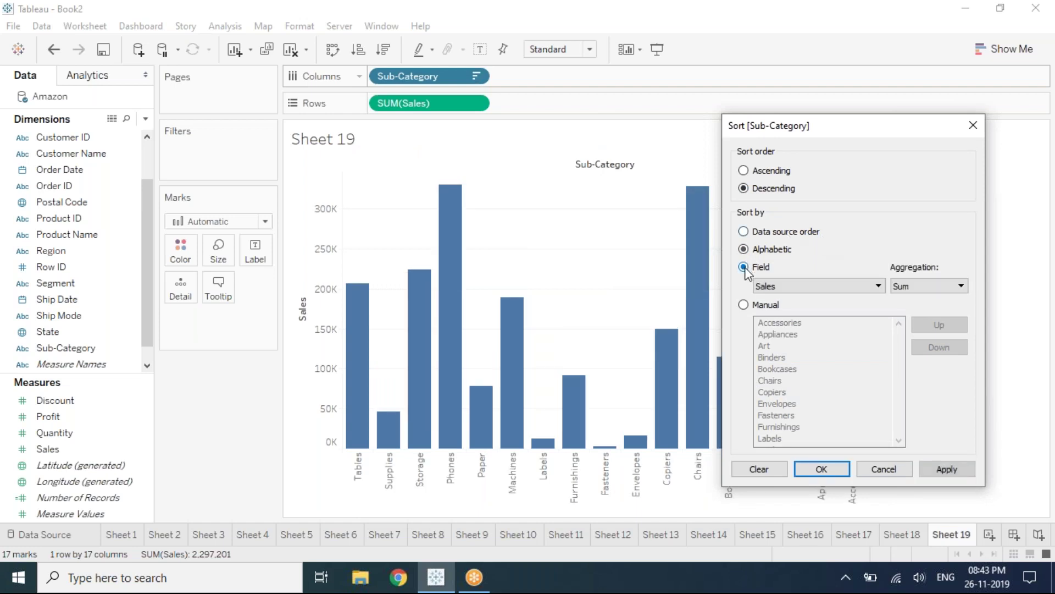
click(830, 287)
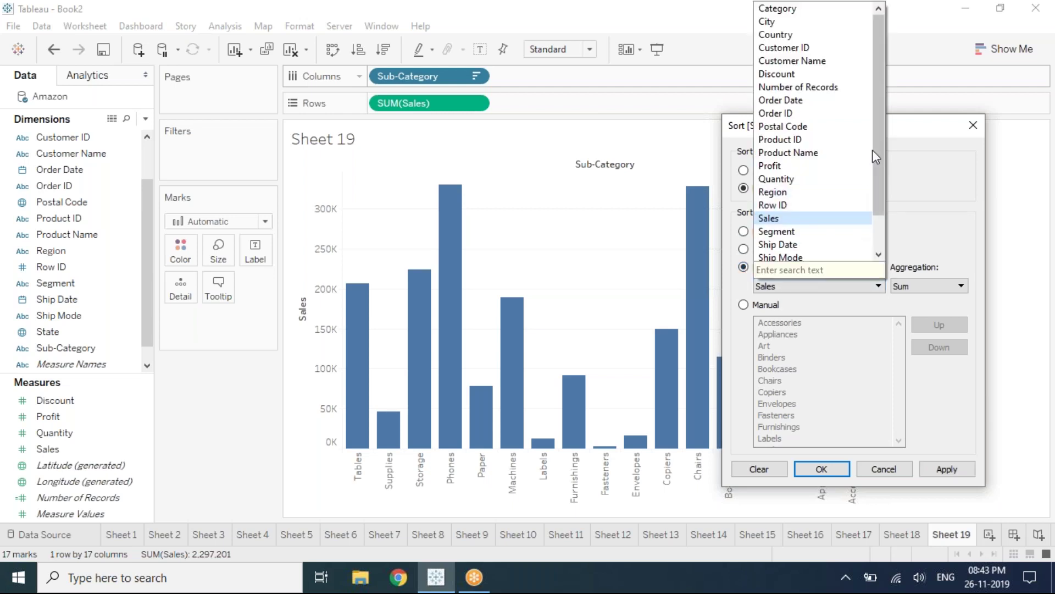
click(922, 280)
click(924, 284)
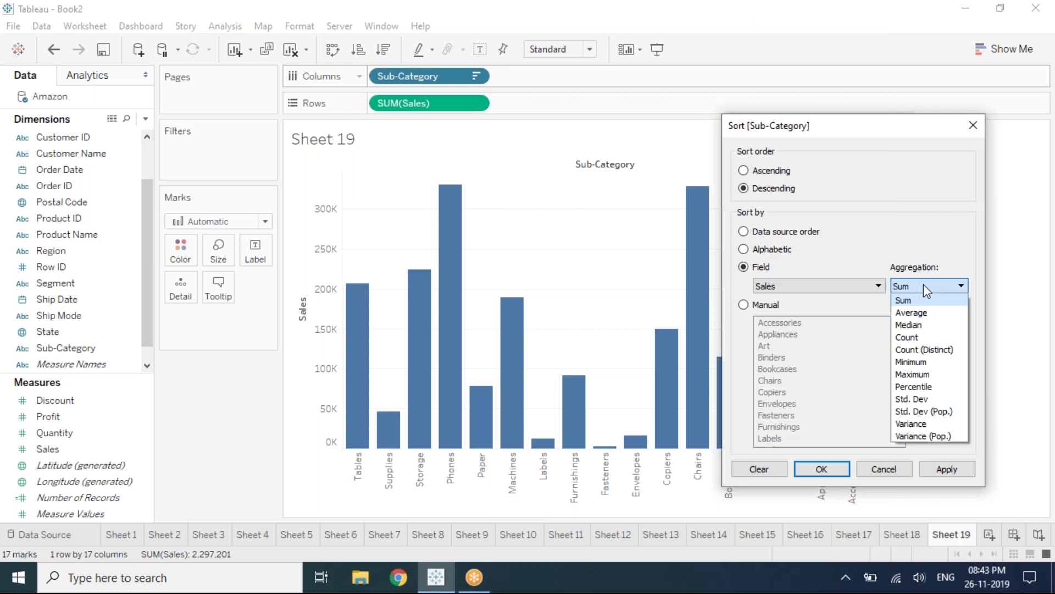
click(919, 255)
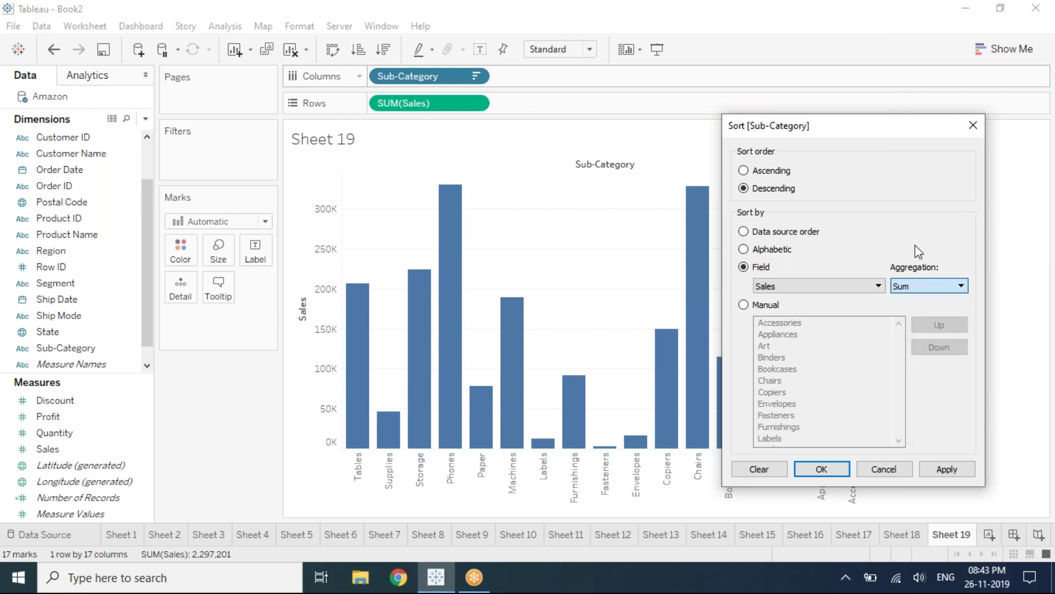
click(938, 468)
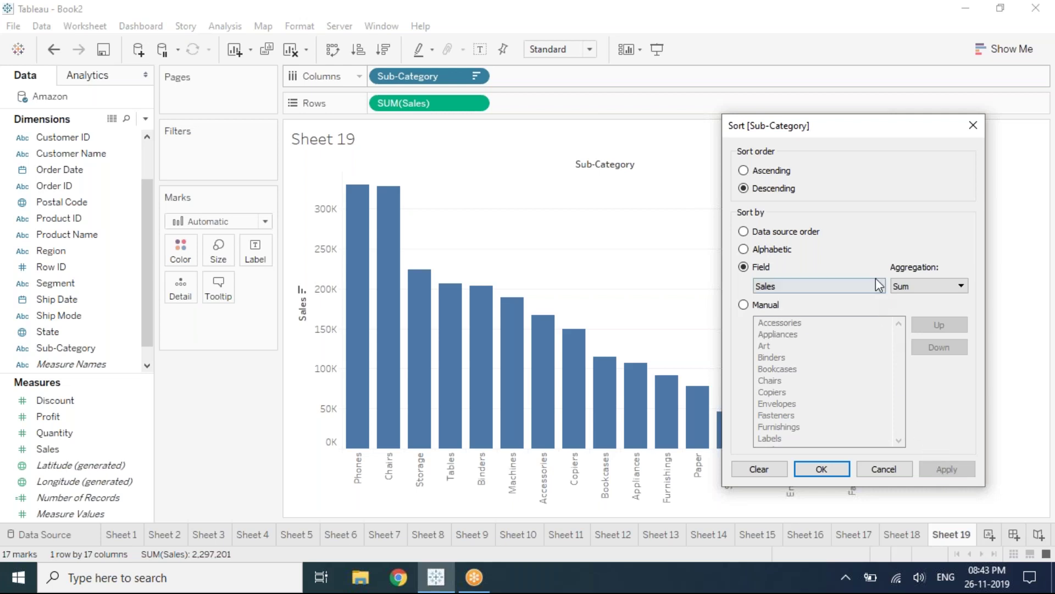
- Switch the Sub-Category sort to manual, place Appliances directly after Chairs and apply the order
click(744, 304)
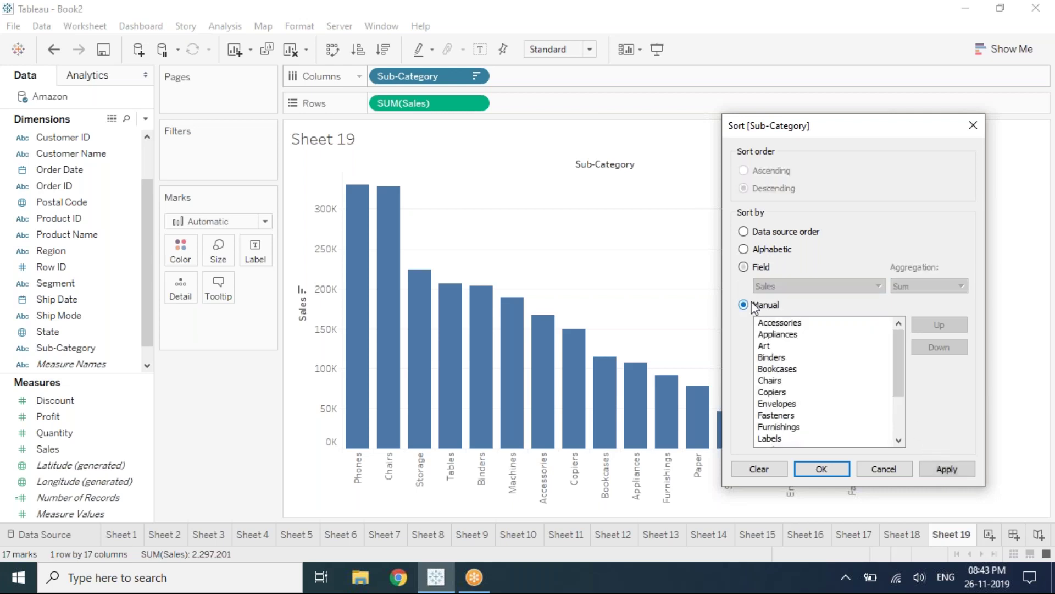
drag(779, 336, 794, 391)
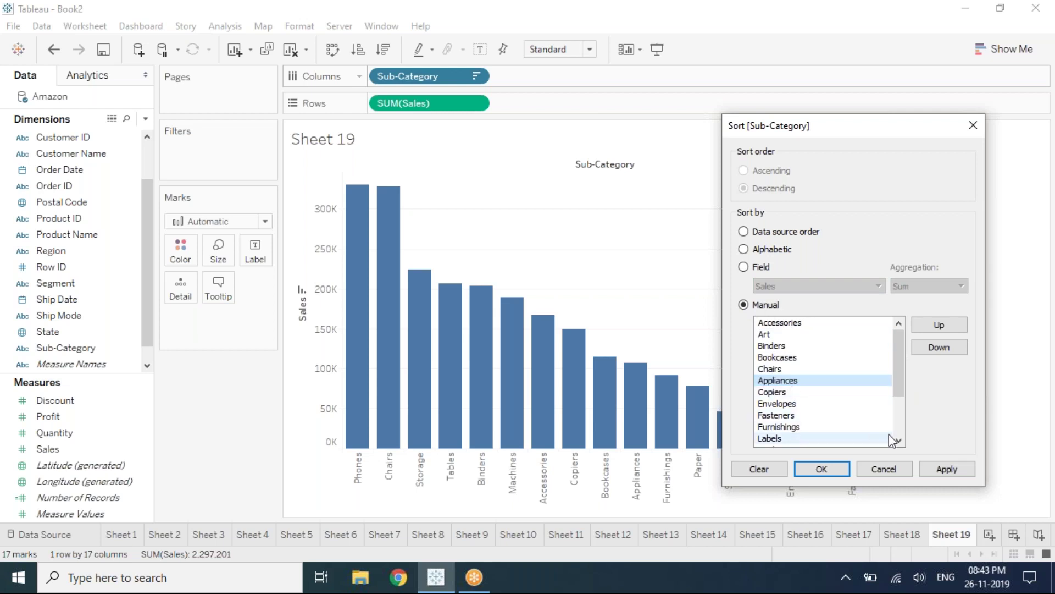
click(940, 466)
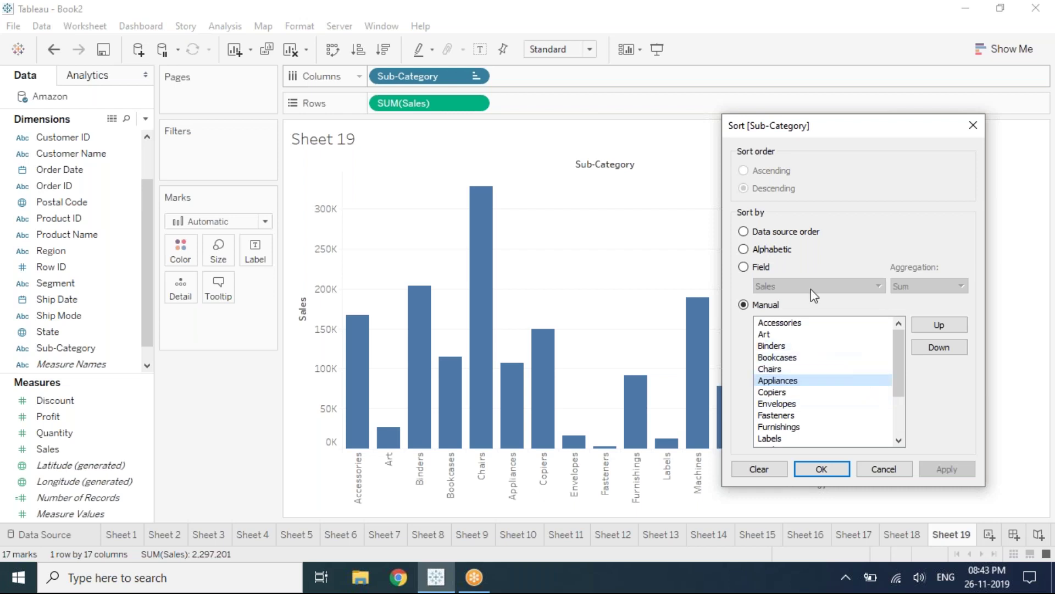
click(745, 249)
click(762, 267)
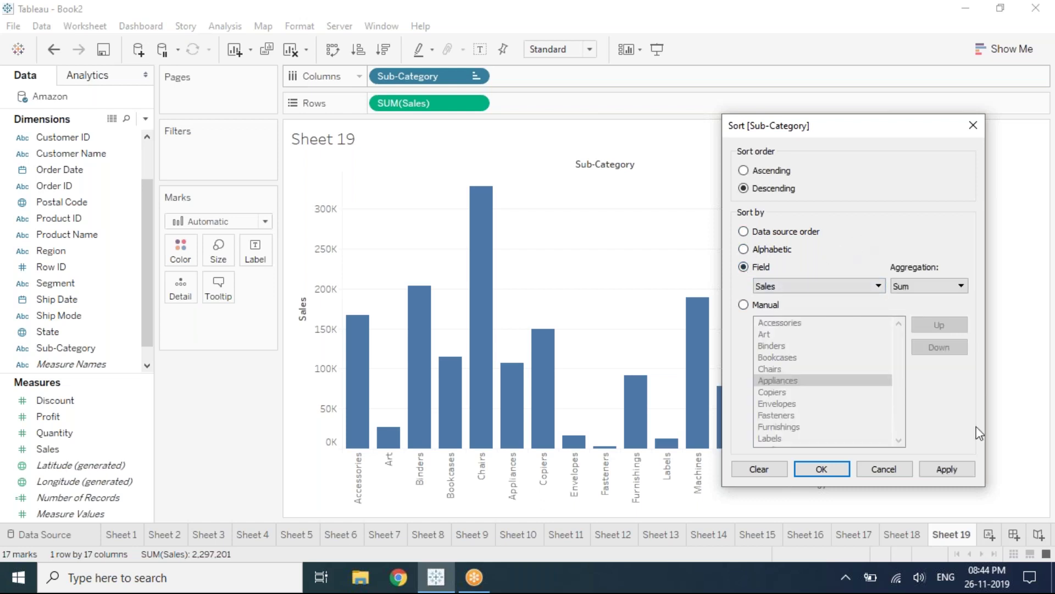
click(978, 133)
- Cycle the sort on the Sales axis until it is cleared, and sort the bars by Sales descending and finally ascending
click(302, 290)
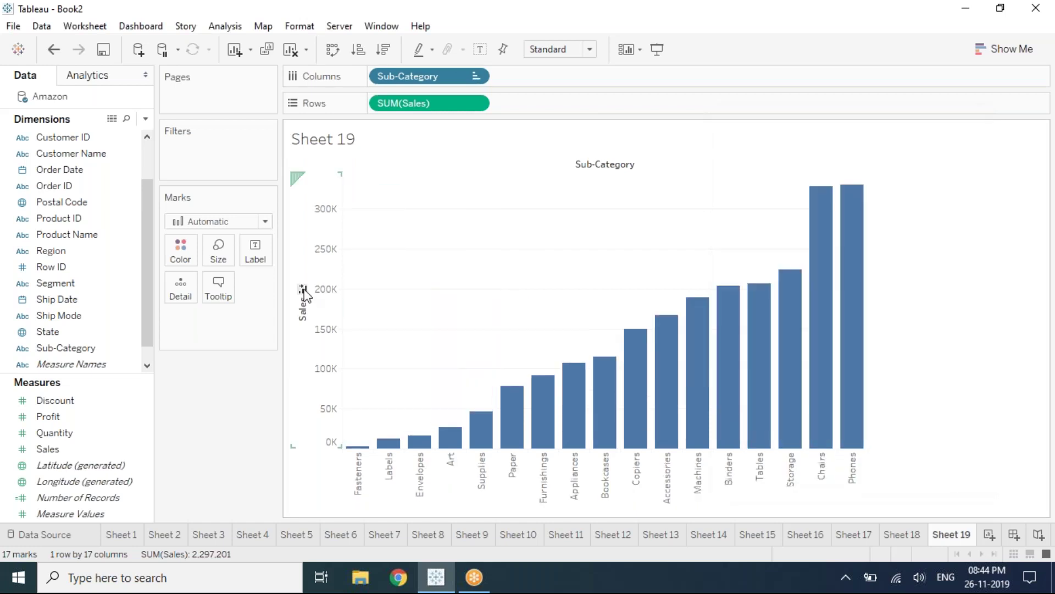
click(302, 290)
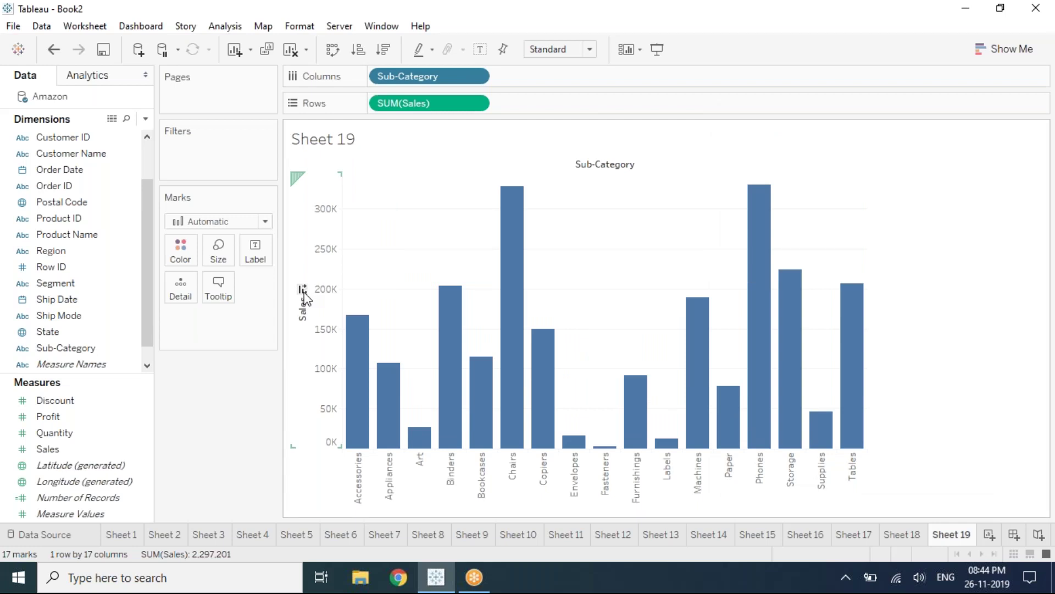
mouse_move(507, 216)
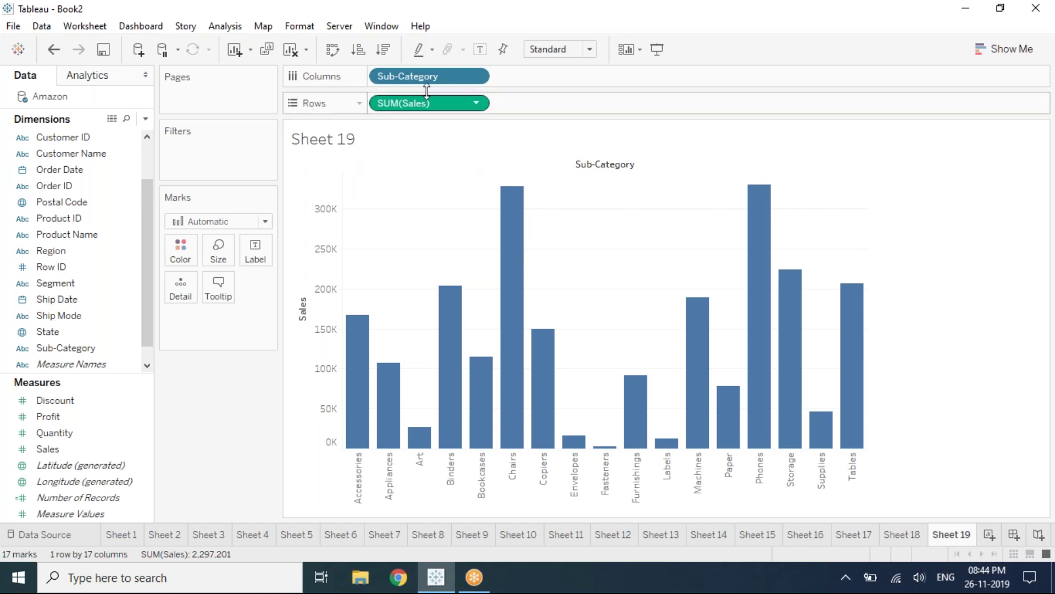
click(380, 51)
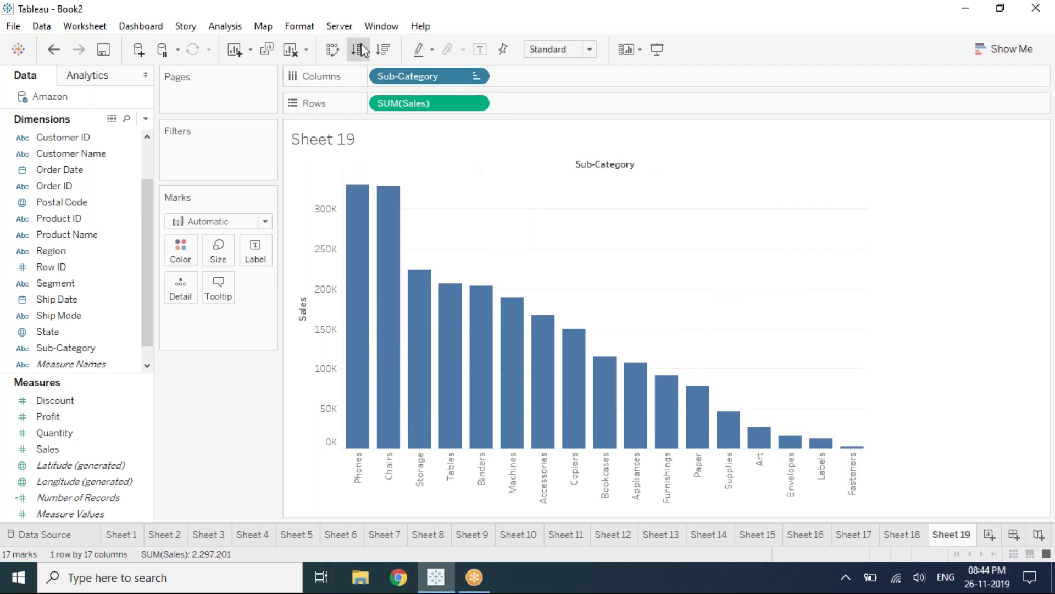
click(361, 51)
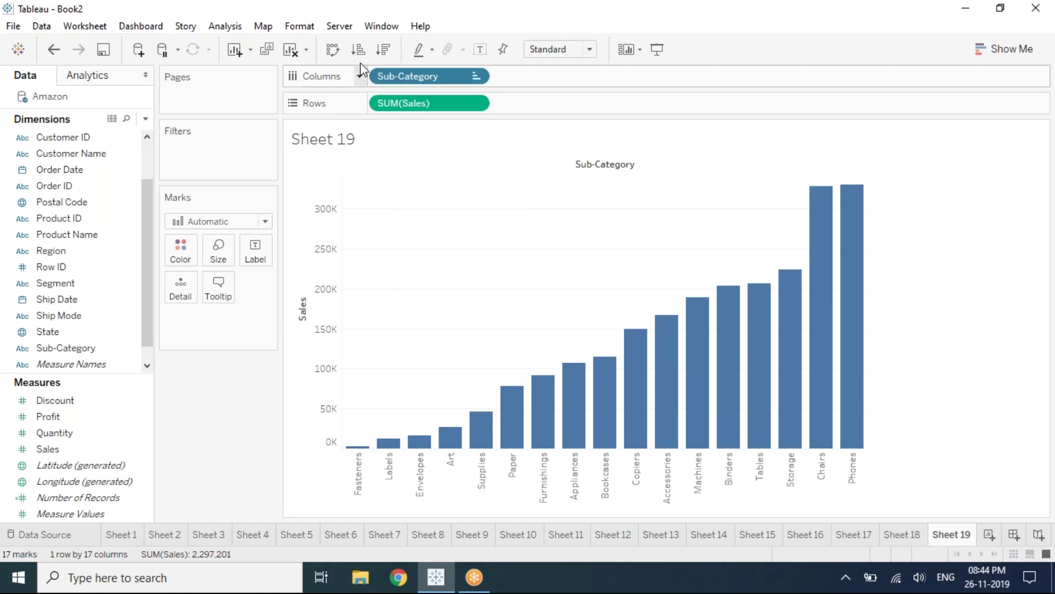
- Open the Sort settings for Sub-Category, review the whole manual order list and close the dialog
click(476, 76)
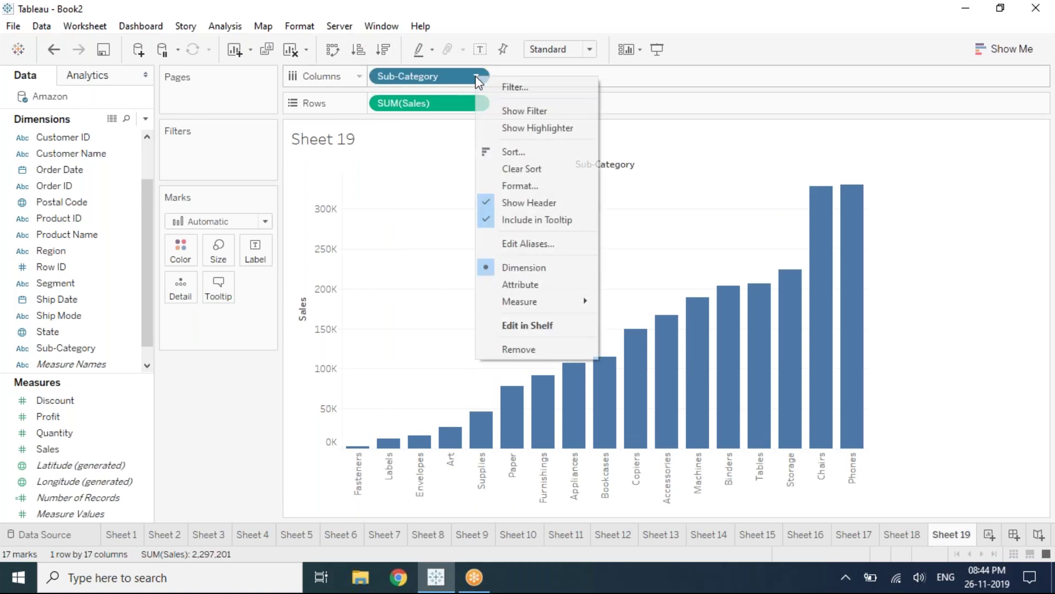
click(517, 153)
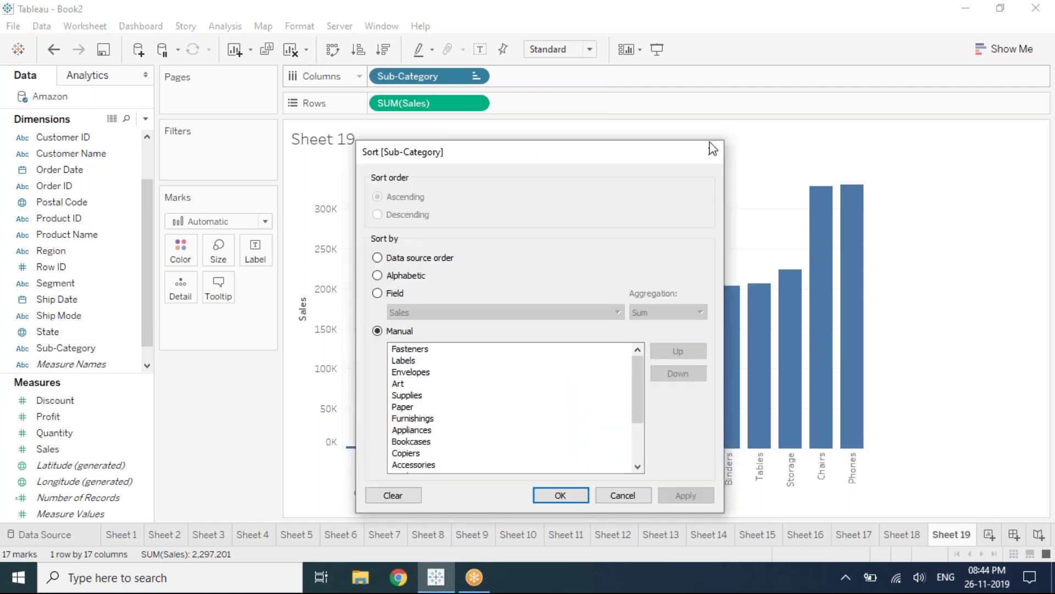
scroll(490, 412, down, 2)
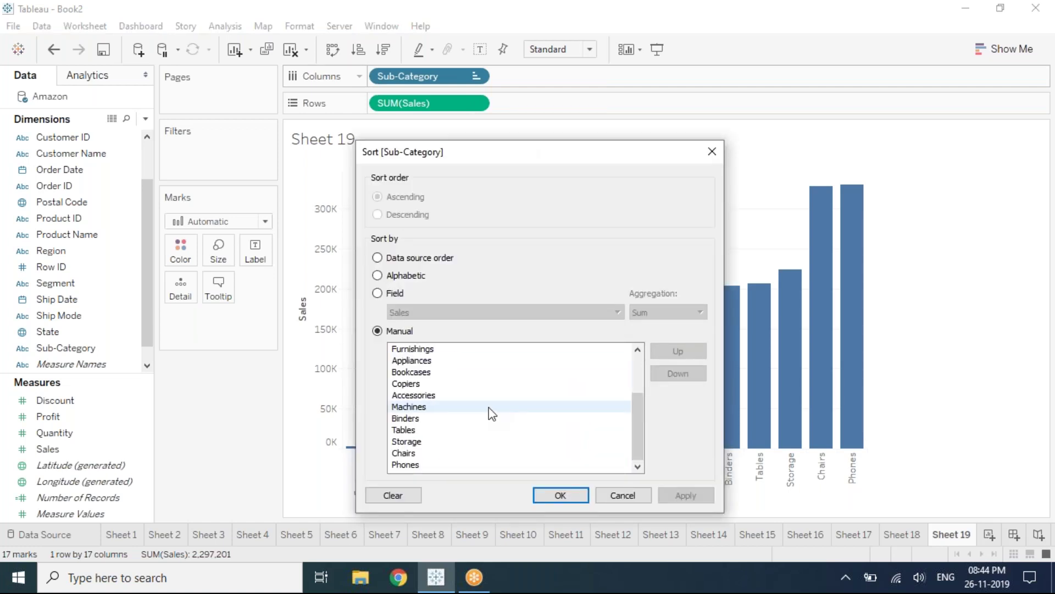
click(716, 161)
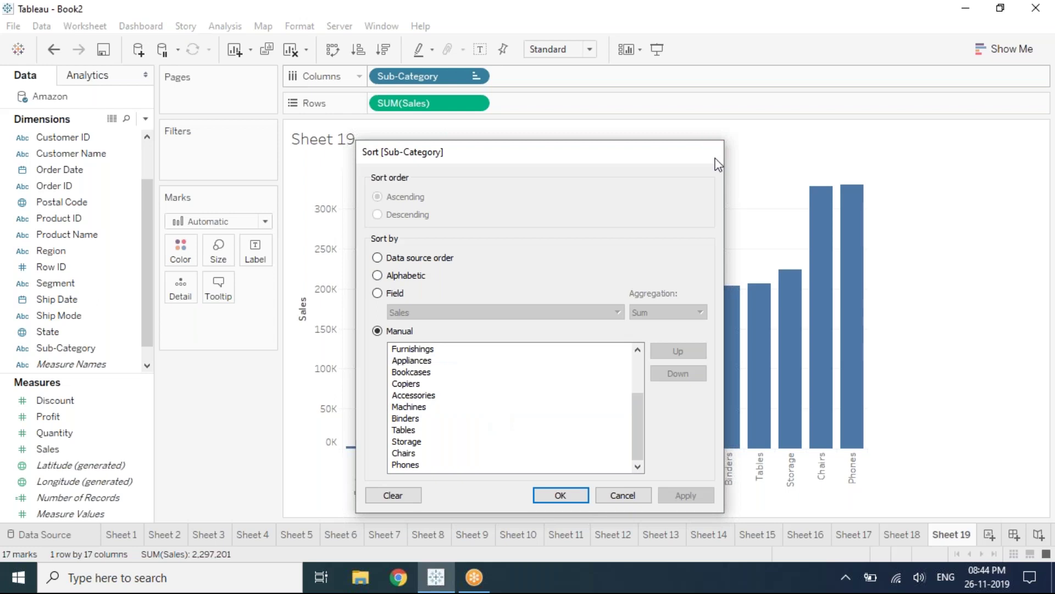
- Add a new worksheet and chart the sum of Sales on Rows against Order ID on Columns
key(ctrl+m)
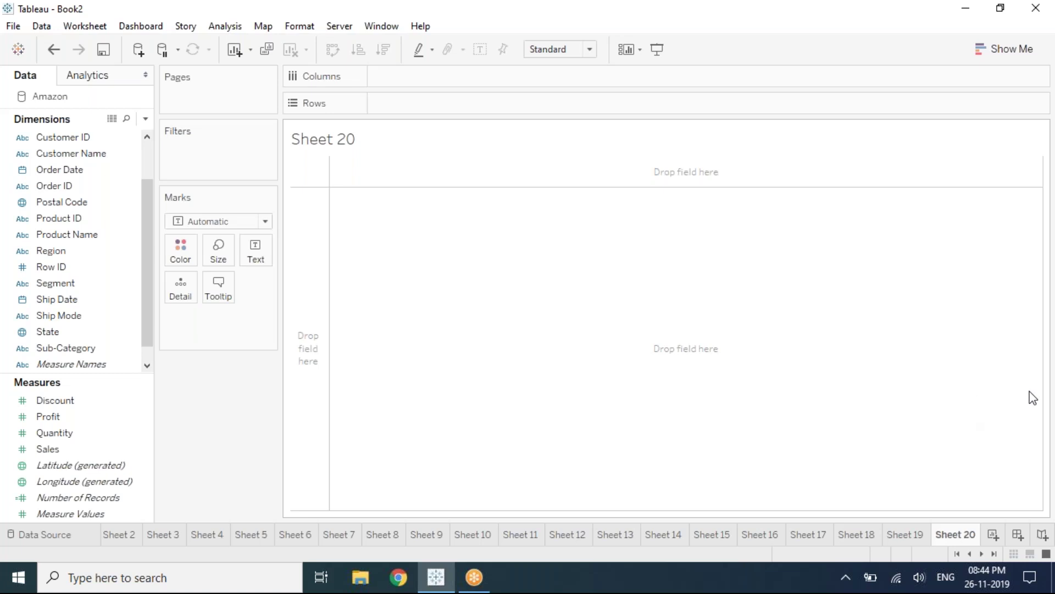
click(908, 536)
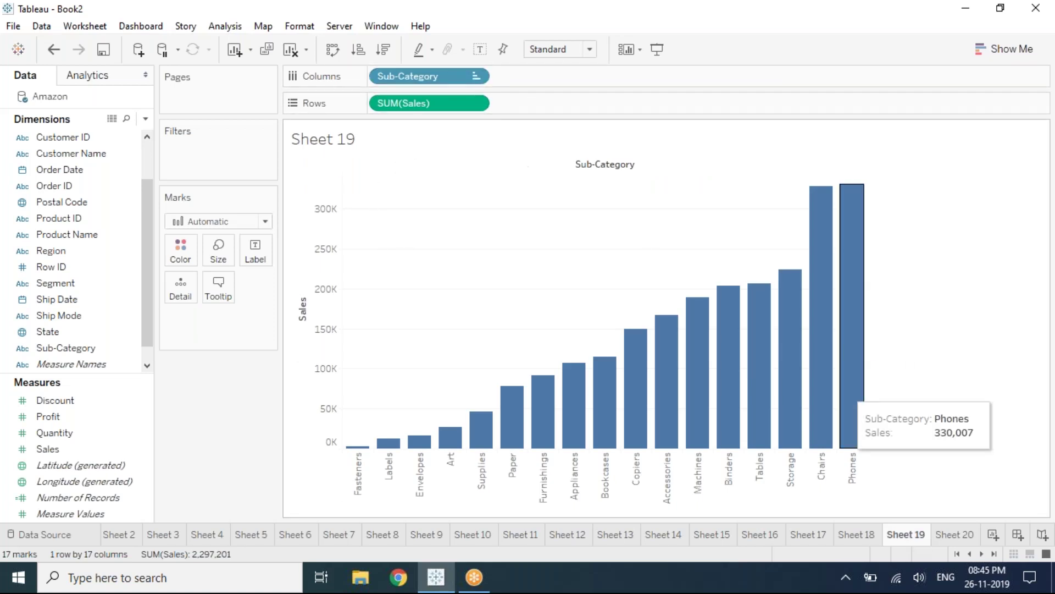
click(957, 534)
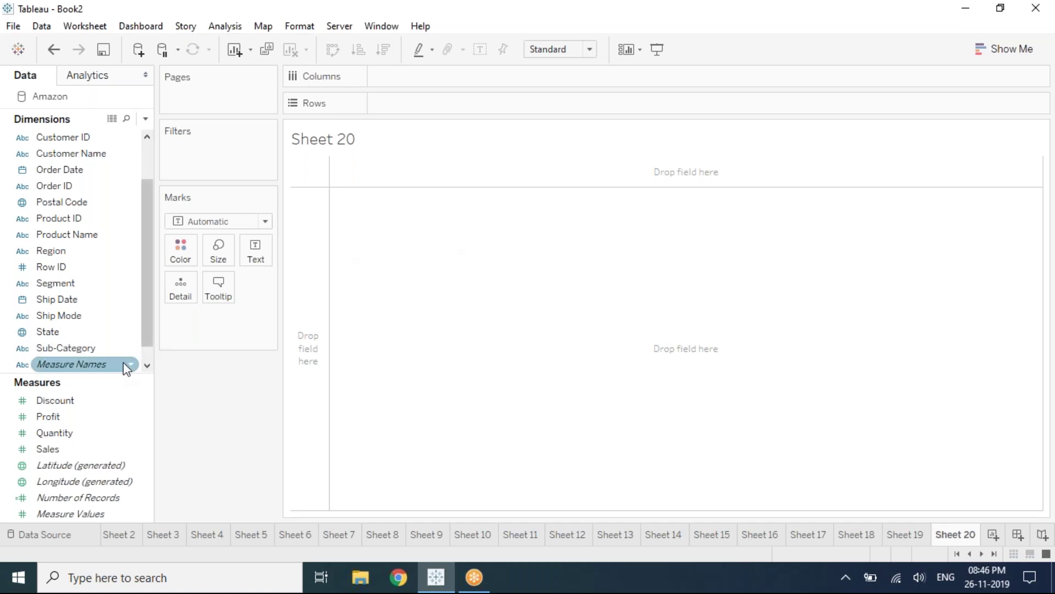
scroll(85, 228, up, 3)
drag(70, 235, 292, 182)
drag(48, 448, 397, 96)
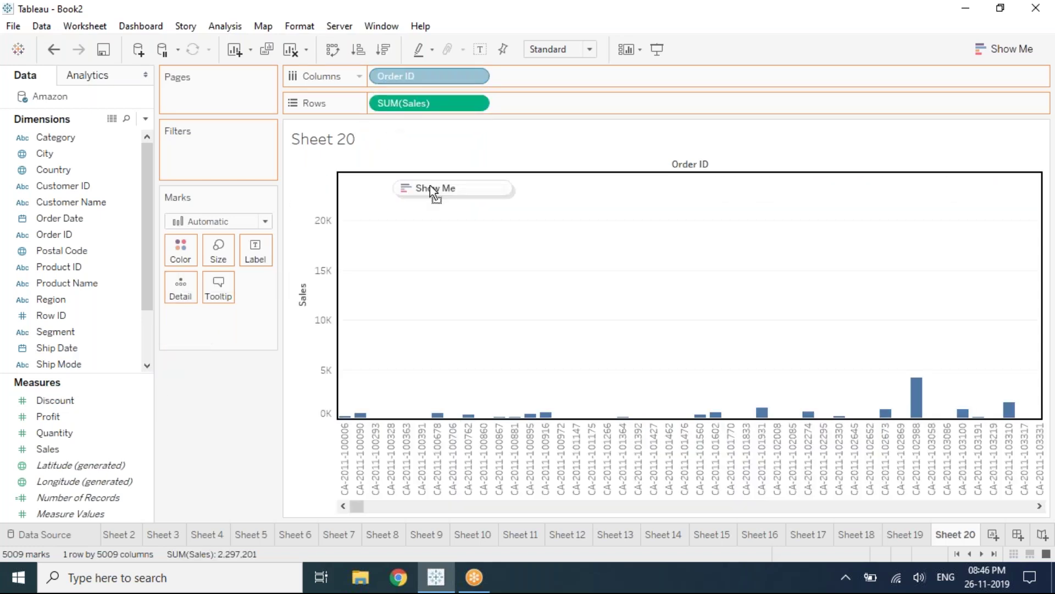
- Add Order Date by year to Columns and remove Order ID from both Columns and the marks detail
mouse_move(60, 220)
mouse_down()
mouse_move(236, 170)
mouse_move(418, 82)
mouse_move(535, 84)
mouse_move(437, 77)
mouse_up()
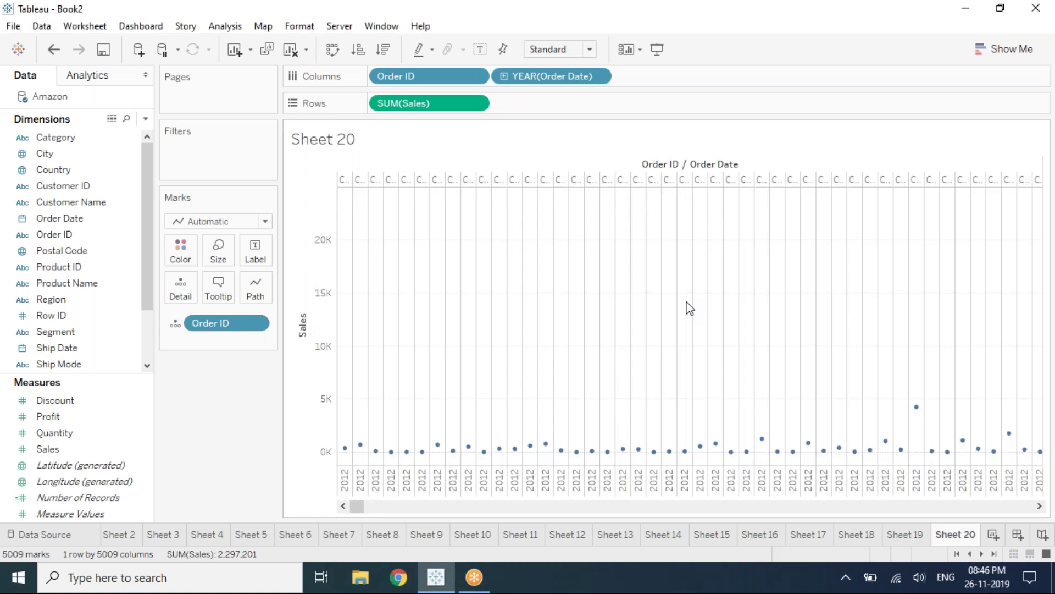
drag(395, 76, 245, 407)
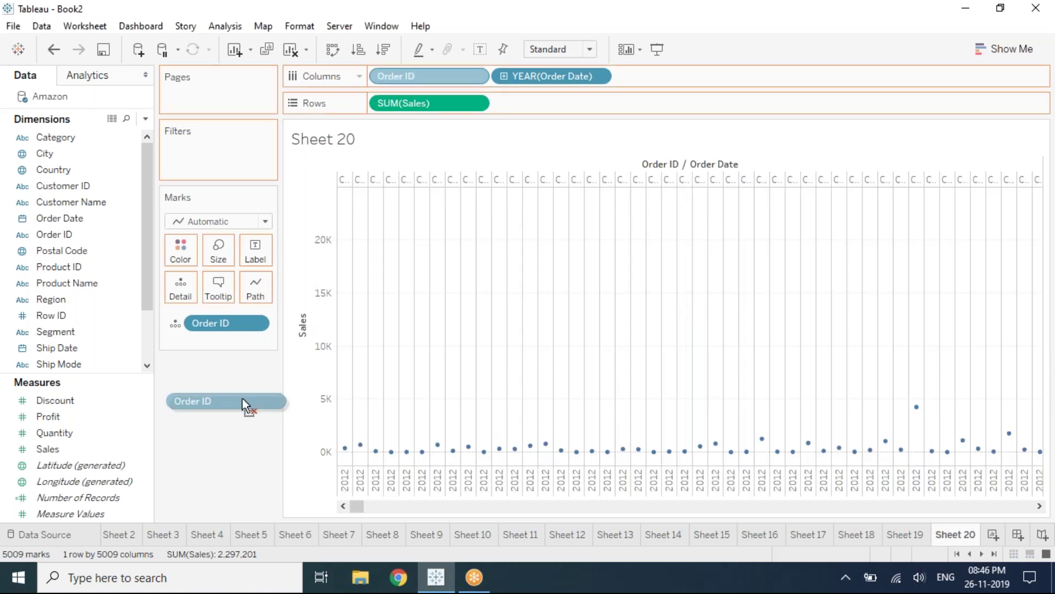
drag(246, 406, 251, 401)
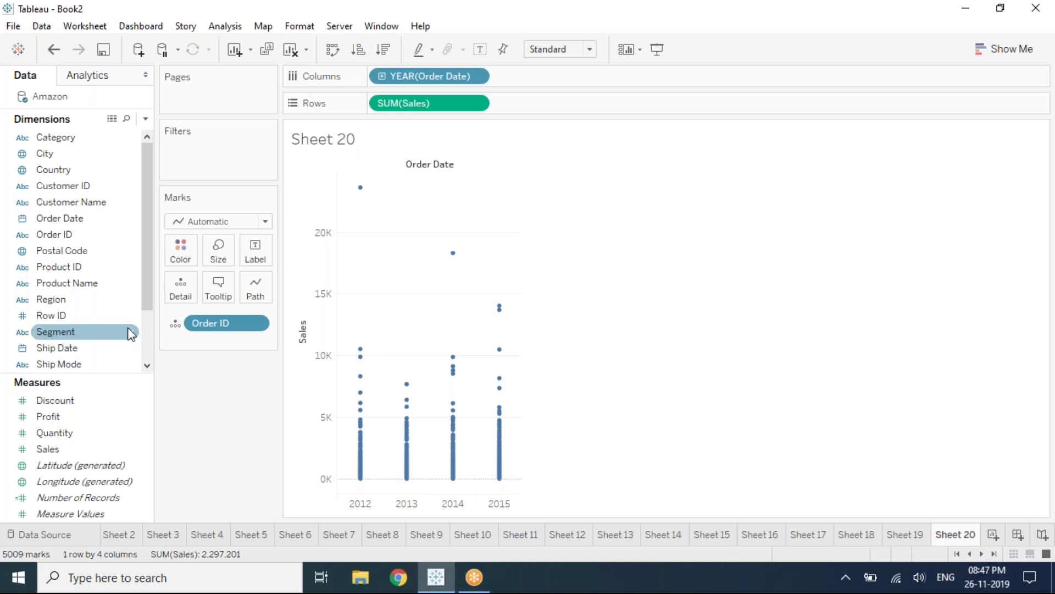
key(ctrl+z)
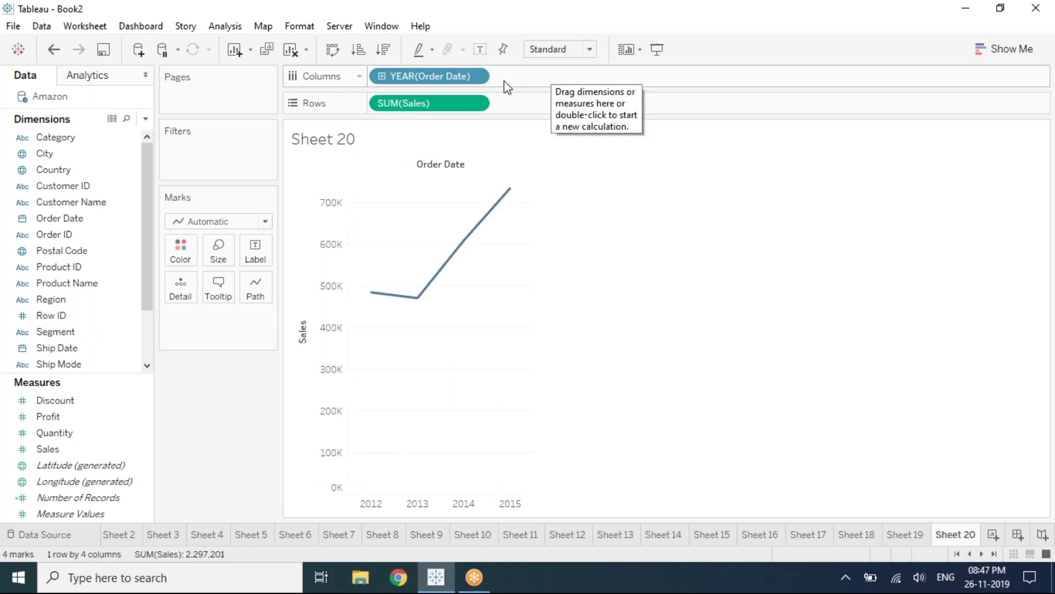
- Drill Order Date down through quarter, month and day, and collapse the day level back to months
click(382, 77)
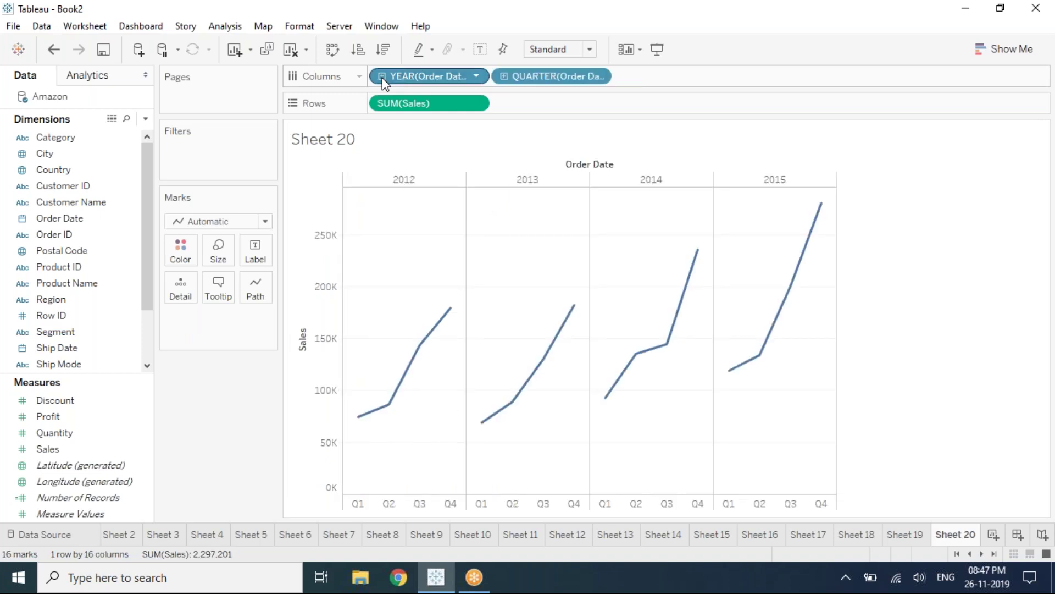
click(504, 77)
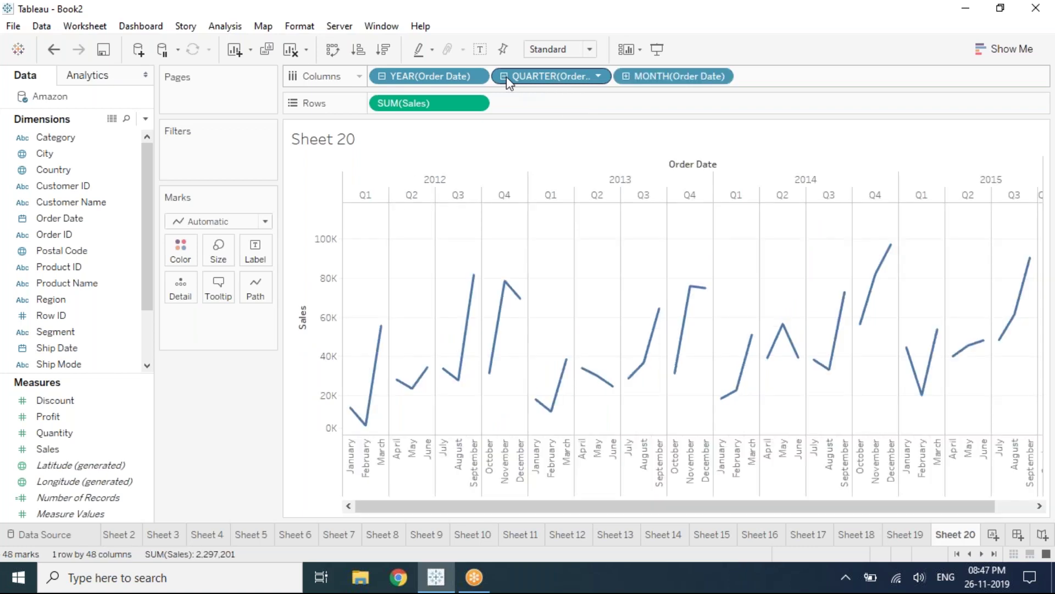
click(627, 77)
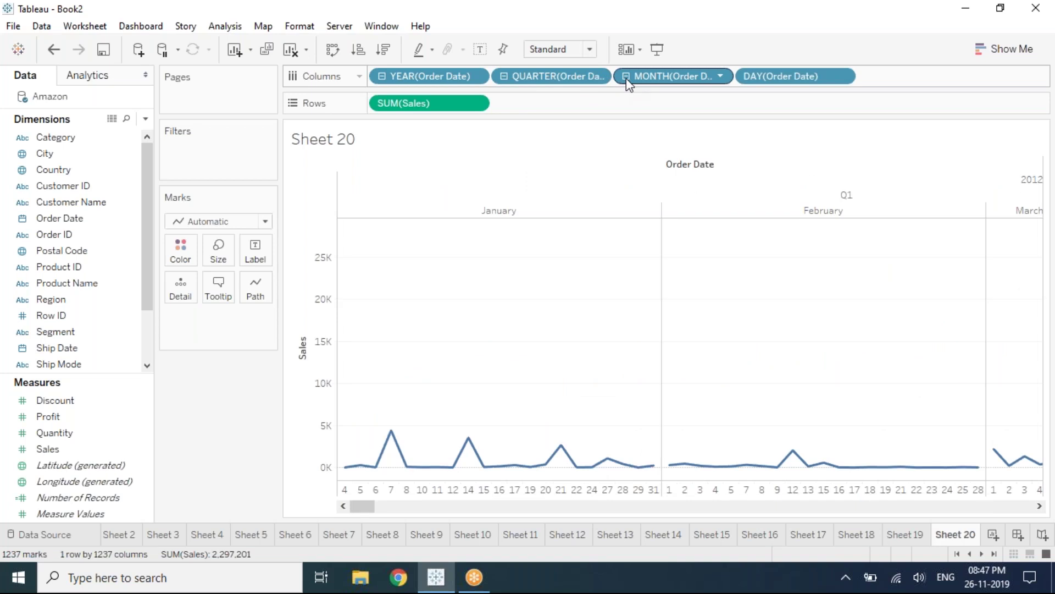
click(626, 77)
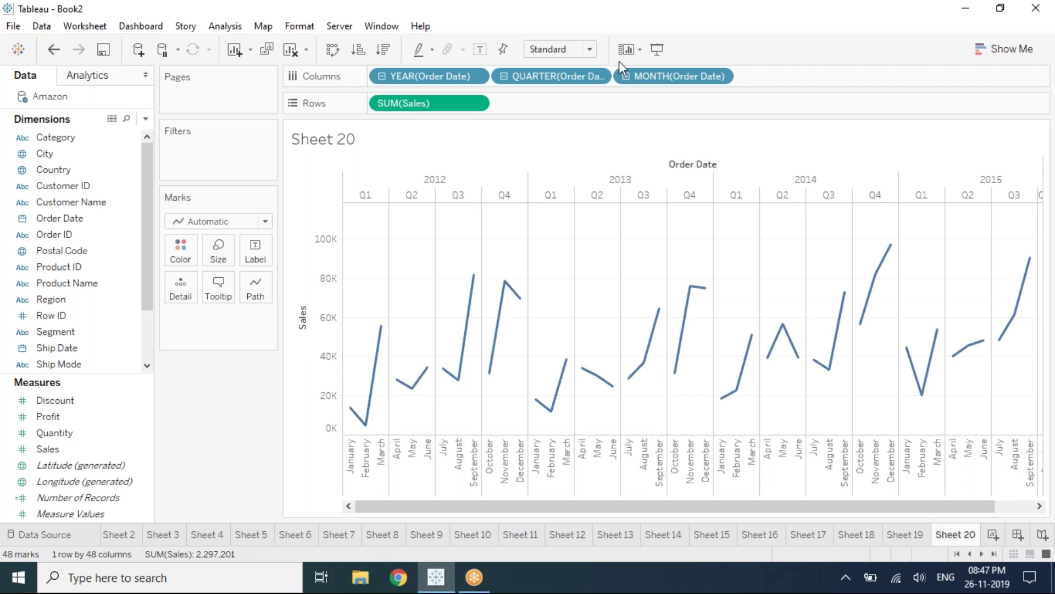
- On a new worksheet, create a hierarchy named Product Hierarchy from Category, Sub-Category and Product Name
key(ctrl+m)
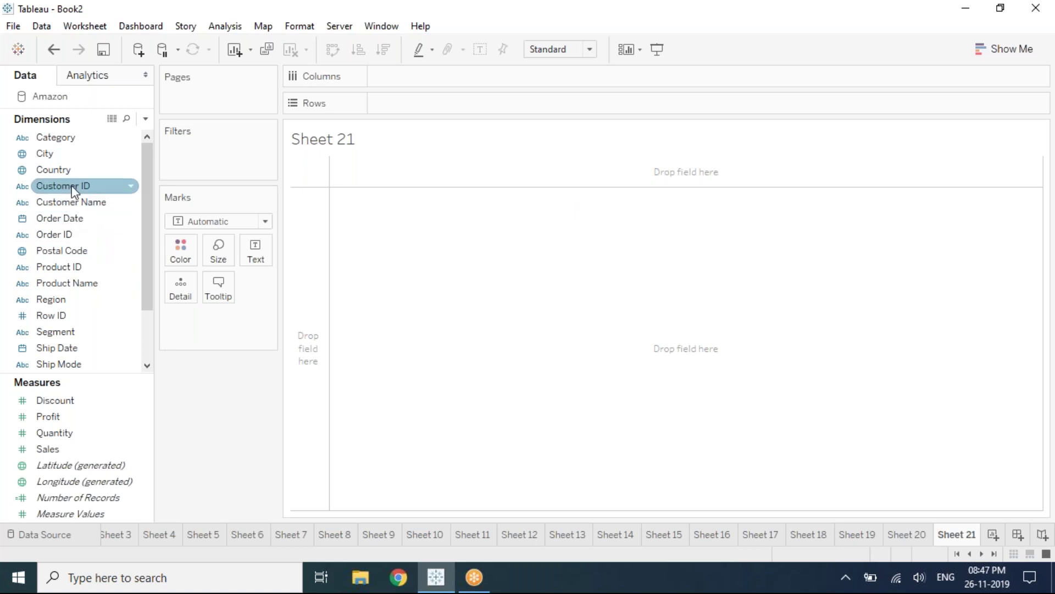
click(71, 140)
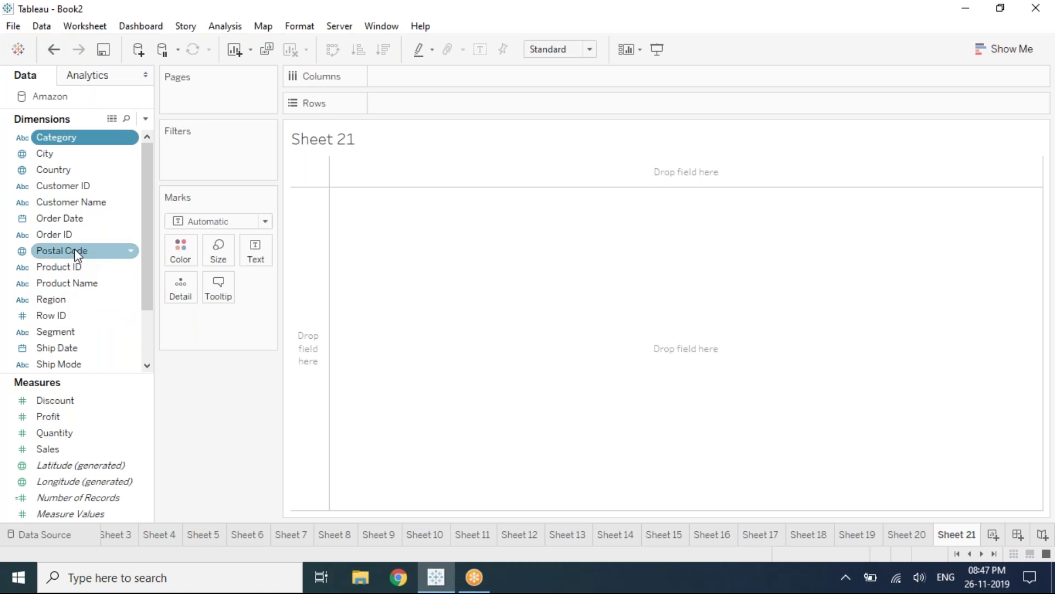
scroll(66, 348, down, 2)
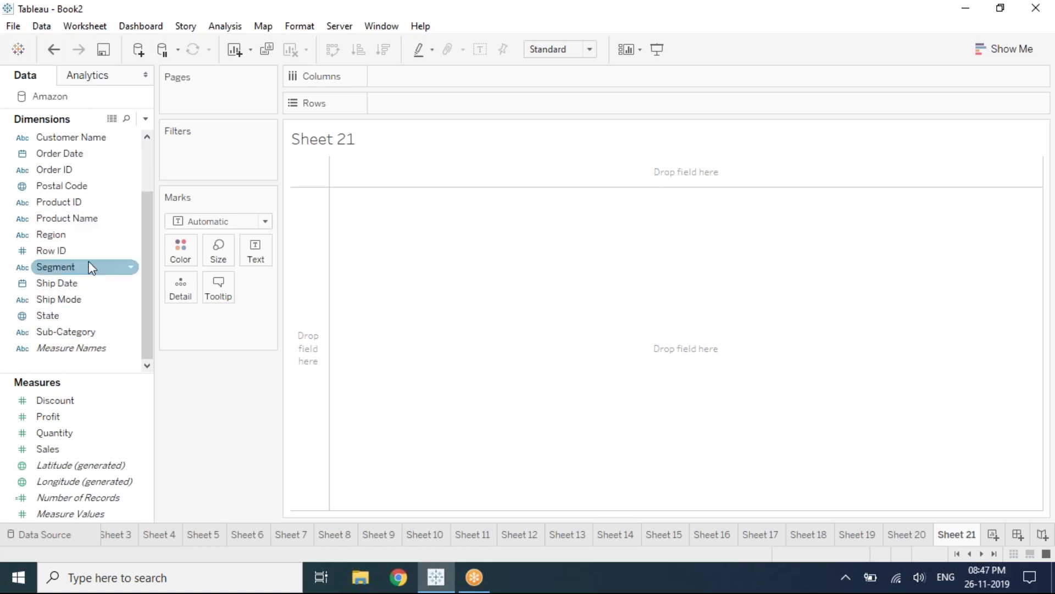
click(73, 333)
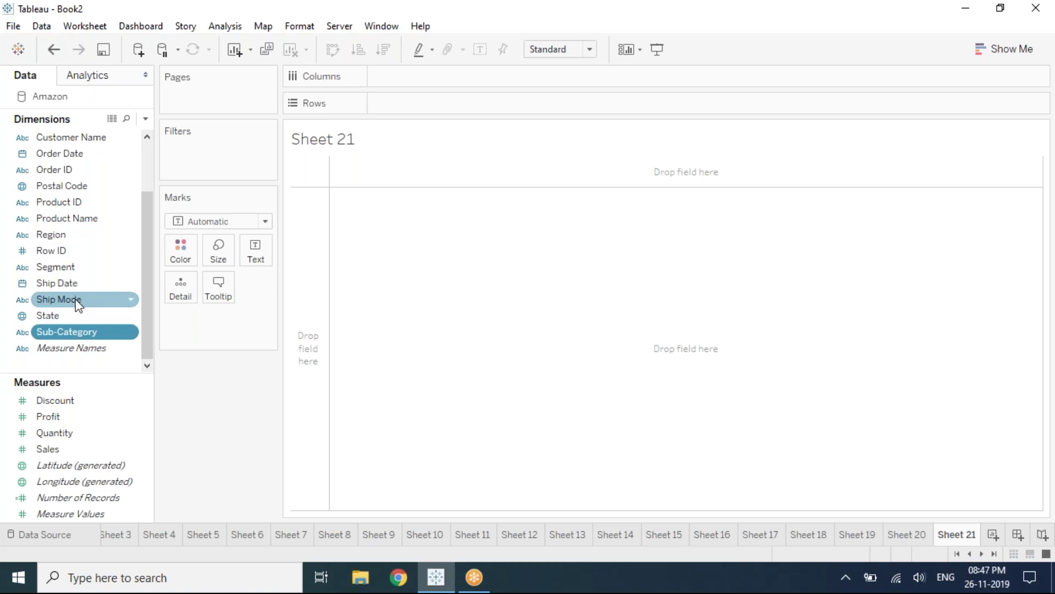
ctrl+click(81, 218)
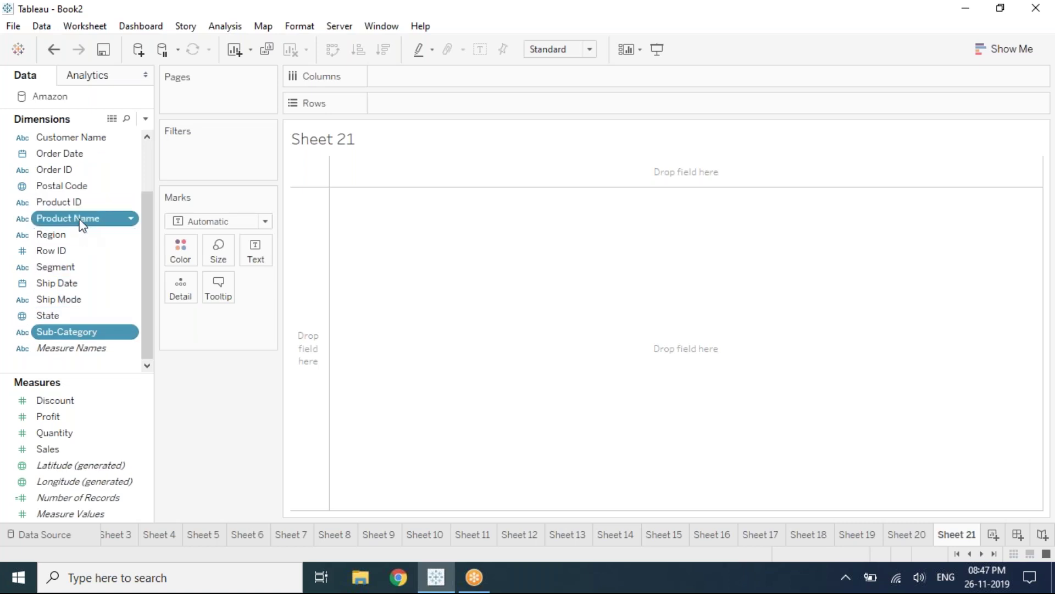
right_click(80, 220)
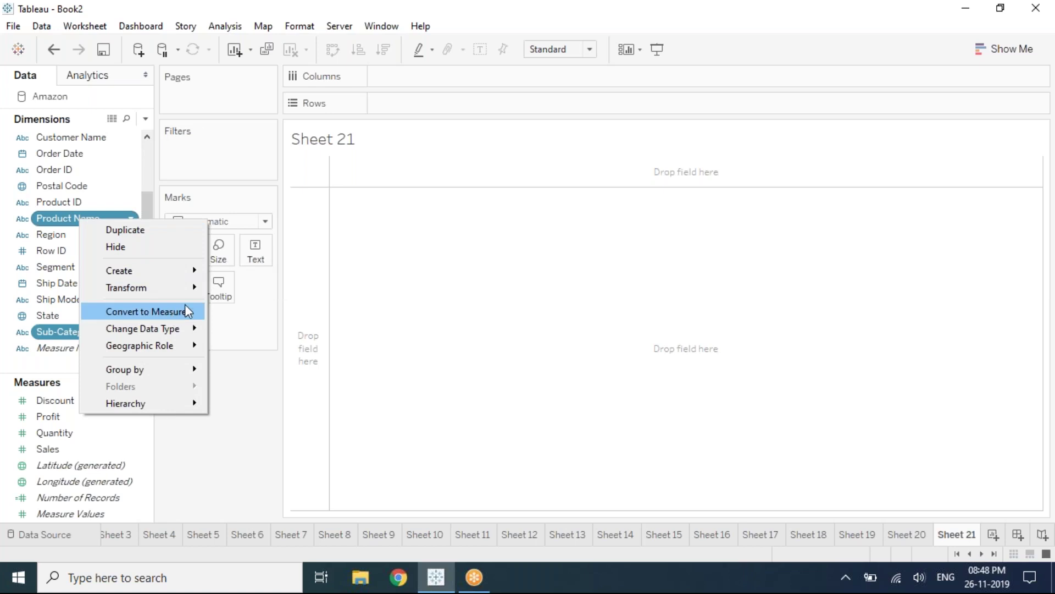
mouse_move(177, 334)
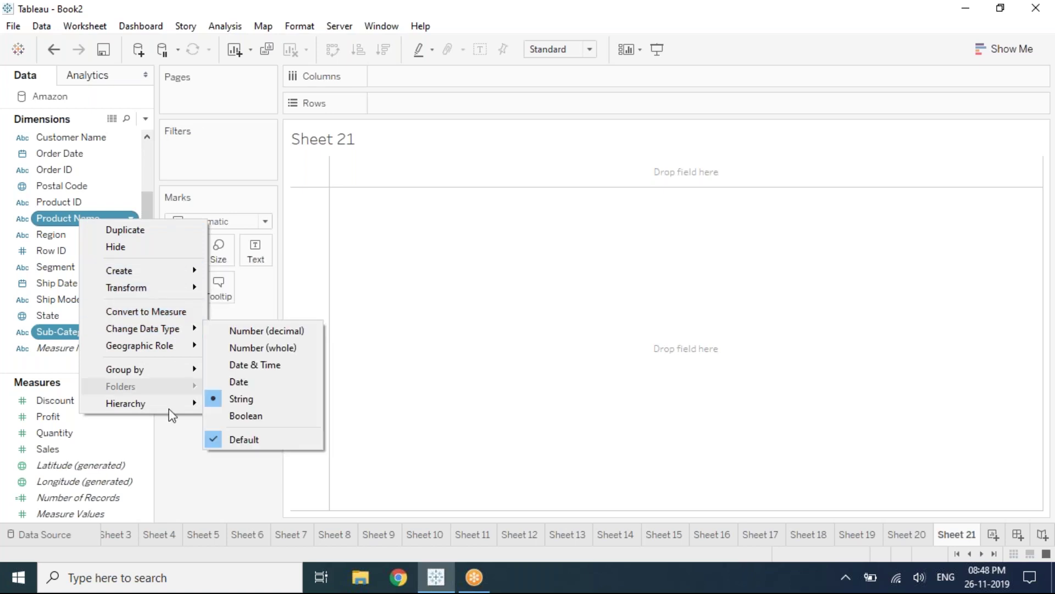
mouse_move(170, 399)
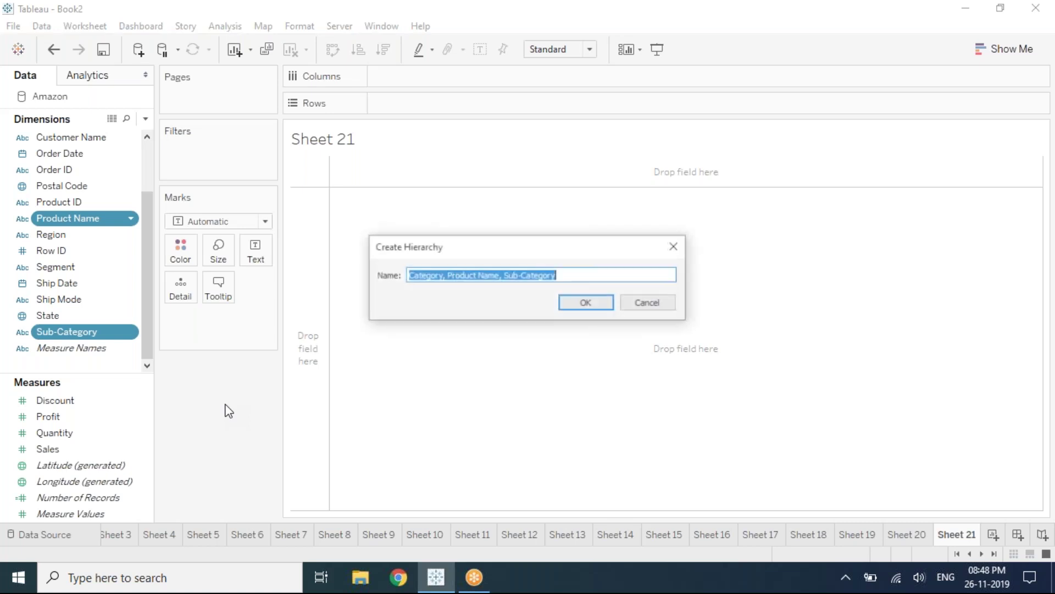
text(Product)
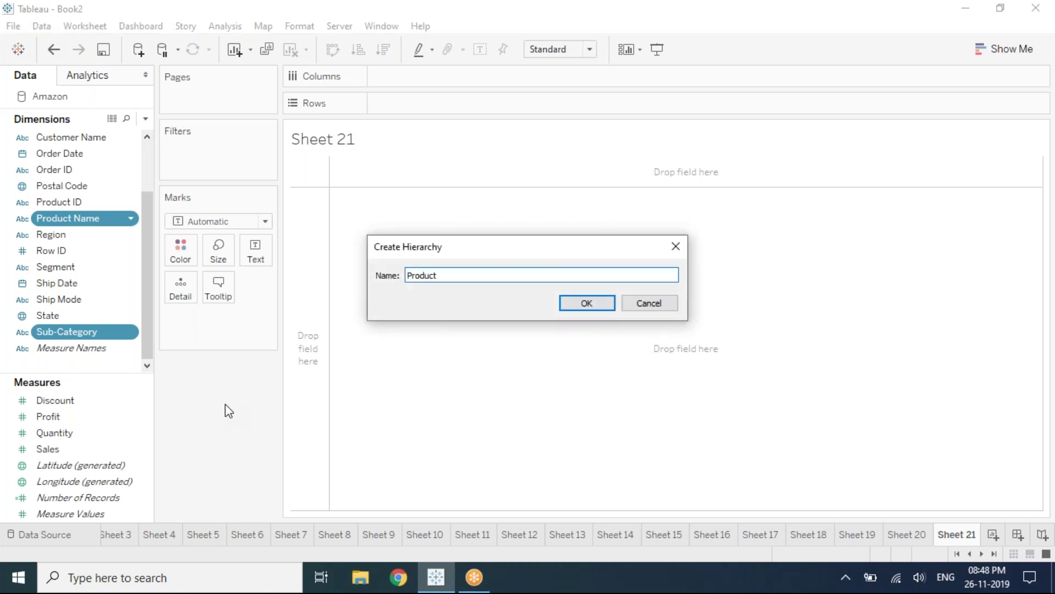
text( Hierarchy)
key(Return)
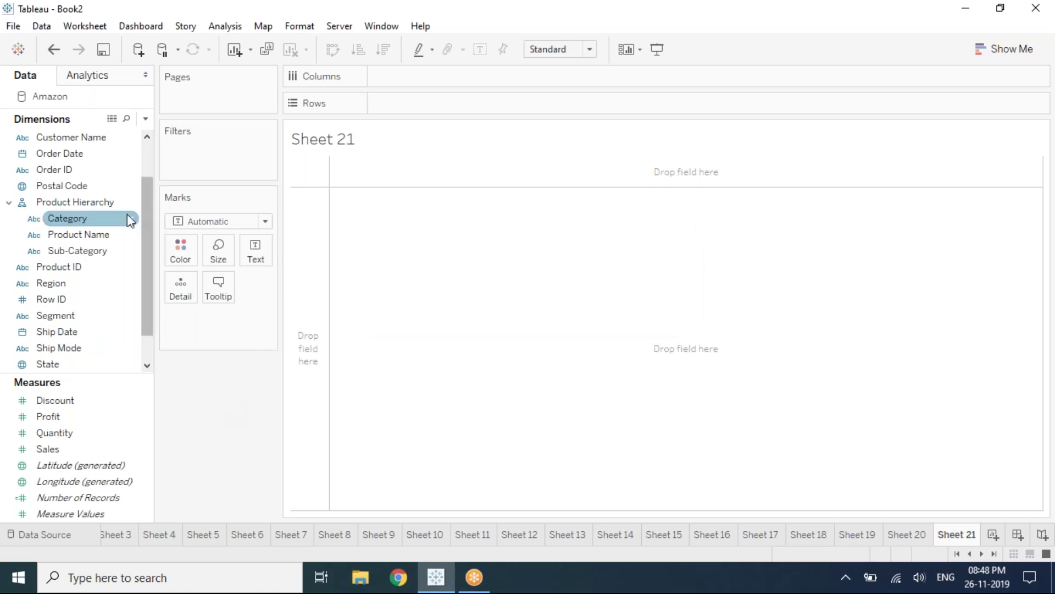
- Move Sub-Category above Product Name within the Product Hierarchy
click(102, 206)
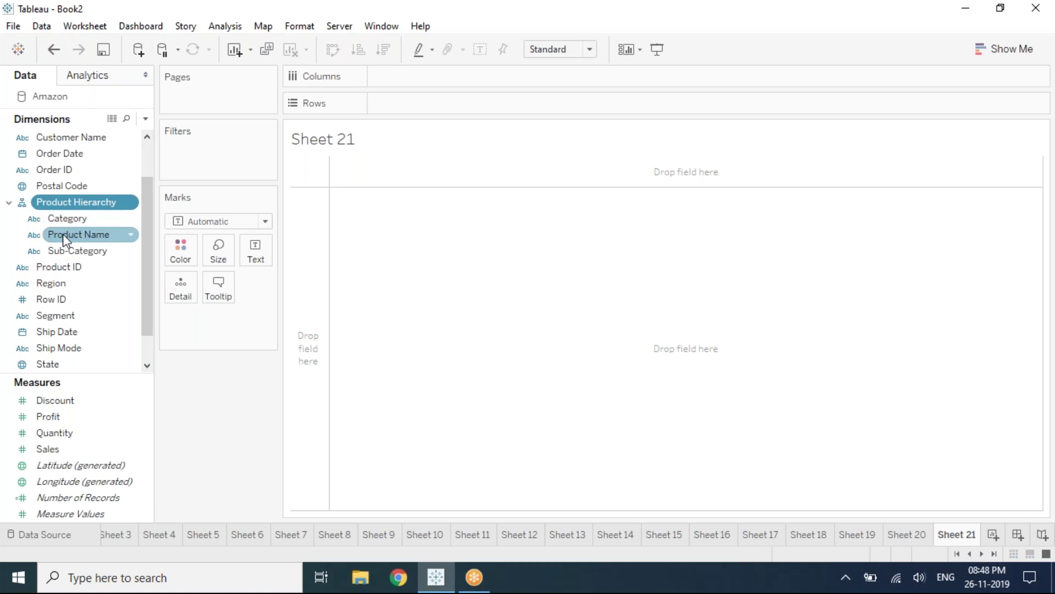
click(75, 249)
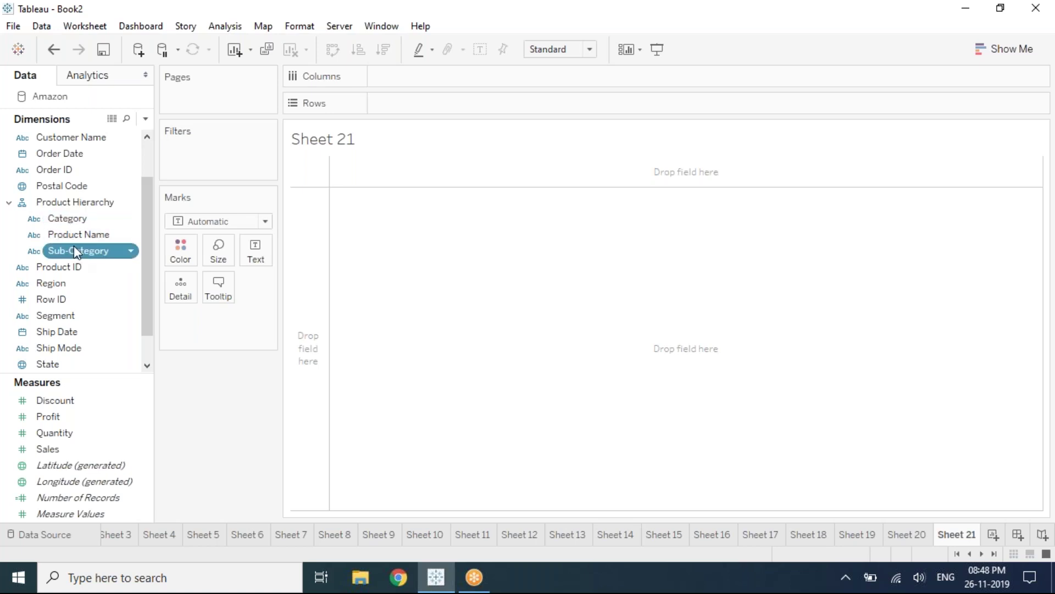
drag(74, 246, 79, 240)
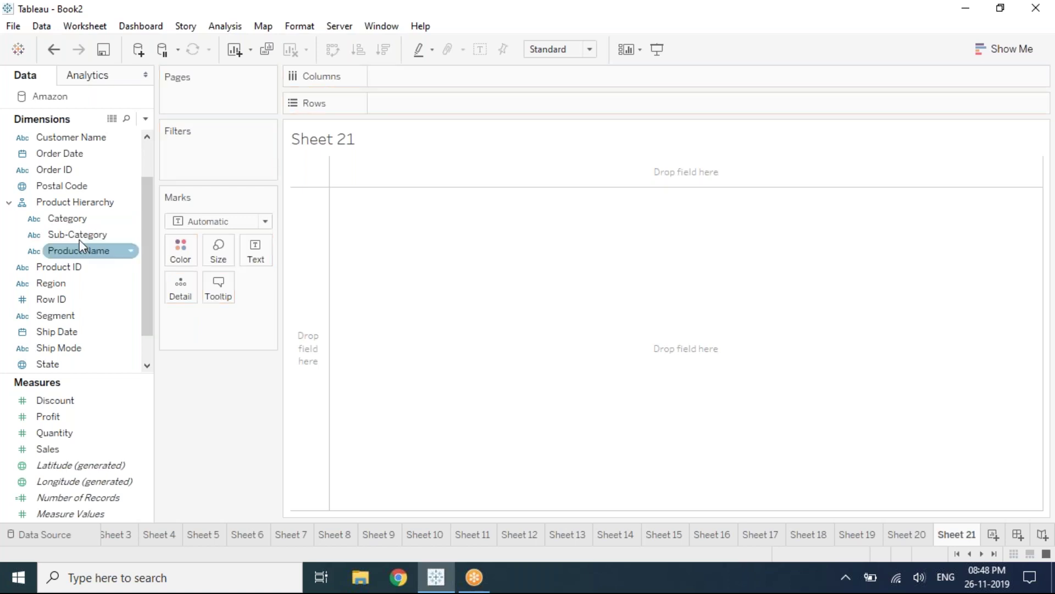
- Chart Sales by Category, with Category on Columns and the sum of Sales on Rows
click(73, 220)
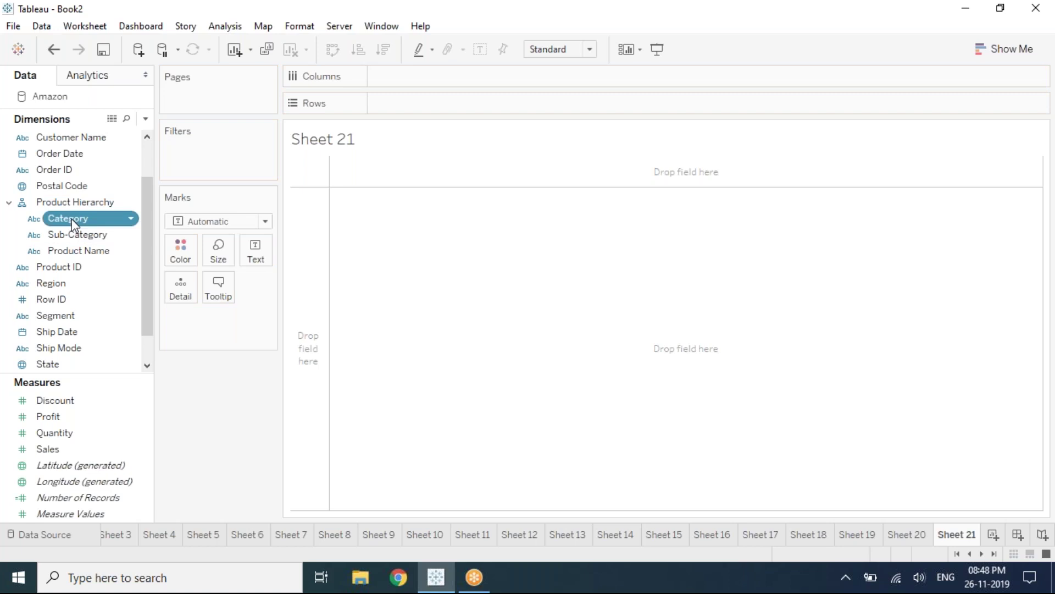
drag(72, 221, 437, 80)
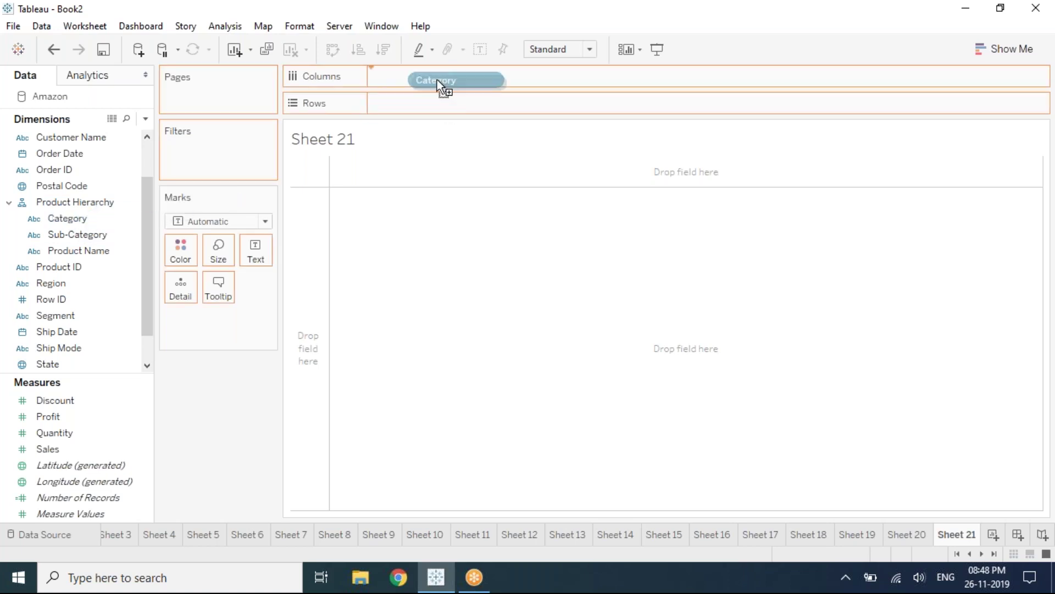
drag(437, 79, 437, 79)
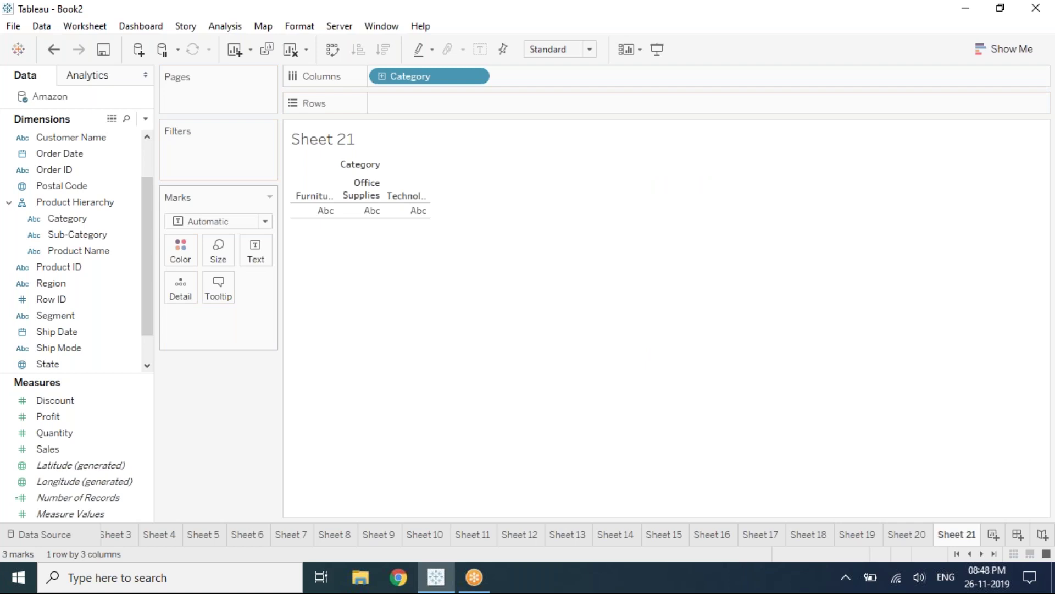
drag(47, 448, 294, 271)
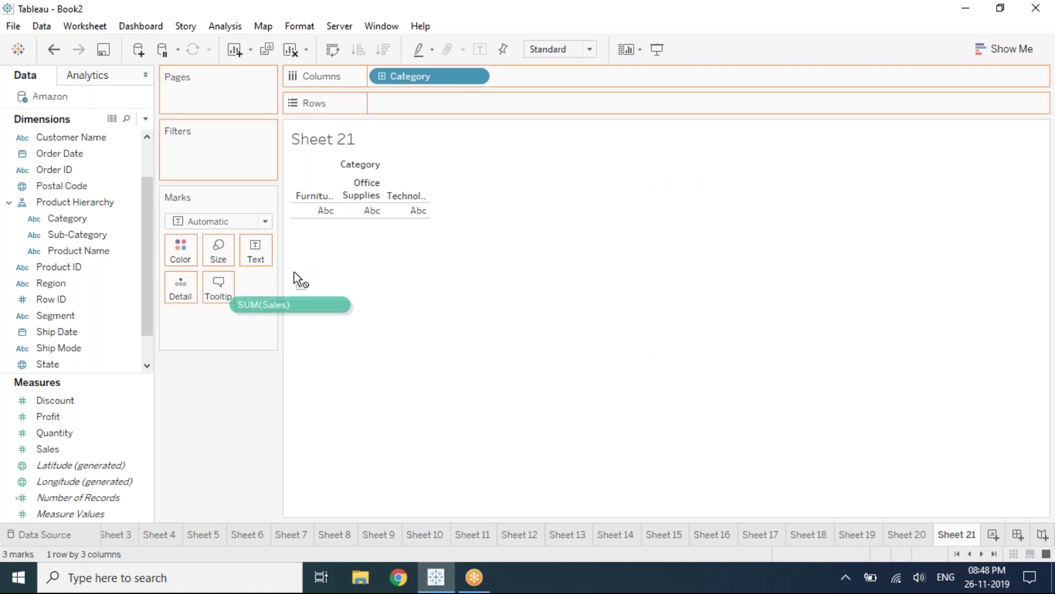
drag(295, 271, 418, 102)
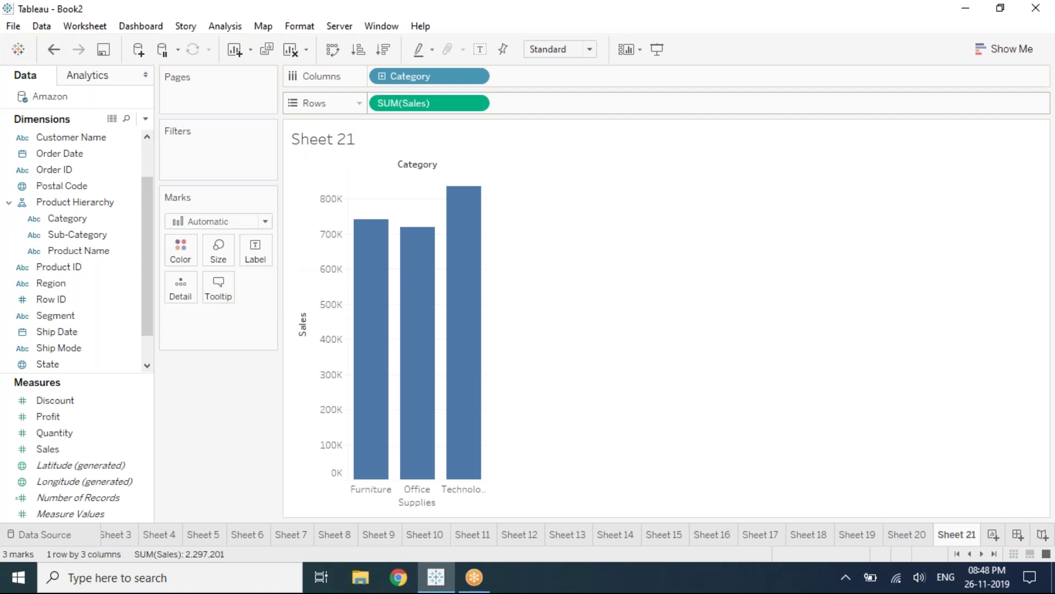
- Drill the Category bars down to Sub-Category and Product Name, collapsing and re-expanding the Product Name level
click(383, 82)
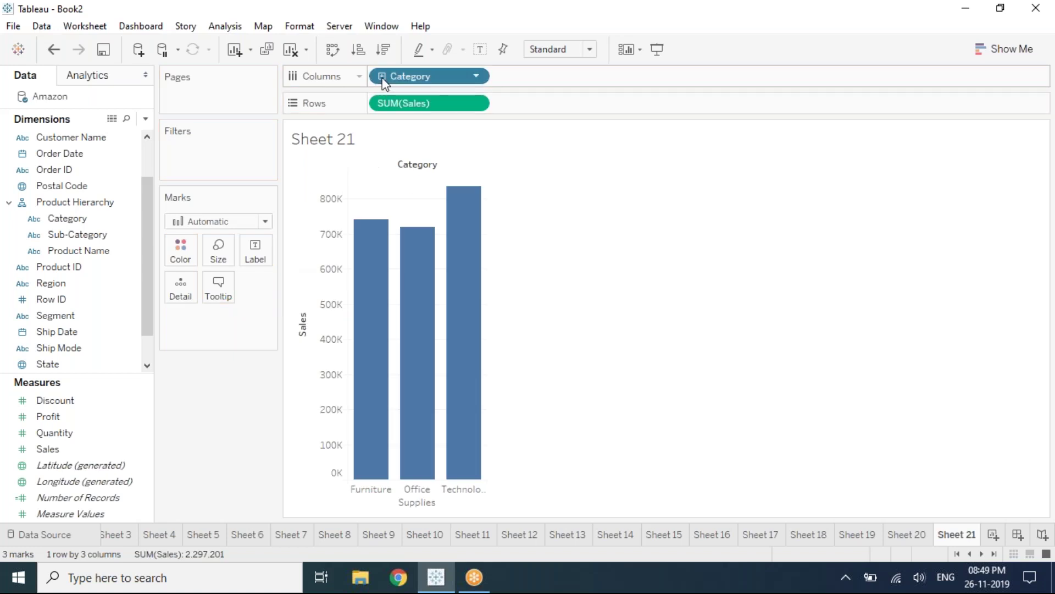
click(382, 77)
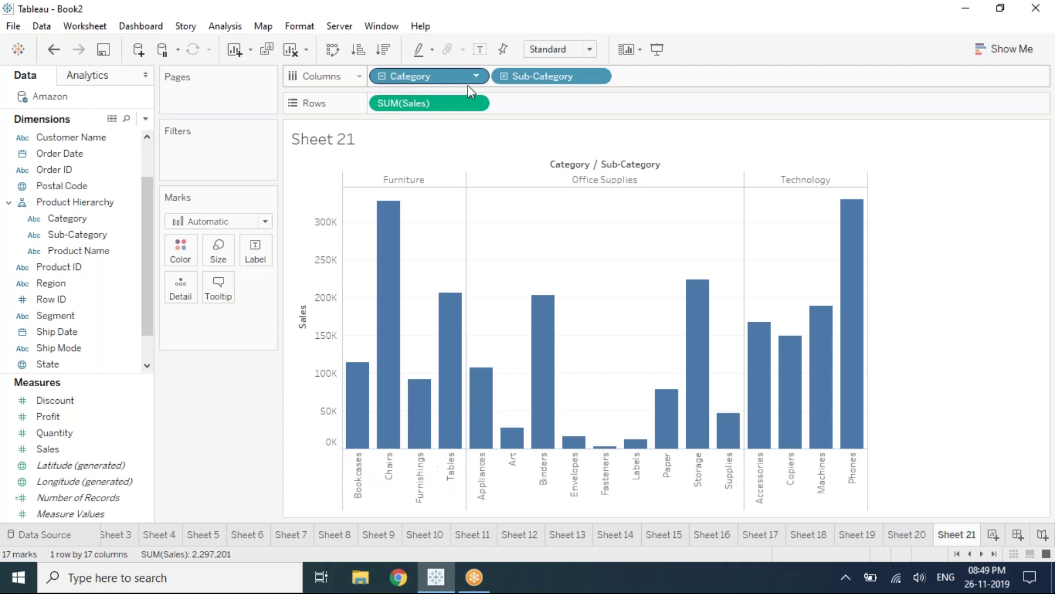
click(503, 77)
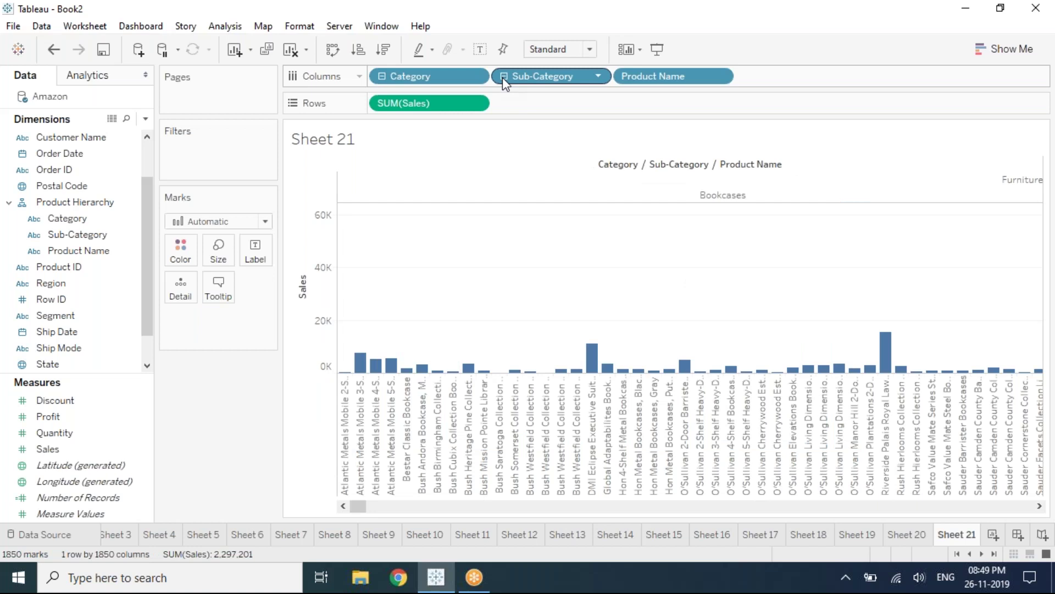
click(503, 76)
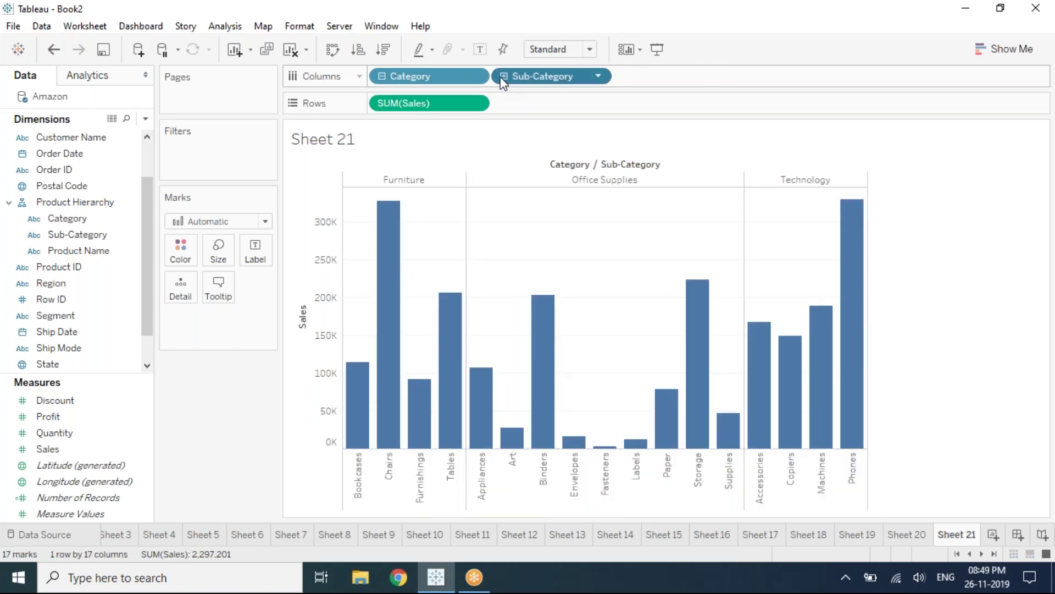
click(503, 76)
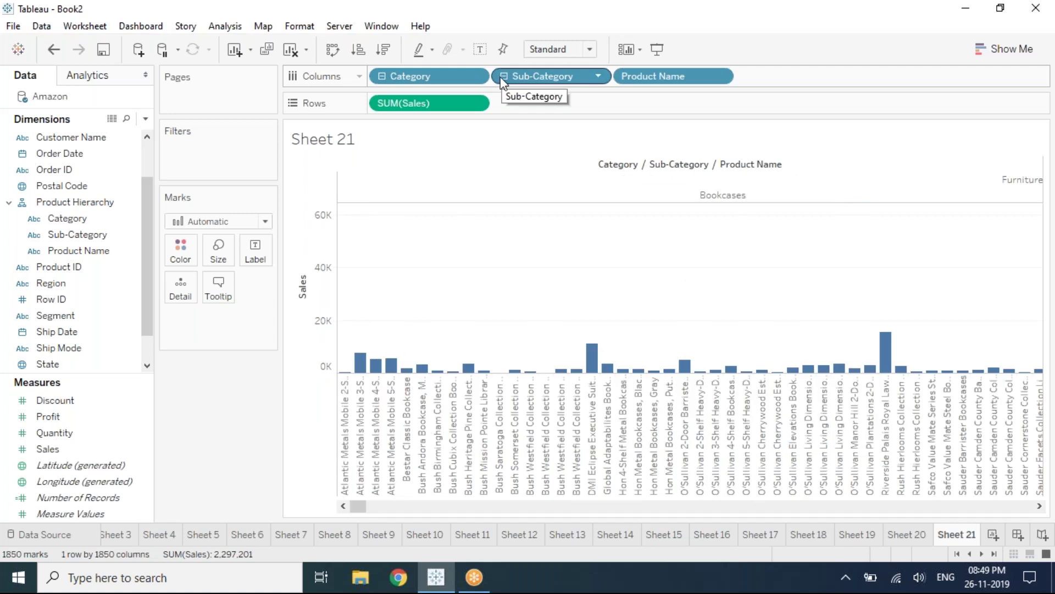
- Add a new worksheet and remove the Product Hierarchy from the dimensions
key(ctrl+m)
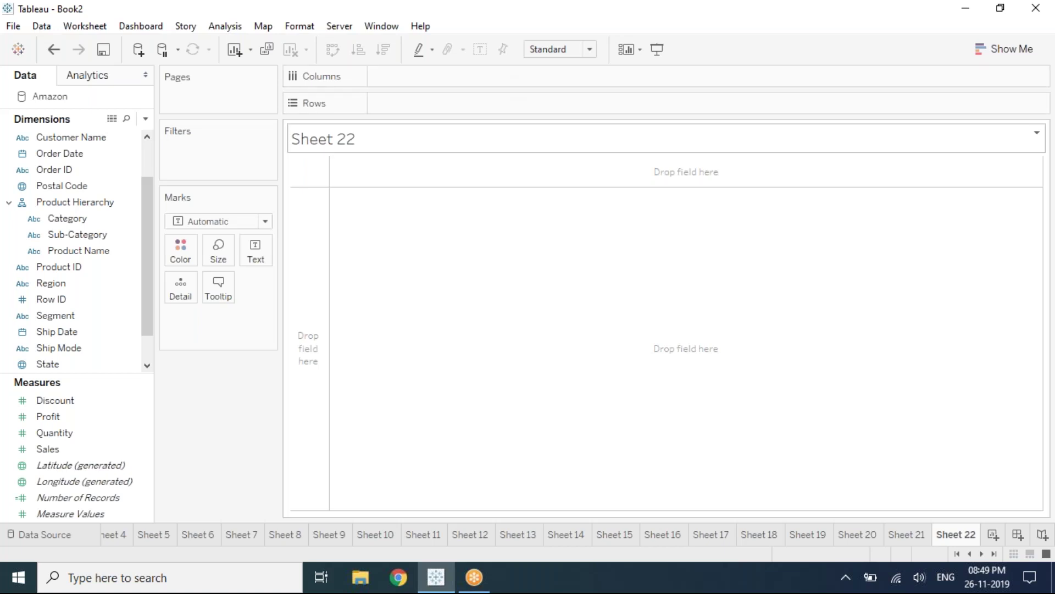
right_click(76, 205)
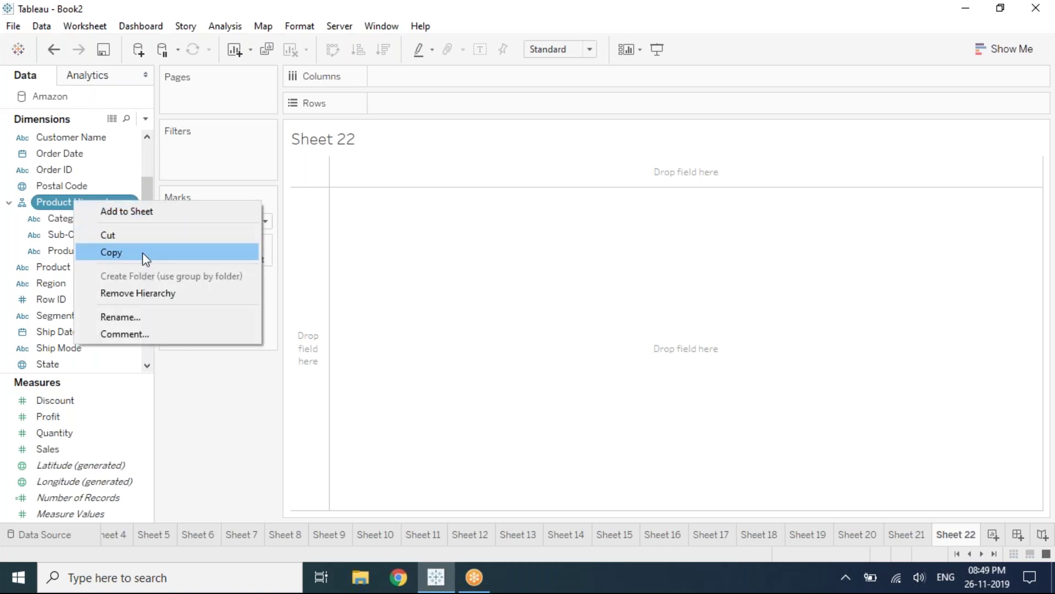
click(143, 293)
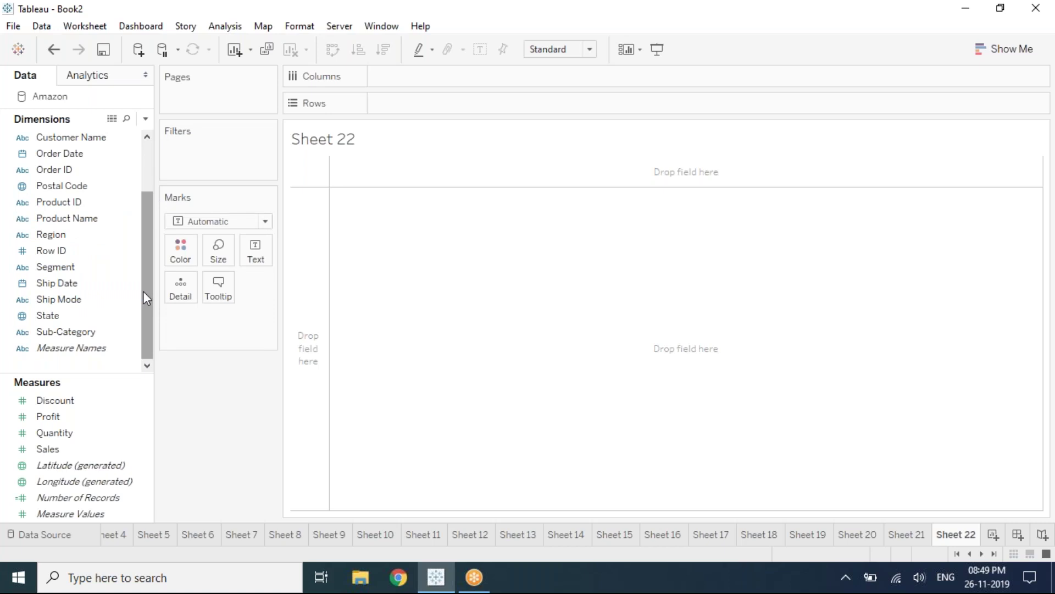
click(134, 298)
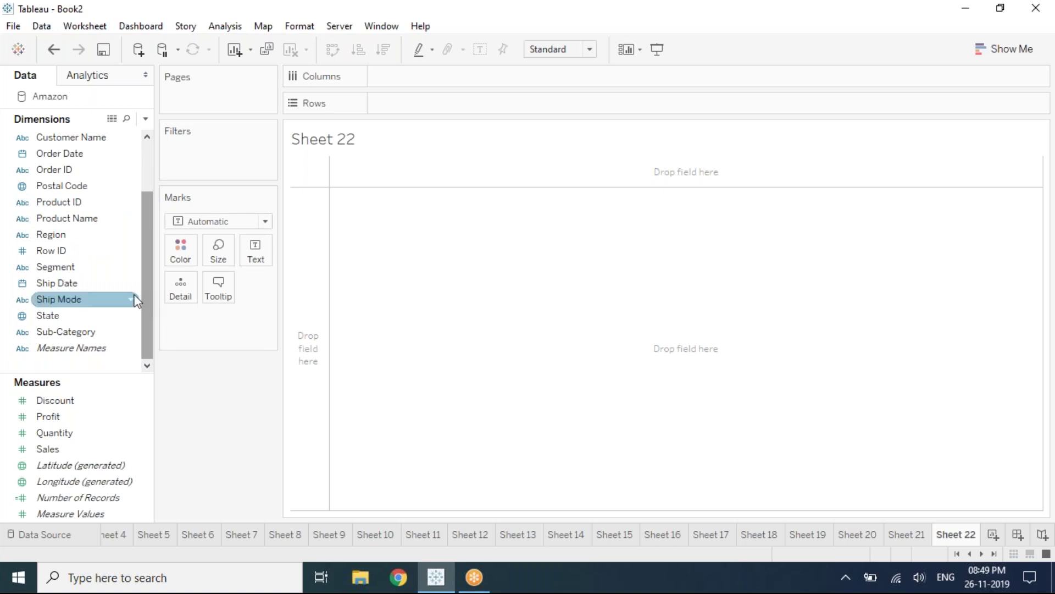
- Rename the Sub-Category dimension as Product Sub-Category
click(87, 331)
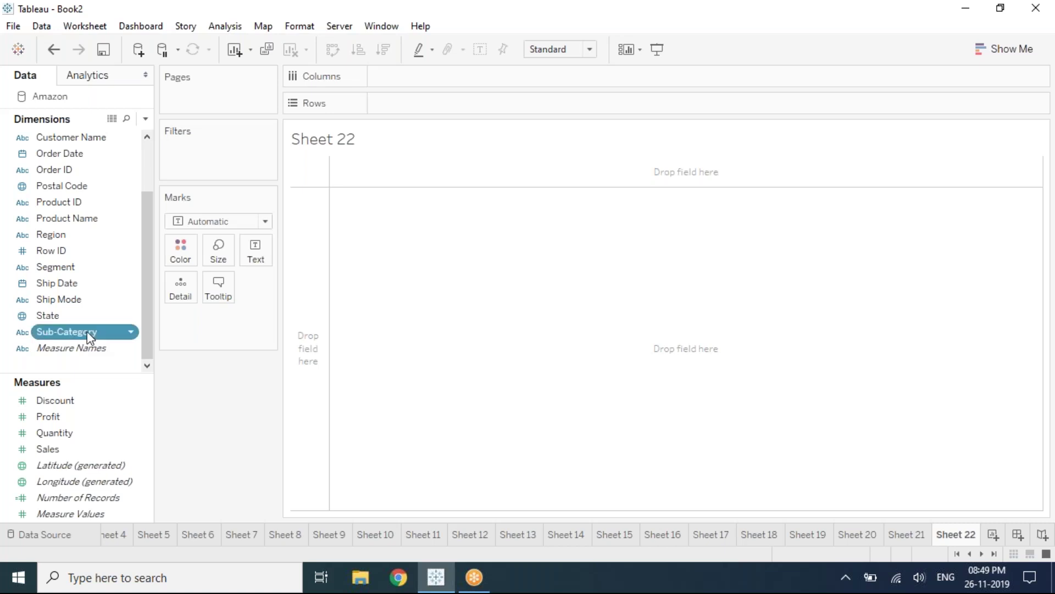
click(87, 331)
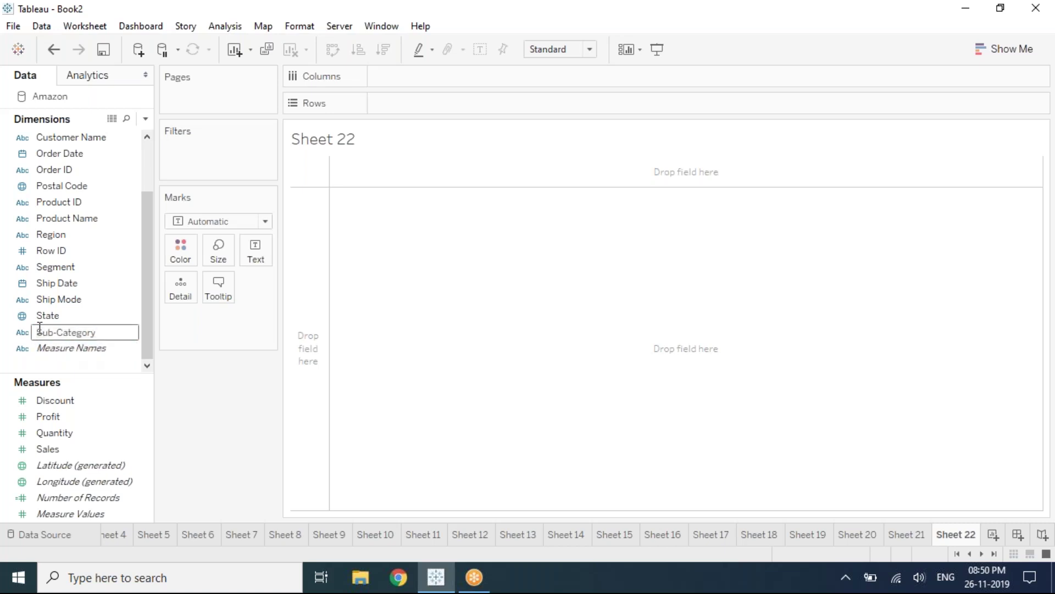
key(Return)
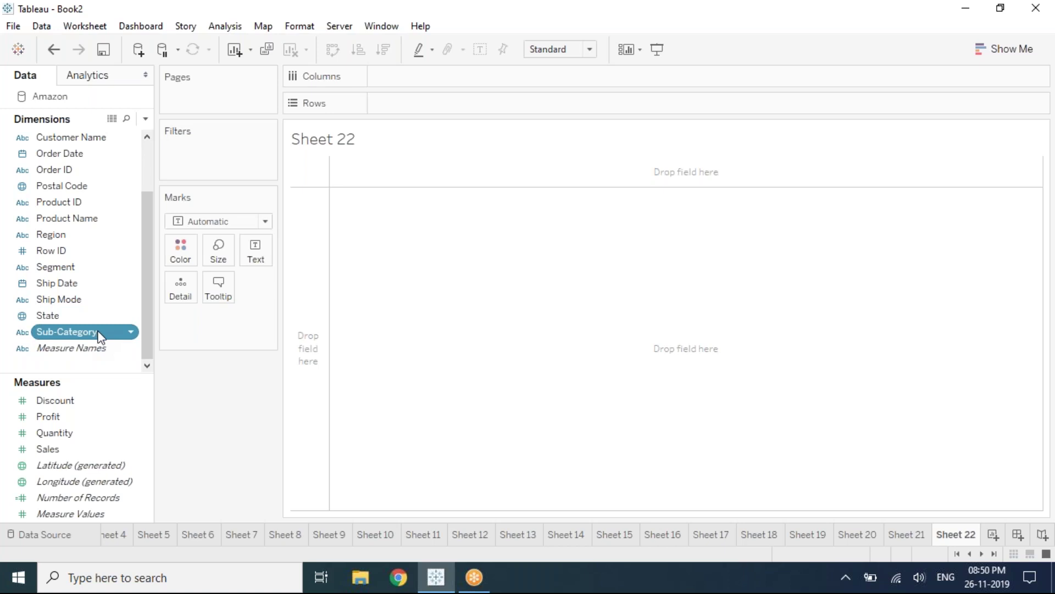
drag(101, 319, 99, 240)
scroll(101, 283, down, 2)
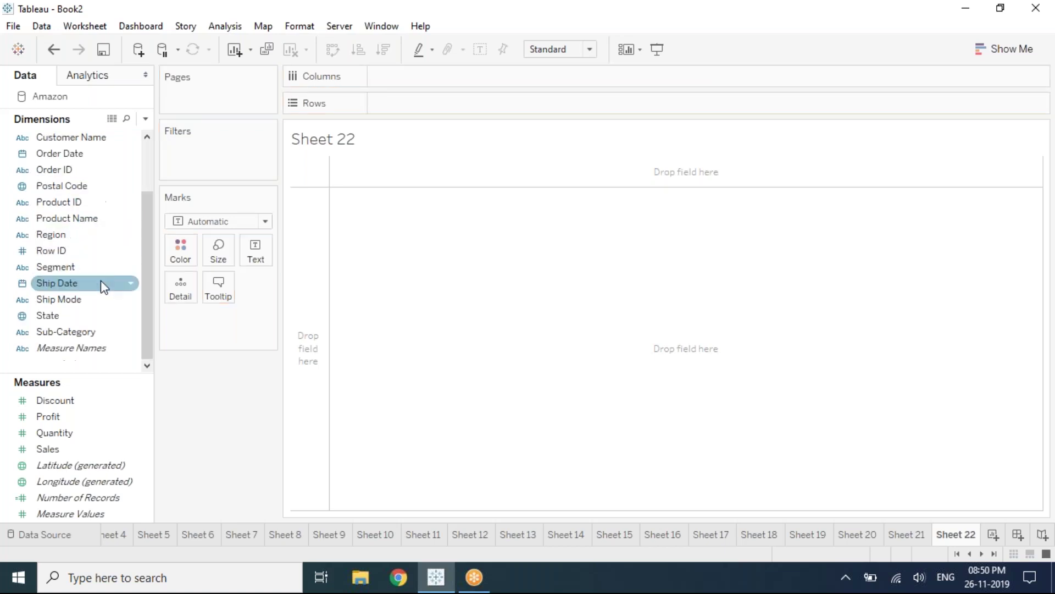
right_click(72, 332)
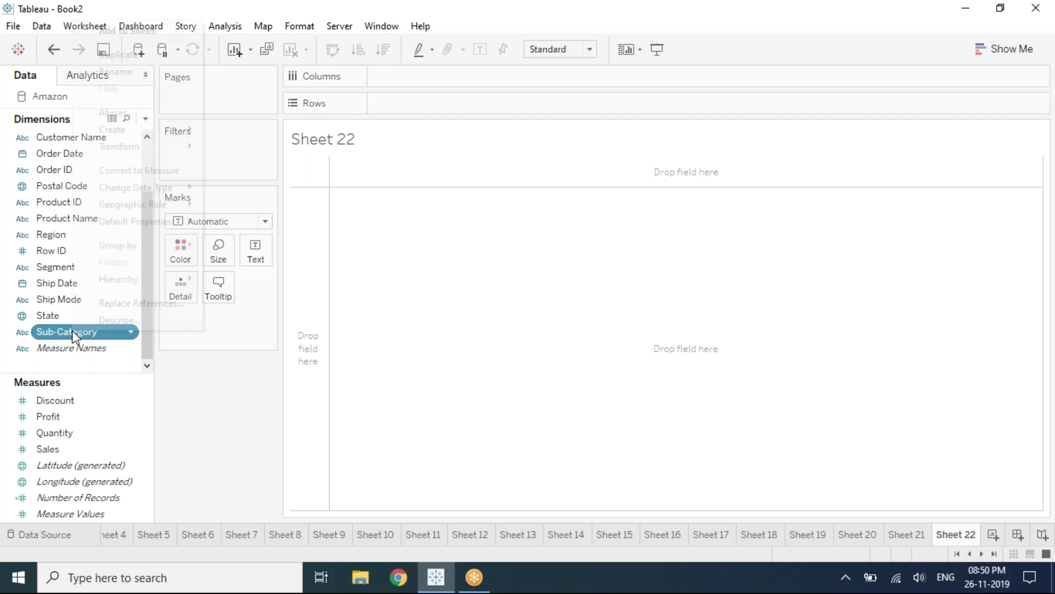
key(Escape)
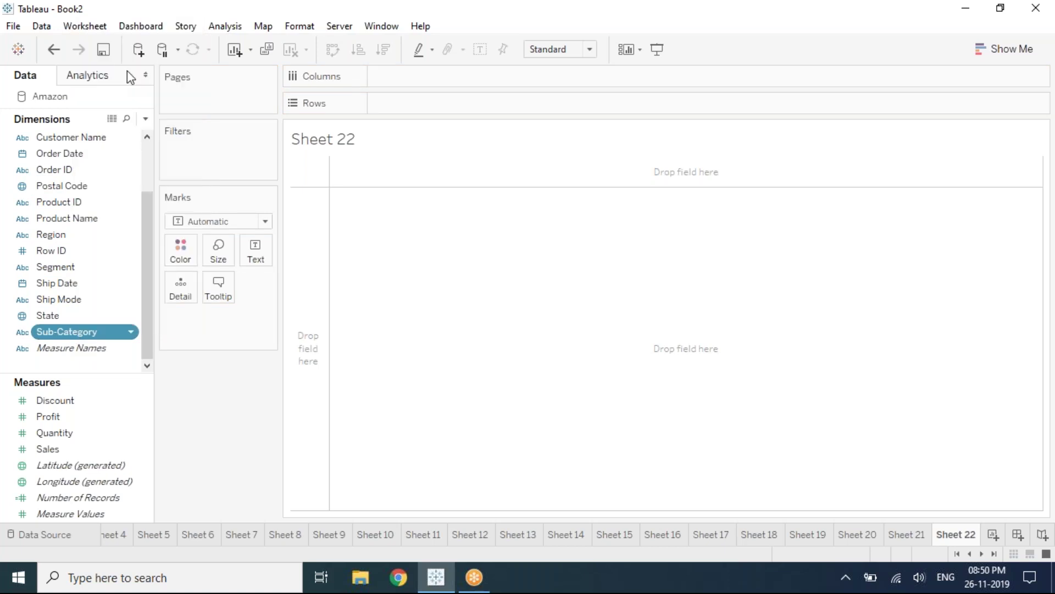
text(Prod)
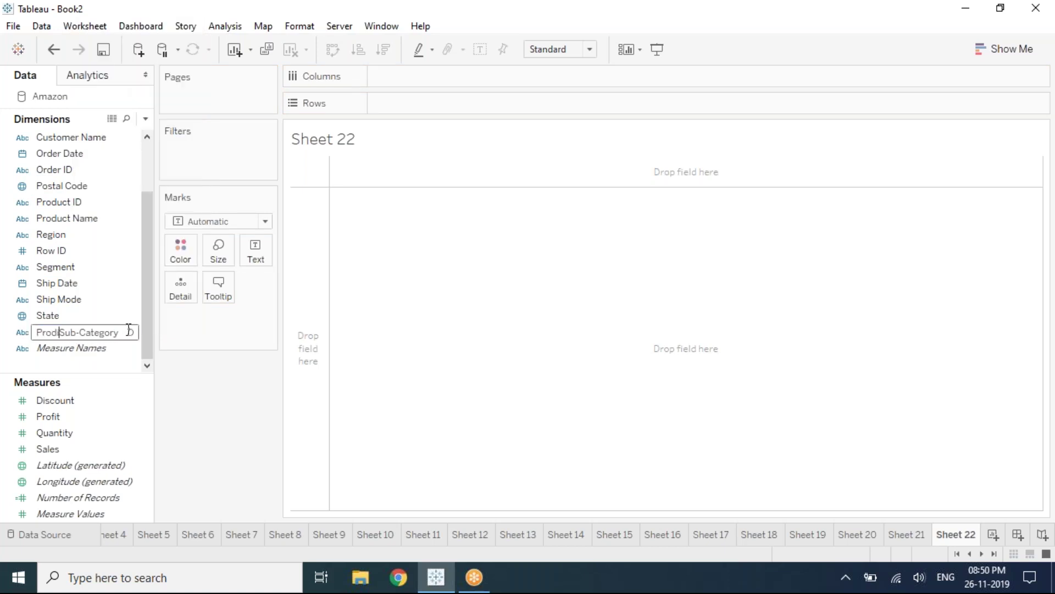
text(uct)
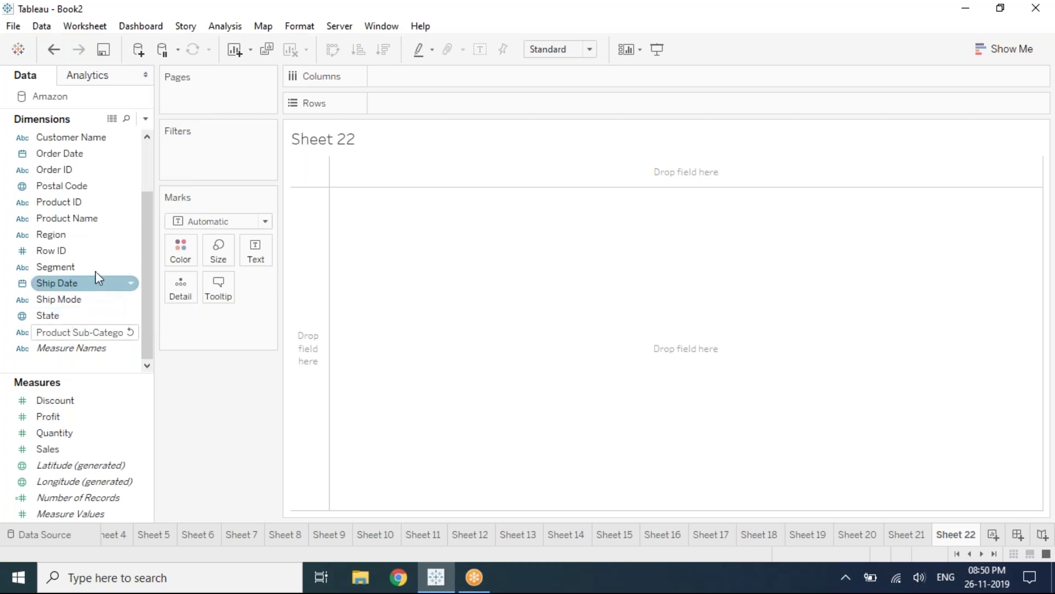
key(Return)
- Rename the Category dimension as ProductCategory
scroll(86, 234, up, 2)
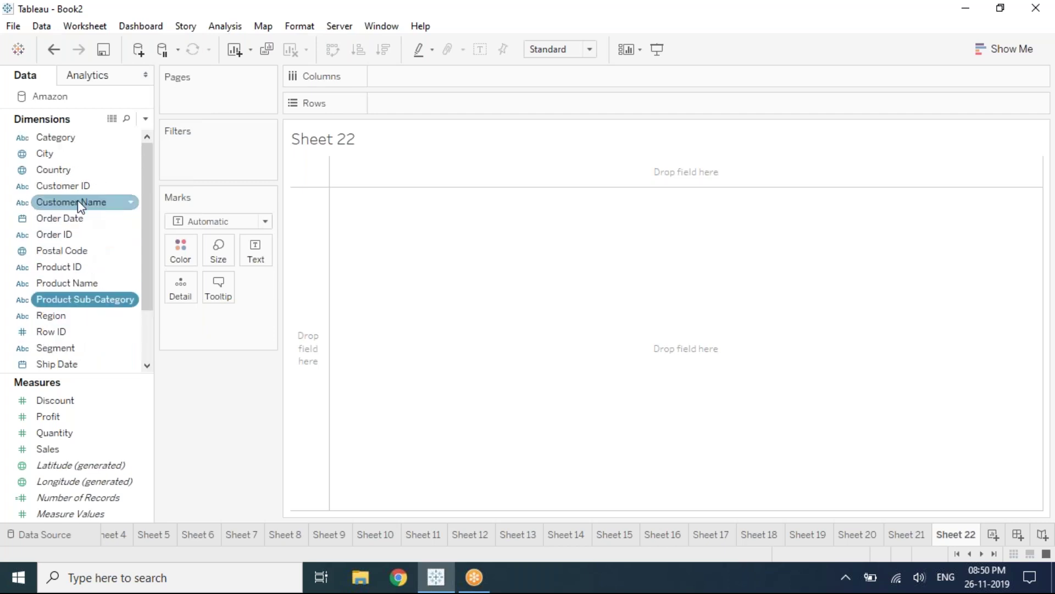
click(69, 140)
right_click(69, 142)
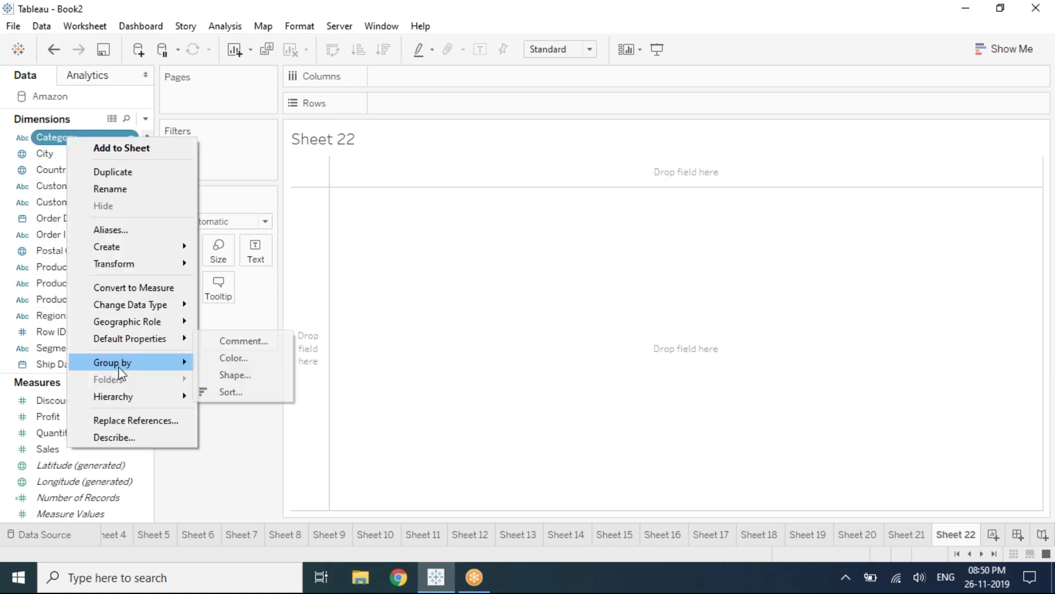
click(152, 192)
text(ProductCategory)
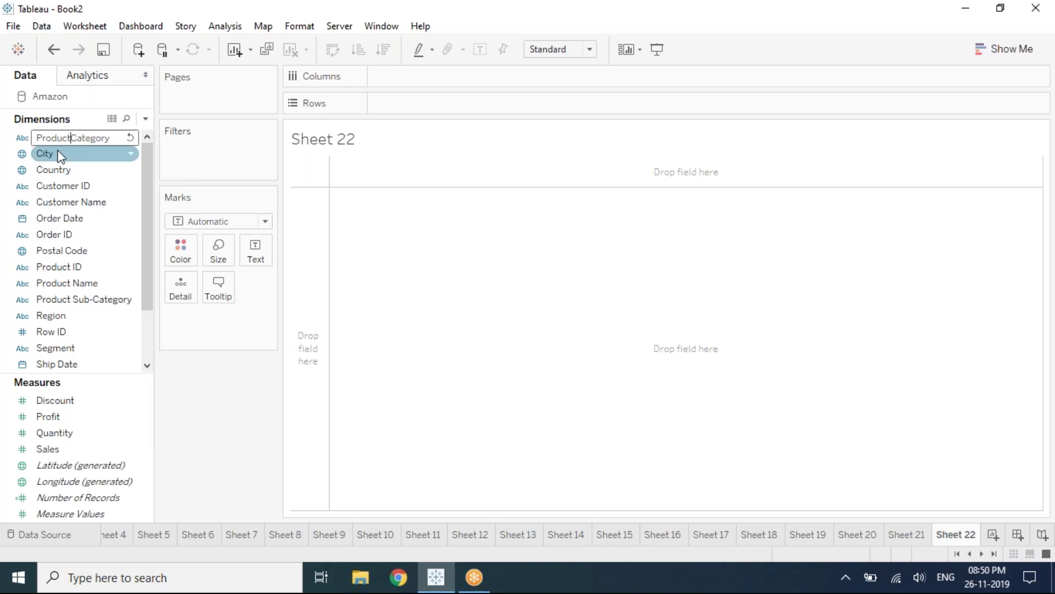
key(Return)
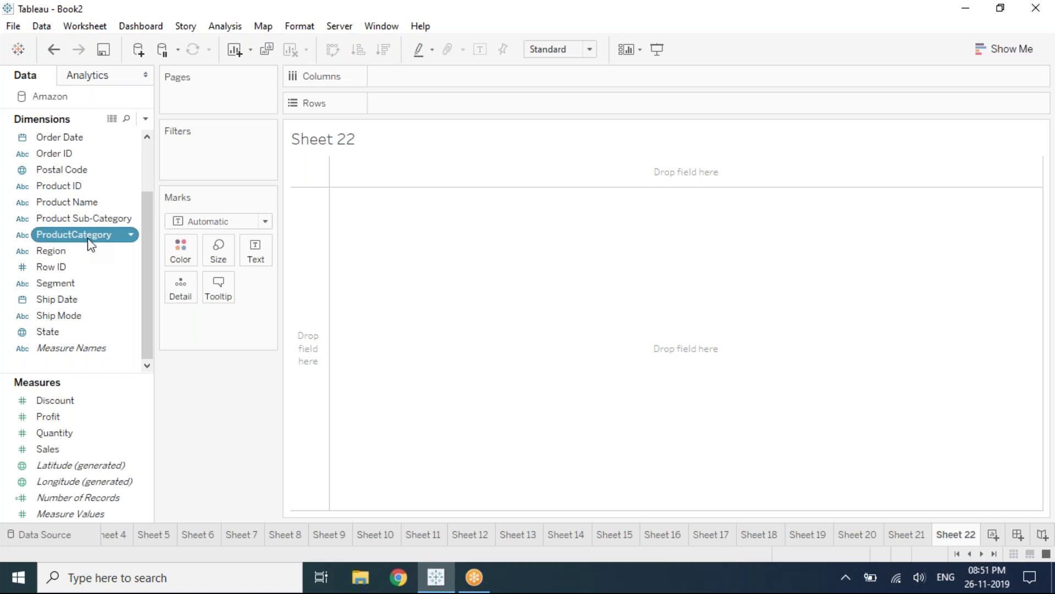
- Create a hierarchy named Product Hierarchy from ProductCategory and Product Sub-Category
click(89, 219)
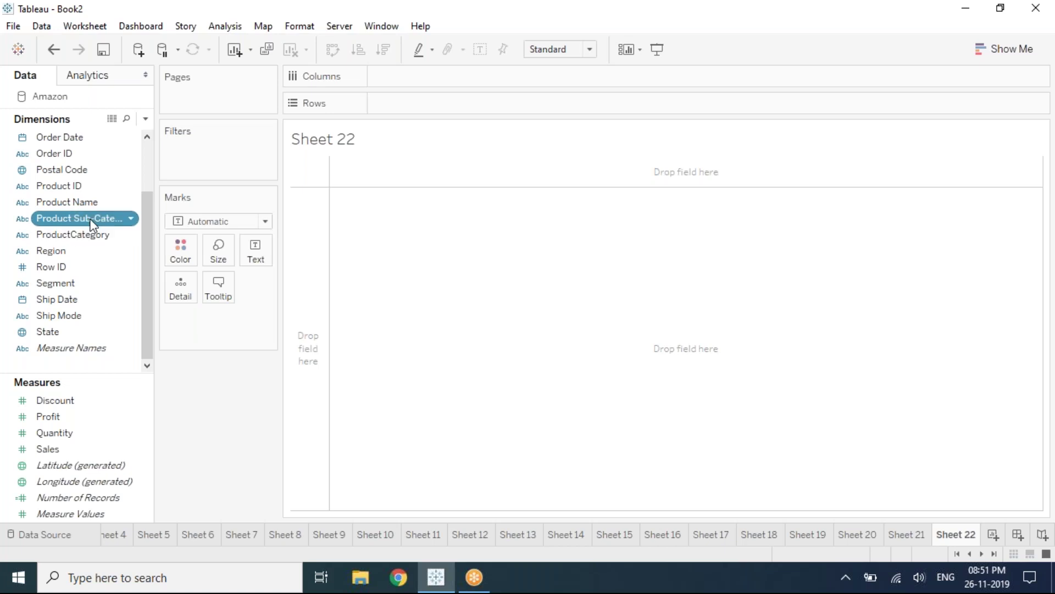
drag(91, 234, 83, 219)
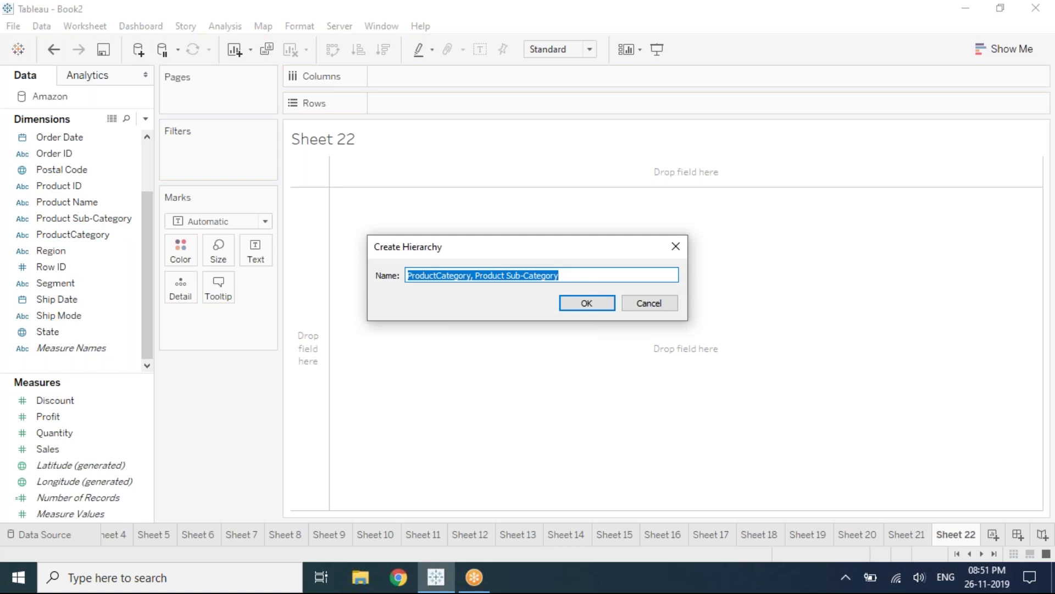
text(Product)
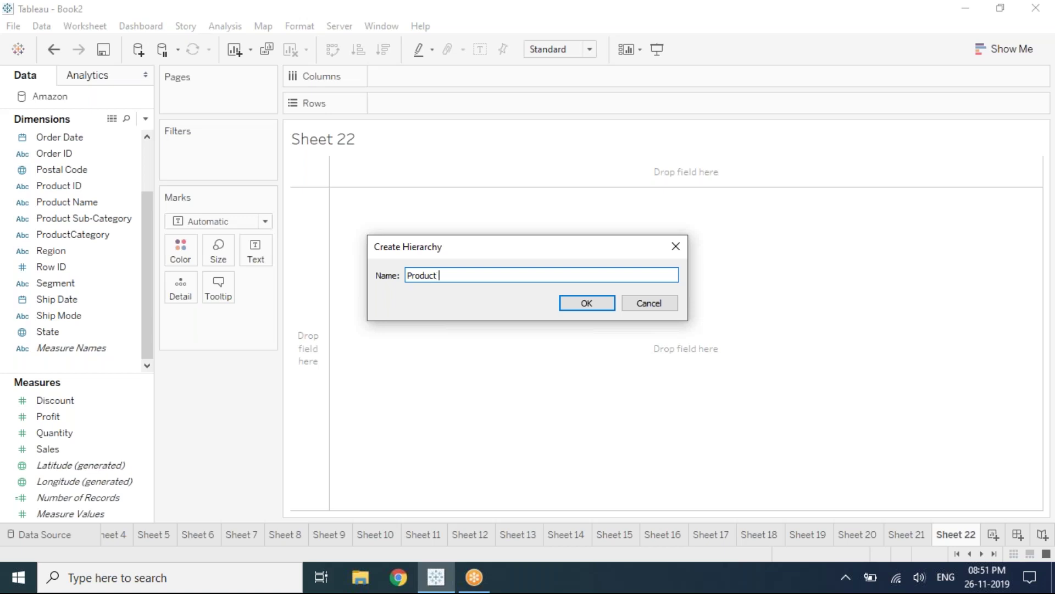
text( Hierarchy)
key(Return)
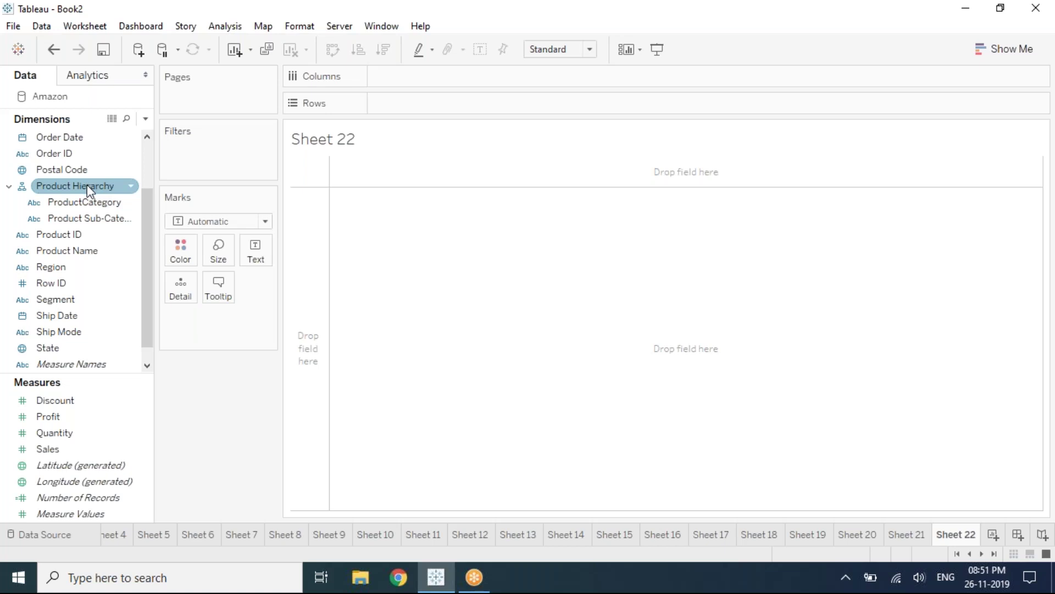
- Chart the sum of Sales on Rows against ProductCategory on Columns, and drill the bars down to Product Sub-Category
click(90, 188)
click(90, 205)
drag(89, 201, 431, 78)
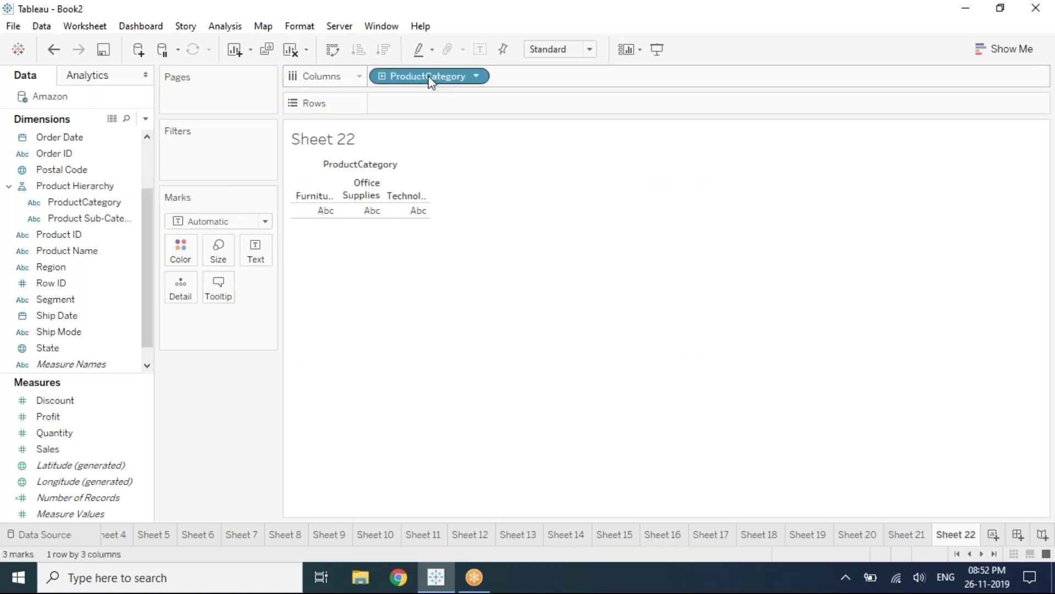
click(44, 450)
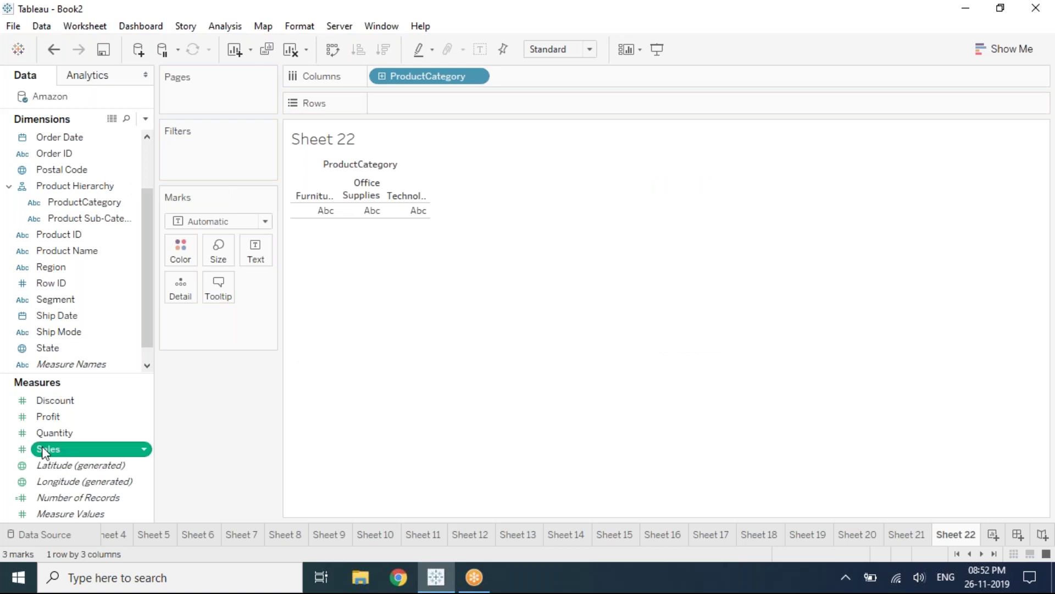
drag(44, 449, 394, 103)
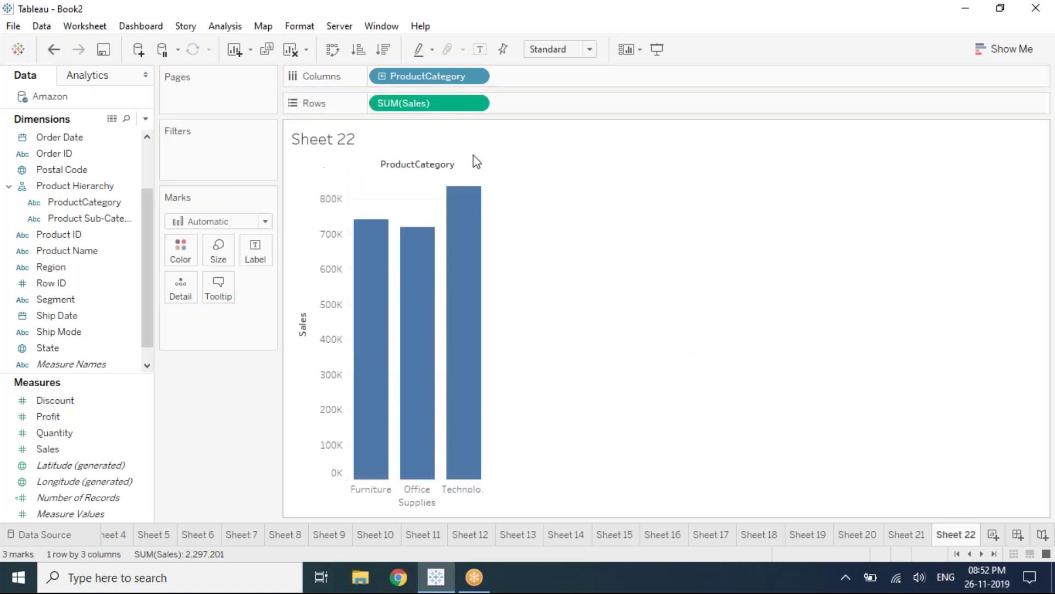
click(383, 78)
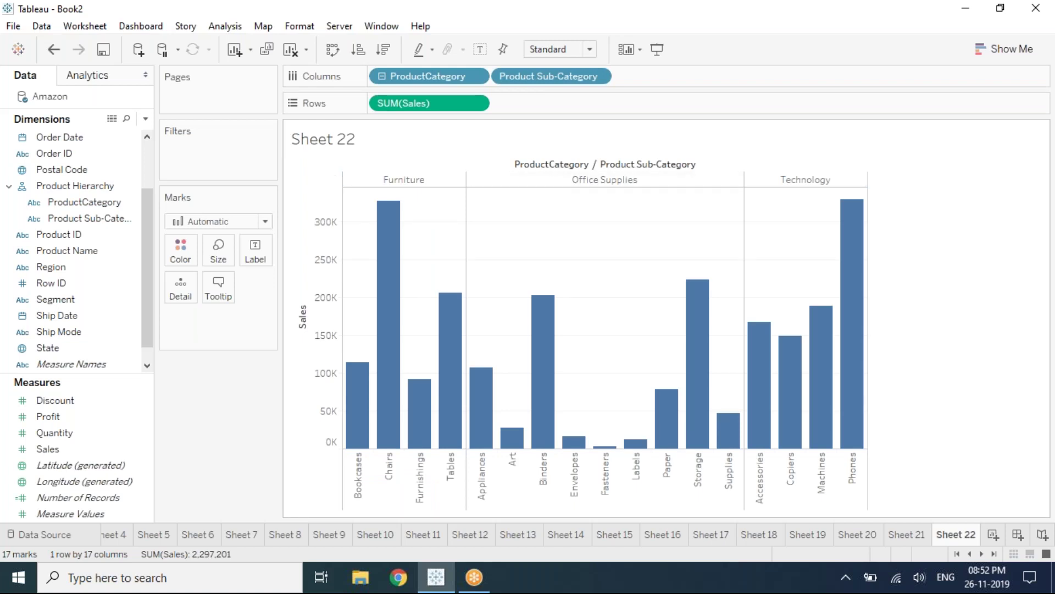
- Add Product Name as the lowest level of Product Hierarchy and drill the chart down to it
click(76, 251)
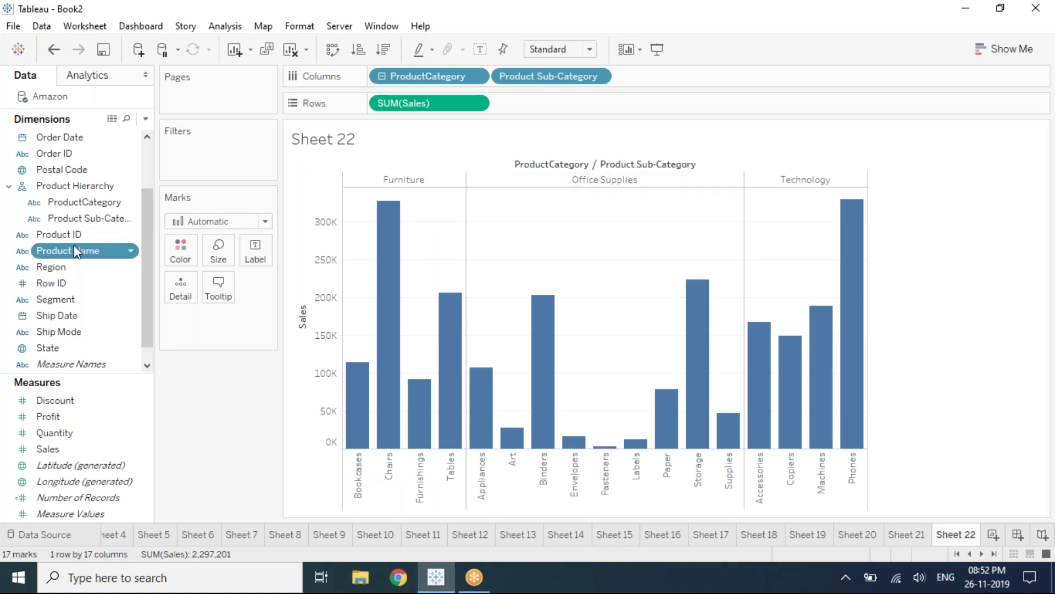
drag(74, 245, 79, 224)
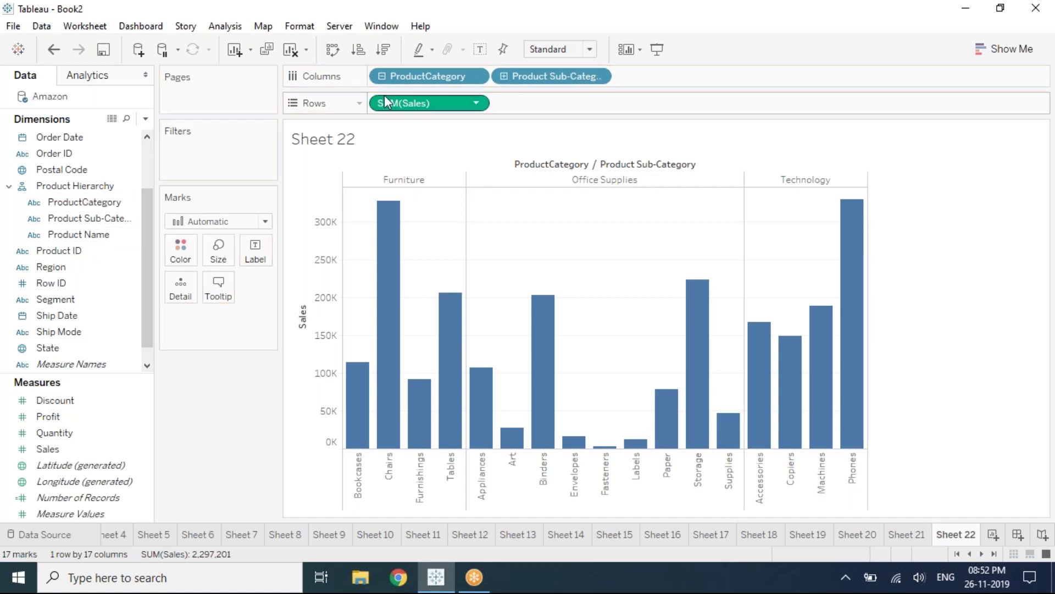
click(504, 77)
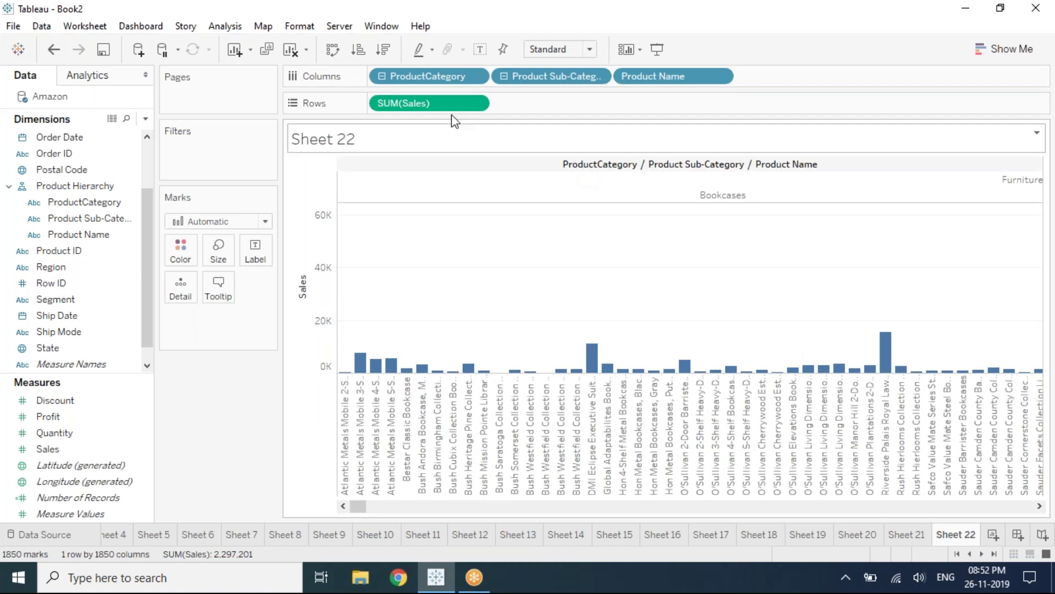
- Save the workbook as "Day2 training" in the Workbooks folder
click(13, 25)
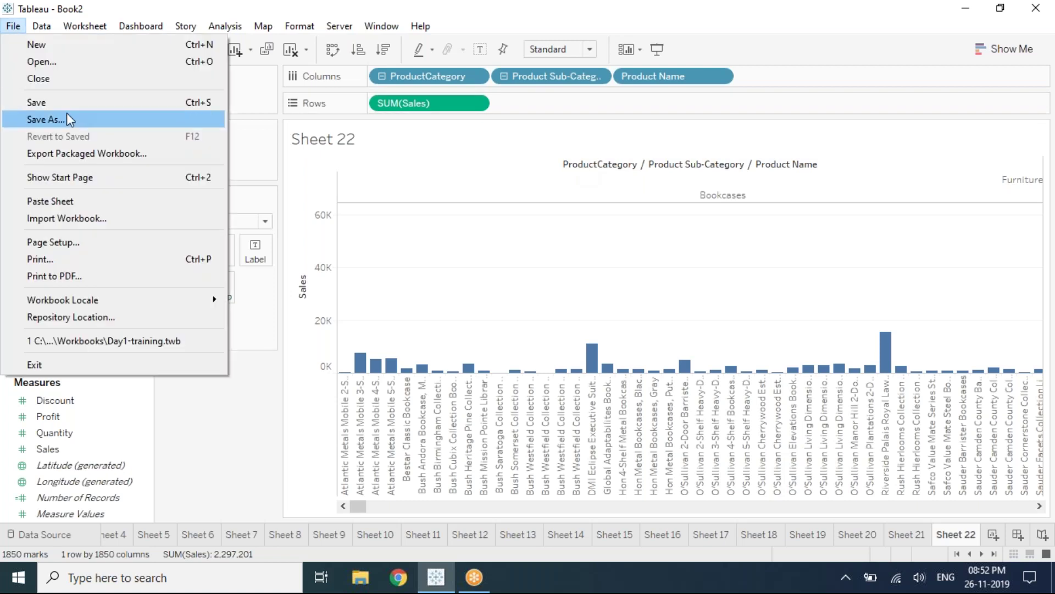
click(45, 119)
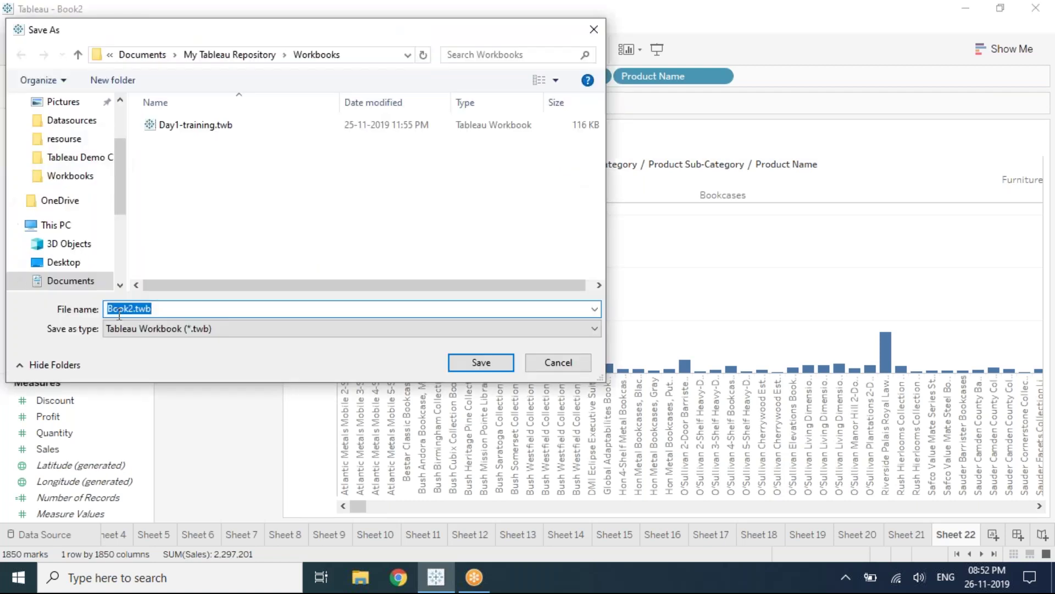
text(Day2 training)
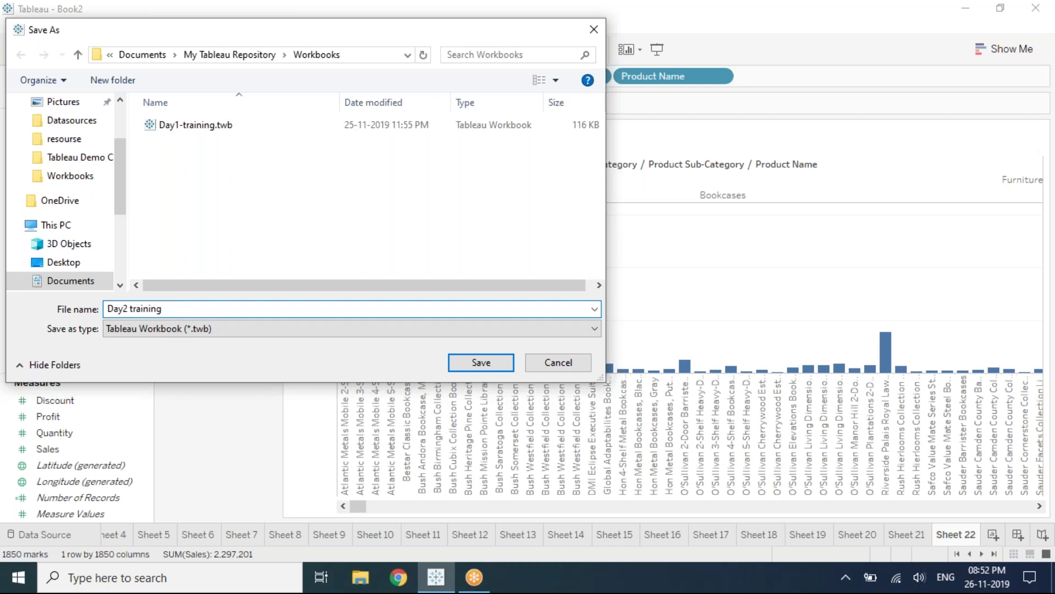
key(Return)
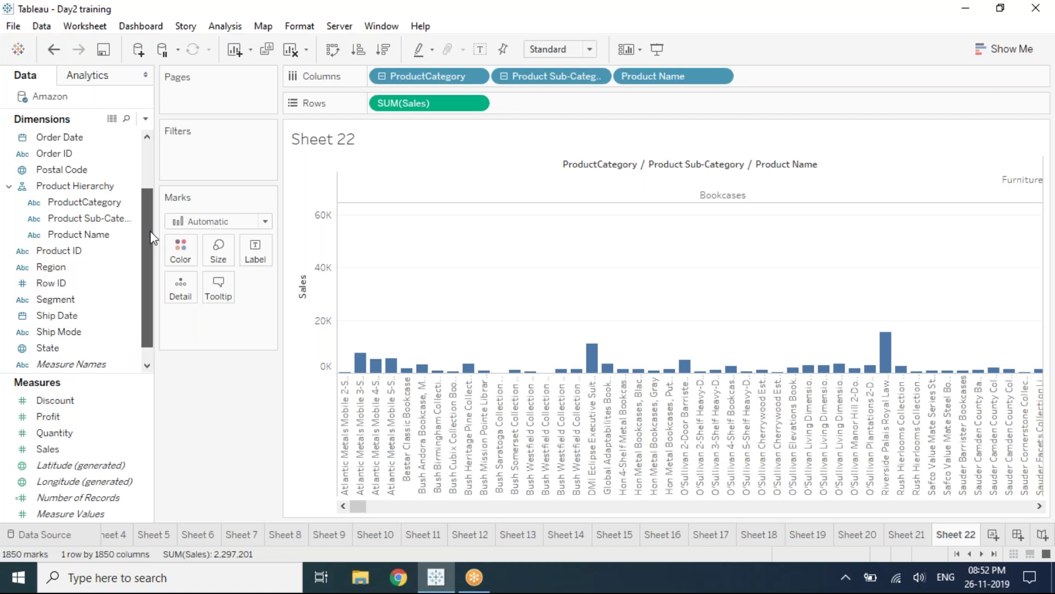
- View the underlying rows of the Amazon data source, maximizing the data window and restoring its size
drag(151, 234, 150, 169)
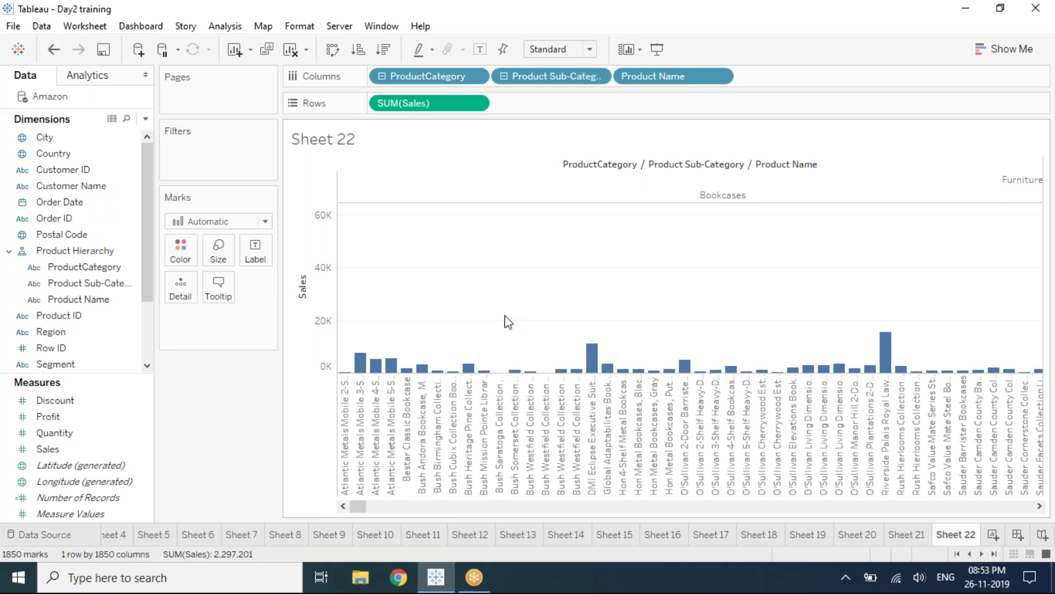
click(86, 172)
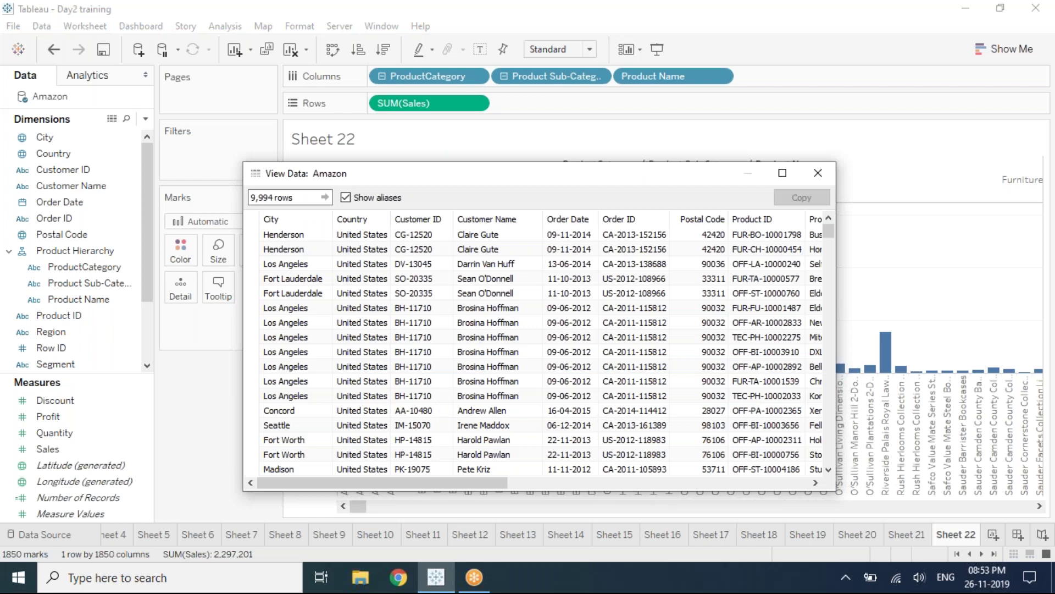
drag(370, 173, 366, 8)
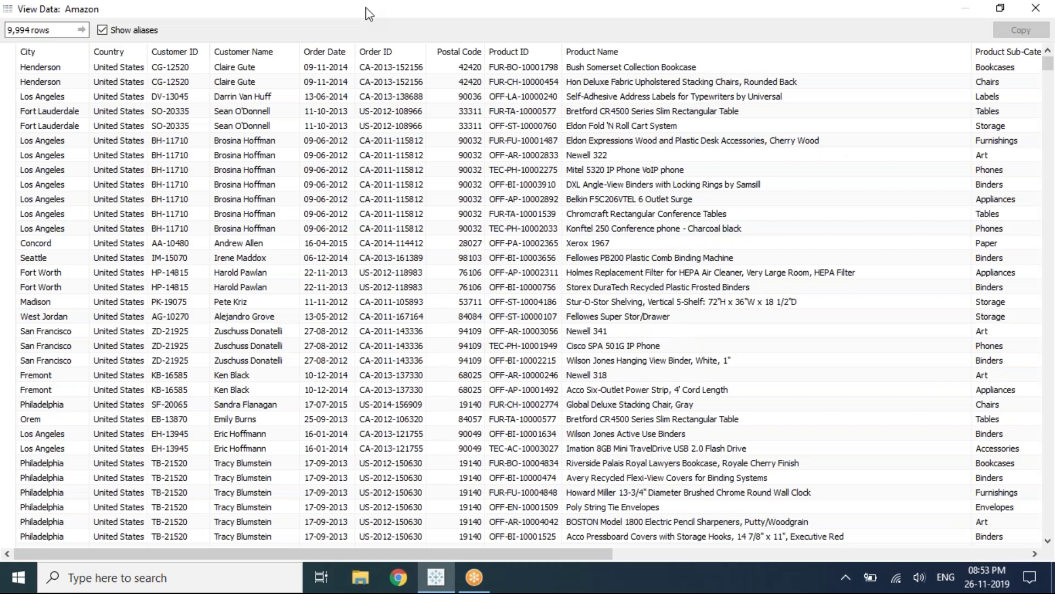
double_click(368, 10)
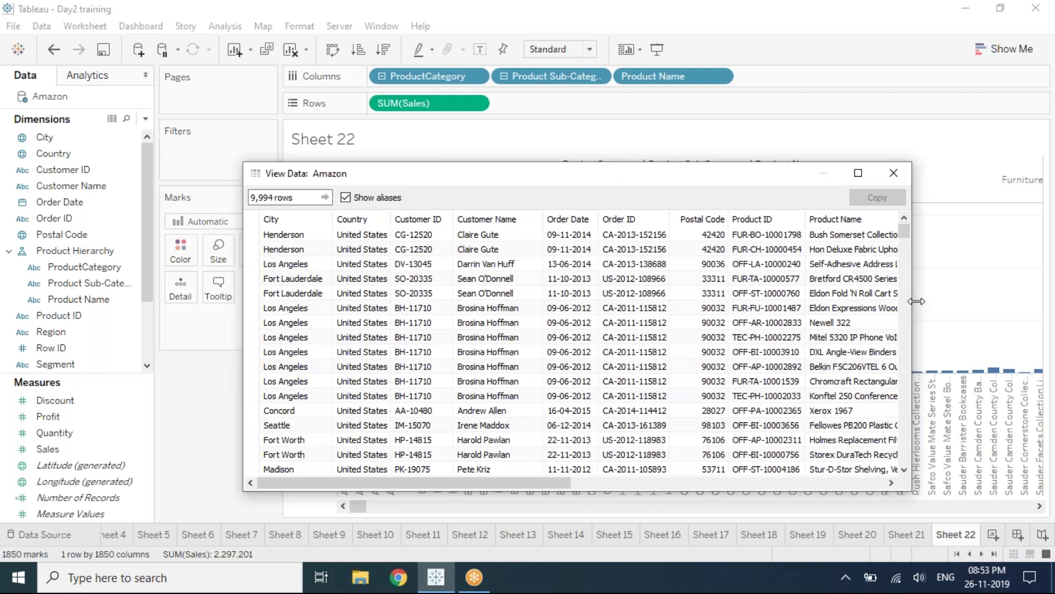
- Widen the Amazon data window to review the full Product Name column, and close it
drag(549, 173, 323, 166)
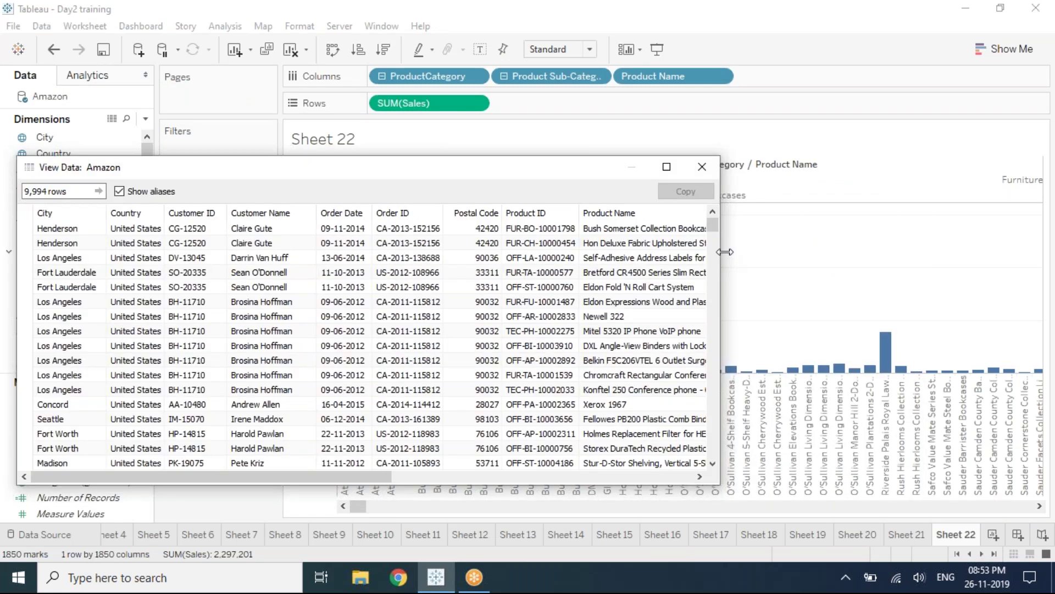
drag(724, 251, 962, 247)
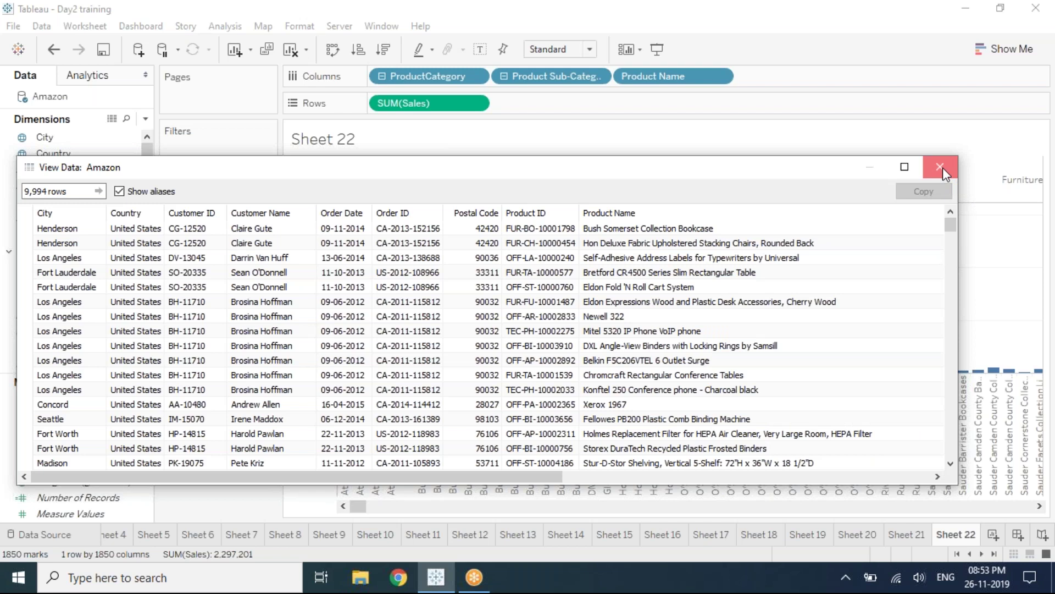
click(941, 168)
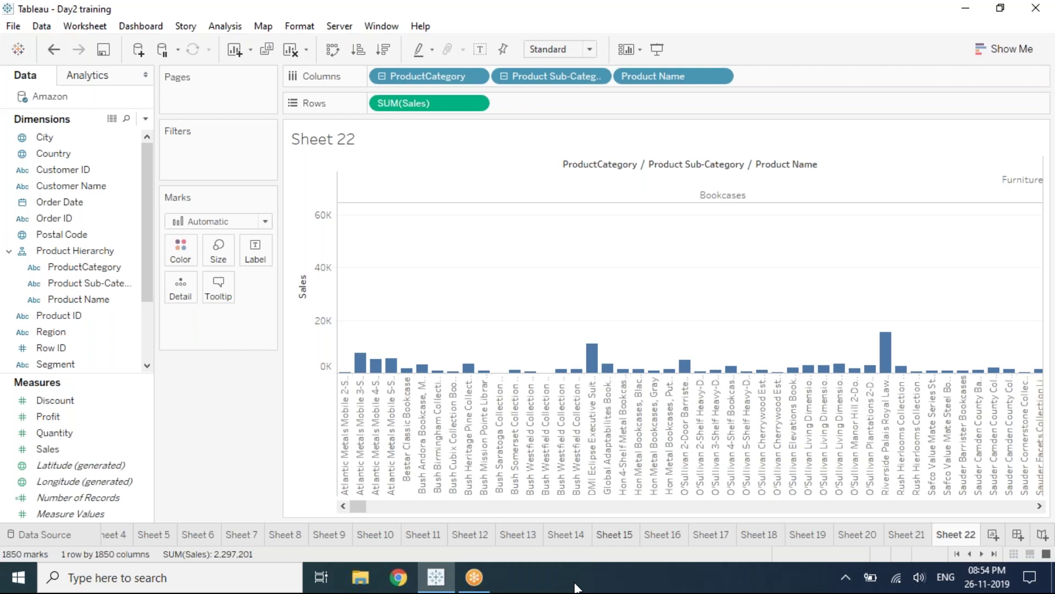
- Switch to Chrome, examine the Google results for "etl tools" including the lists of recommended tools, and return to the Tableau workbook
click(411, 581)
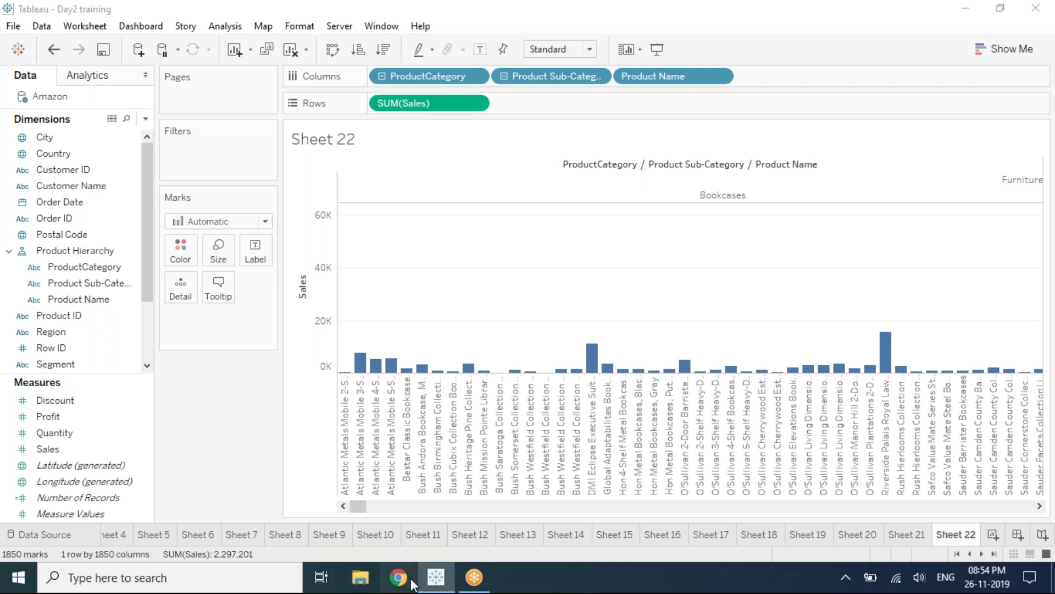
click(412, 582)
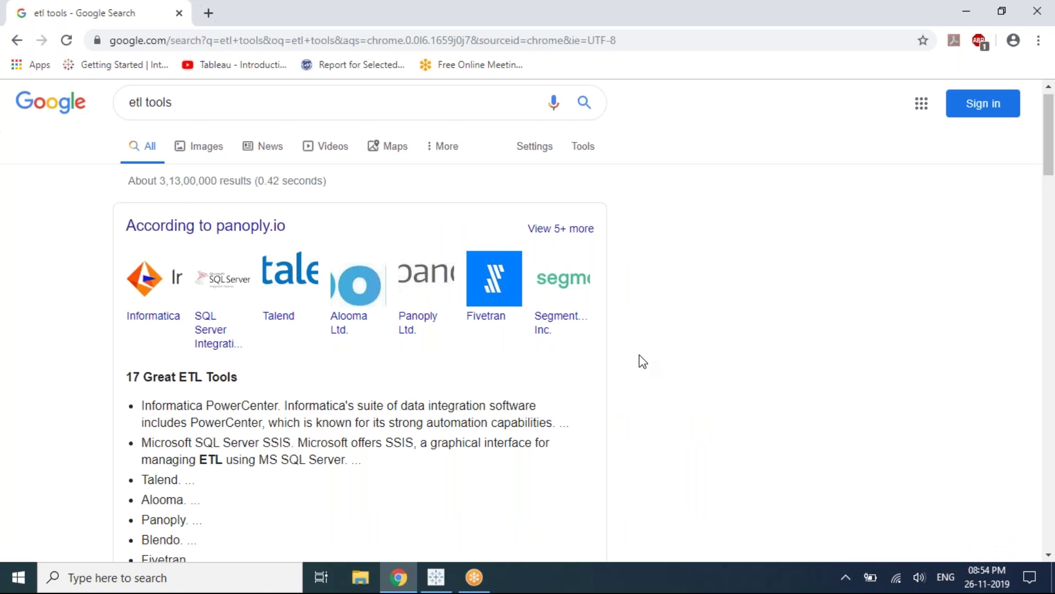
scroll(640, 356, down, 3)
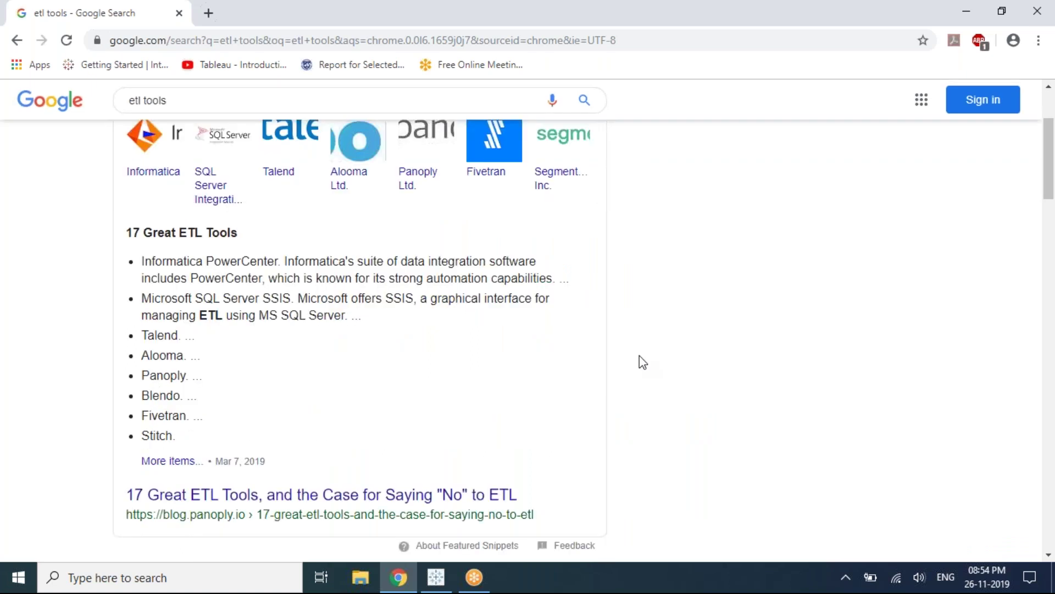
scroll(641, 352, up, 1)
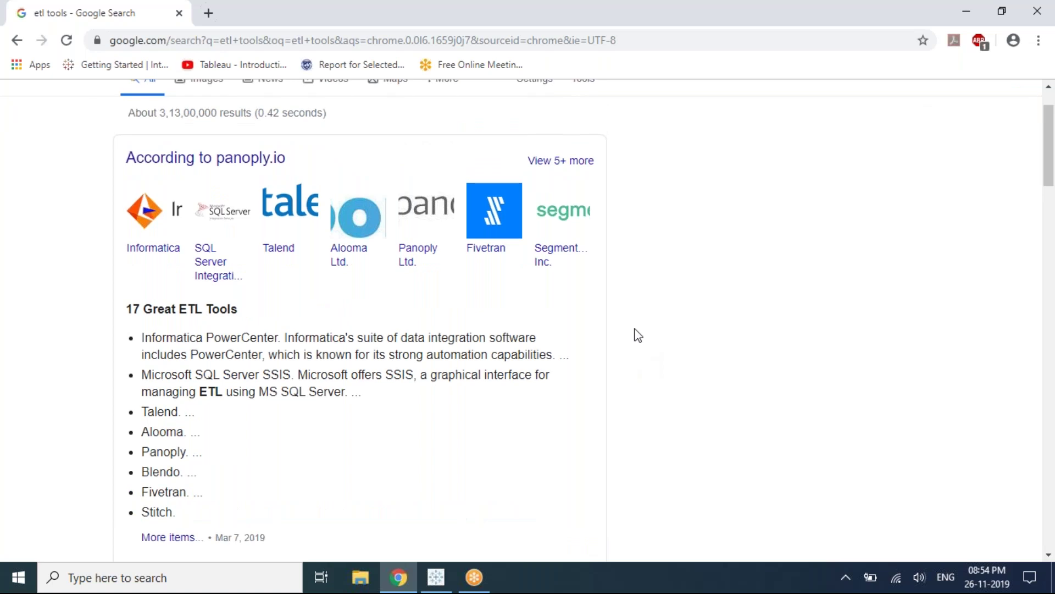
scroll(638, 335, down, 1)
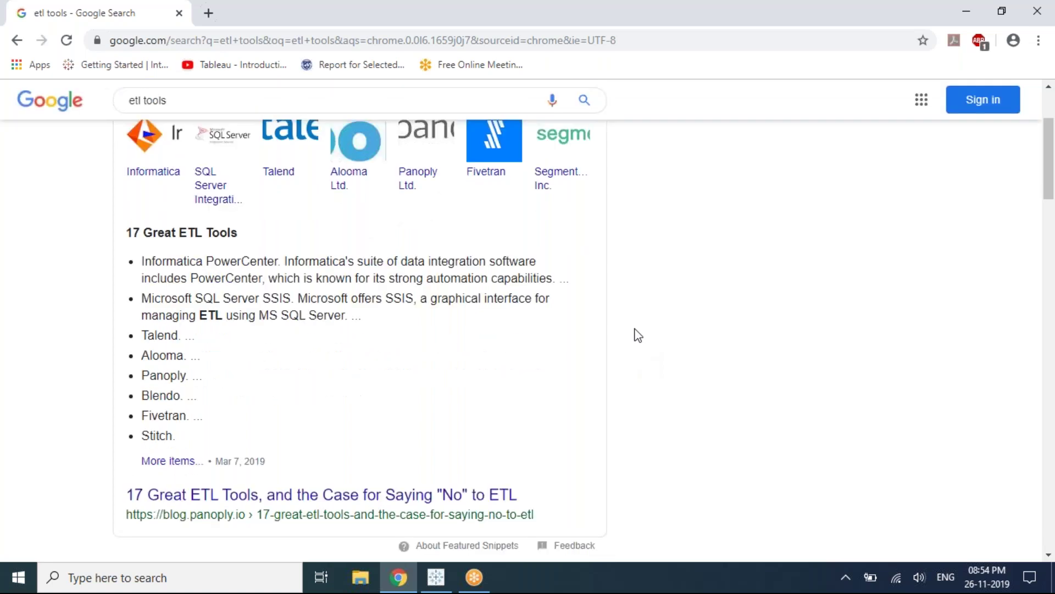
scroll(639, 335, down, 2)
scroll(638, 336, down, 3)
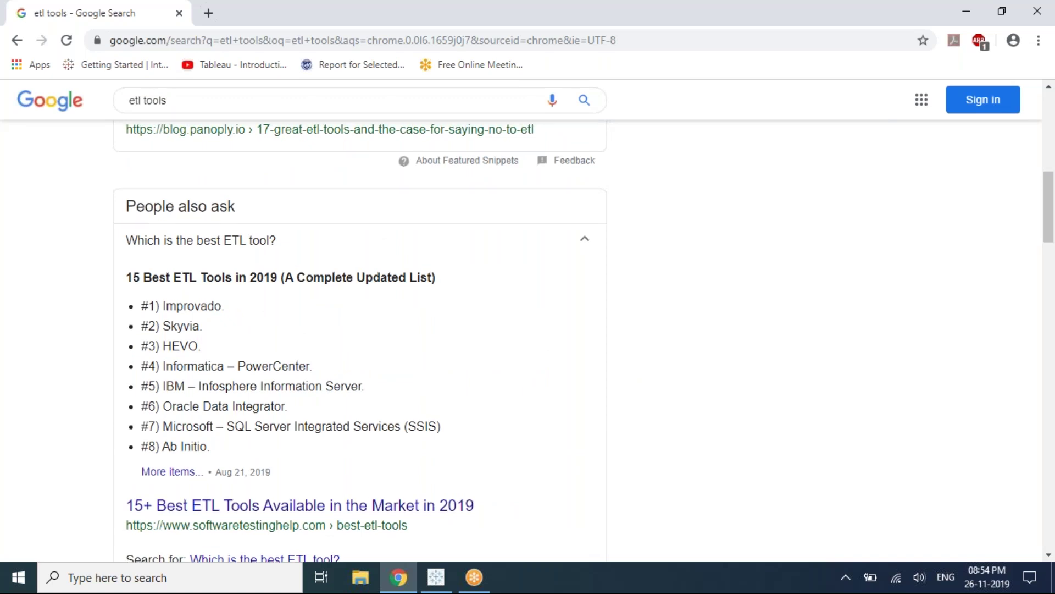
scroll(359, 341, up, 1)
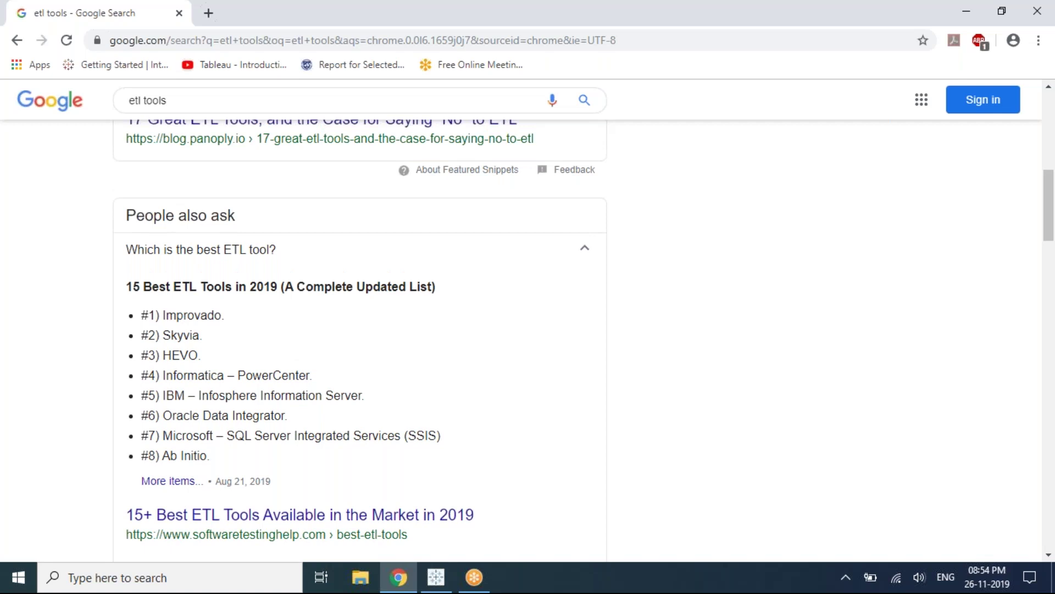
scroll(360, 341, up, 1)
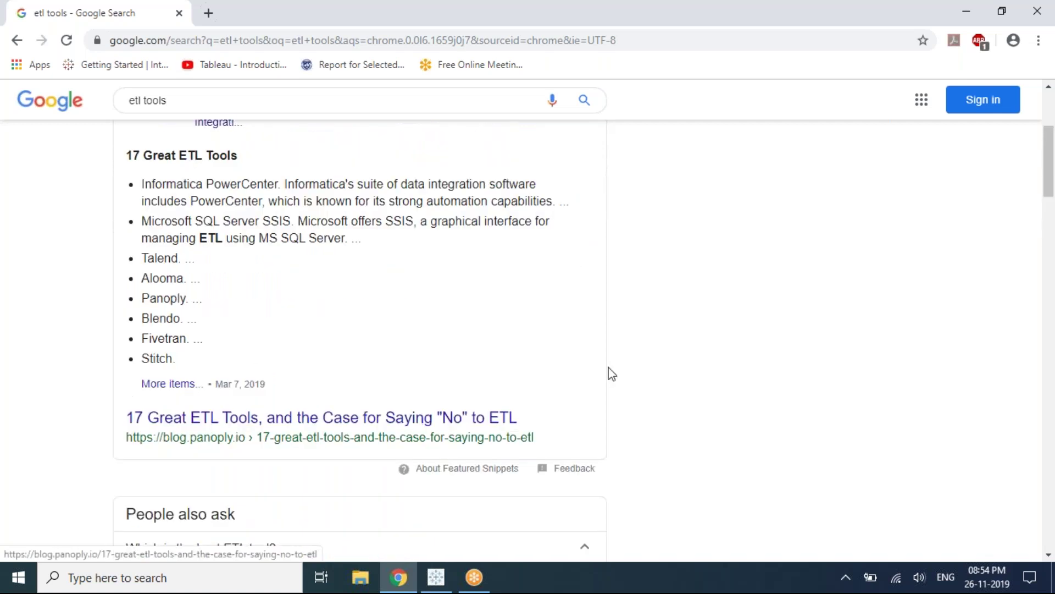
scroll(745, 334, up, 4)
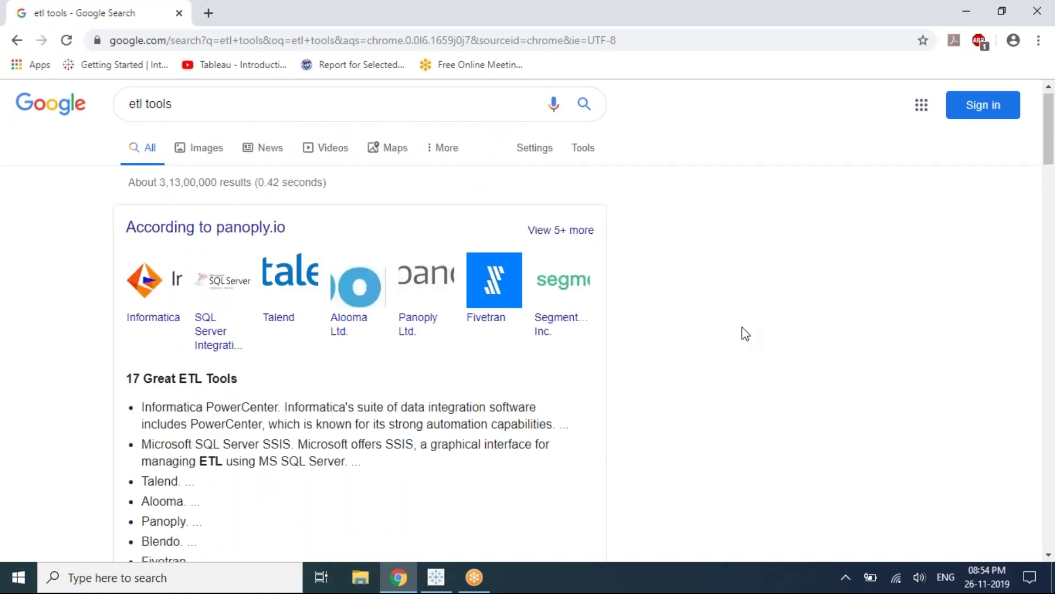
scroll(764, 209, up, 1)
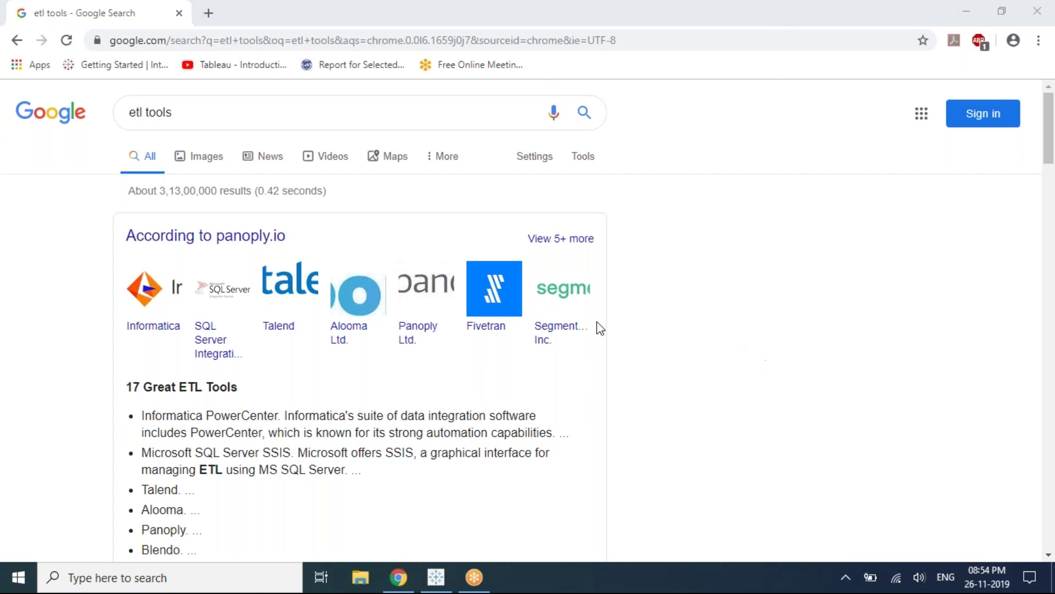
click(437, 578)
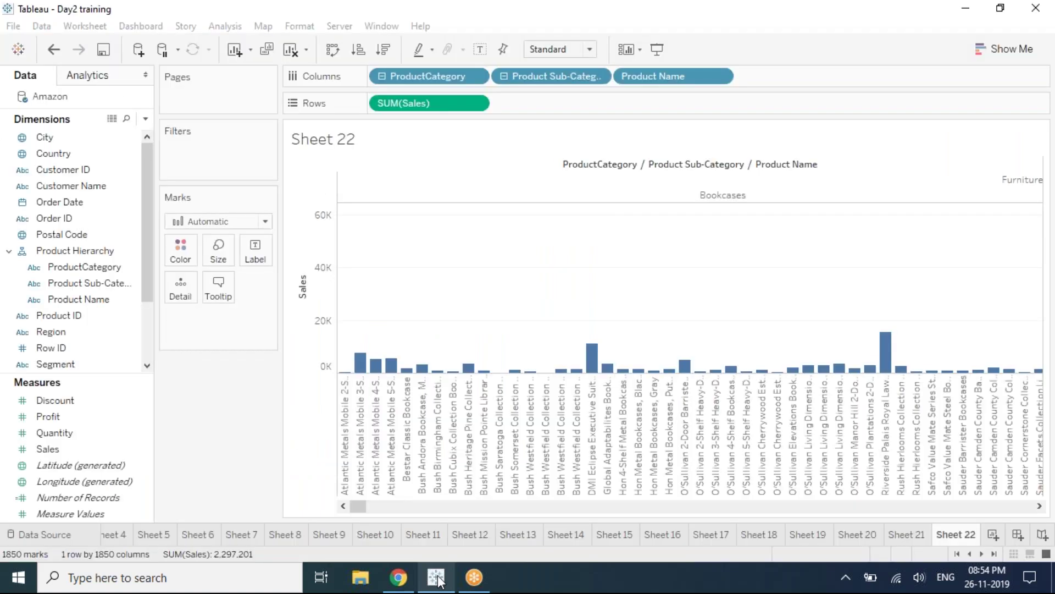